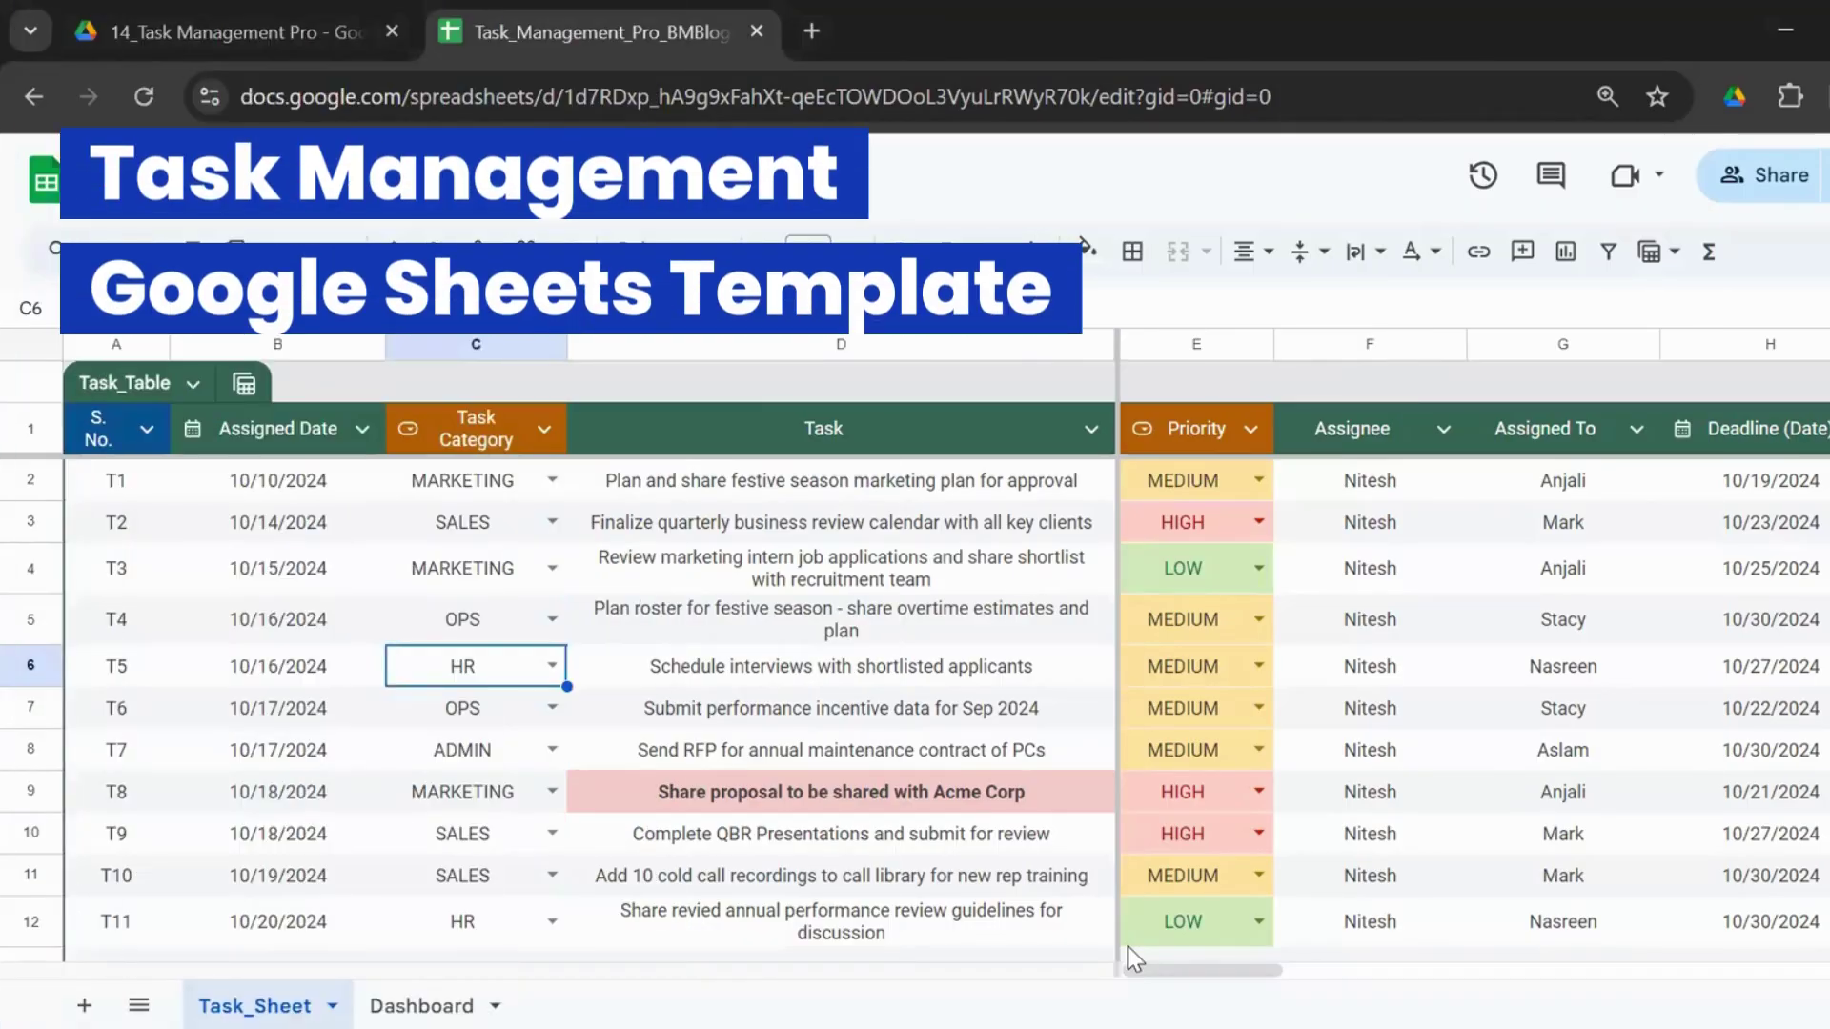
- Review the first tasks' serial number and category, then T2's assigned date, task, priority and deadline
{"action": "key", "text": "Up"}
{"action": "key", "text": "Up"}
{"action": "key", "text": "Up"}
{"action": "key", "text": "Up"}
{"action": "key", "text": "Left"}
{"action": "key", "text": "Left"}
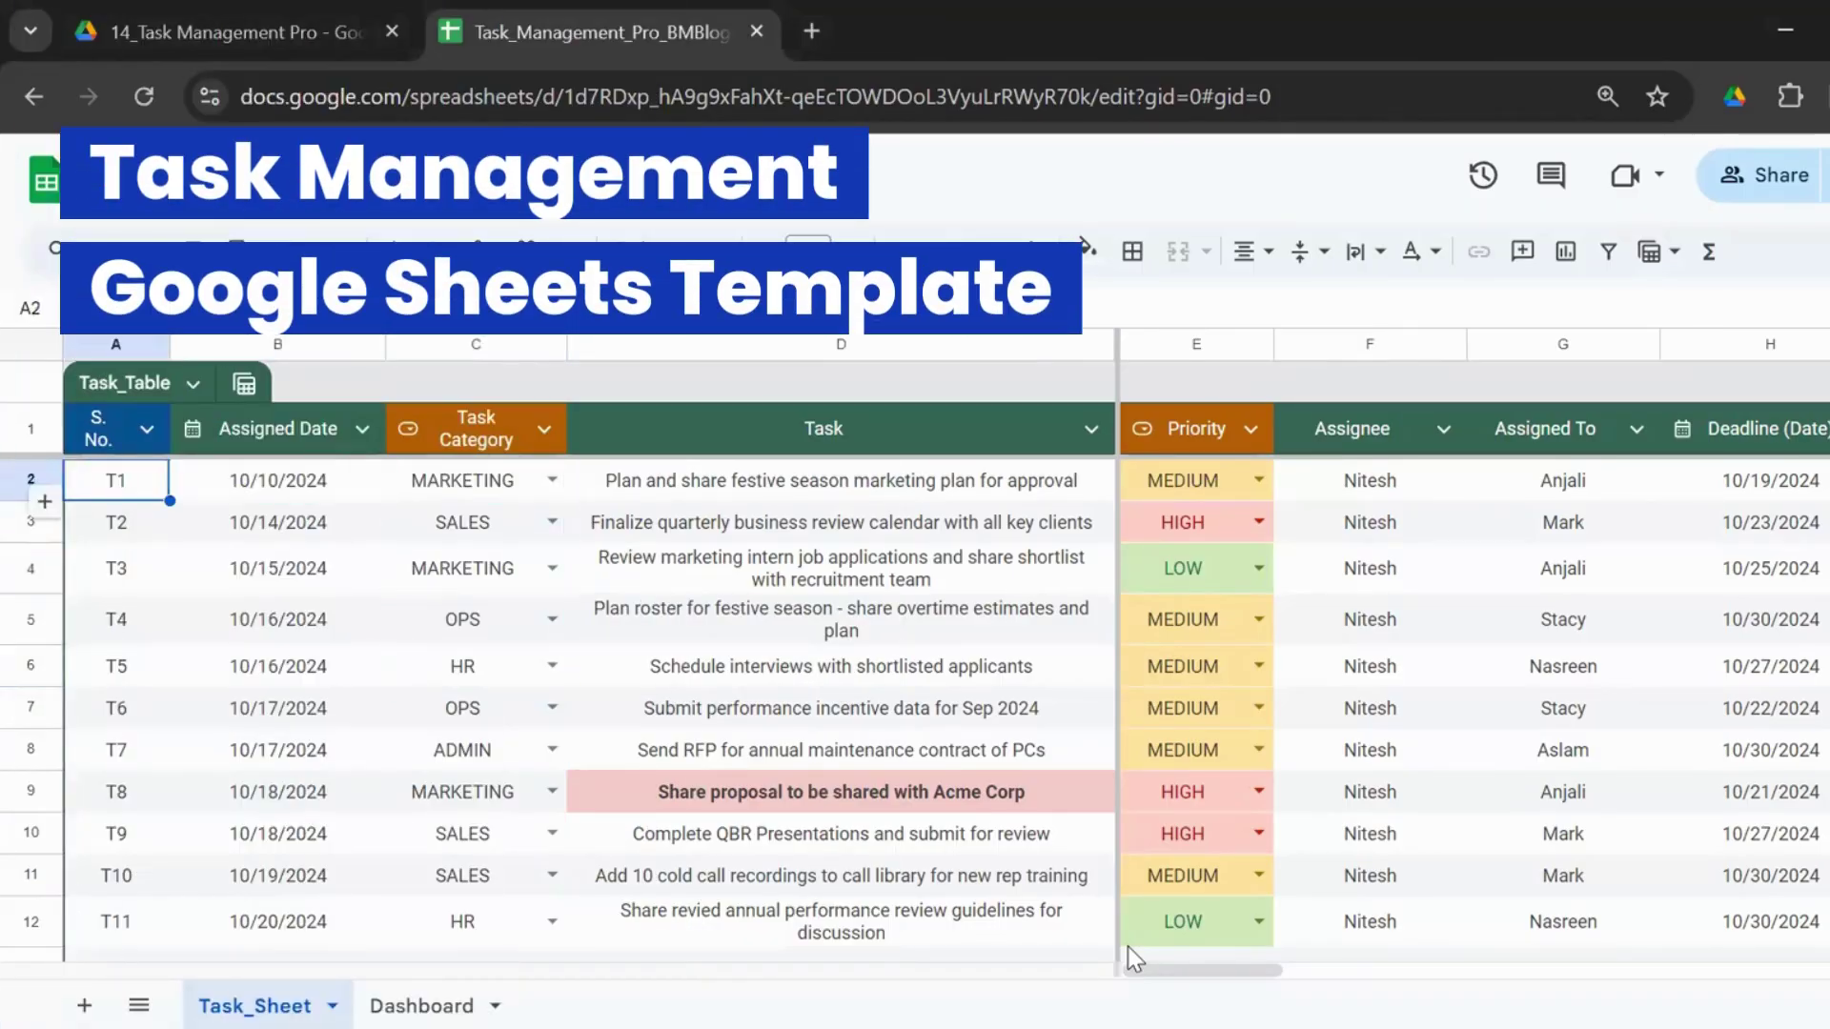
{"action": "key", "text": "Right"}
{"action": "key", "text": "Right"}
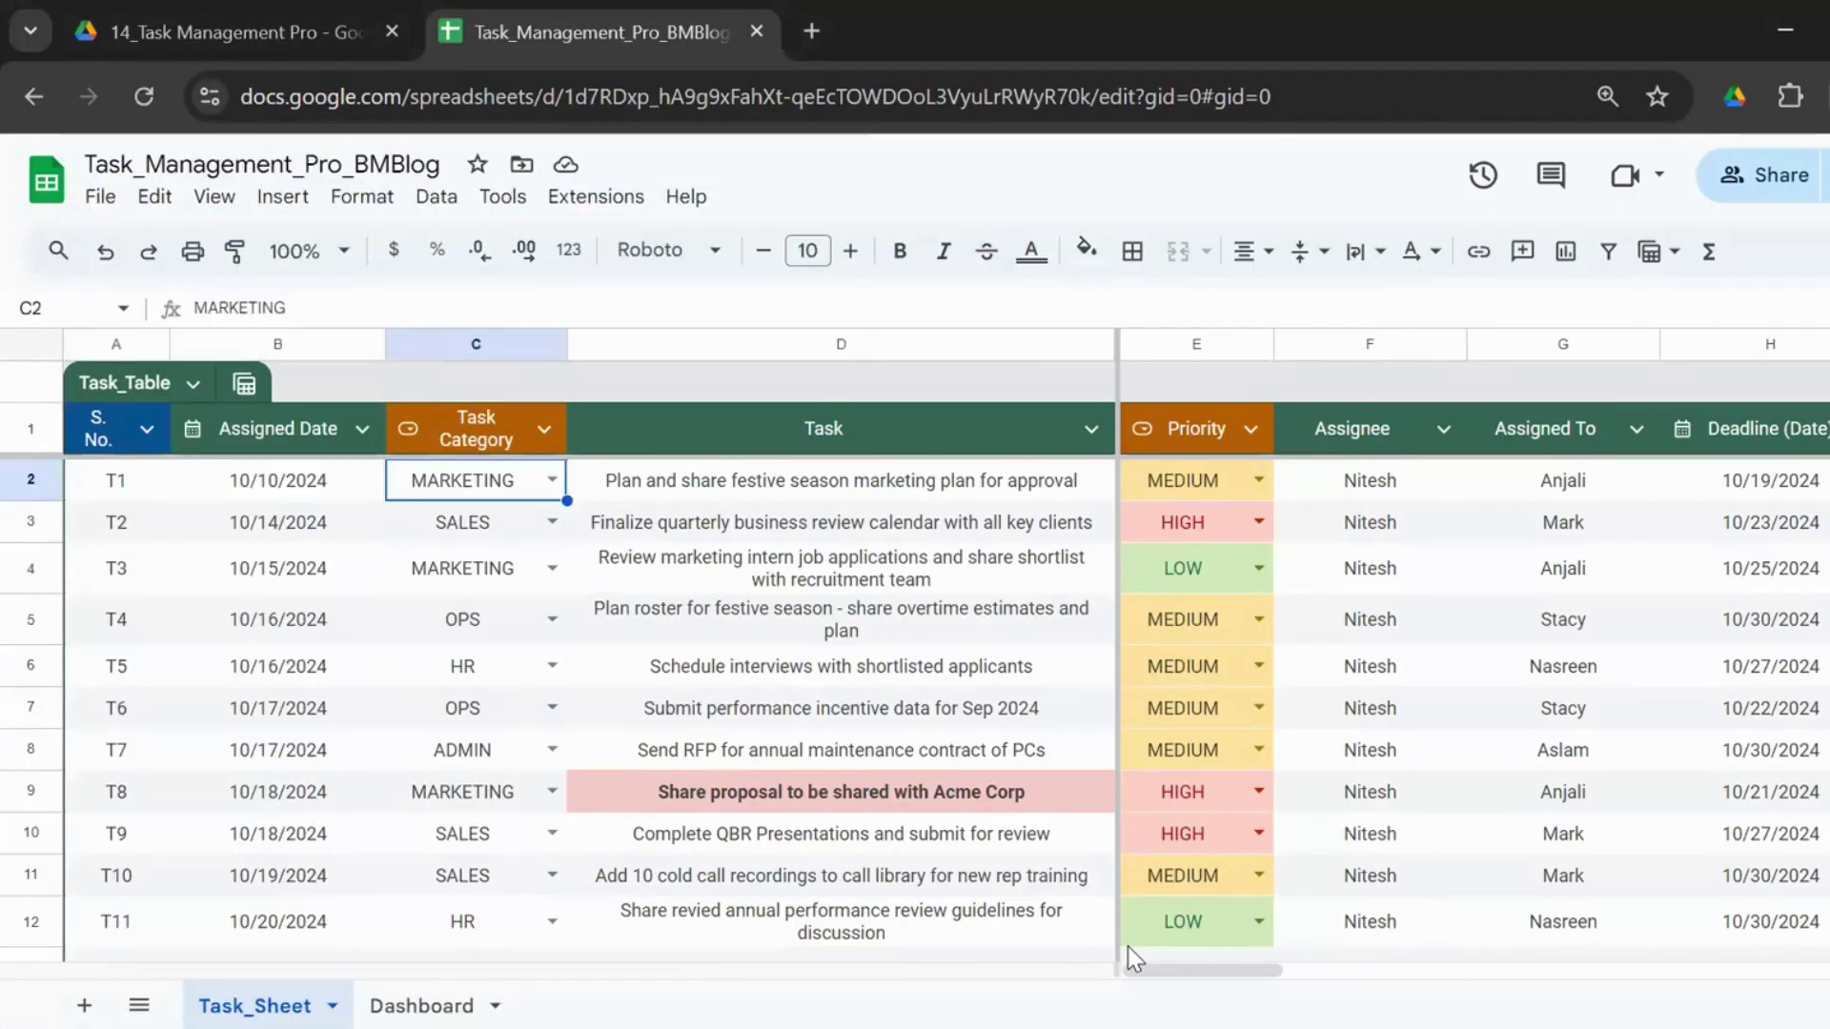
{"action": "key", "text": "Left"}
{"action": "key", "text": "Up"}
{"action": "key", "text": "Left"}
{"action": "key", "text": "Down"}
{"action": "key", "text": "Down"}
{"action": "key", "text": "Right"}
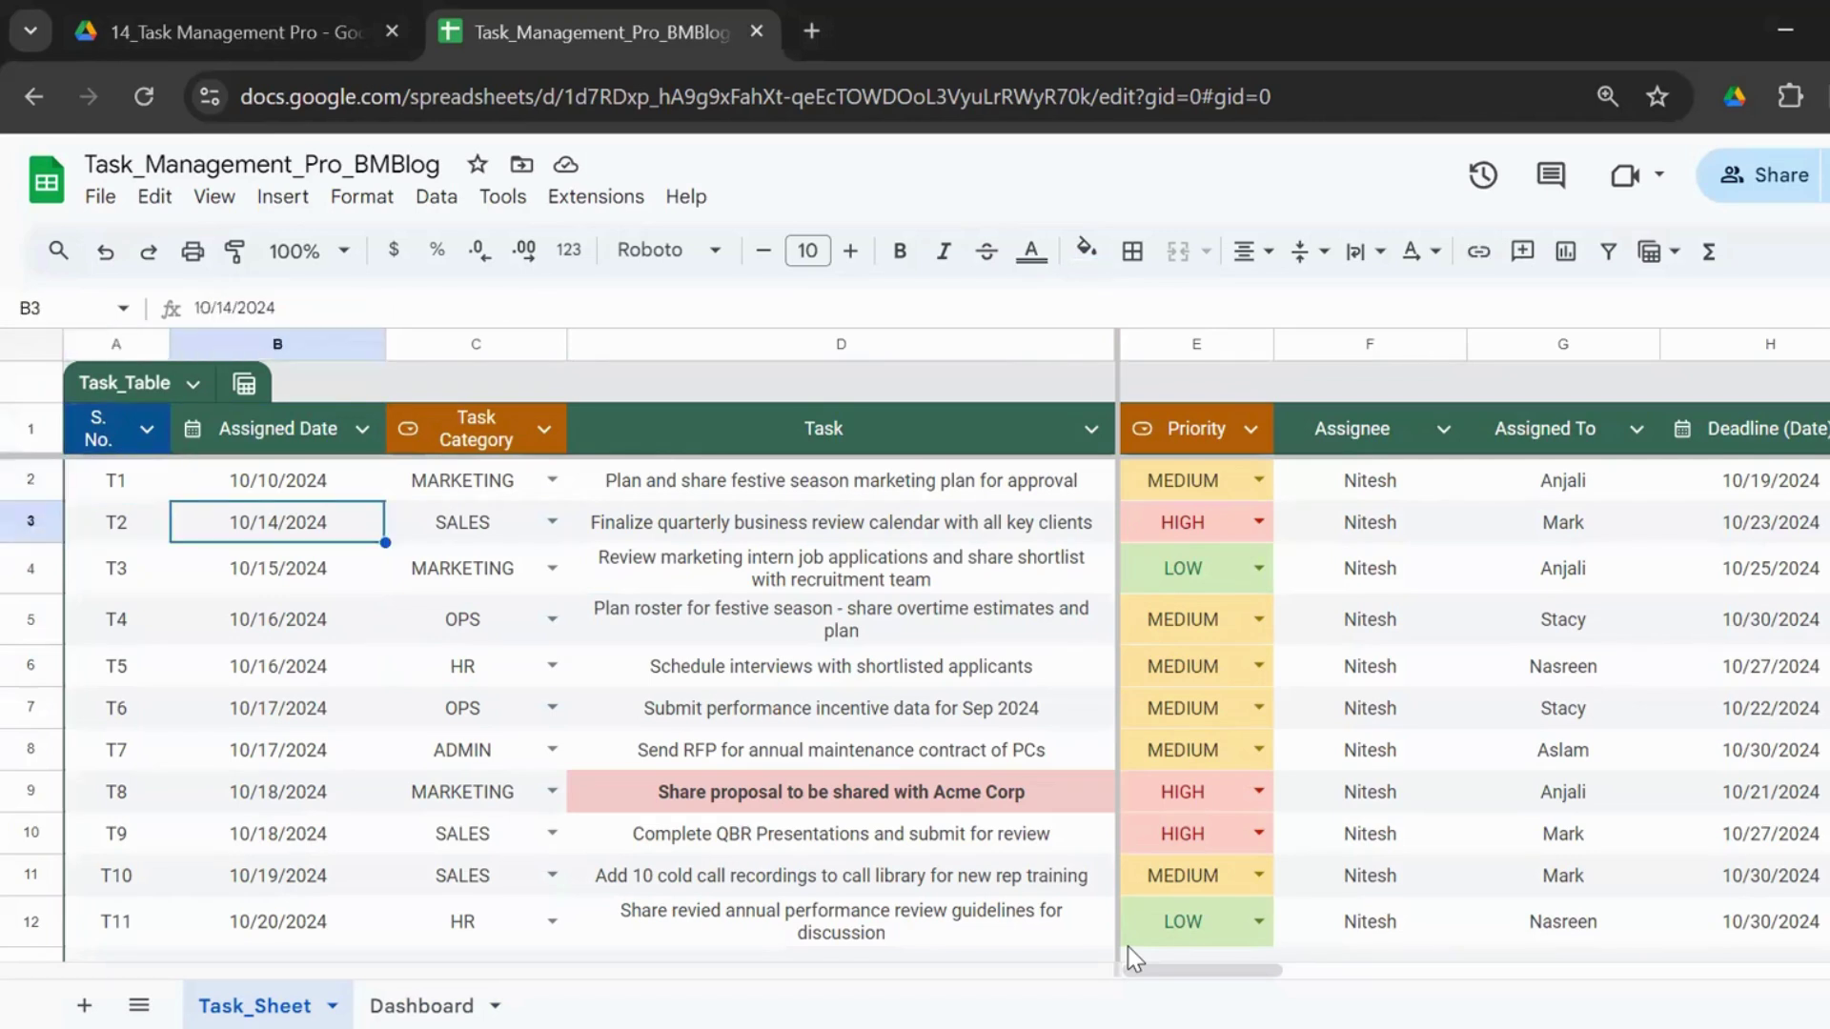
{"action": "key", "text": "Up"}
{"action": "key", "text": "Down"}
{"action": "key", "text": "Right"}
{"action": "key", "text": "Right"}
{"action": "key", "text": "Right"}
{"action": "key", "text": "Right"}
{"action": "key", "text": "Right"}
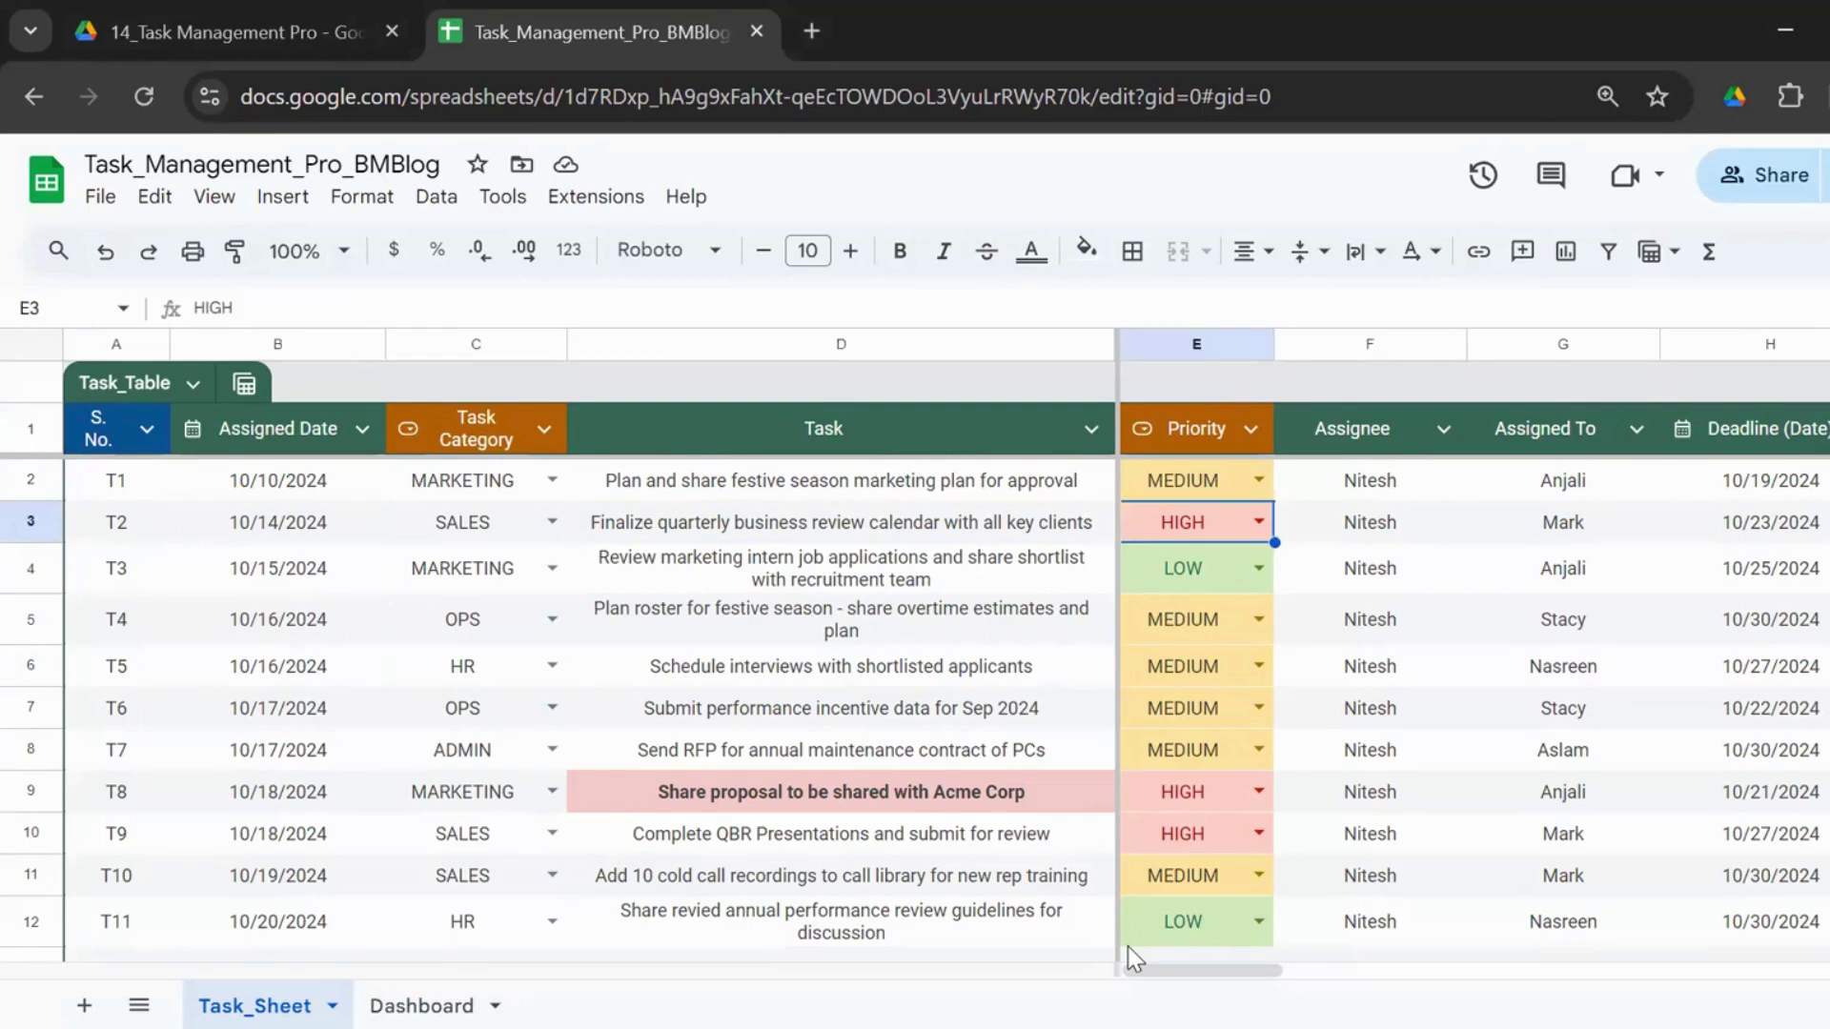
{"action": "key", "text": "Right"}
{"action": "key", "text": "Right"}
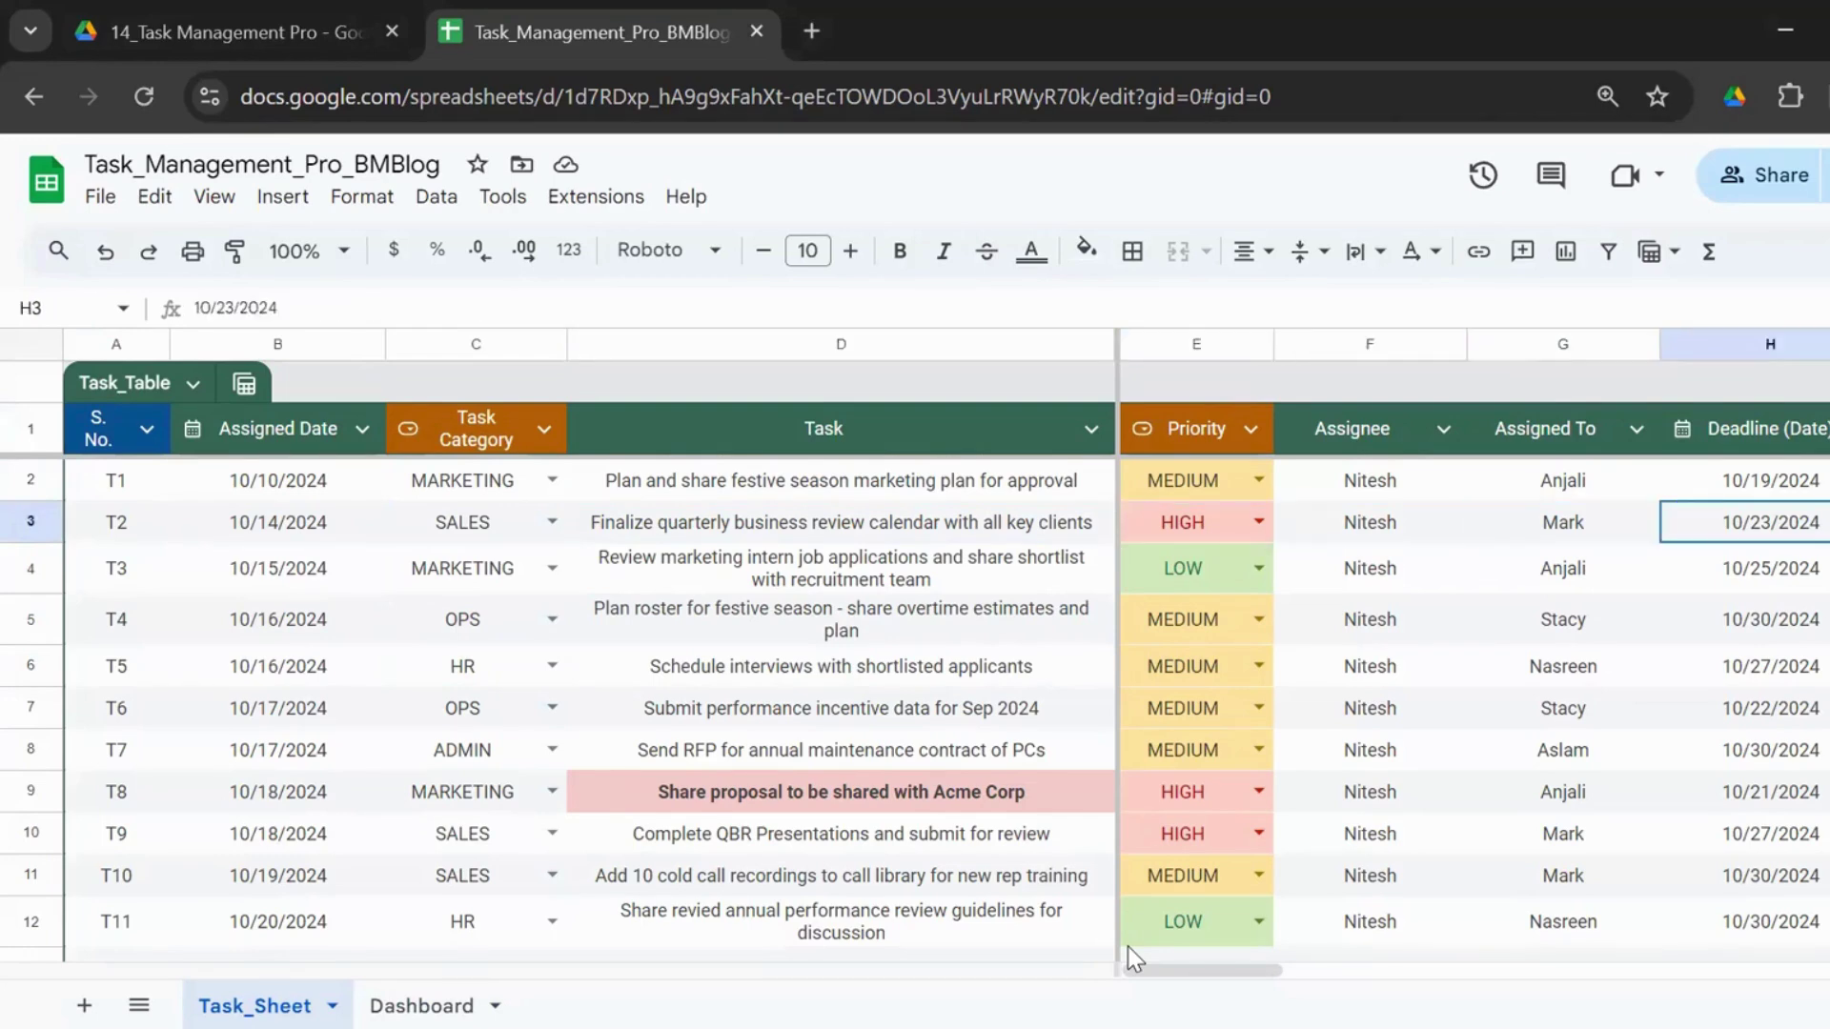
- Inspect T2's End checkbox, status, start time, end time and Time Taken formulas
{"action": "key", "text": "Right"}
{"action": "key", "text": "Right"}
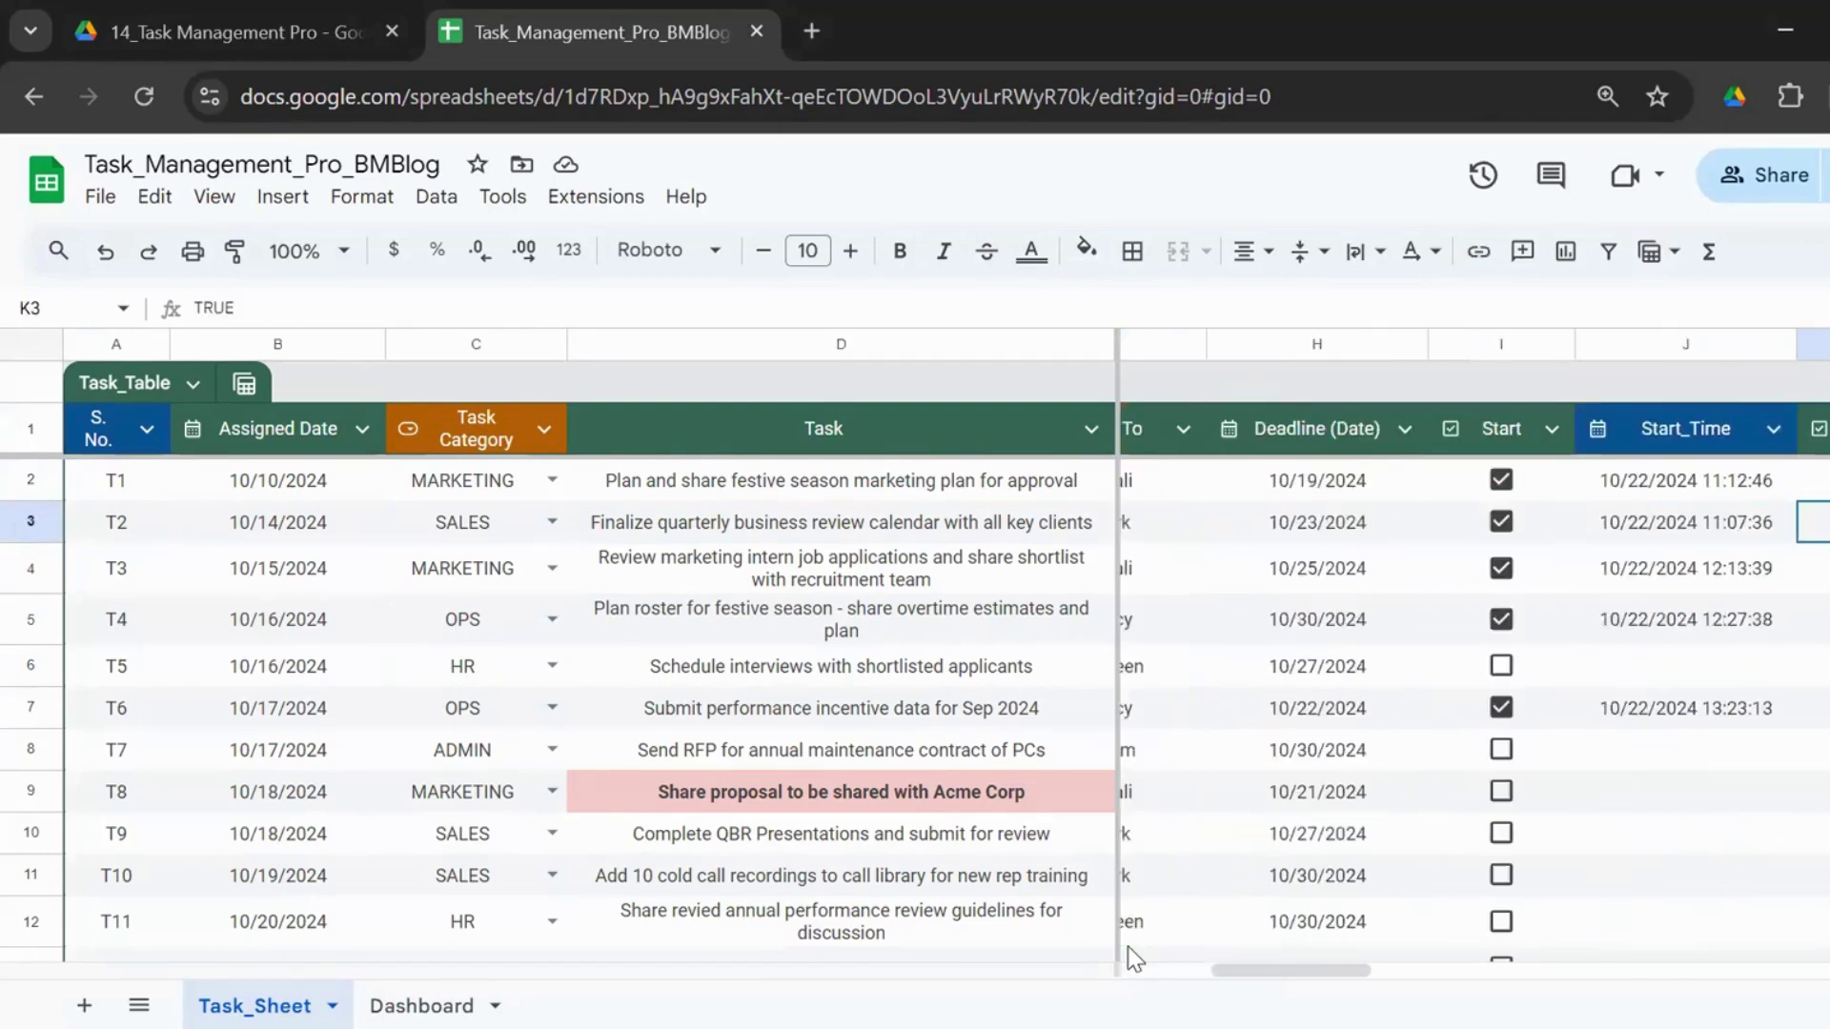
{"action": "key", "text": "Right"}
{"action": "key", "text": "Right"}
{"action": "key", "text": "Left"}
{"action": "key", "text": "Left"}
{"action": "key", "text": "Left"}
{"action": "key", "text": "Left"}
{"action": "key", "text": "Left"}
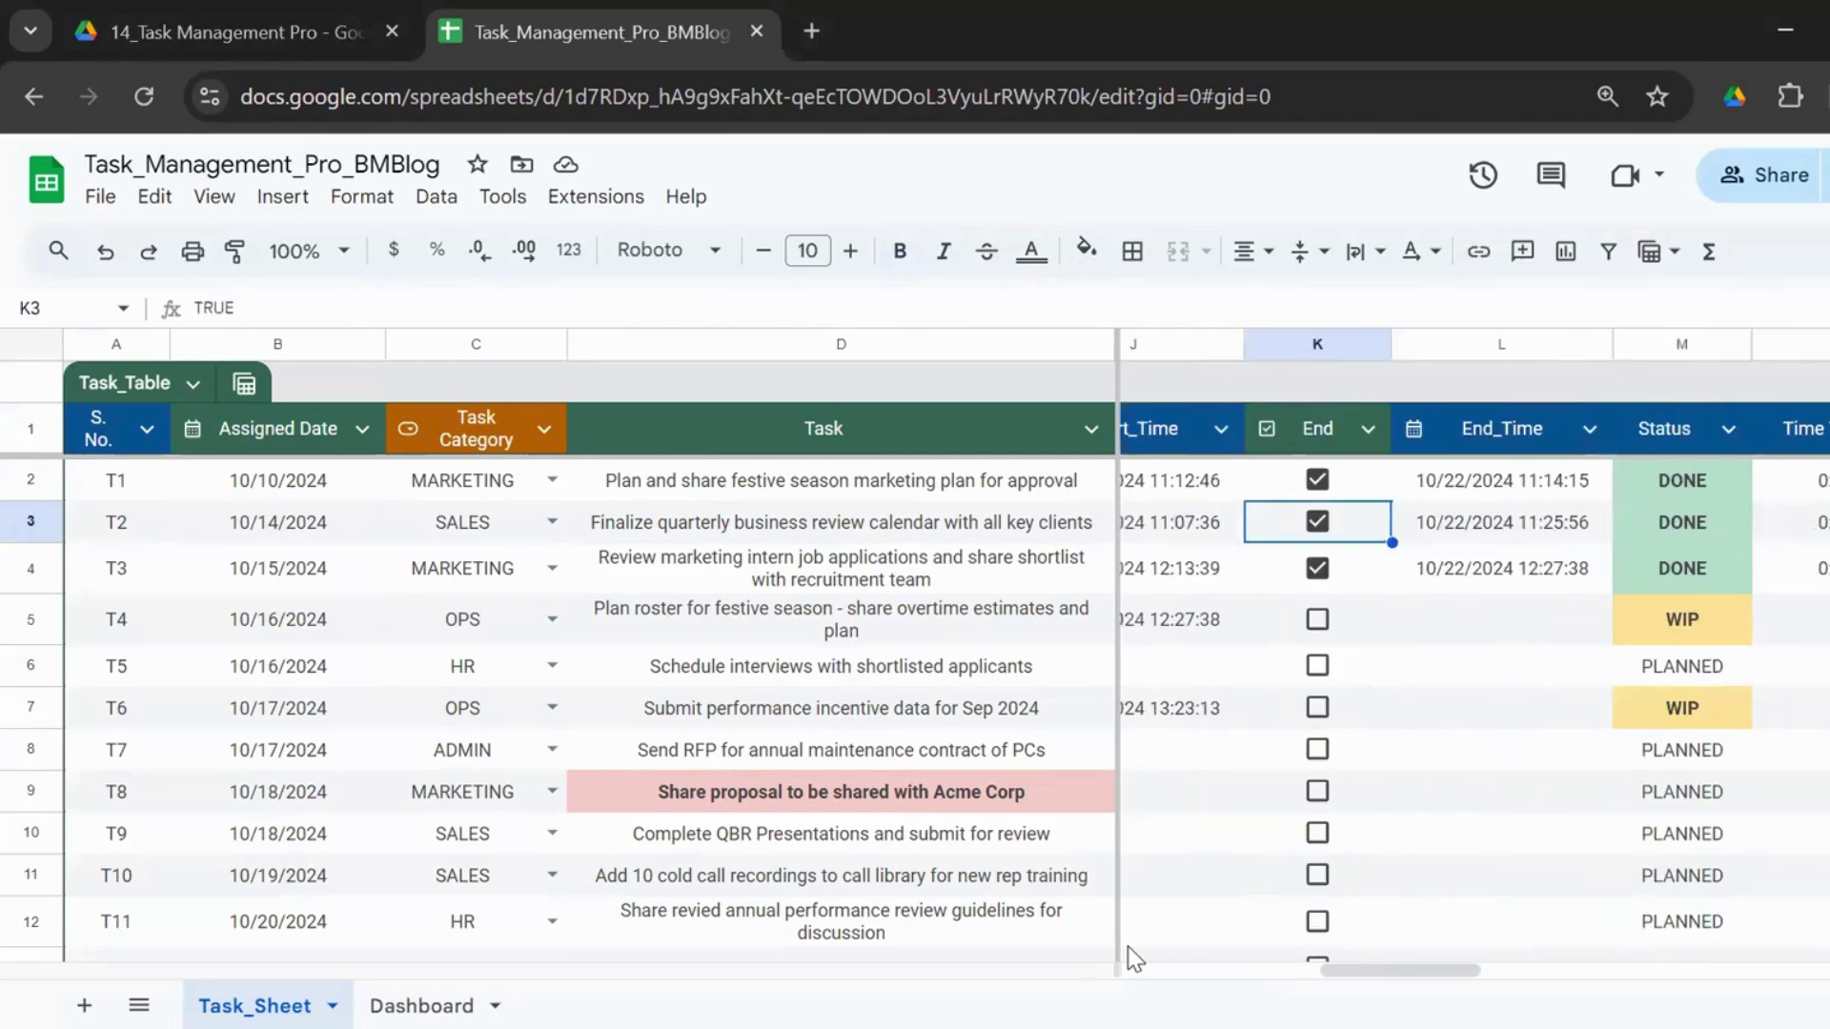
{"action": "key", "text": "Left"}
{"action": "key", "text": "Left"}
{"action": "key", "text": "Left"}
{"action": "key", "text": "Home"}
{"action": "key", "text": "Right"}
{"action": "key", "text": "Right"}
{"action": "key", "text": "Right"}
{"action": "key", "text": "Right"}
{"action": "key", "text": "Right"}
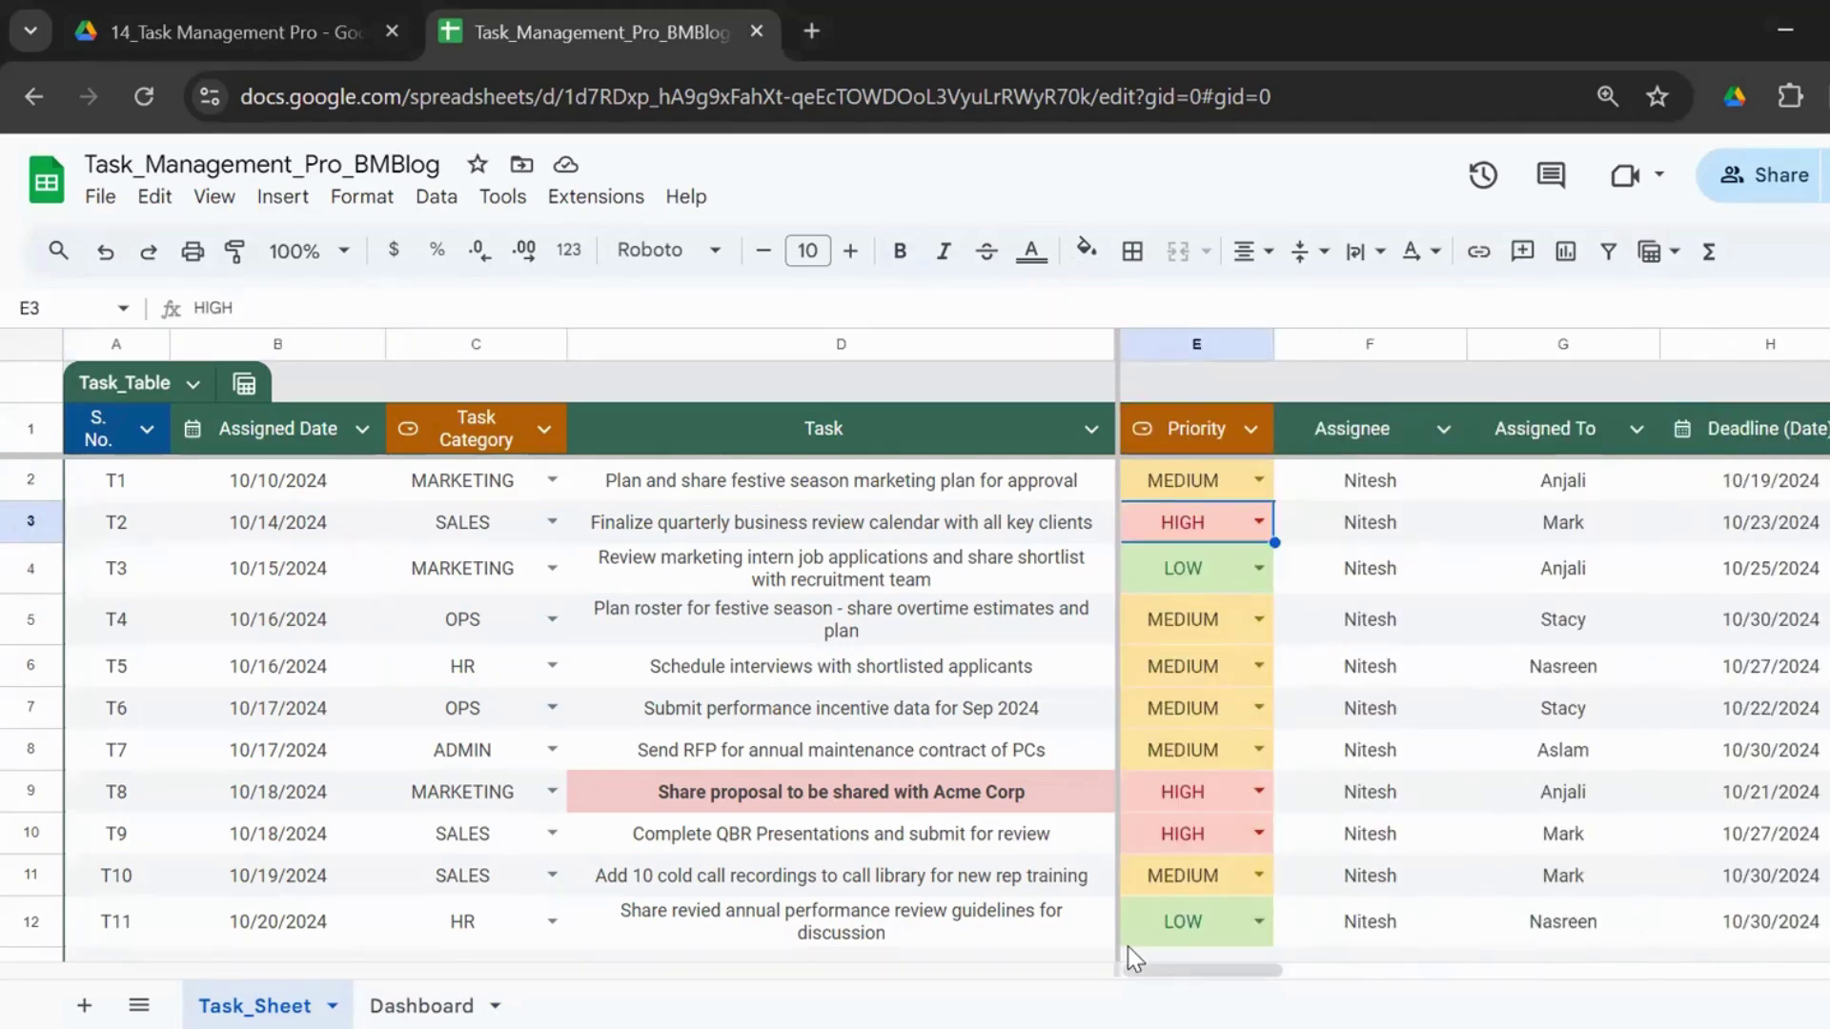
{"action": "key", "text": "Right"}
{"action": "key", "text": "Right"}
{"action": "key", "text": "Right"}
{"action": "key", "text": "Right"}
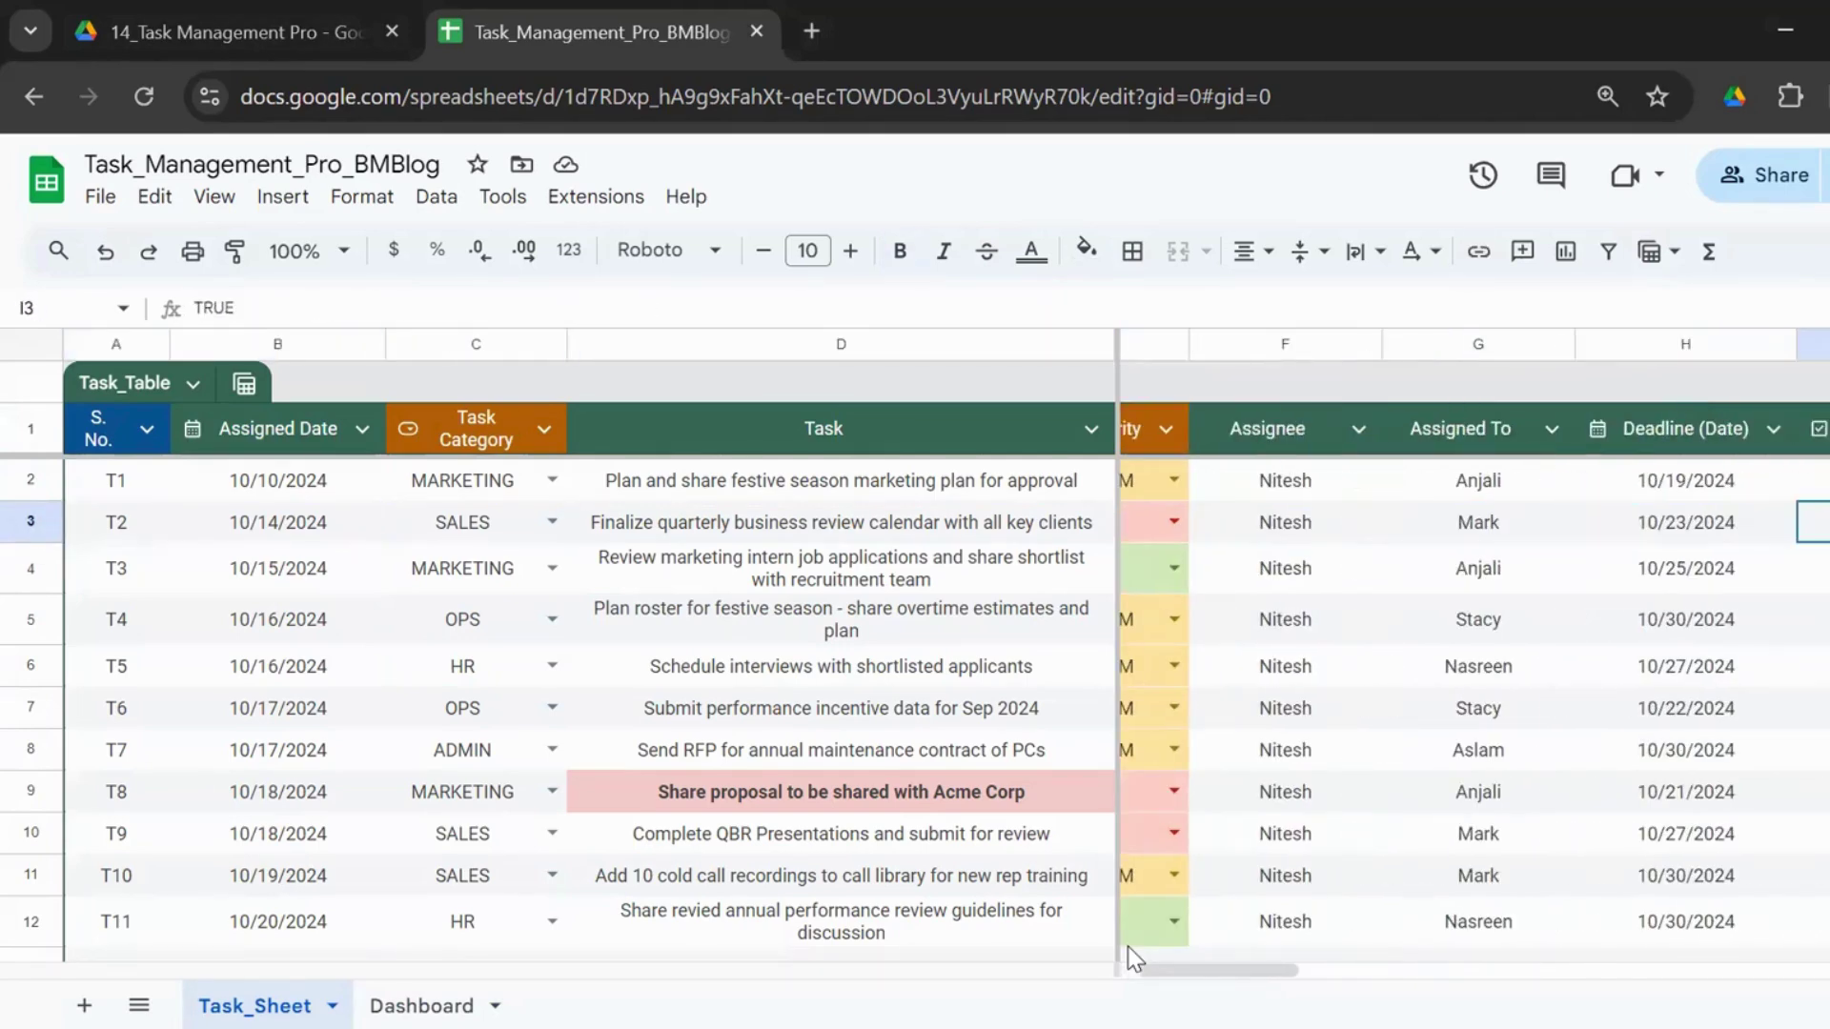
{"action": "key", "text": "Right"}
{"action": "key", "text": "Right"}
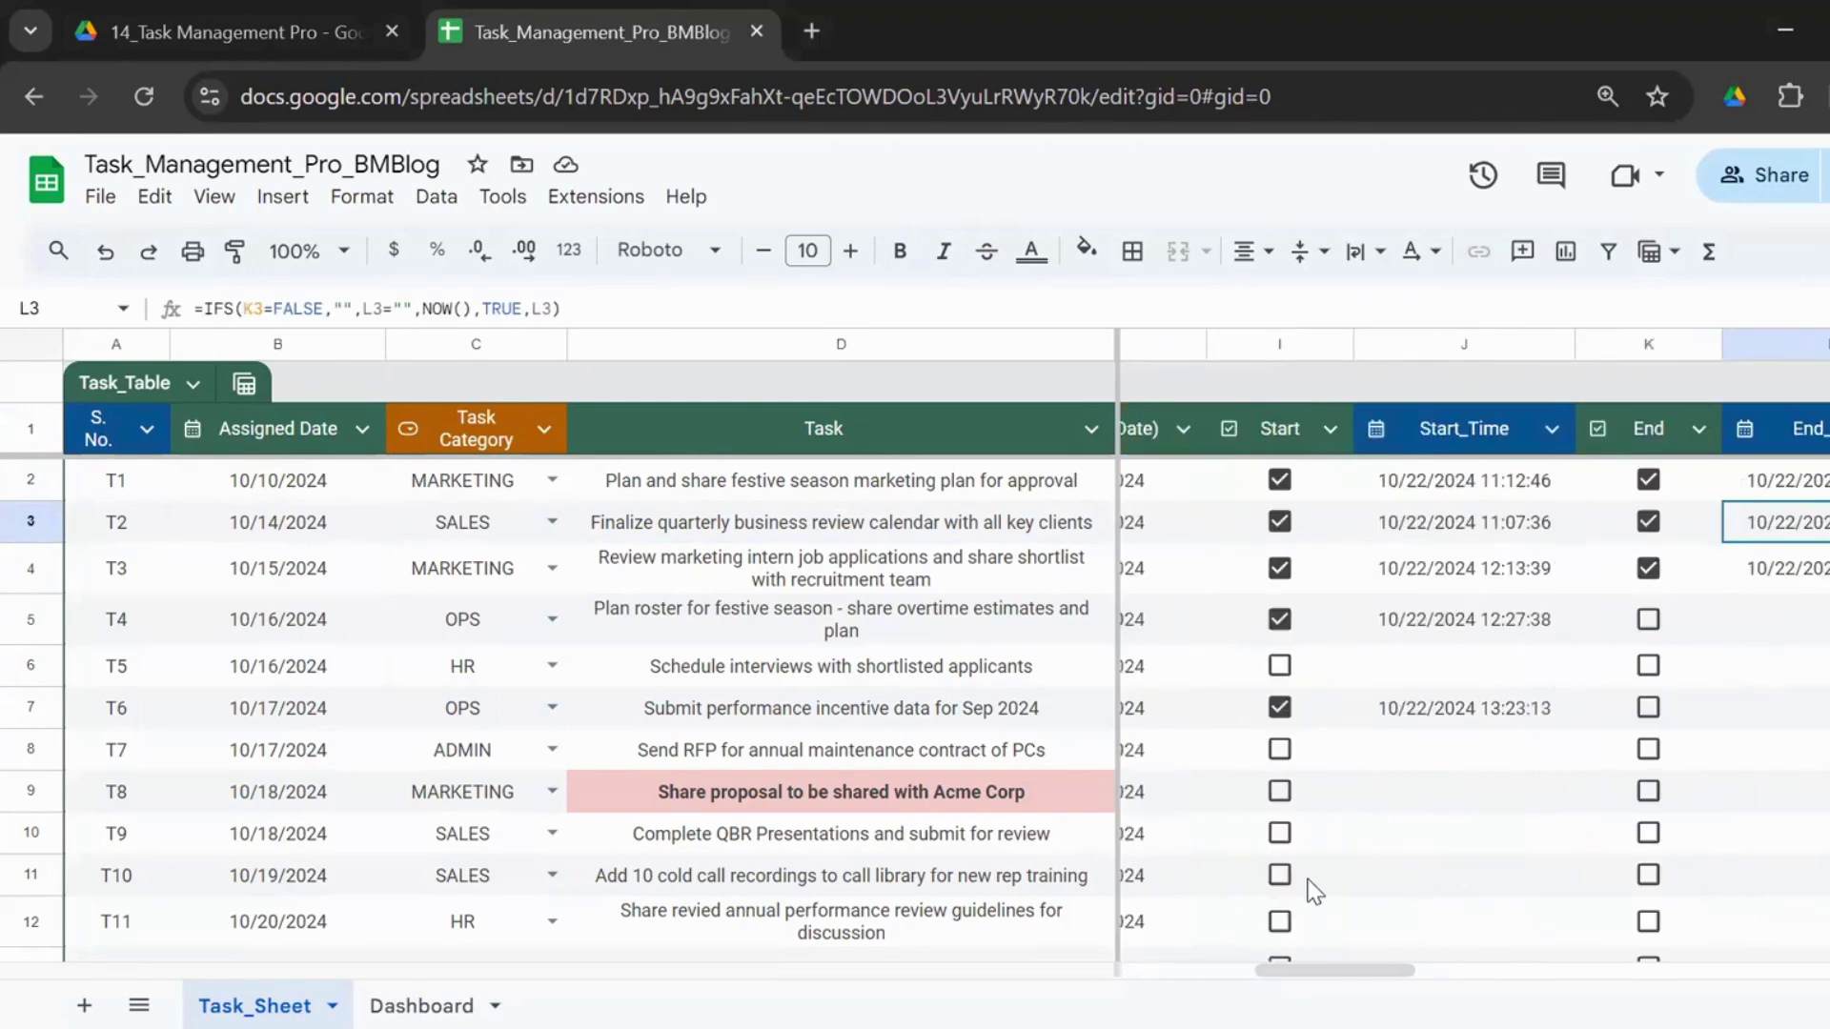
{"action": "key", "text": "Right"}
{"action": "key", "text": "Right"}
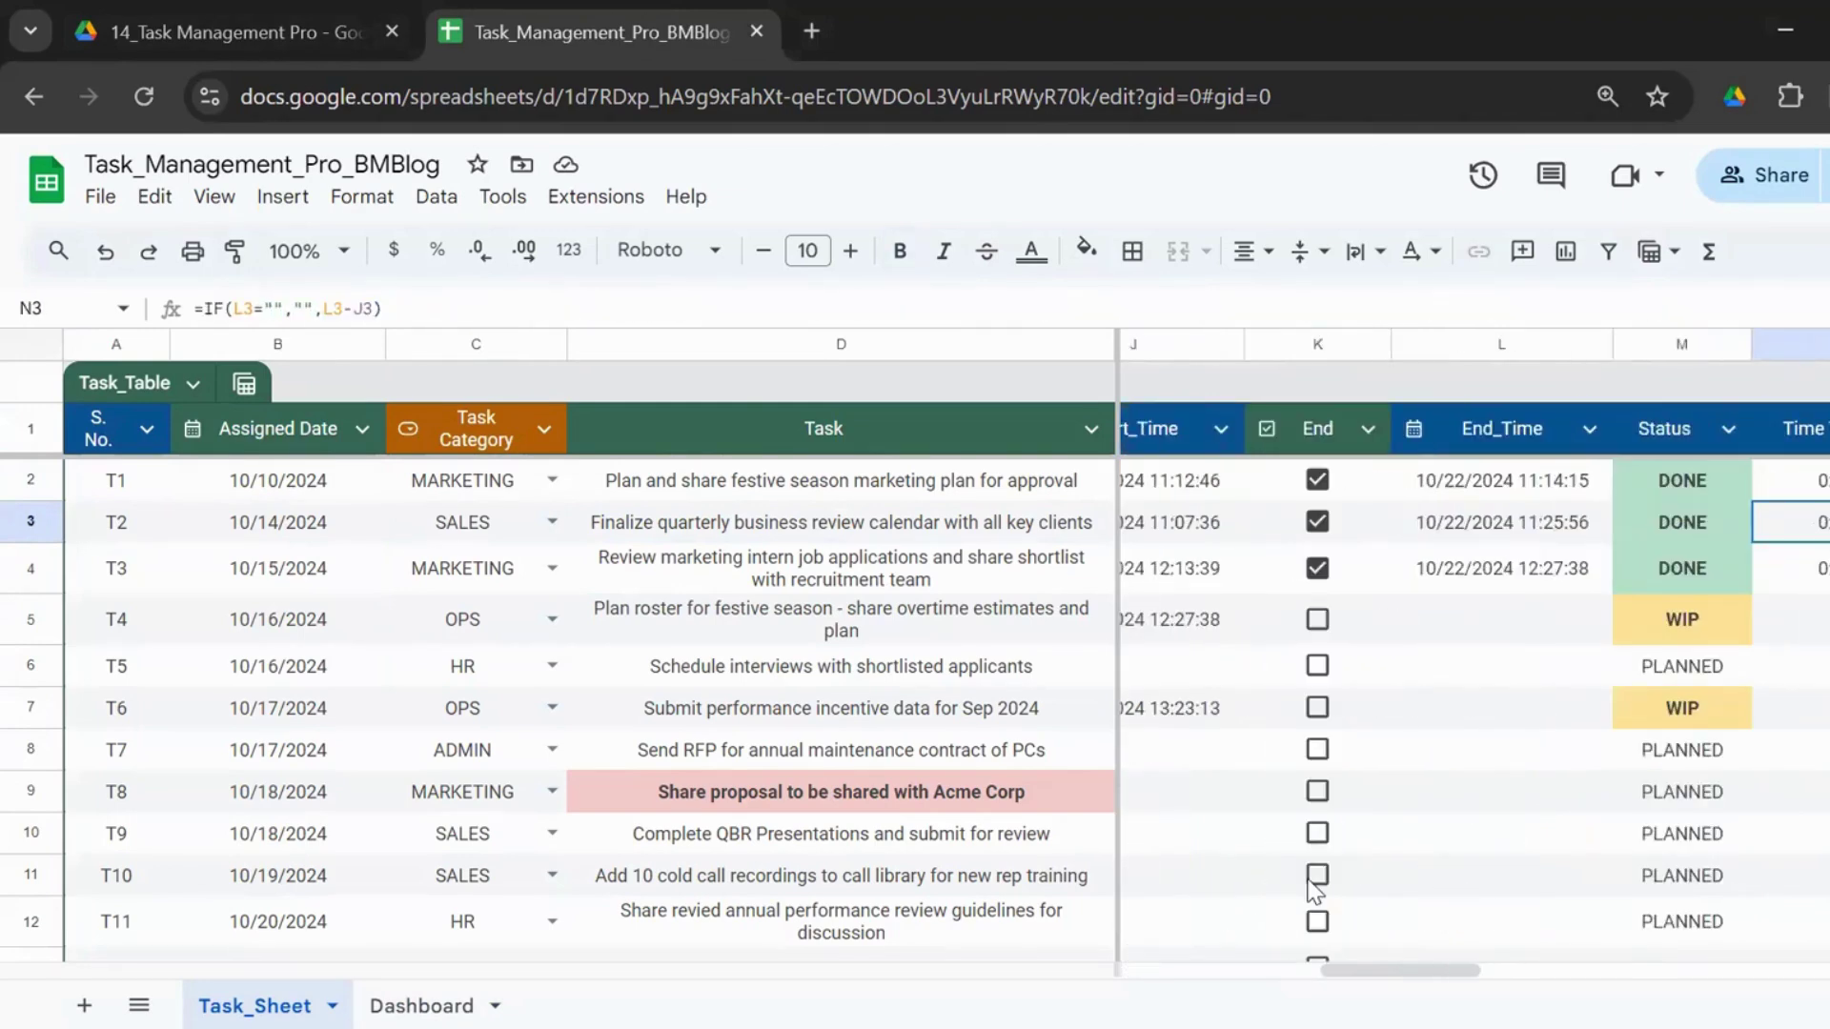
{"action": "key", "text": "Left"}
{"action": "key", "text": "Left"}
{"action": "key", "text": "Right"}
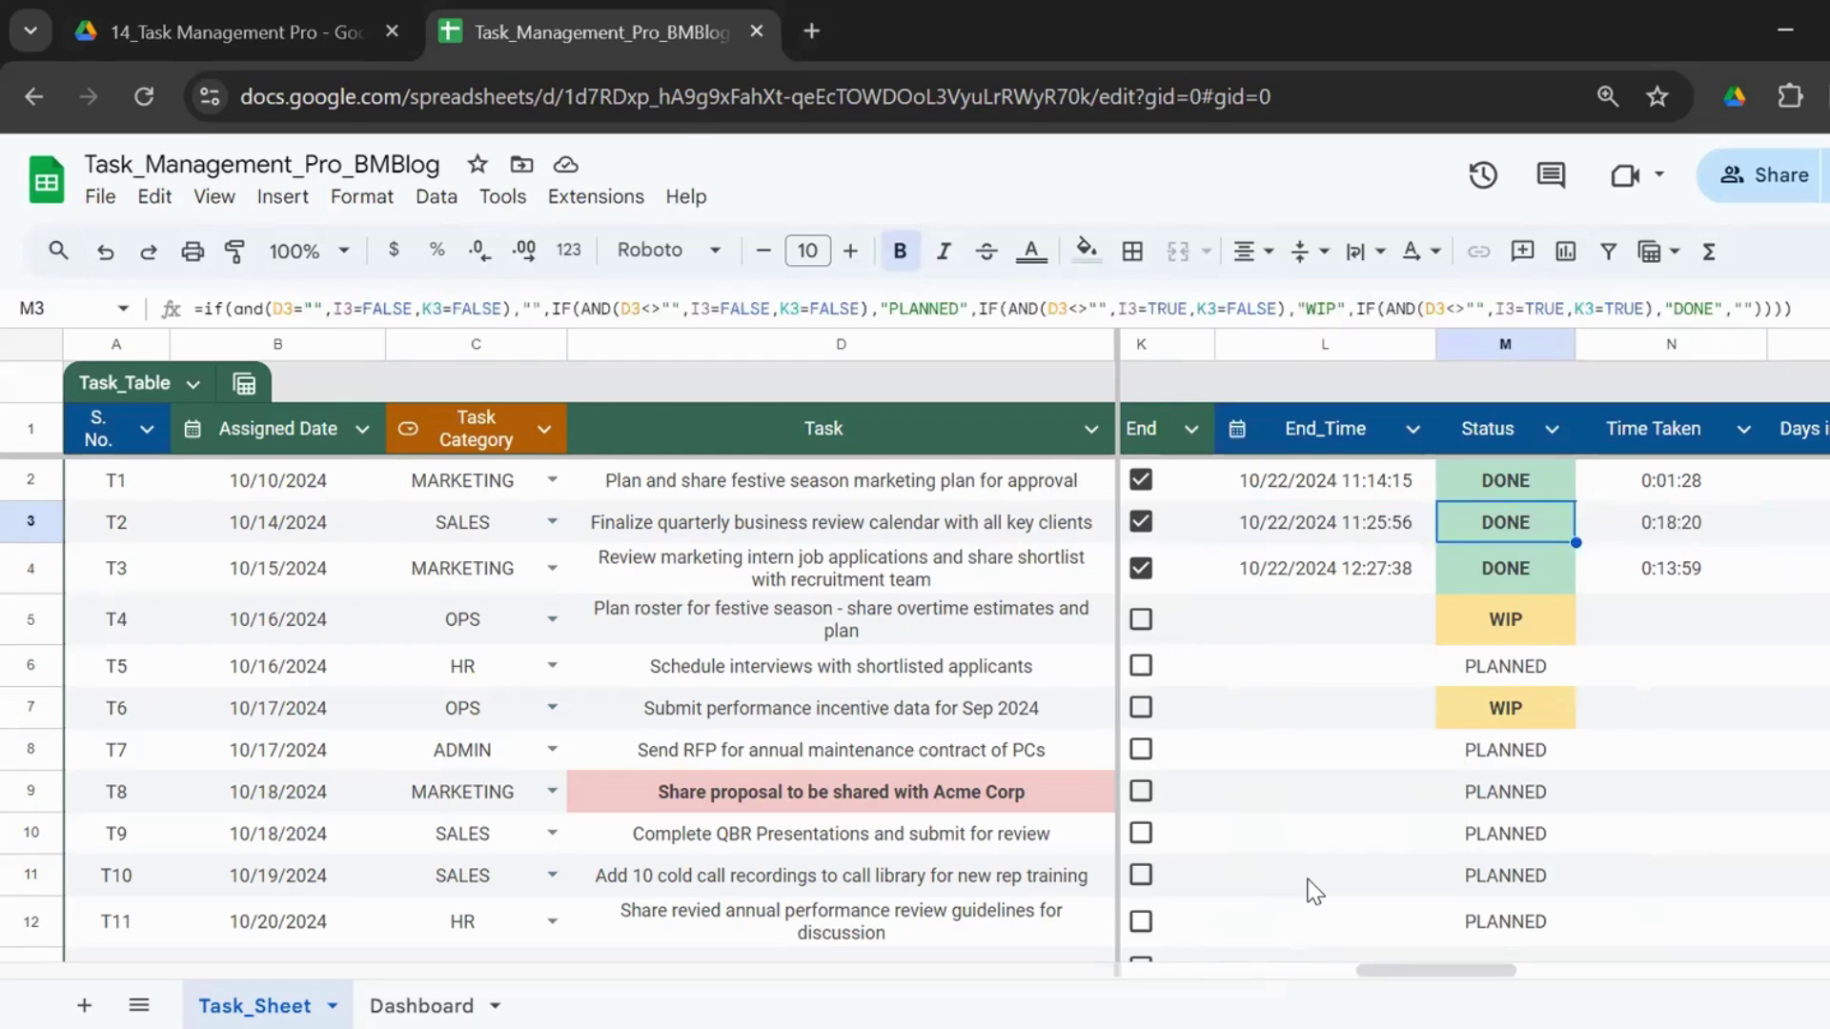
{"action": "key", "text": "Right"}
{"action": "key", "text": "Right"}
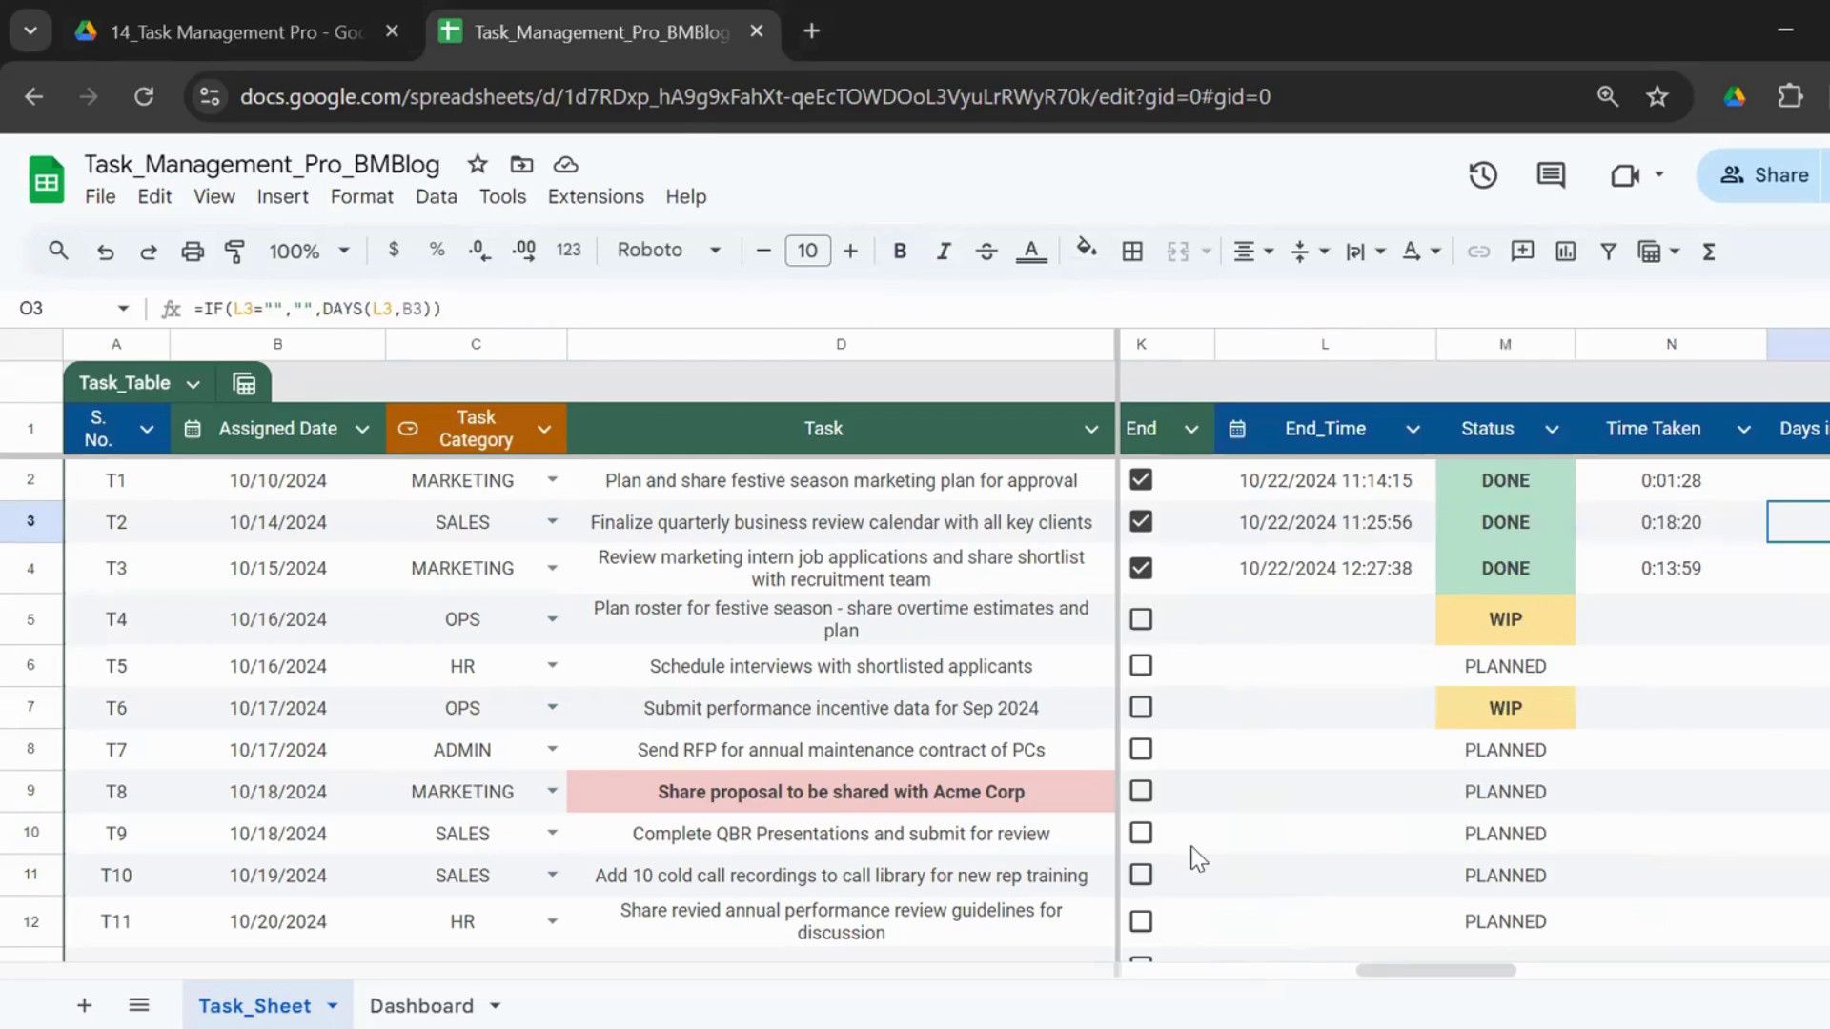
- Look over the Dashboard's task totals and category report, then return to Task_Sheet
{"action": "left_click", "coordinate": [438, 991]}
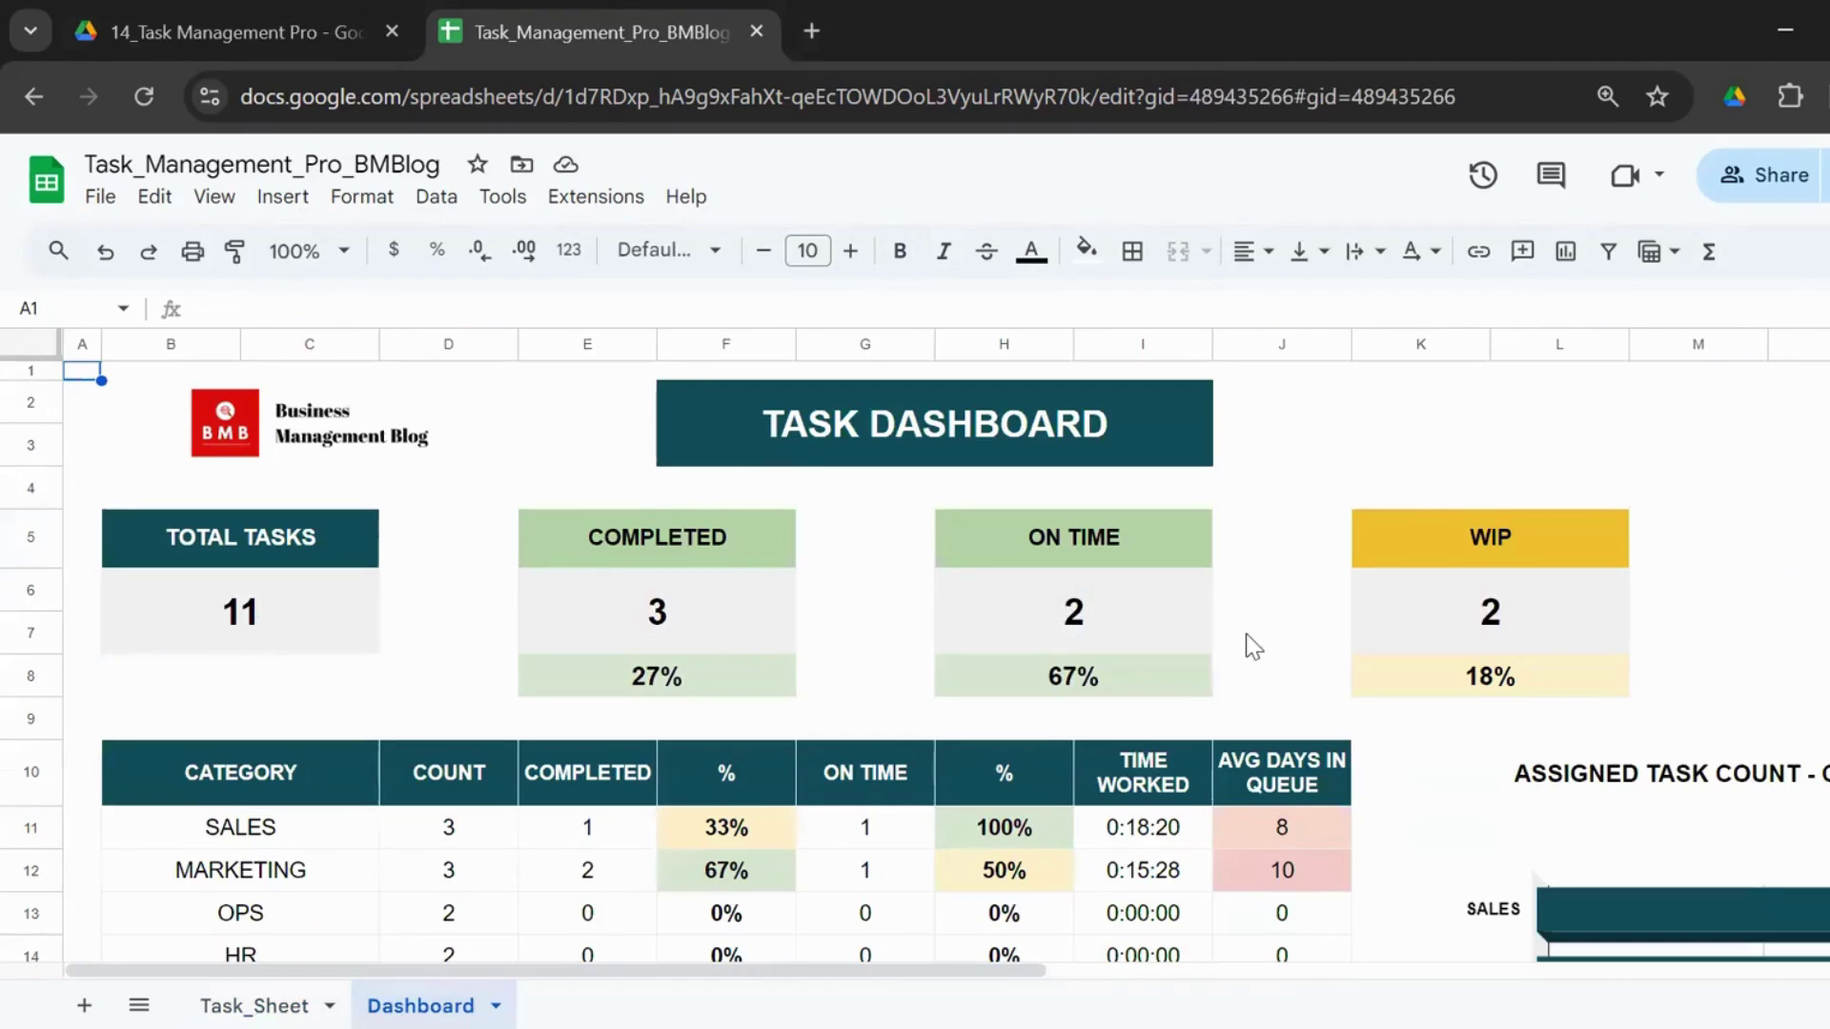
{"action": "scroll", "coordinate": [1244, 637], "scroll_direction": "down", "scroll_amount": 2}
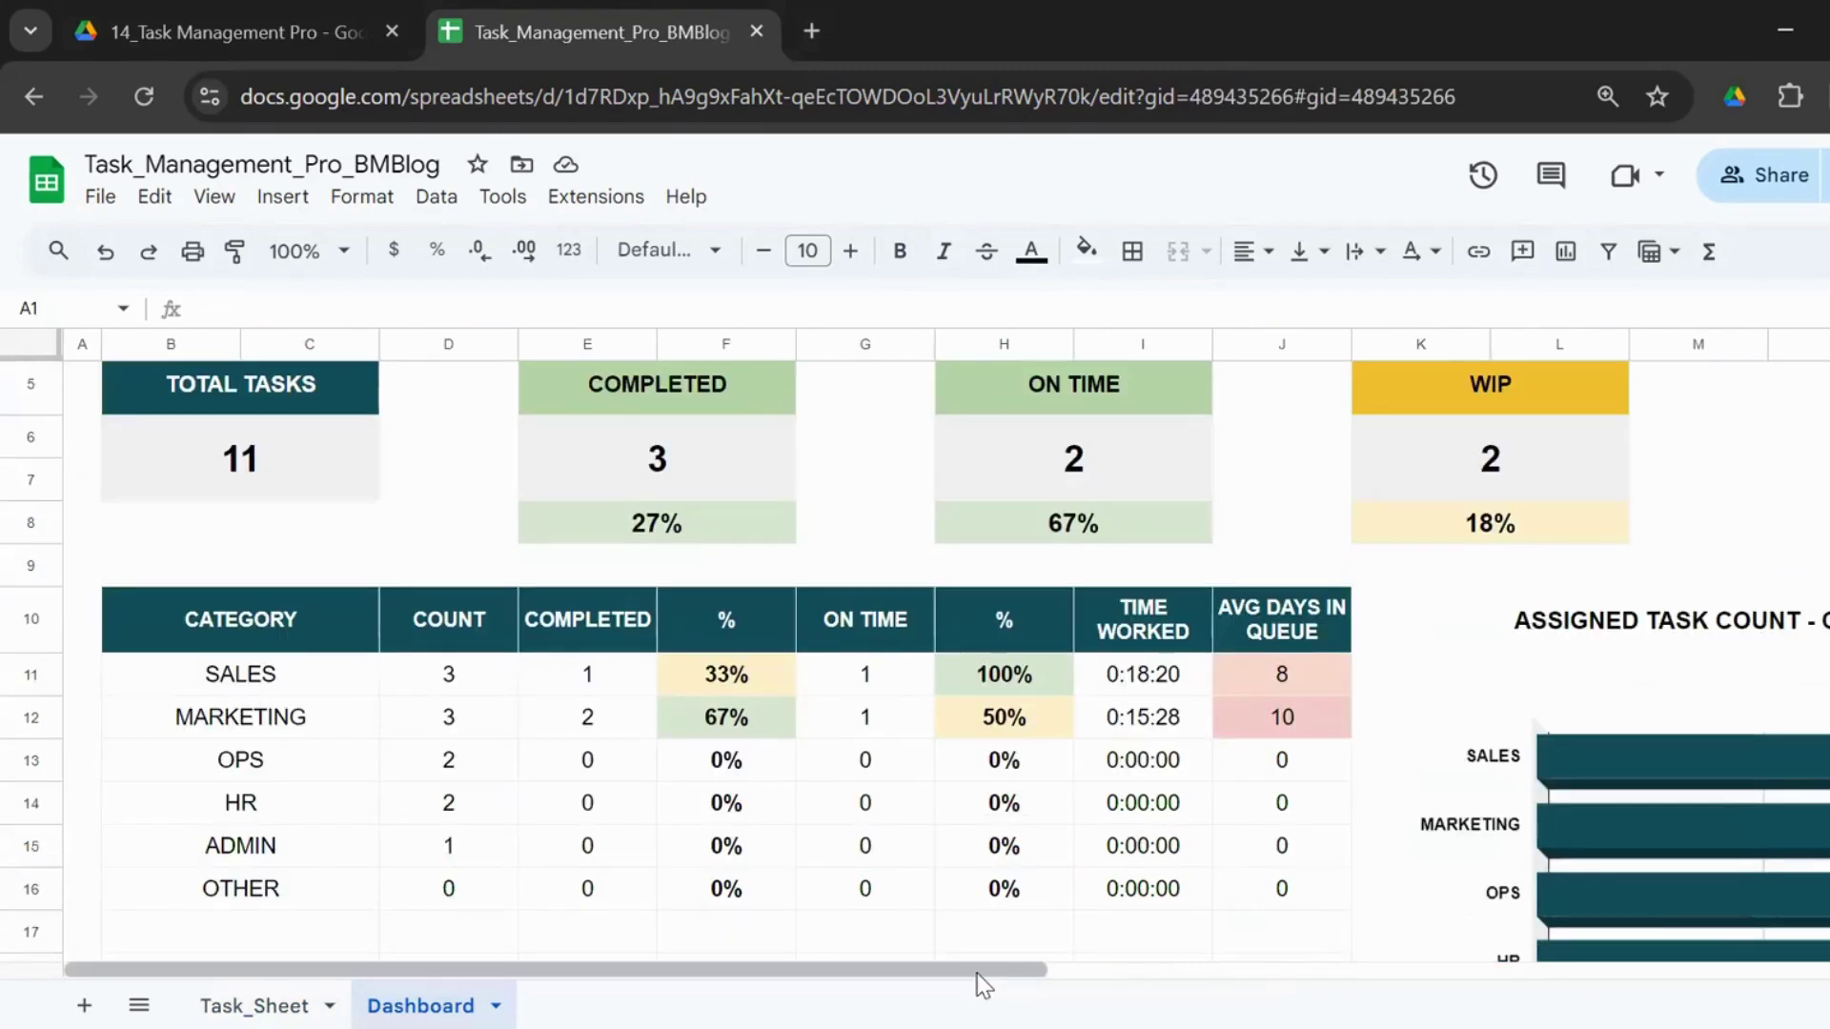
{"action": "scroll", "coordinate": [1210, 981], "scroll_direction": "right", "scroll_amount": 5}
{"action": "scroll", "coordinate": [967, 829], "scroll_direction": "left", "scroll_amount": 5}
{"action": "scroll", "coordinate": [984, 822], "scroll_direction": "up", "scroll_amount": 2}
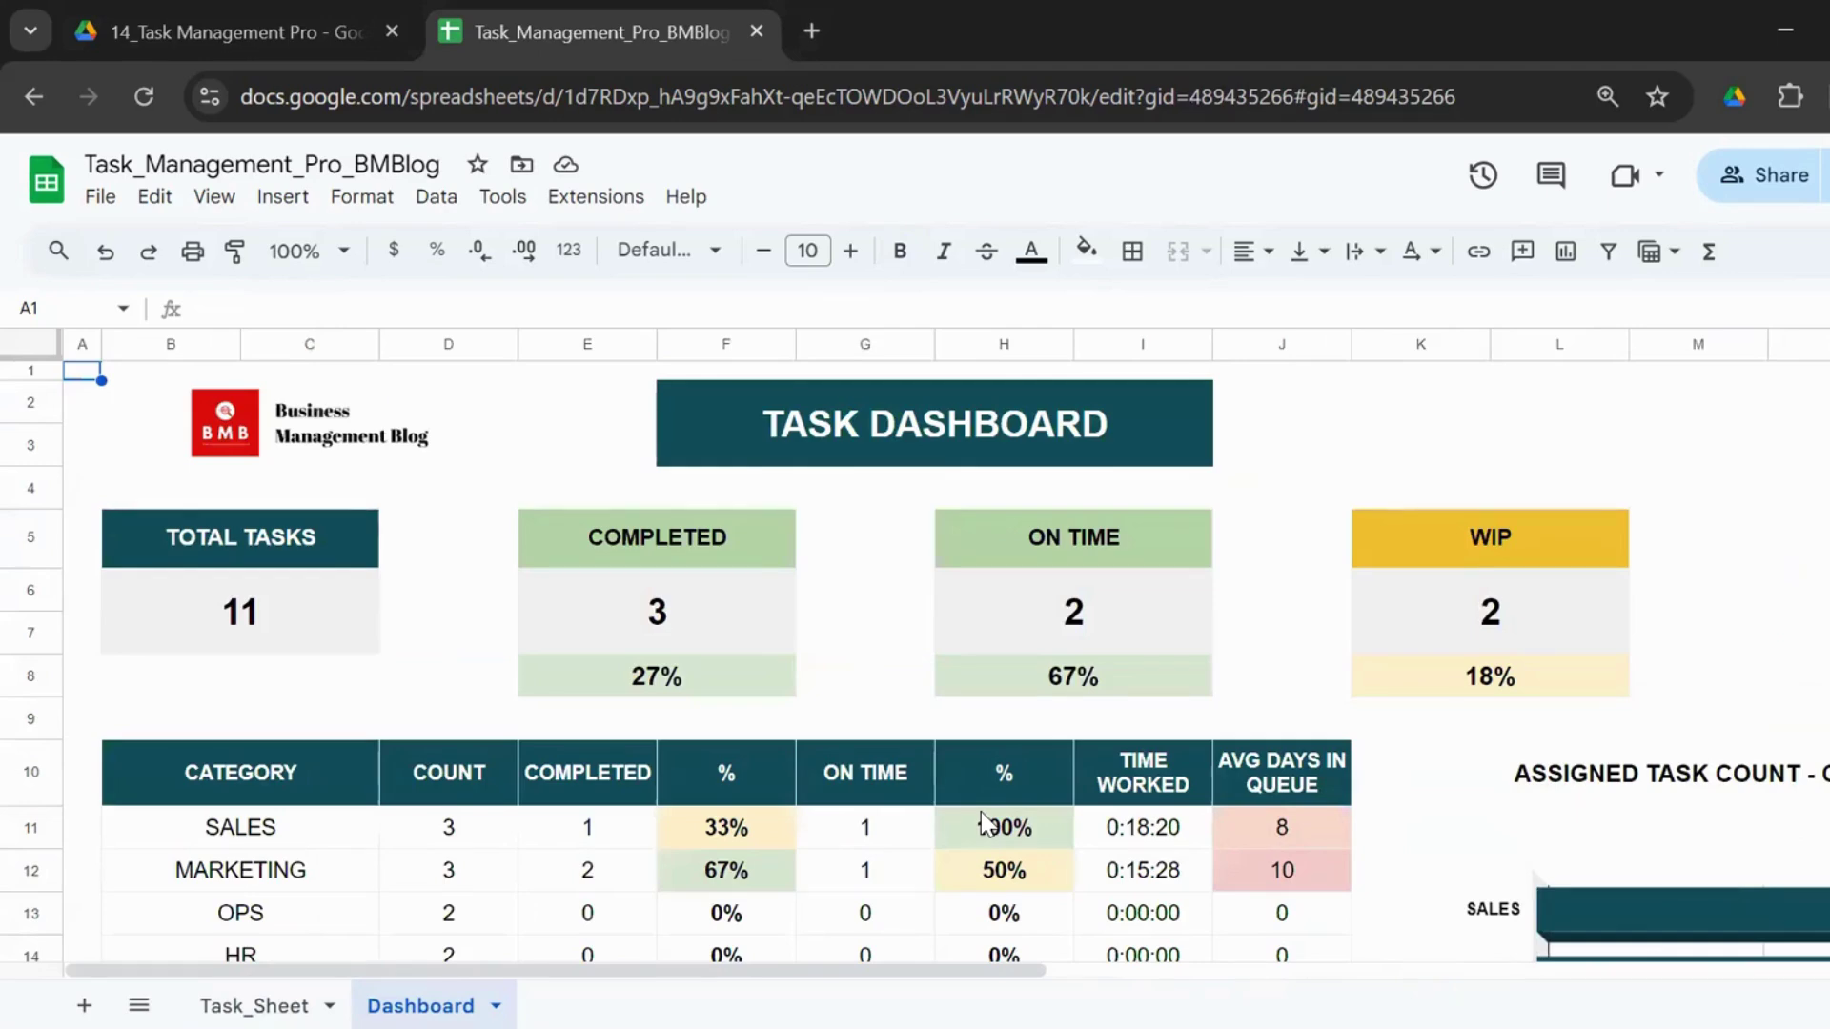
{"action": "left_click", "coordinate": [280, 983]}
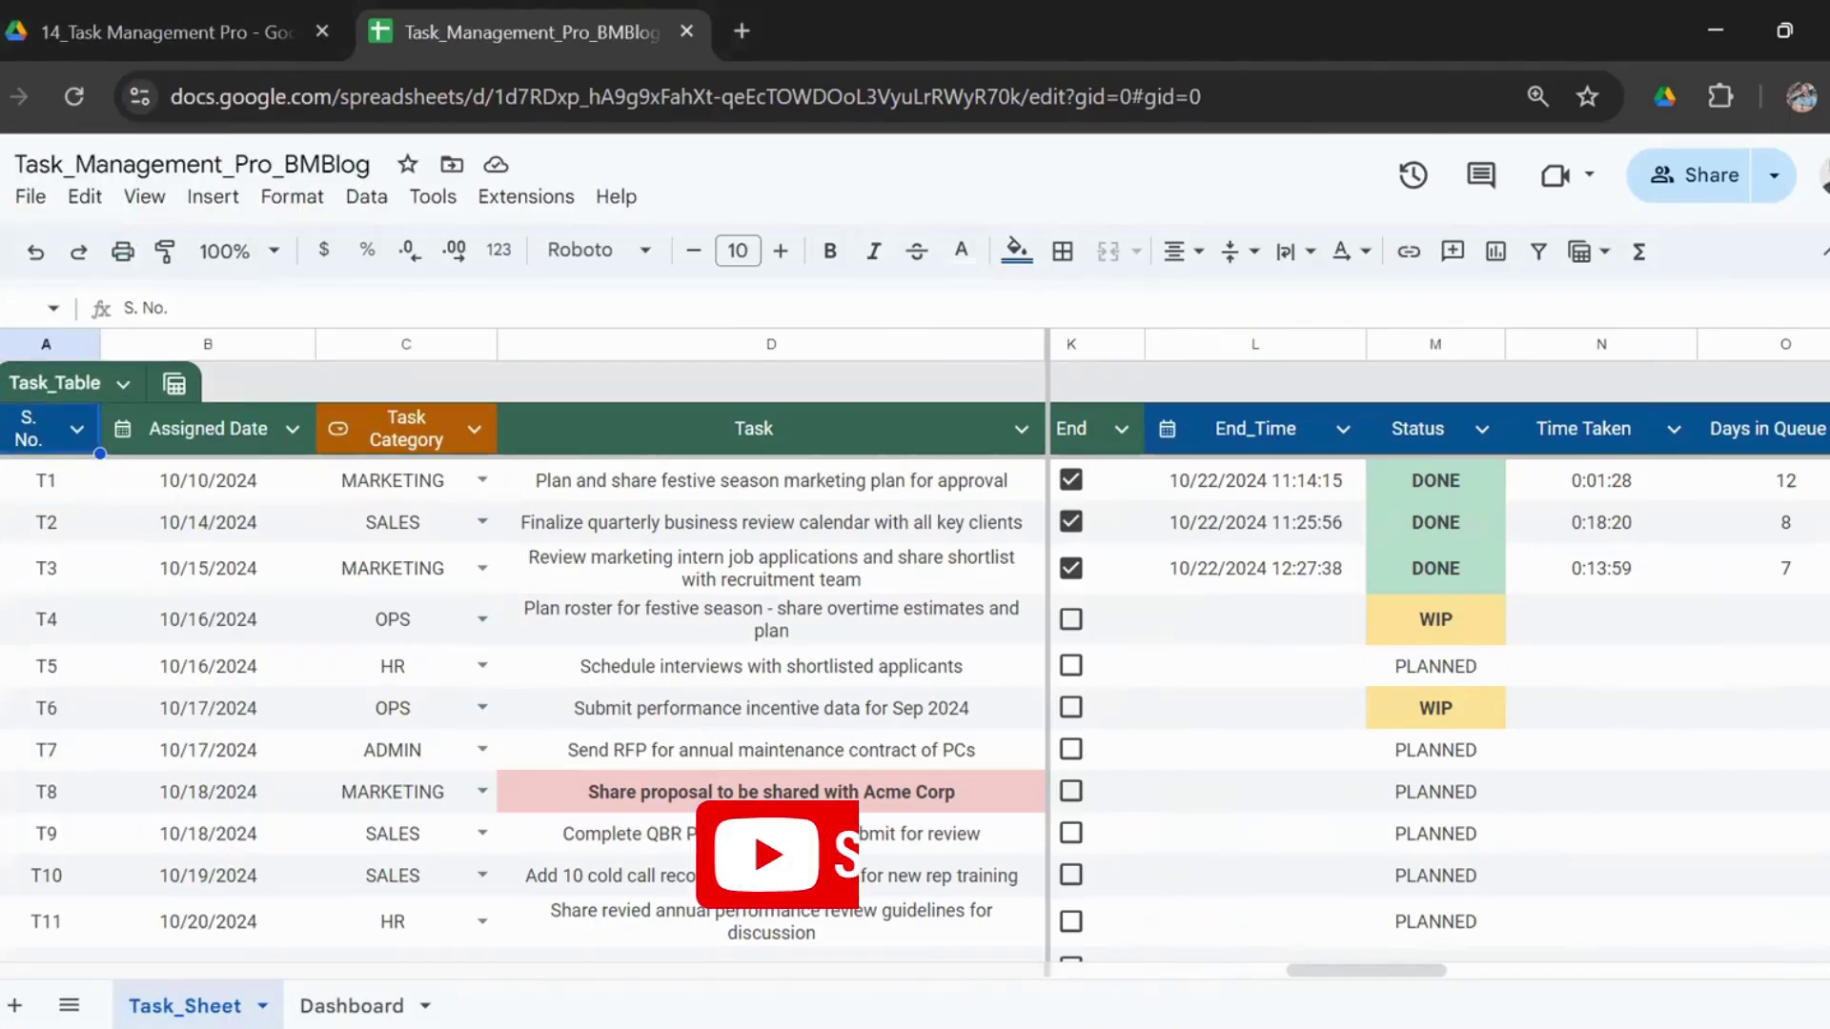
{"action": "left_click", "coordinate": [46, 480]}
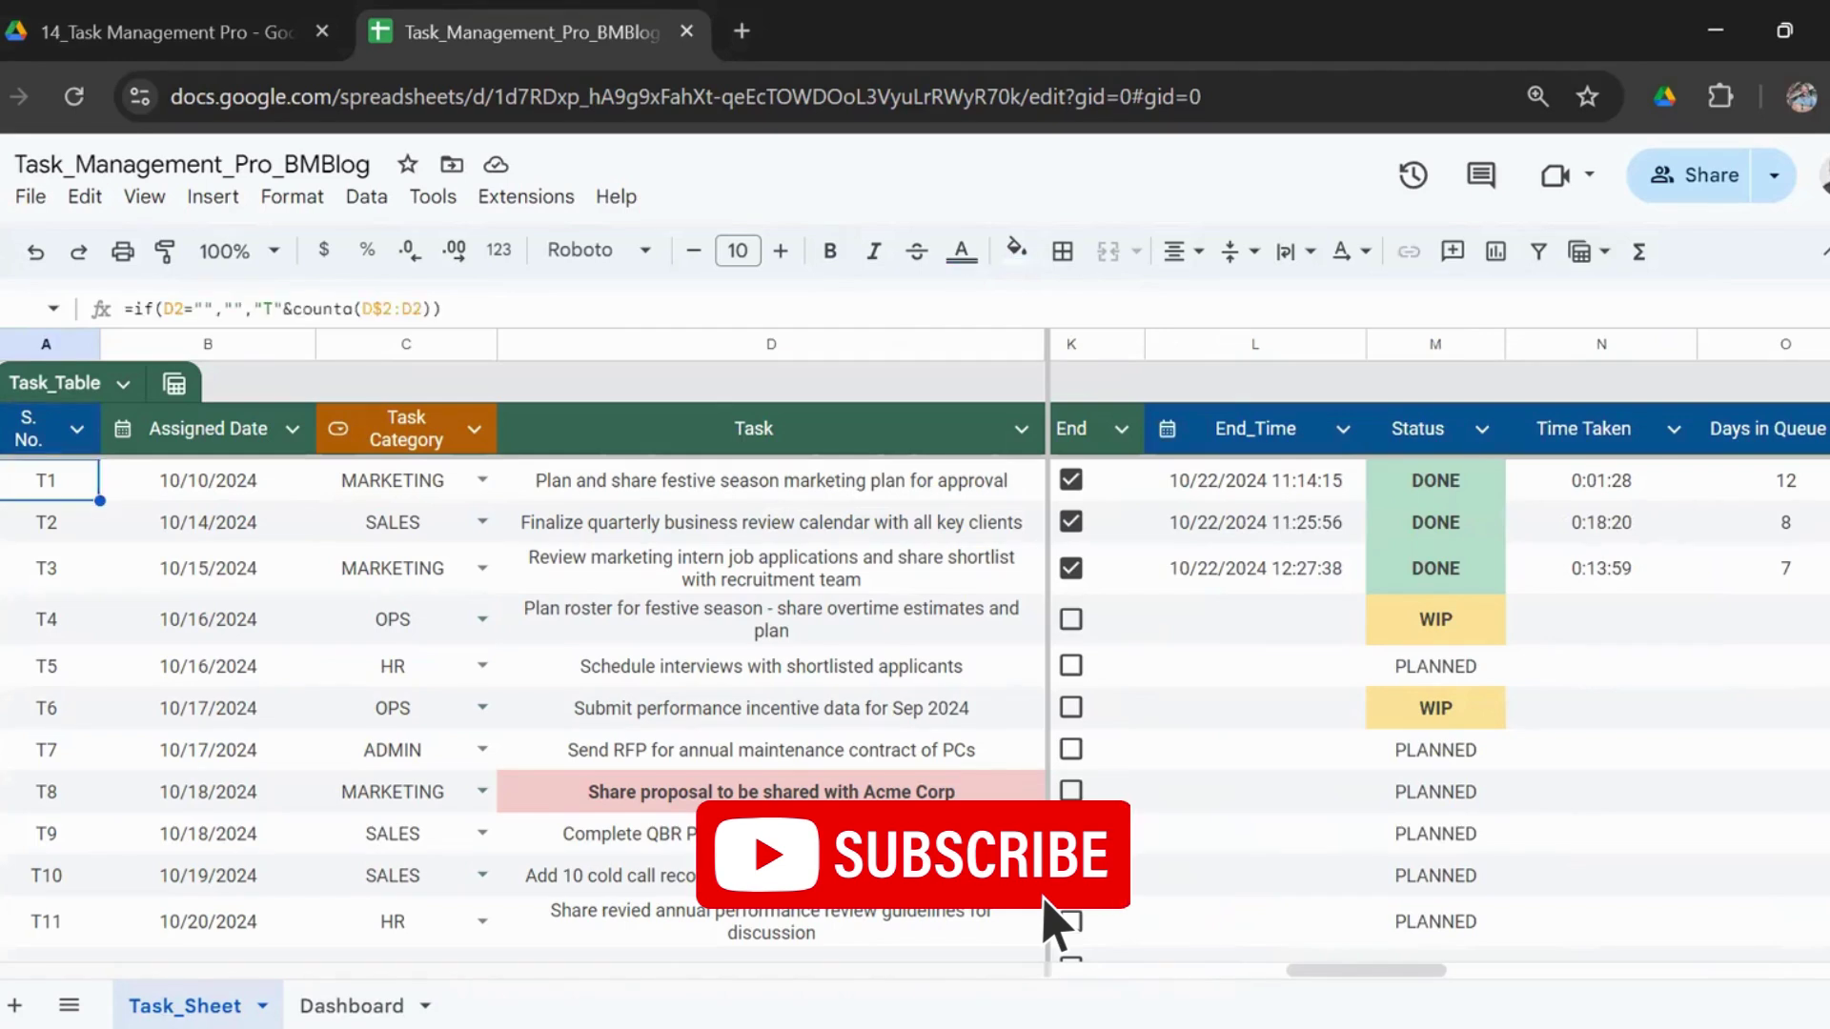
{"action": "key", "text": "Down"}
{"action": "key", "text": "Down"}
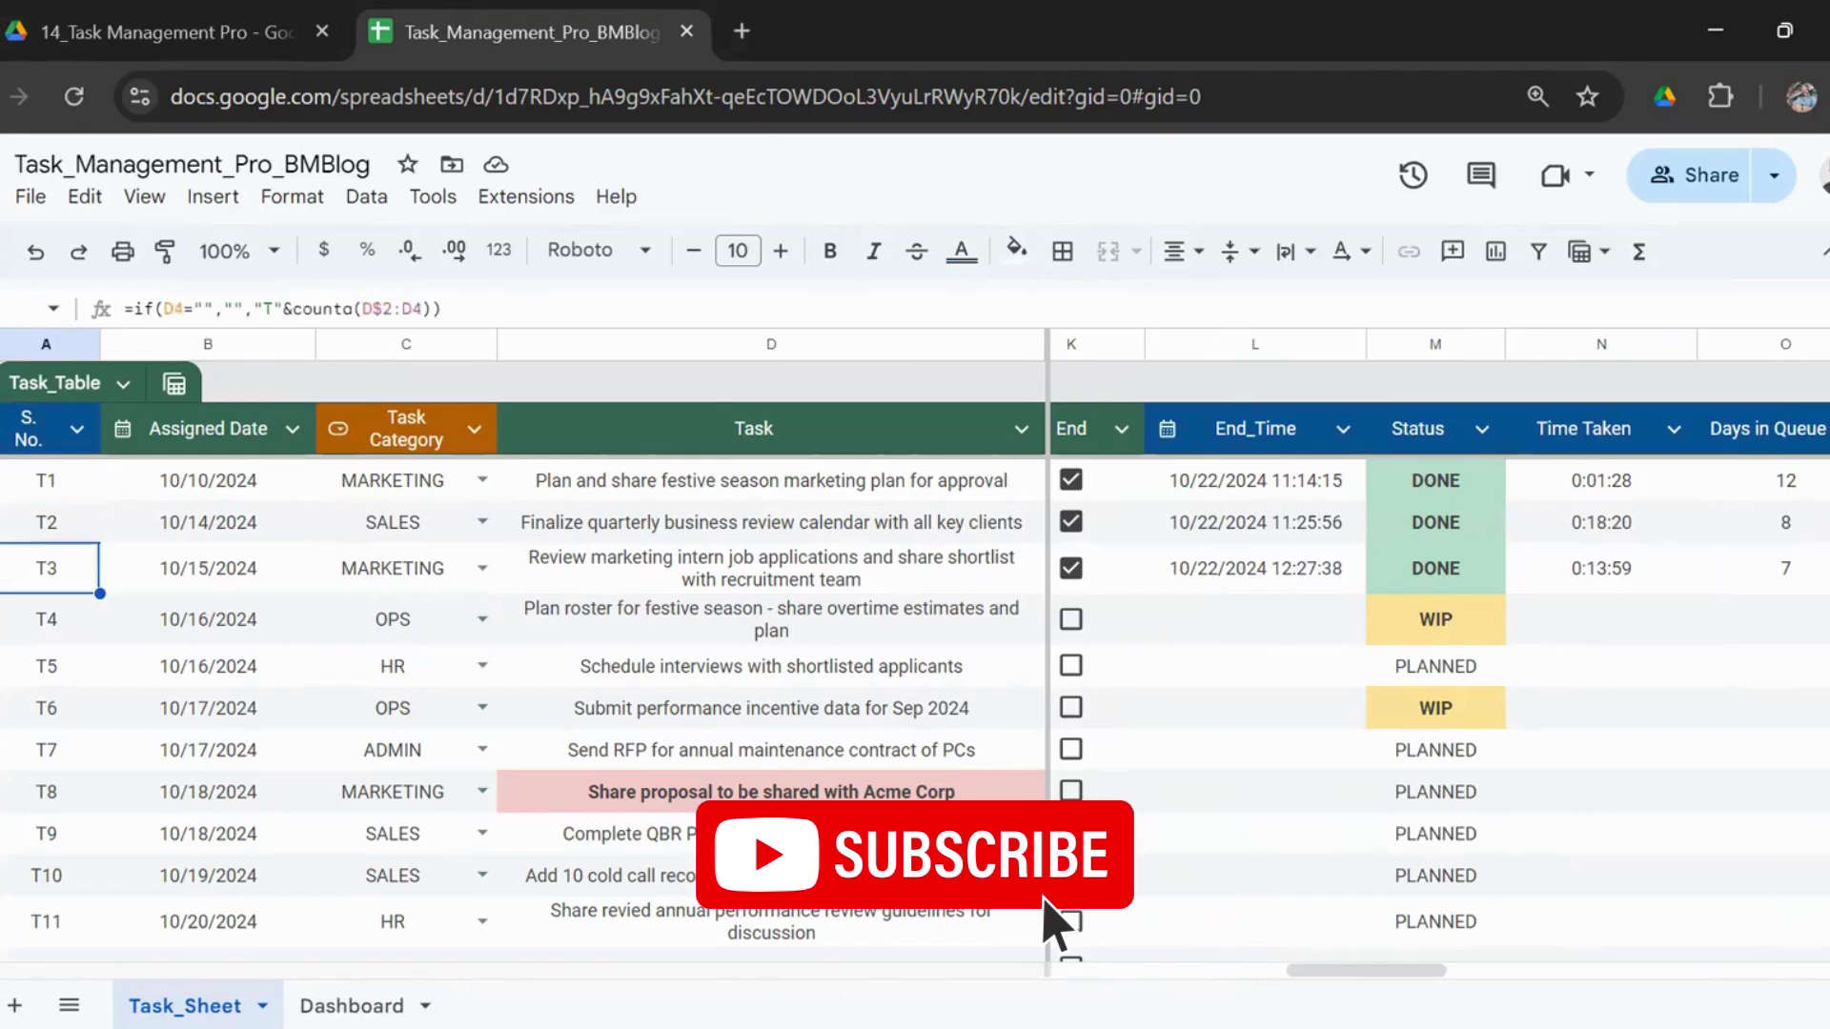
{"action": "key", "text": "Right"}
{"action": "key", "text": "Right"}
{"action": "key", "text": "Right"}
{"action": "key", "text": "Down"}
{"action": "key", "text": "Down"}
{"action": "key", "text": "Down"}
{"action": "key", "text": "Down"}
{"action": "key", "text": "Down"}
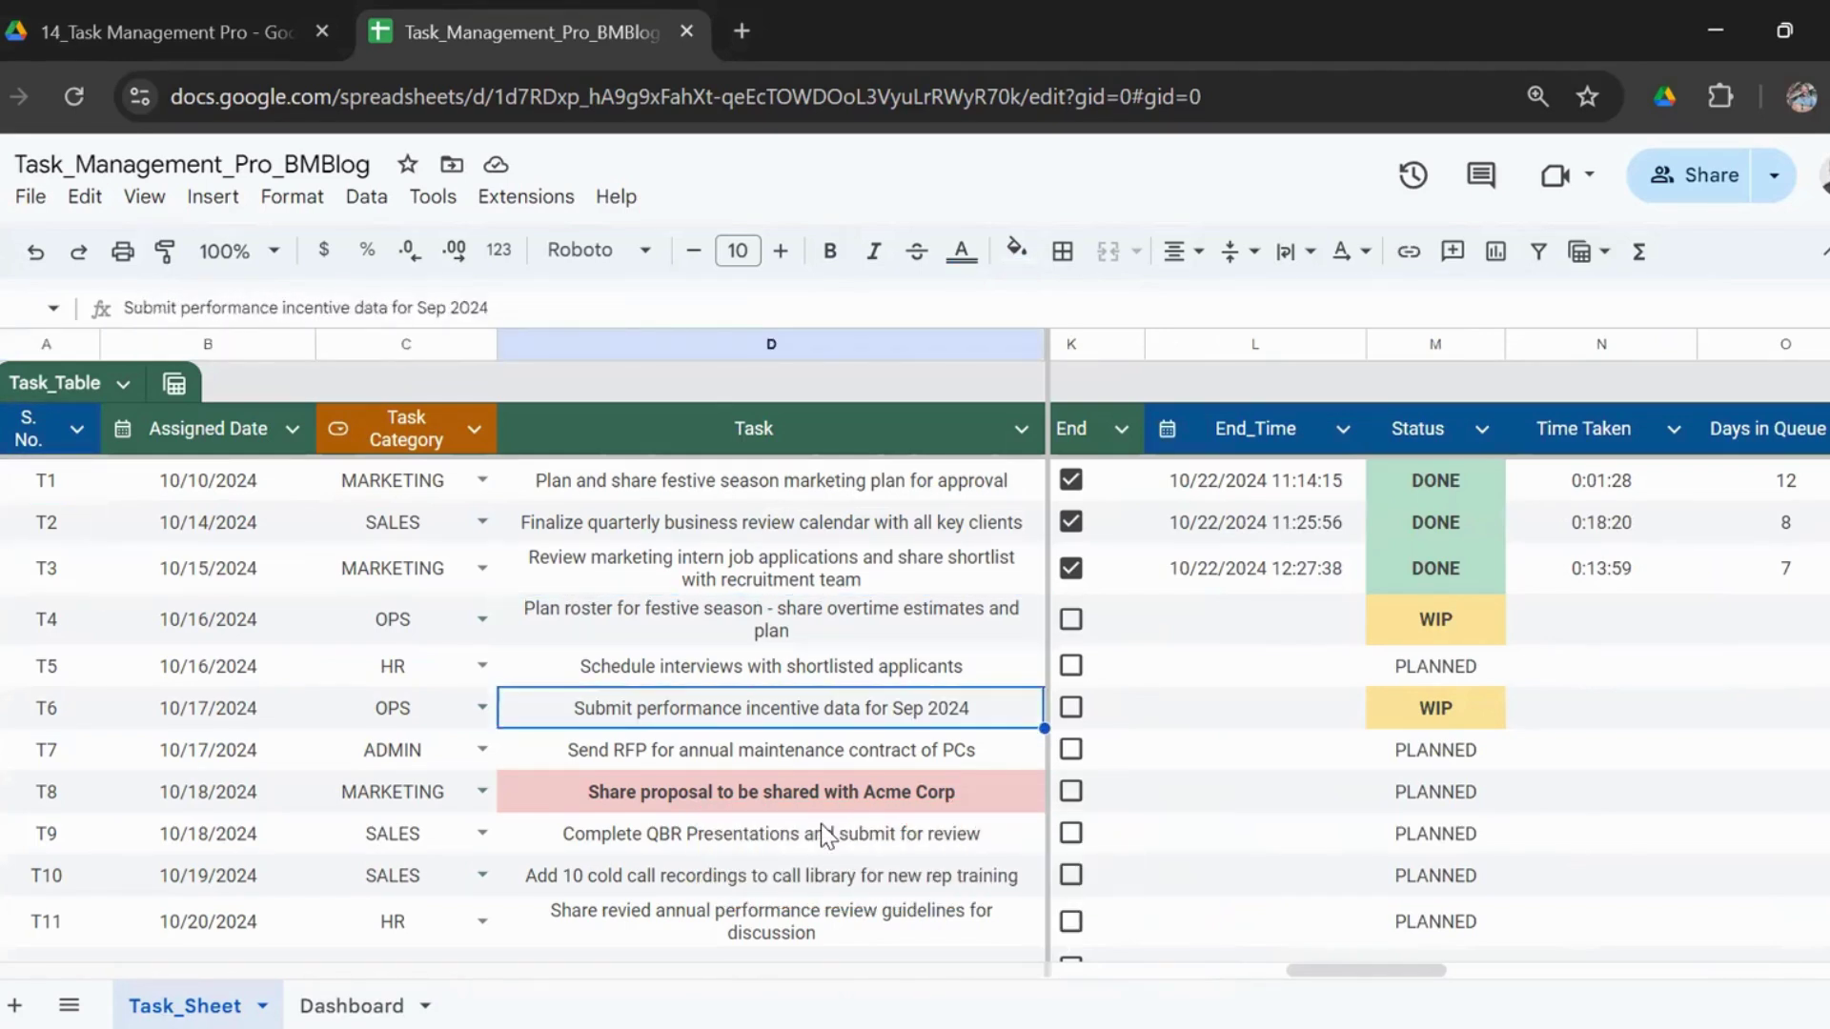
{"action": "key", "text": "Left"}
{"action": "key", "text": "Left"}
{"action": "key", "text": "Left"}
{"action": "key", "text": "Down"}
{"action": "key", "text": "Down"}
{"action": "key", "text": "Down"}
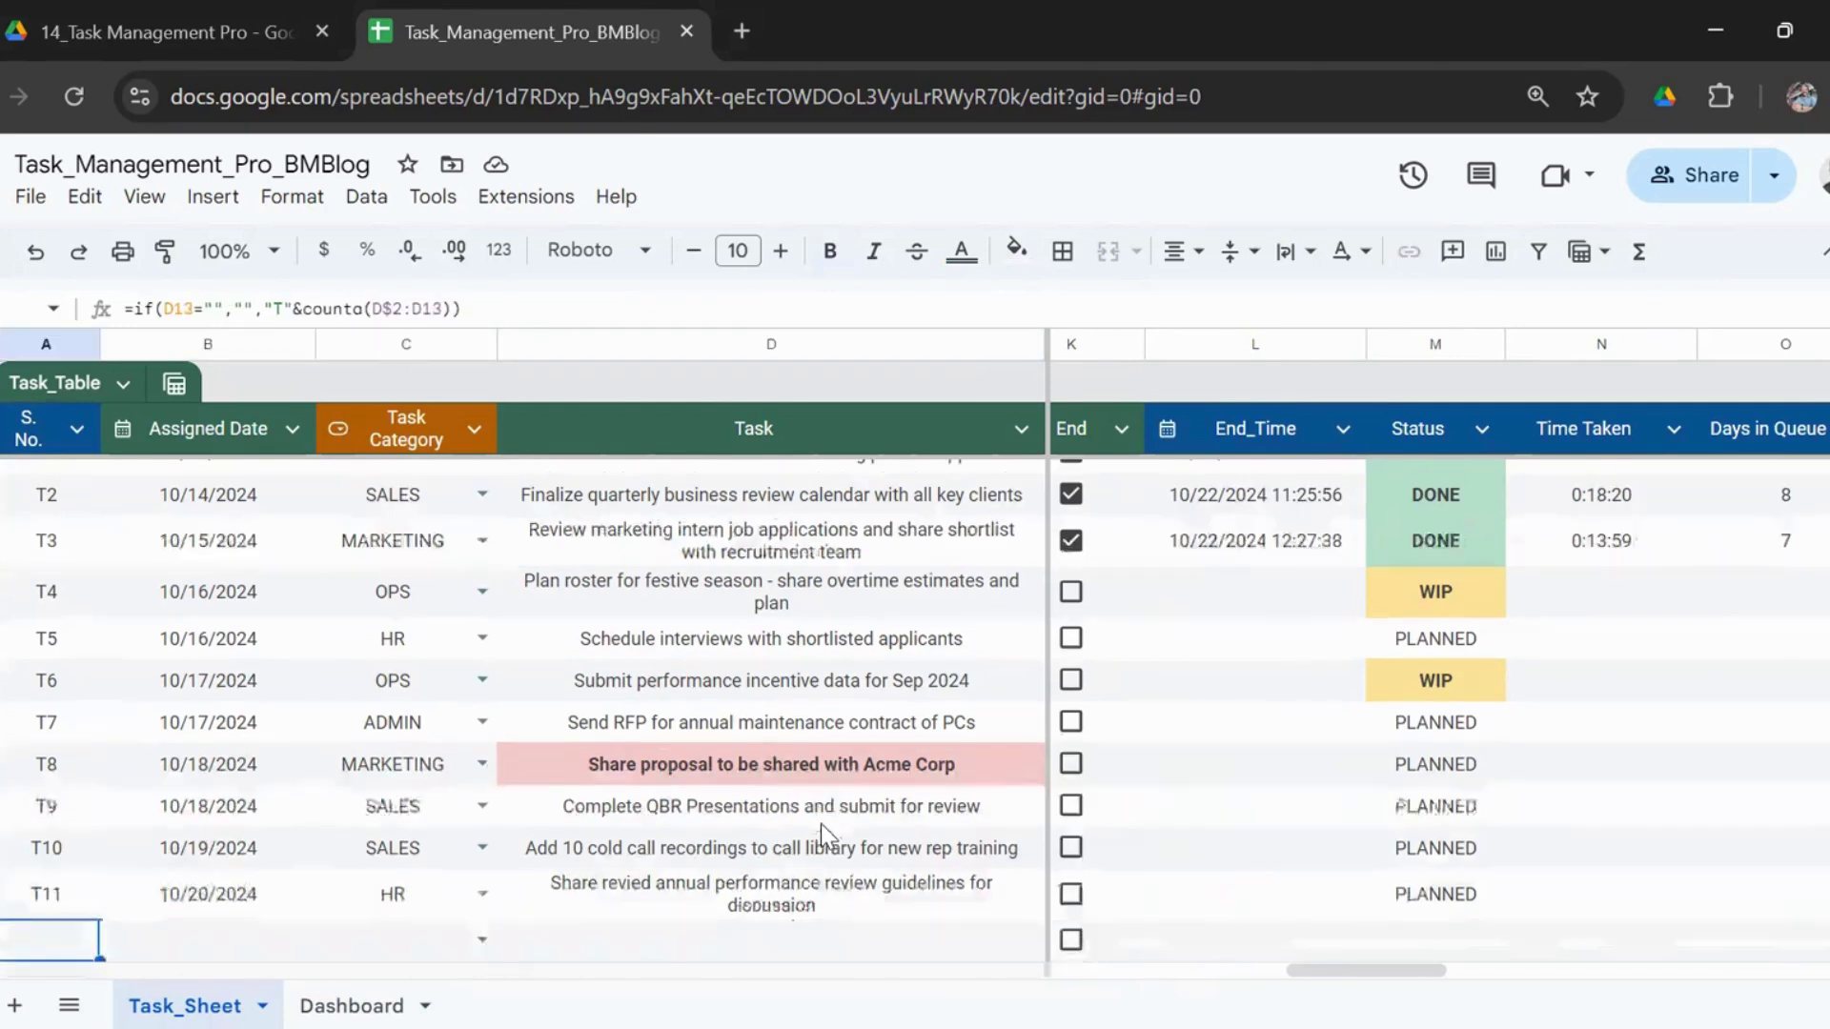
{"action": "key", "text": "Up"}
{"action": "key", "text": "Up"}
{"action": "key", "text": "Up"}
{"action": "key", "text": "Up"}
{"action": "key", "text": "Up"}
{"action": "key", "text": "Up"}
{"action": "key", "text": "Up"}
{"action": "key", "text": "Up"}
{"action": "key", "text": "Up"}
{"action": "key", "text": "Up"}
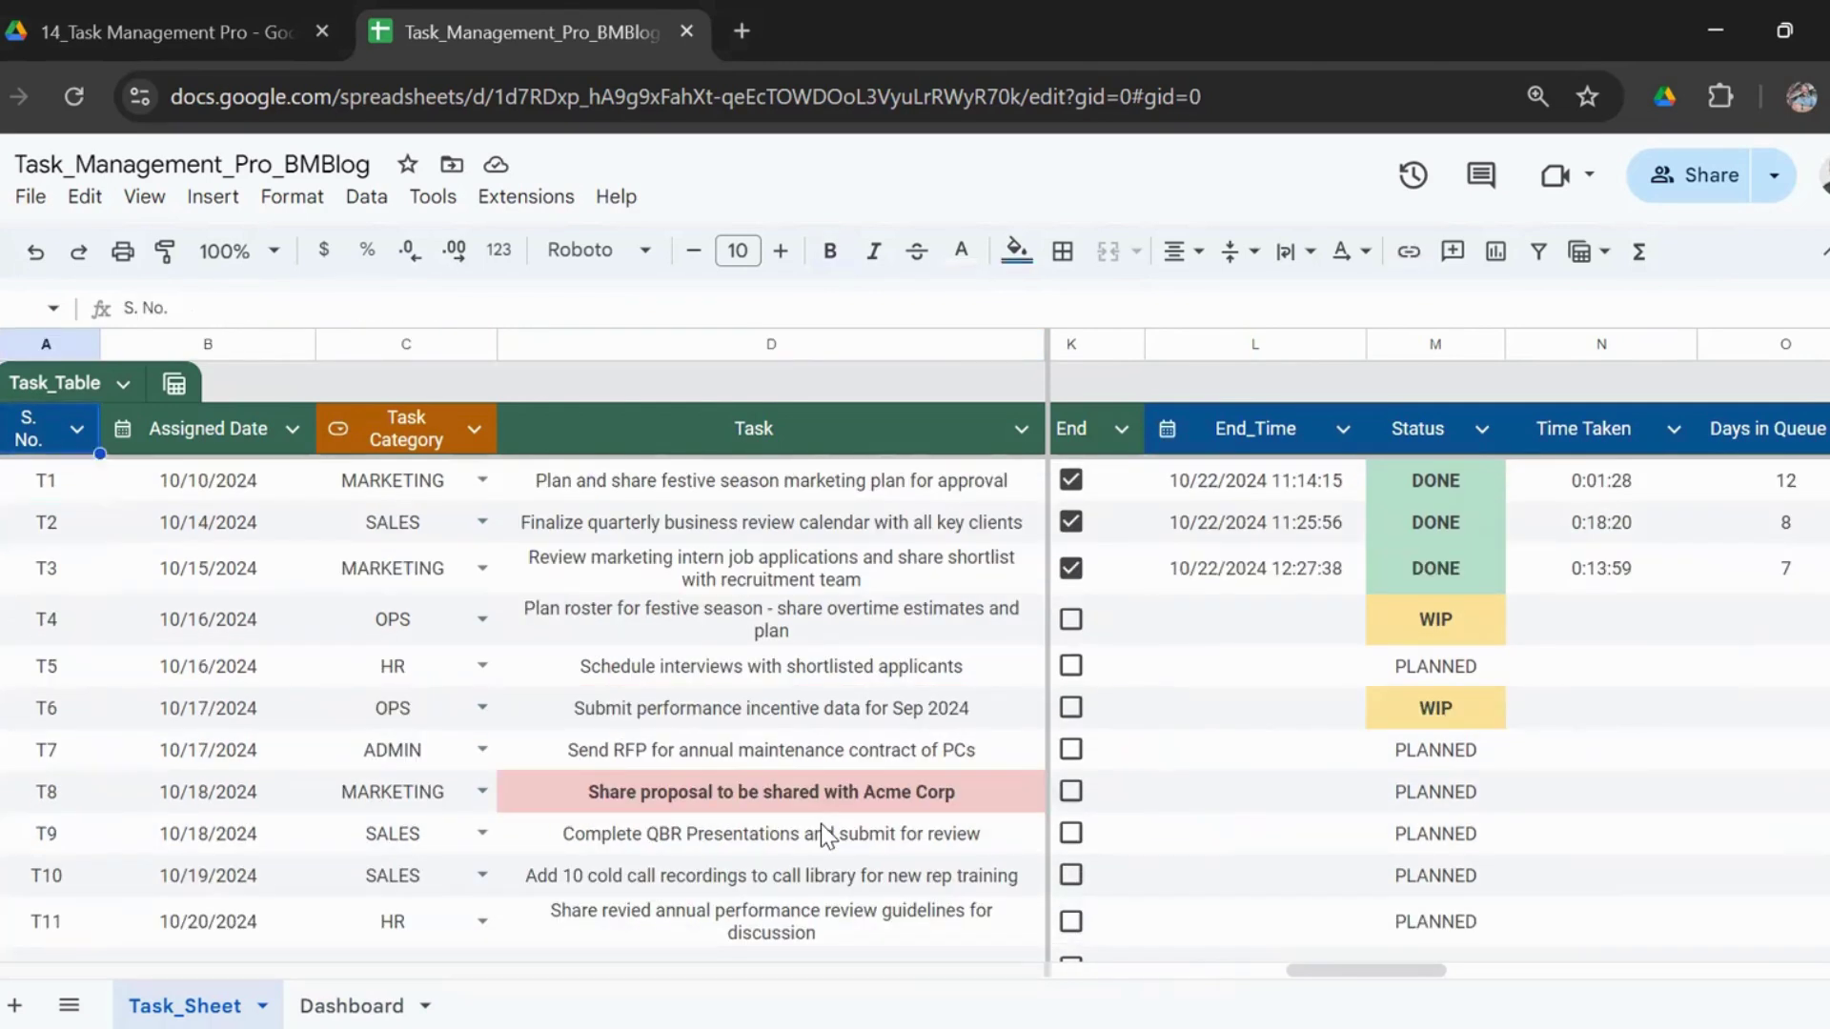
{"action": "key", "text": "Right"}
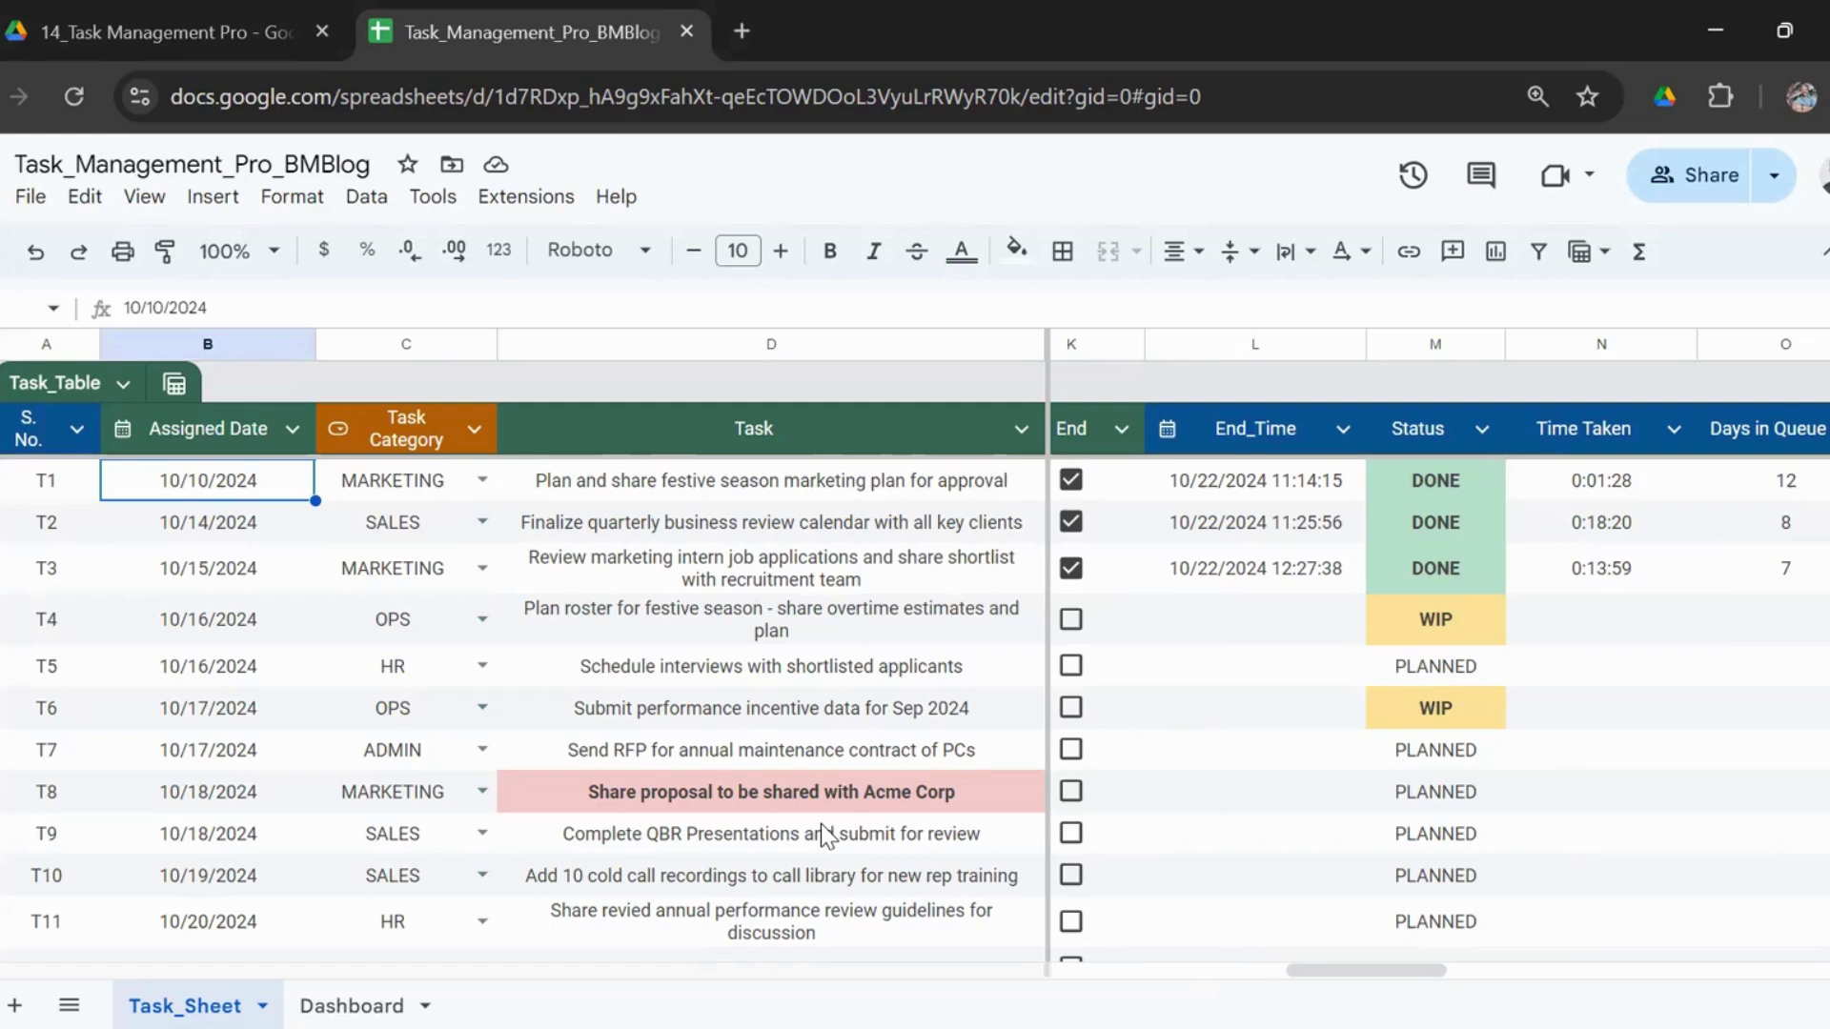
{"action": "key", "text": "Right"}
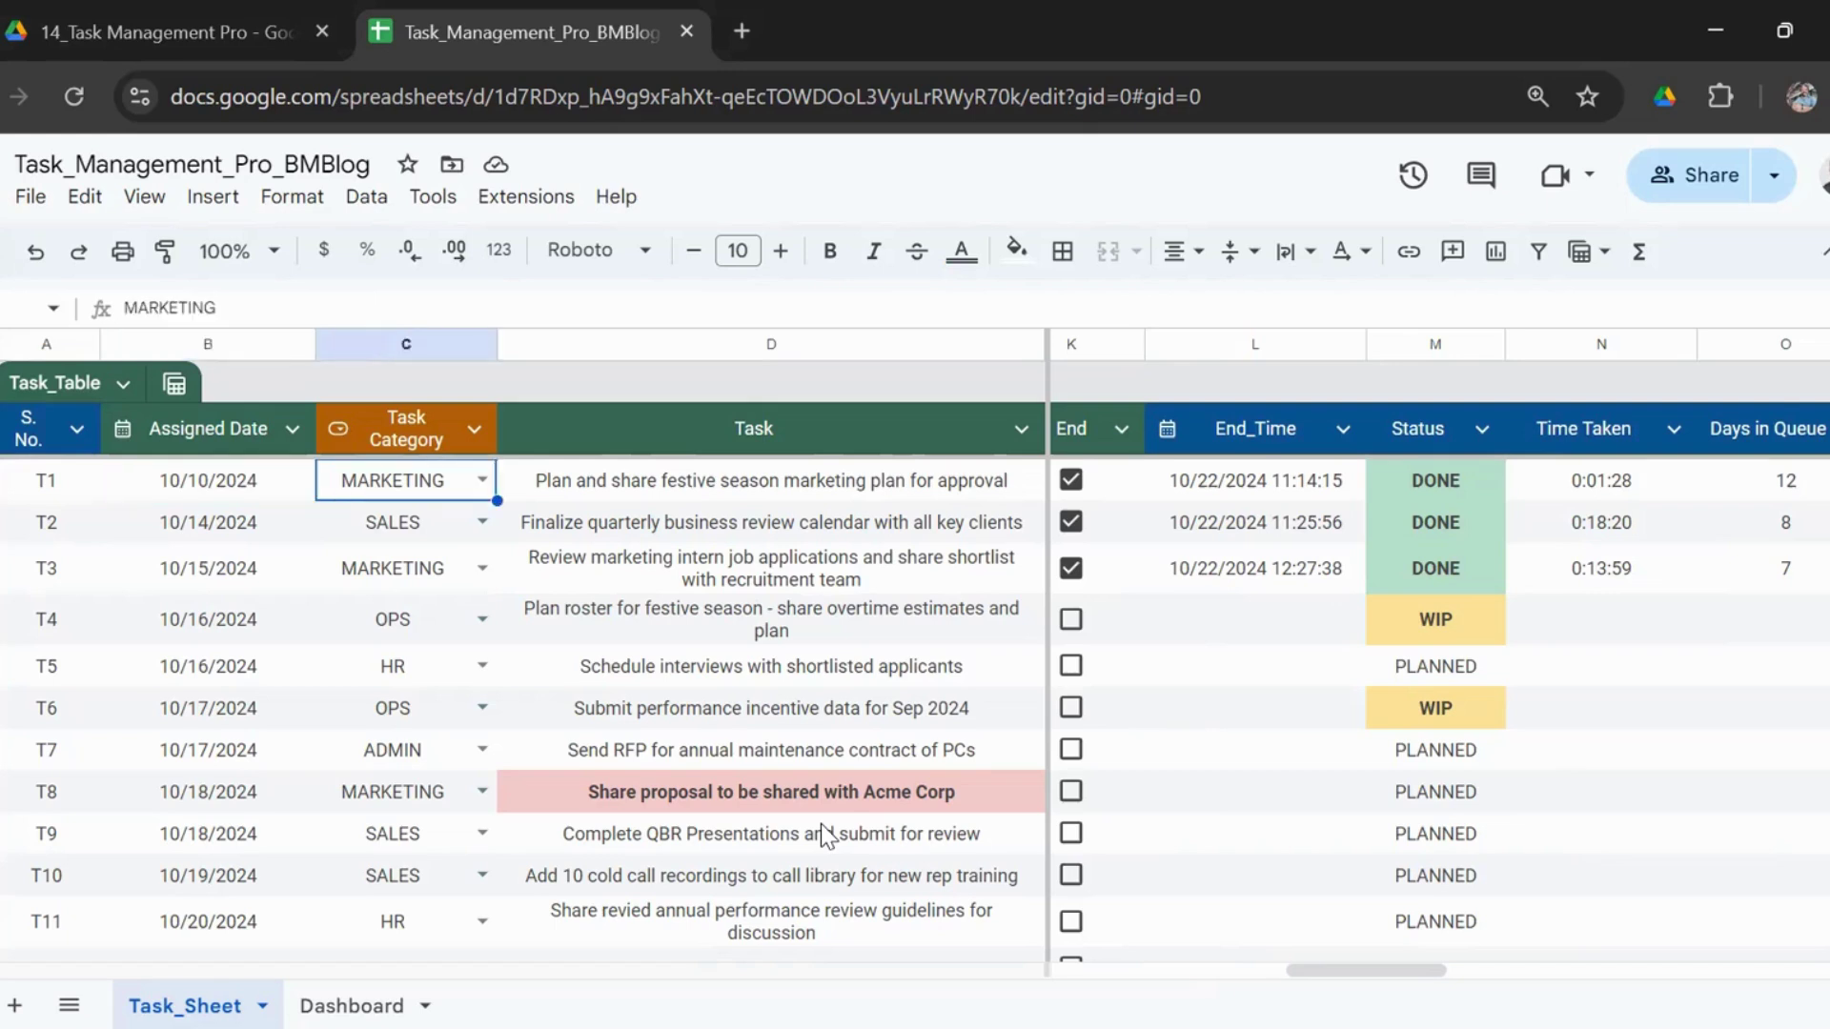
- Browse T1's category choices keeping MARKETING, then view the Dashboard category names SALES through OTHER
{"action": "left_click", "coordinate": [482, 480]}
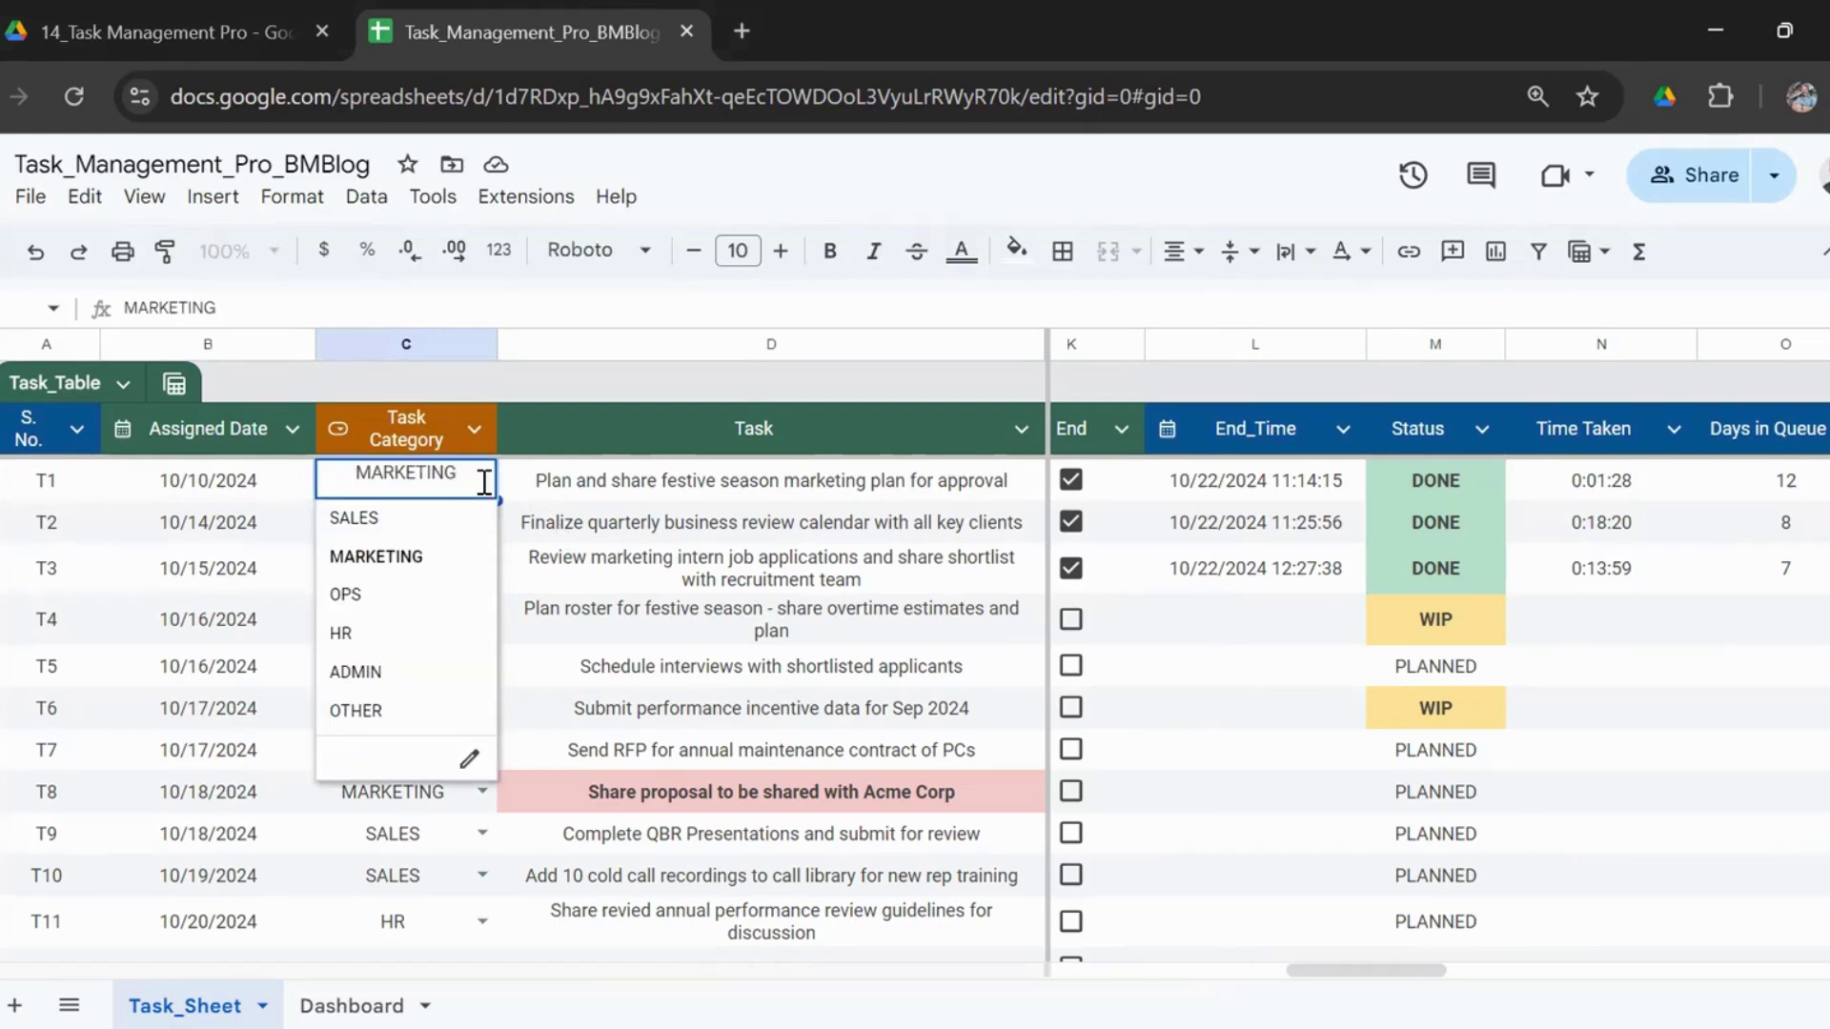
{"action": "left_click", "coordinate": [484, 481]}
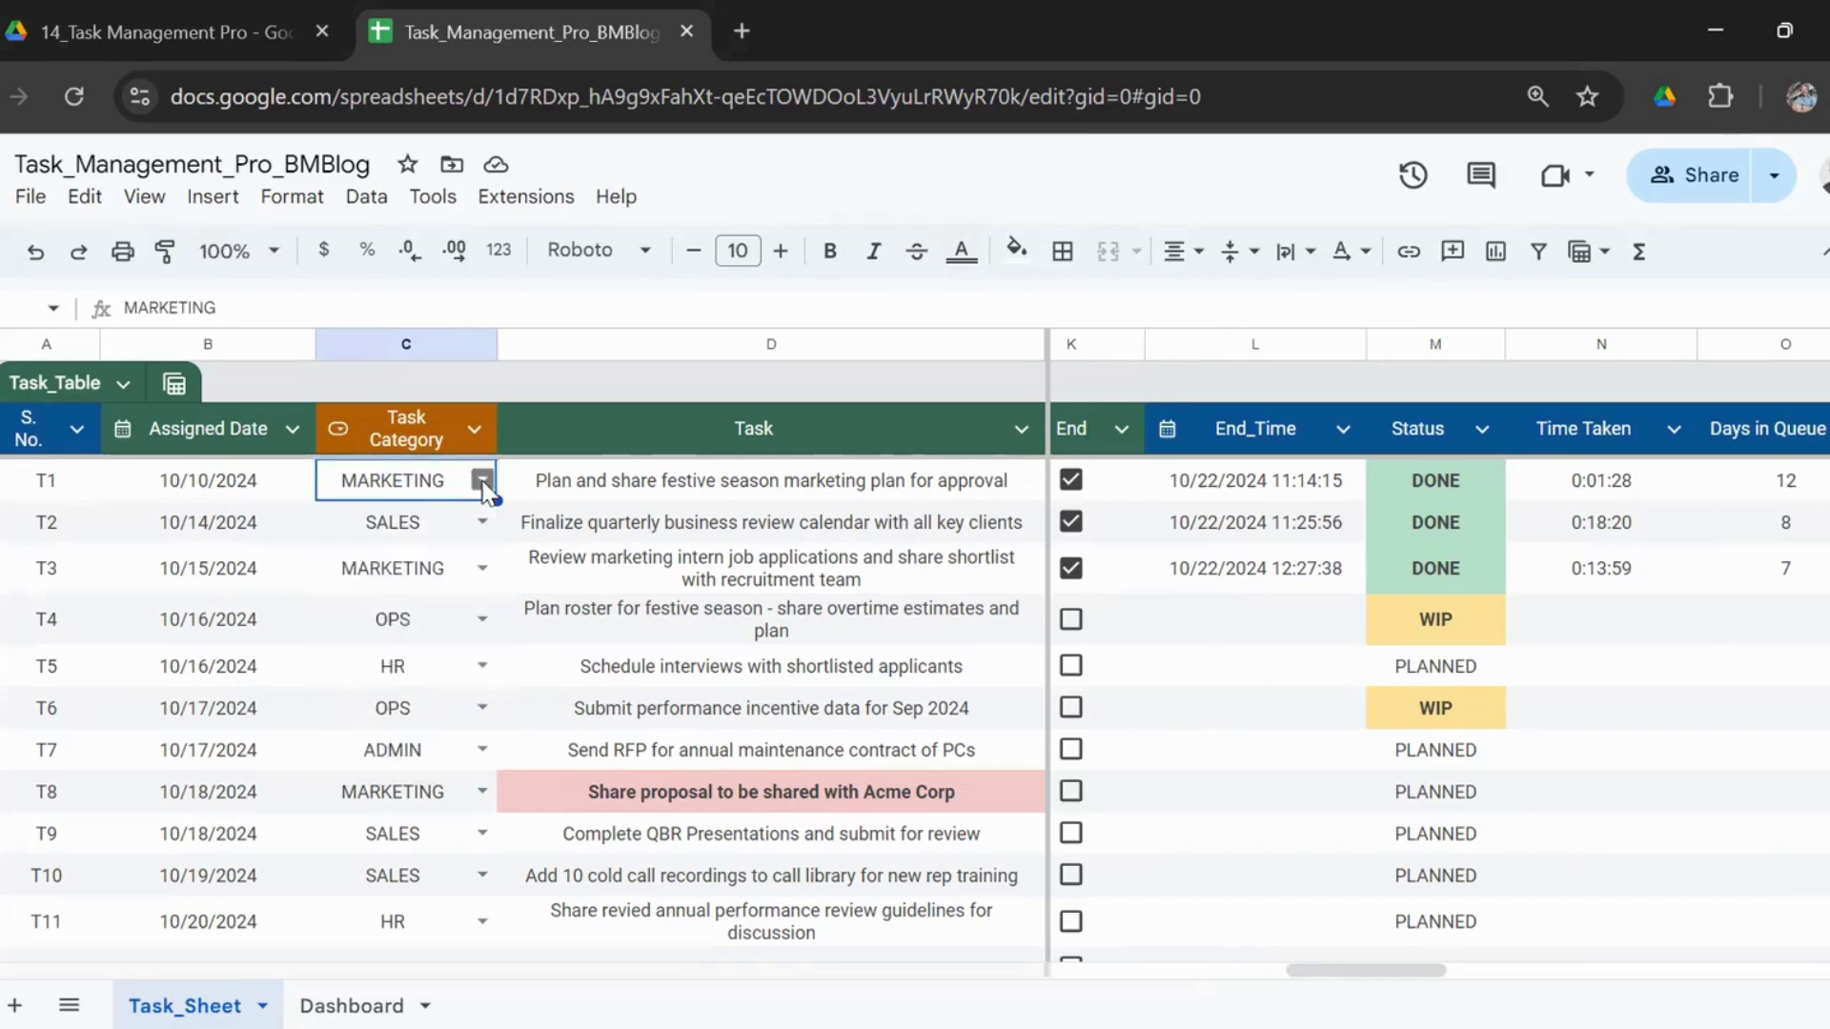
{"action": "left_click", "coordinate": [360, 1002]}
{"action": "scroll", "coordinate": [449, 890], "scroll_direction": "down", "scroll_amount": 3}
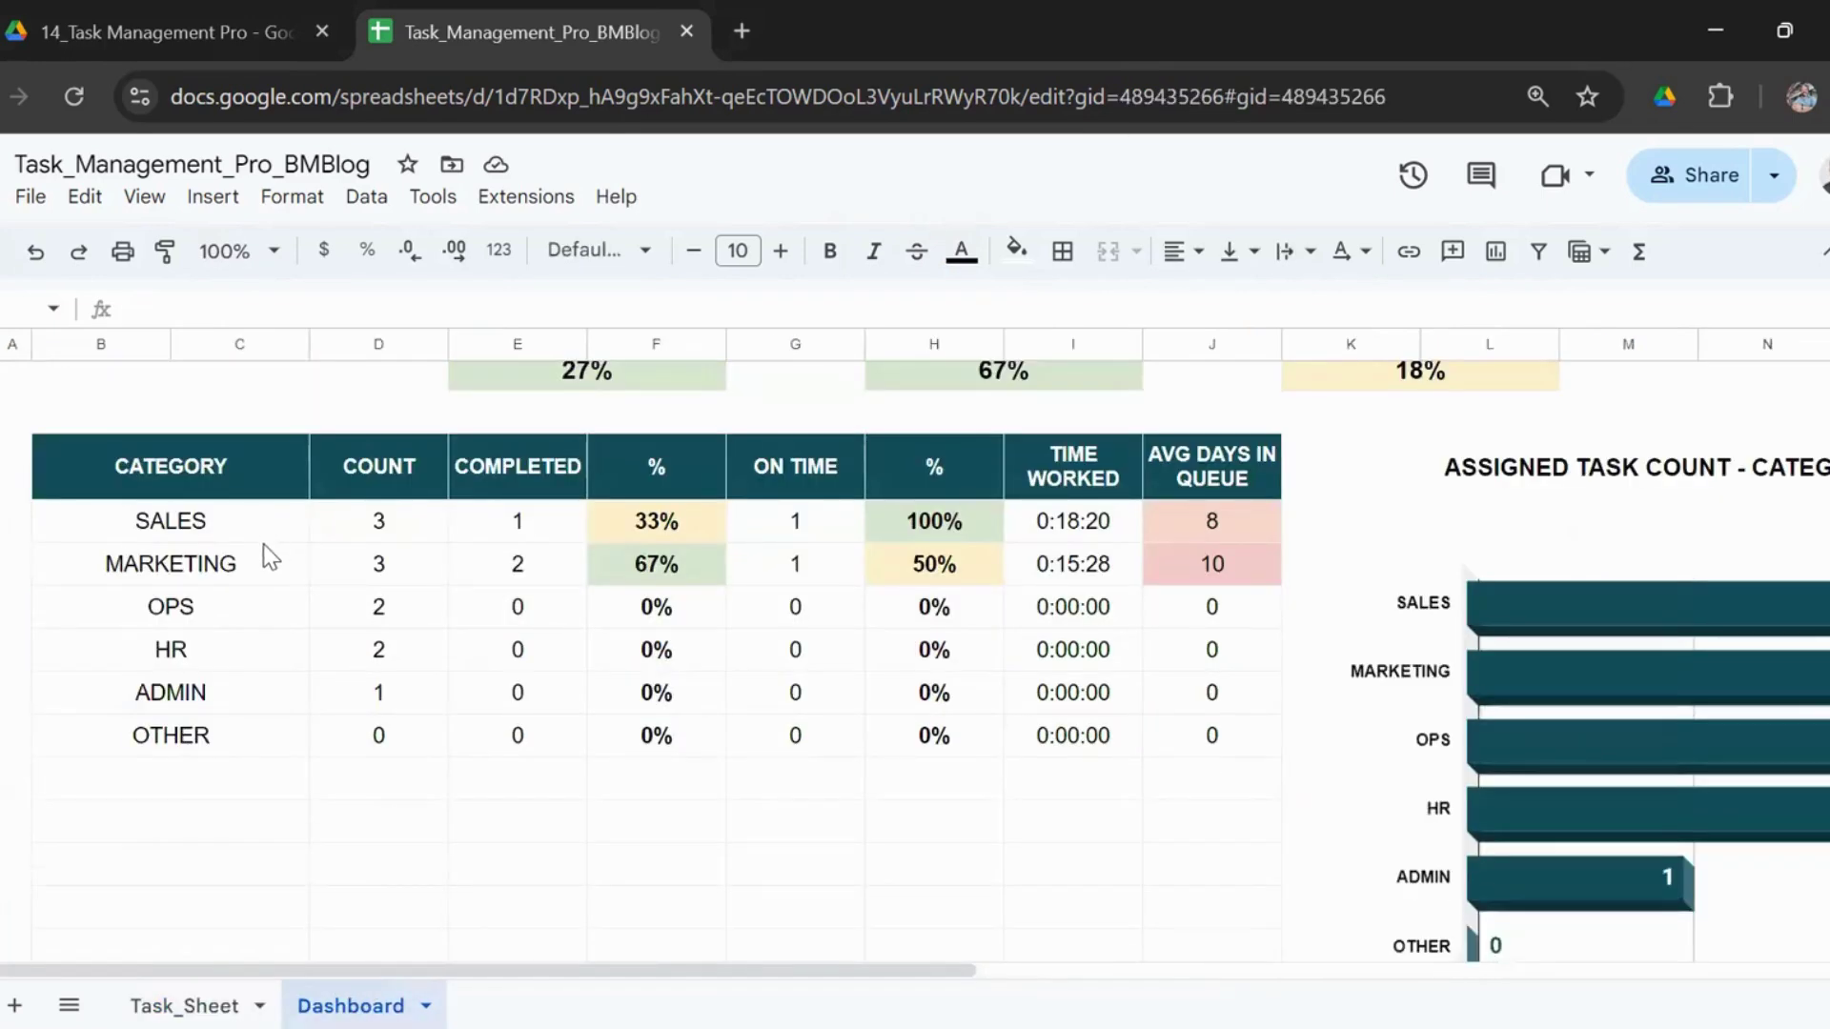
{"action": "left_click_drag", "start_coordinate": [266, 529], "coordinate": [256, 741]}
{"action": "left_click", "coordinate": [540, 865]}
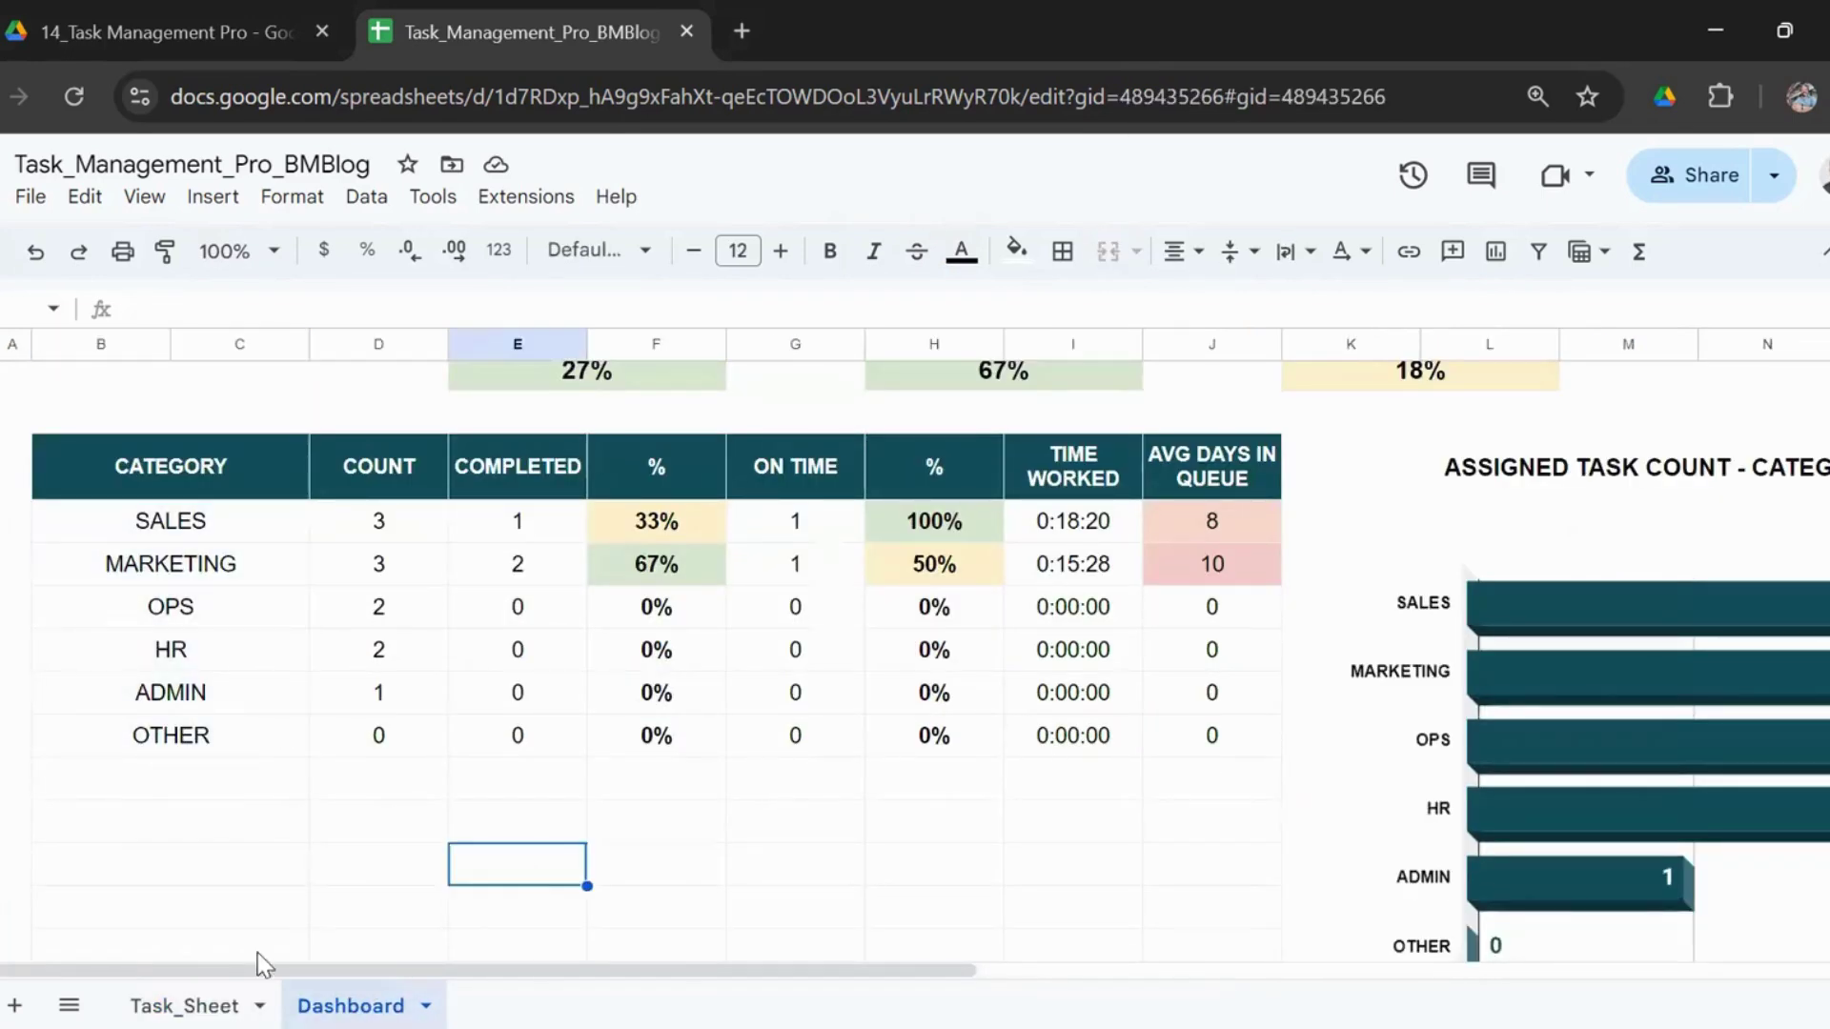
- Flip between Task_Sheet and the Dashboard category report, then recheck T1's category list leaving MARKETING
{"action": "left_click", "coordinate": [200, 1002]}
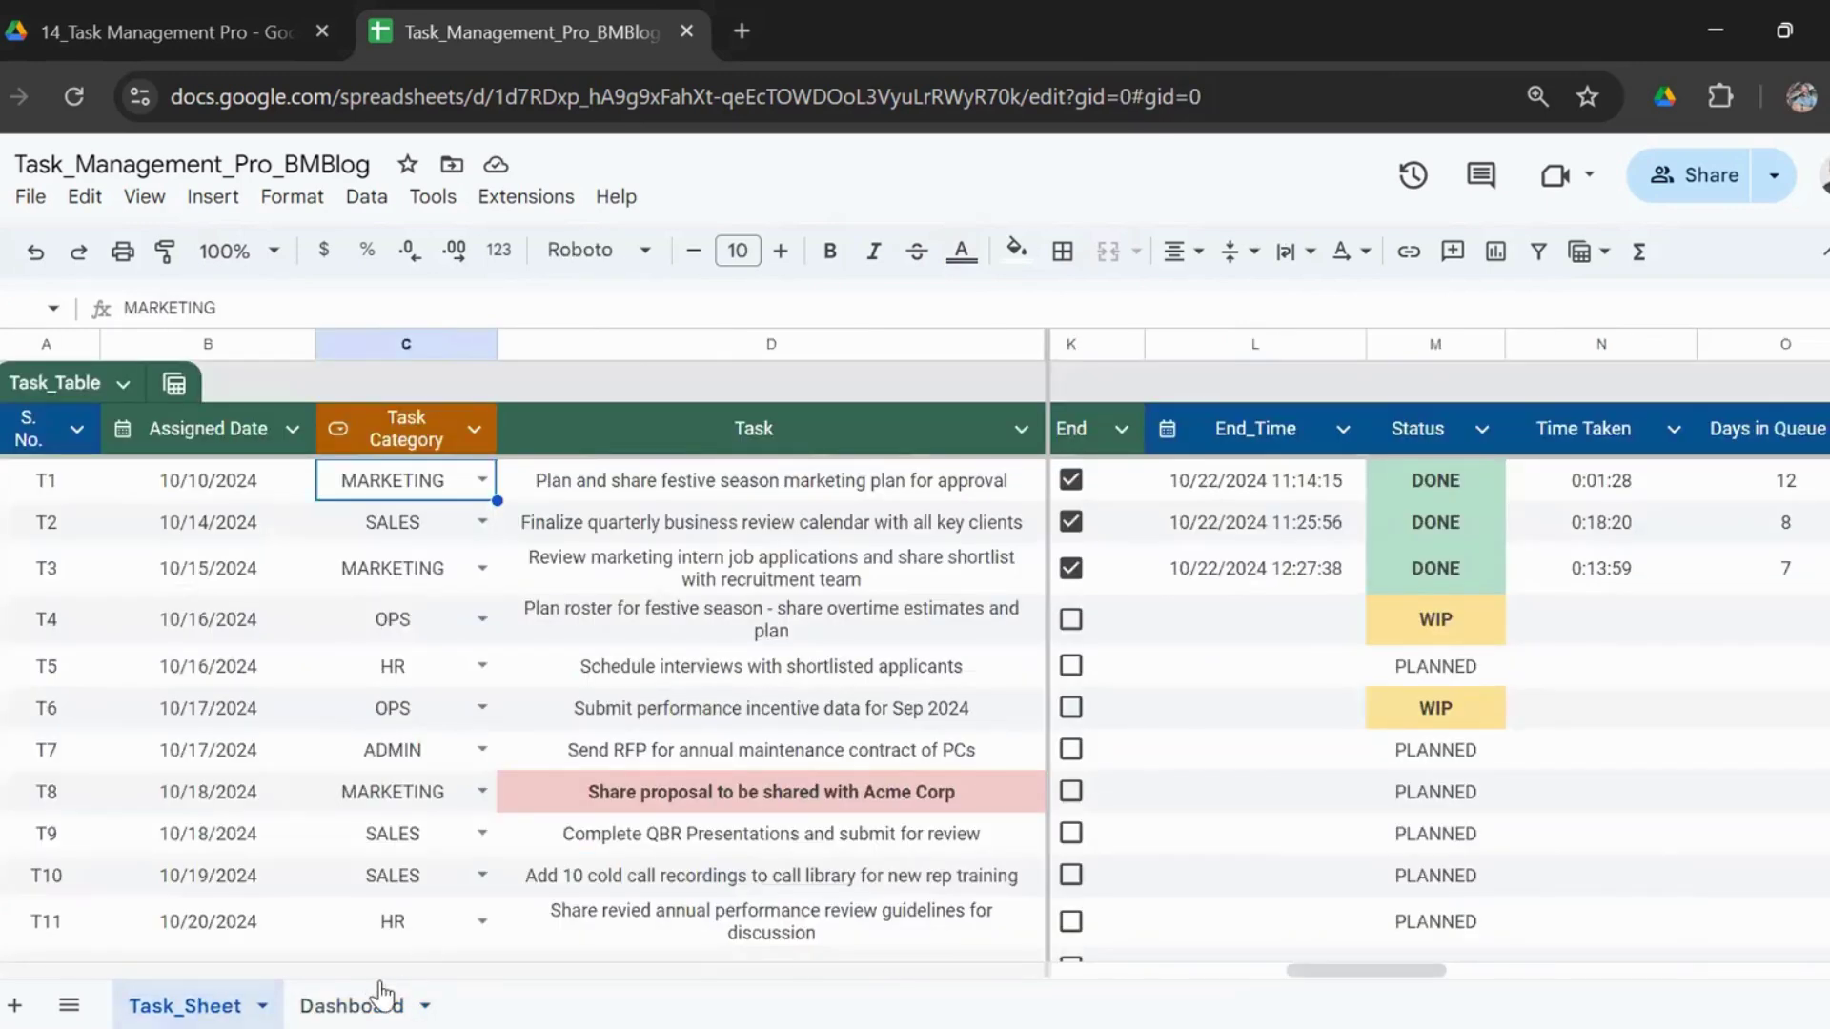
{"action": "left_click", "coordinate": [381, 996]}
{"action": "left_click", "coordinate": [268, 627]}
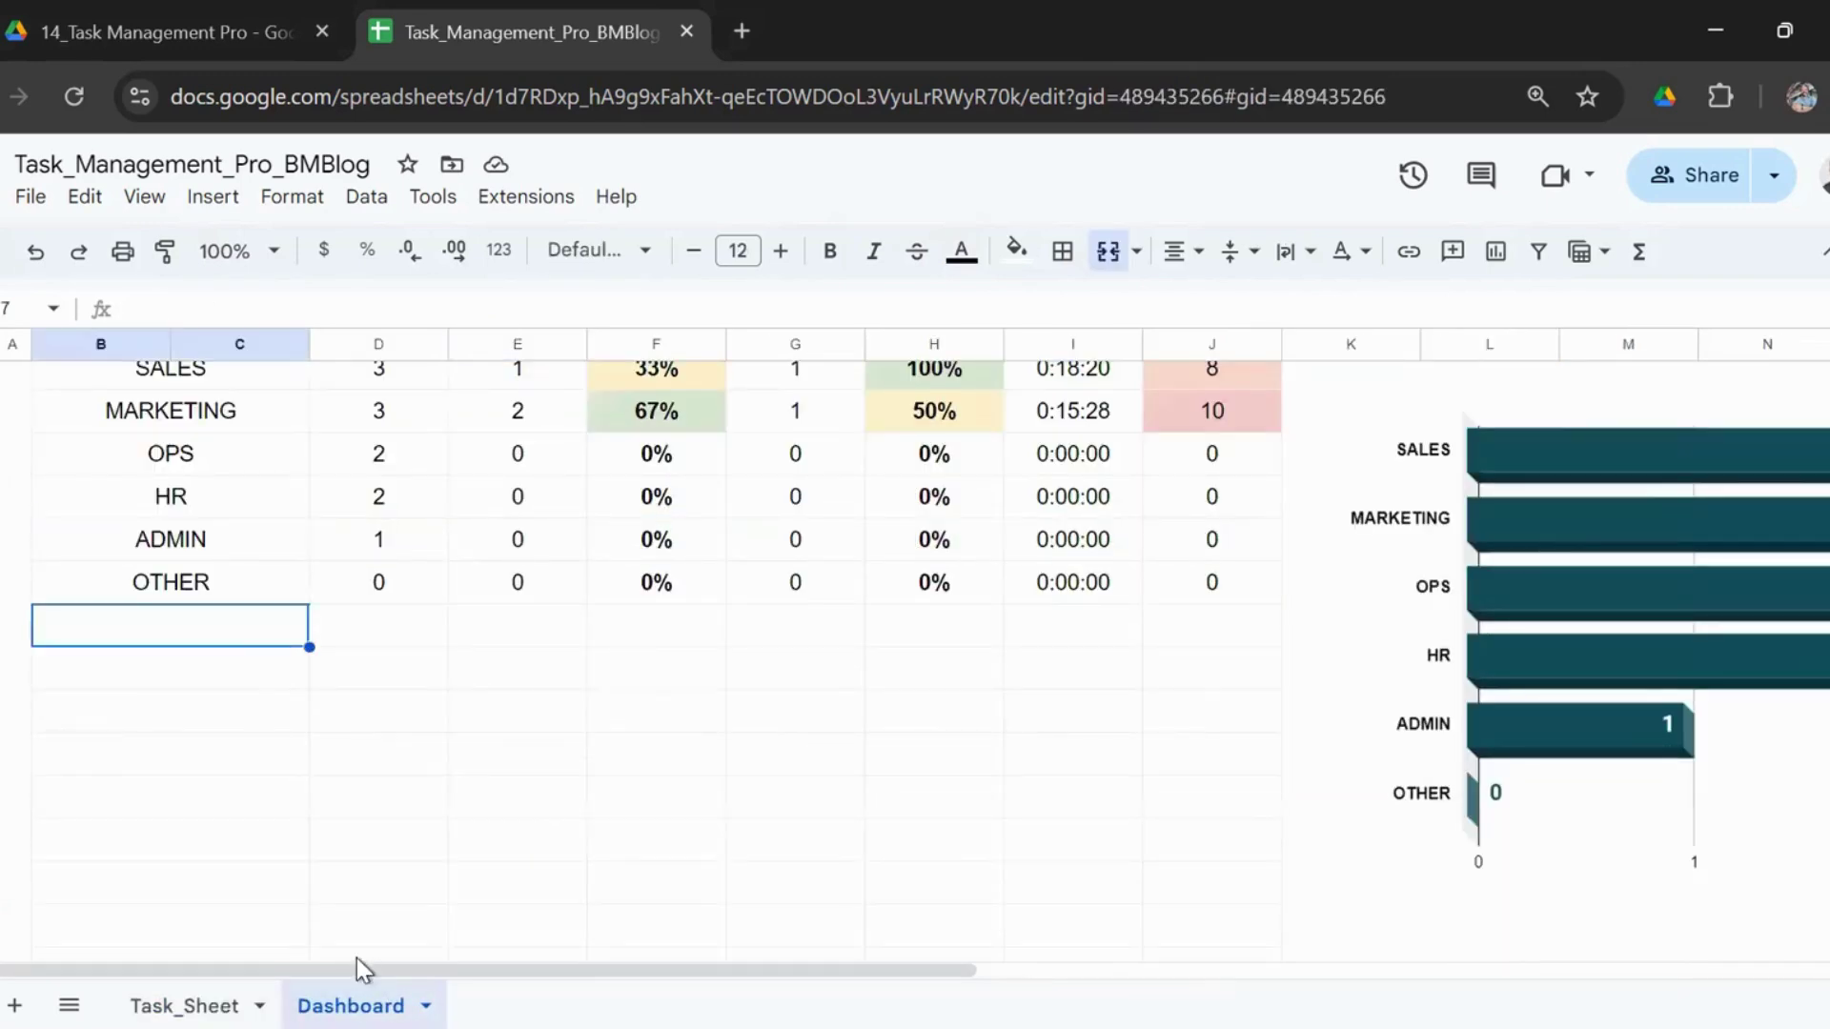
{"action": "left_click", "coordinate": [198, 1001]}
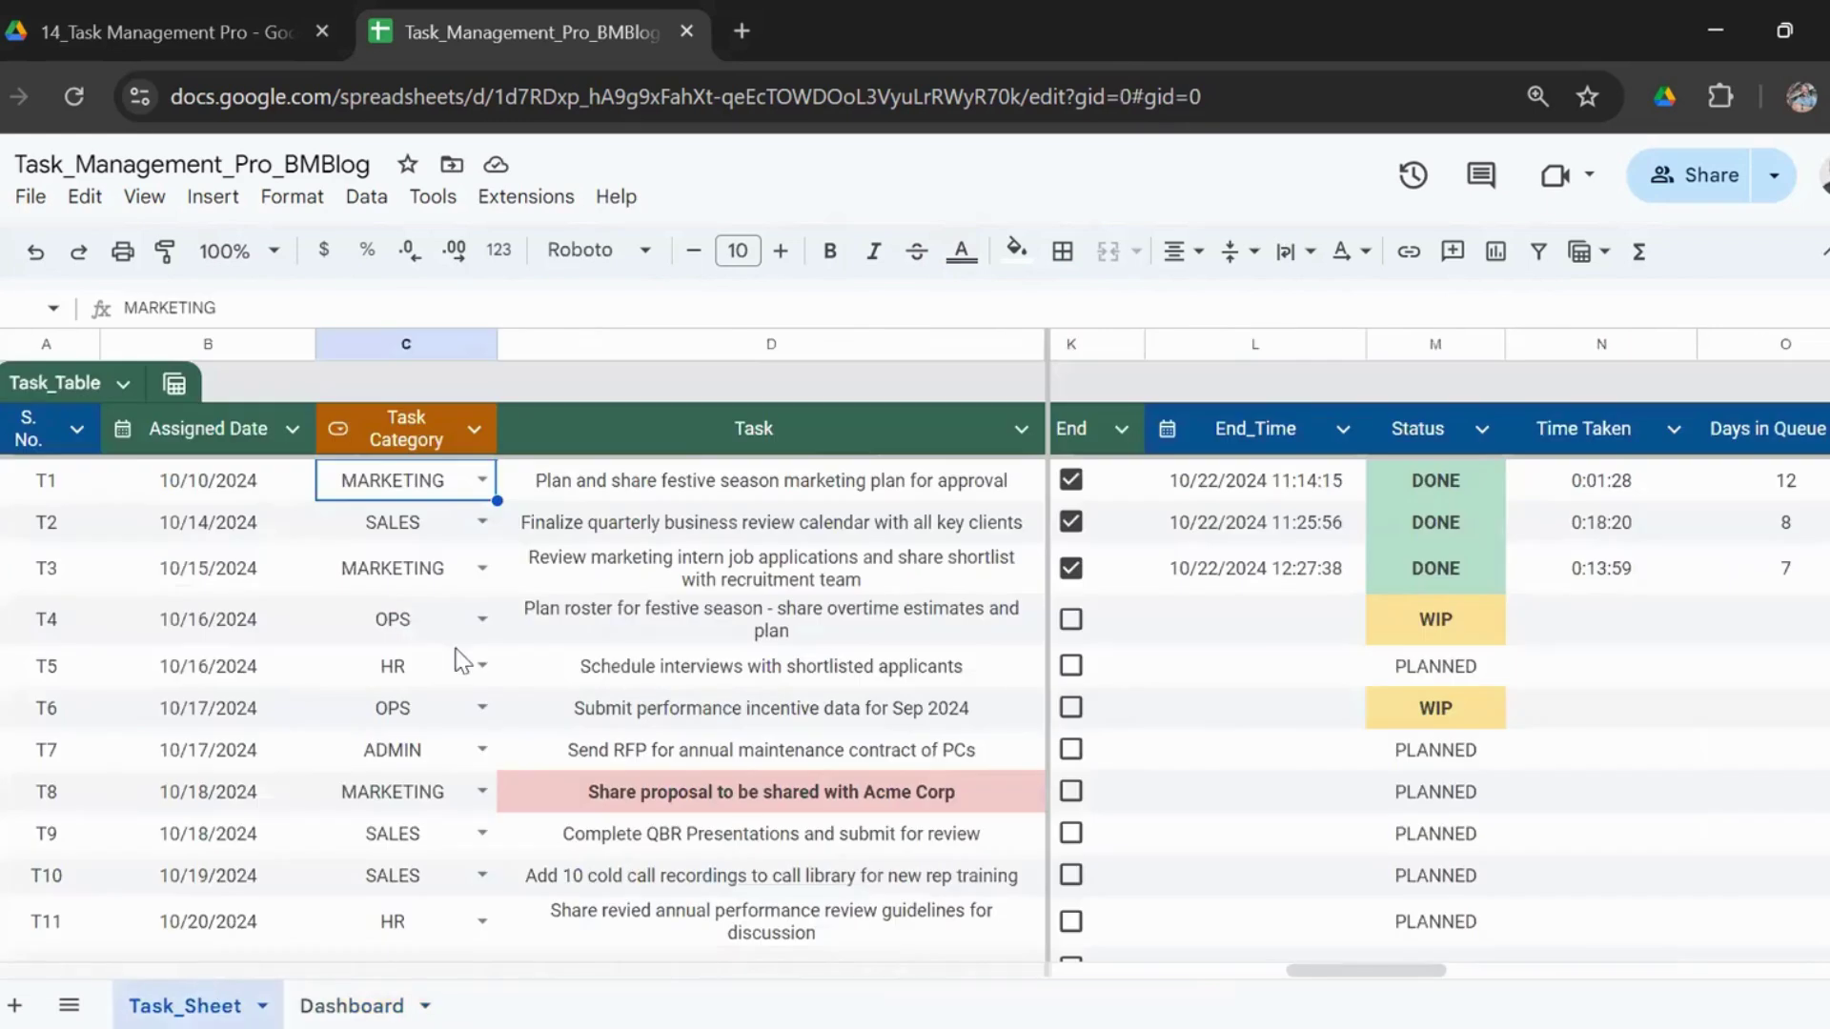
{"action": "left_click", "coordinate": [482, 477]}
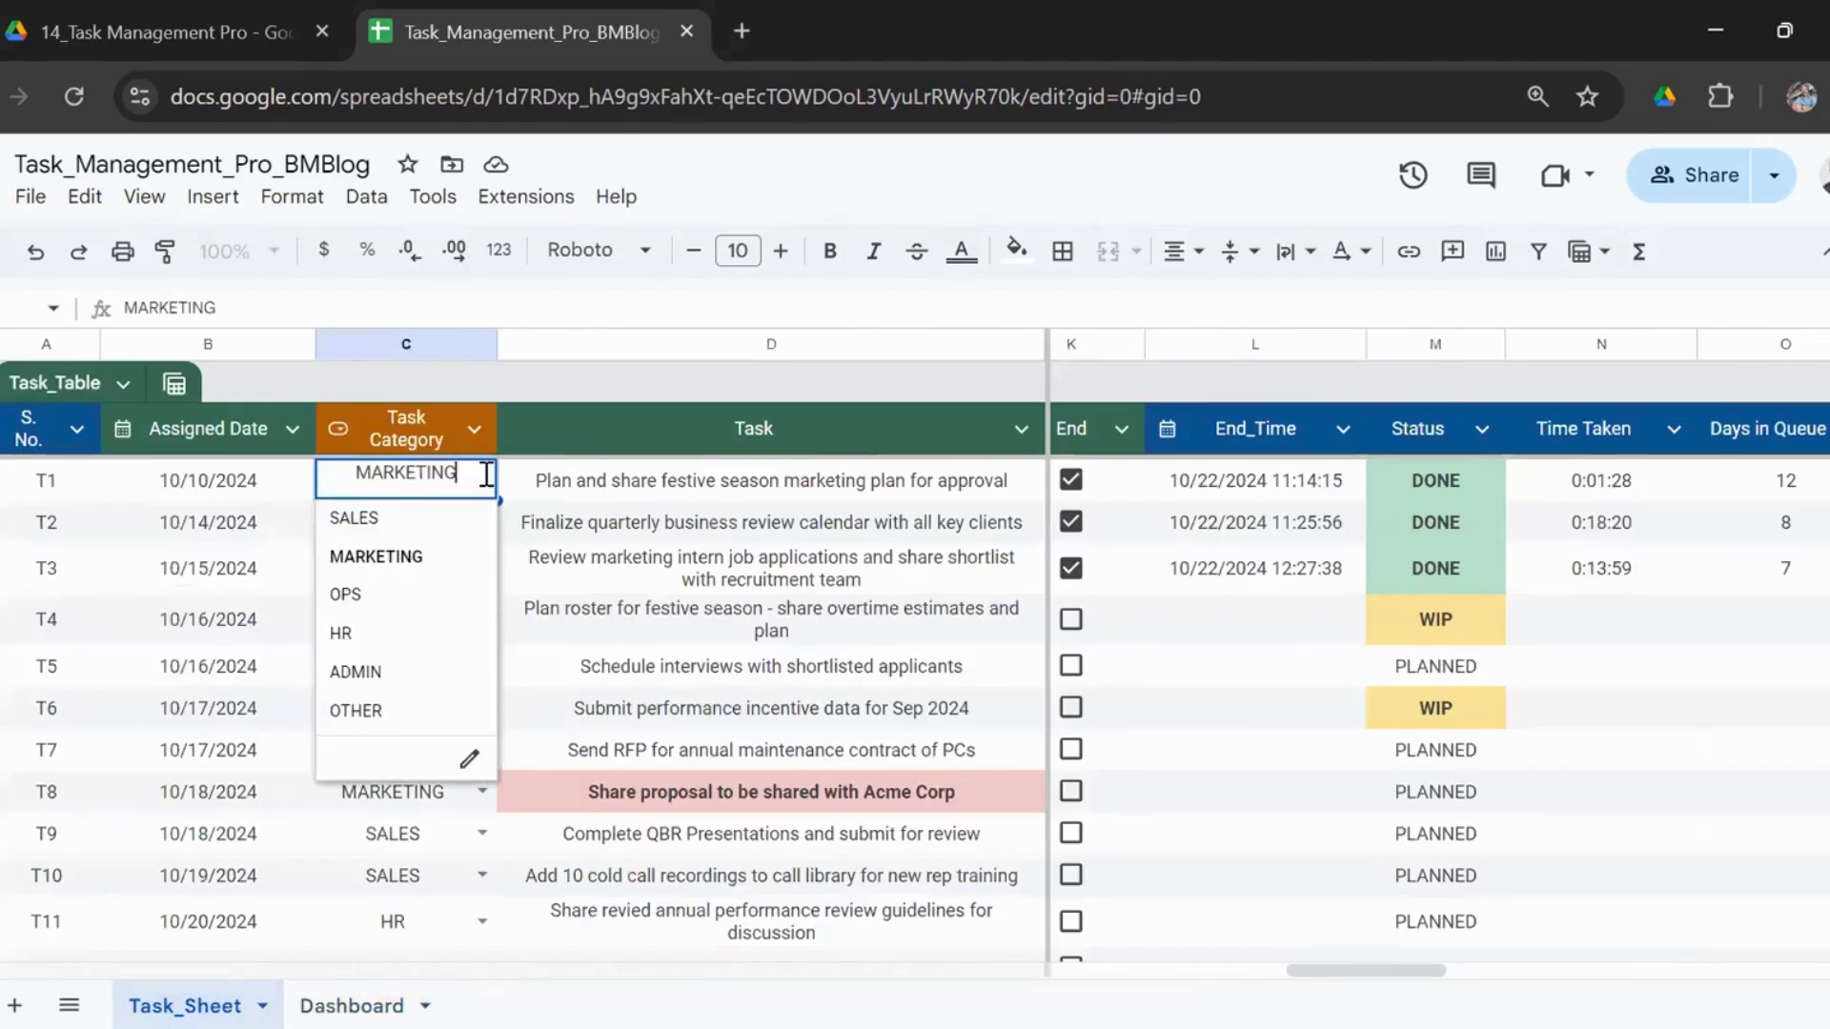
{"action": "left_click", "coordinate": [484, 479]}
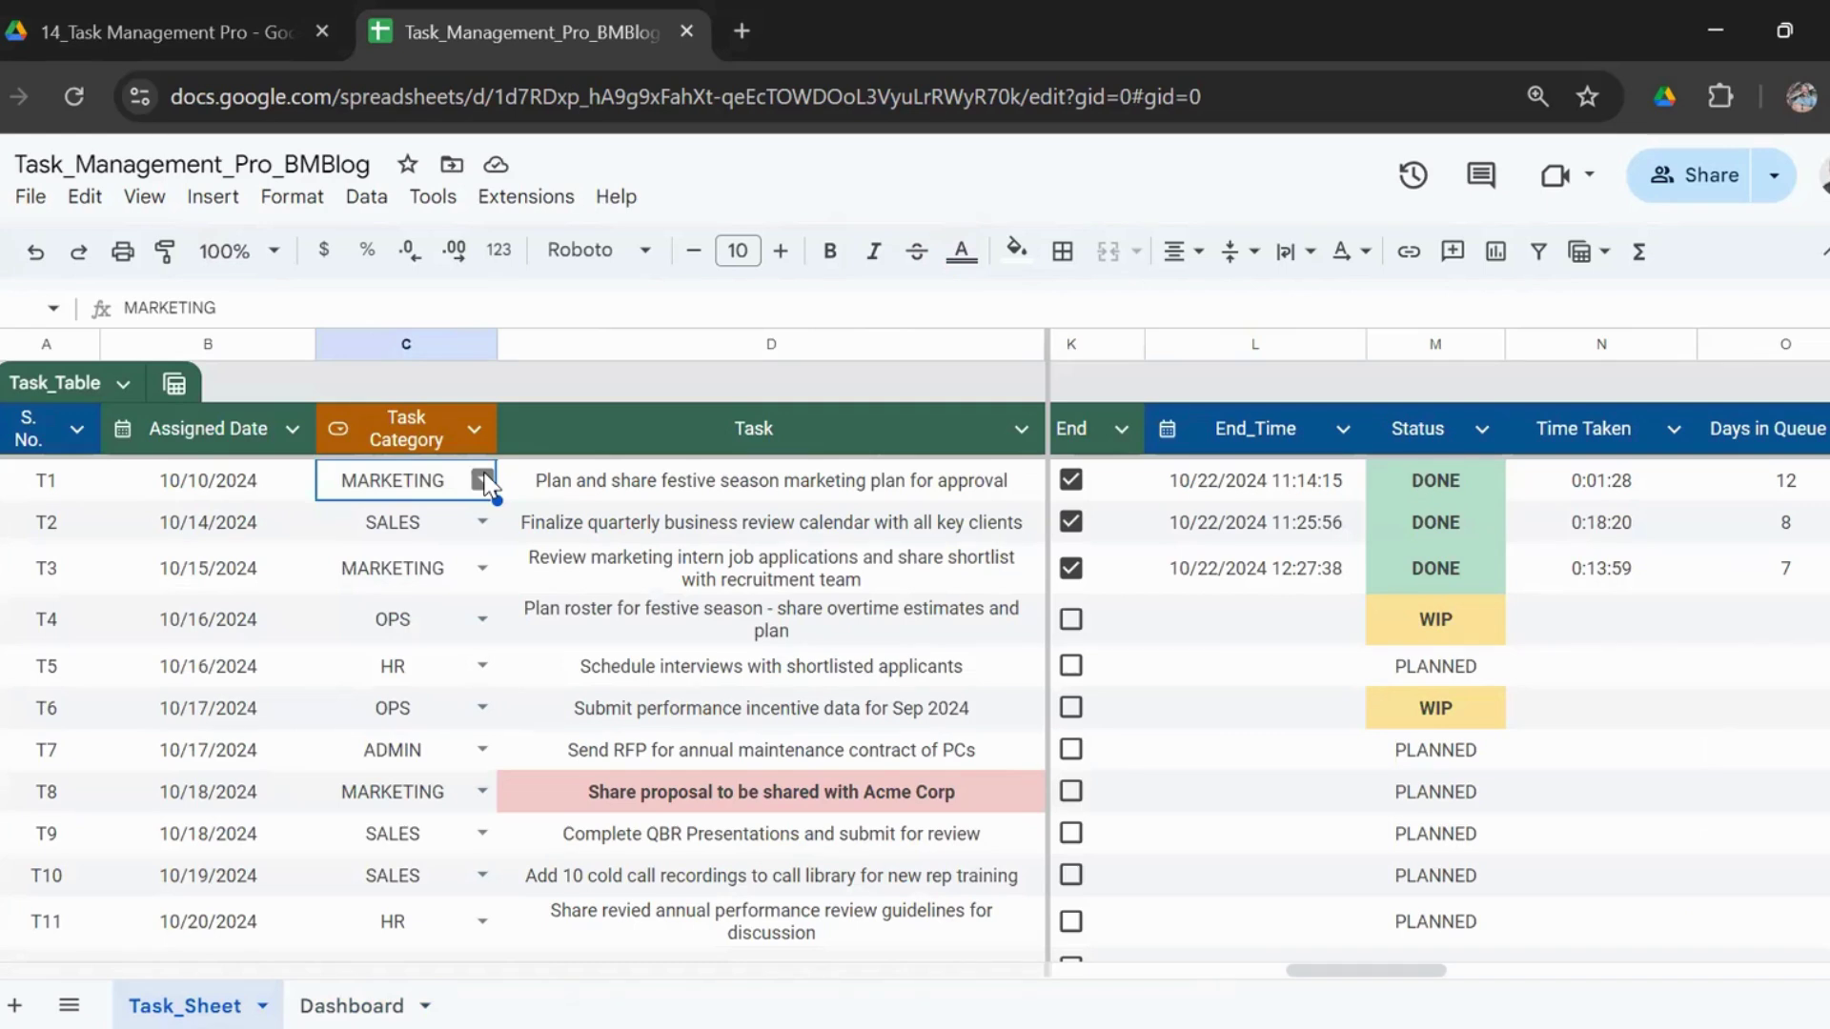
{"action": "left_click", "coordinate": [741, 484]}
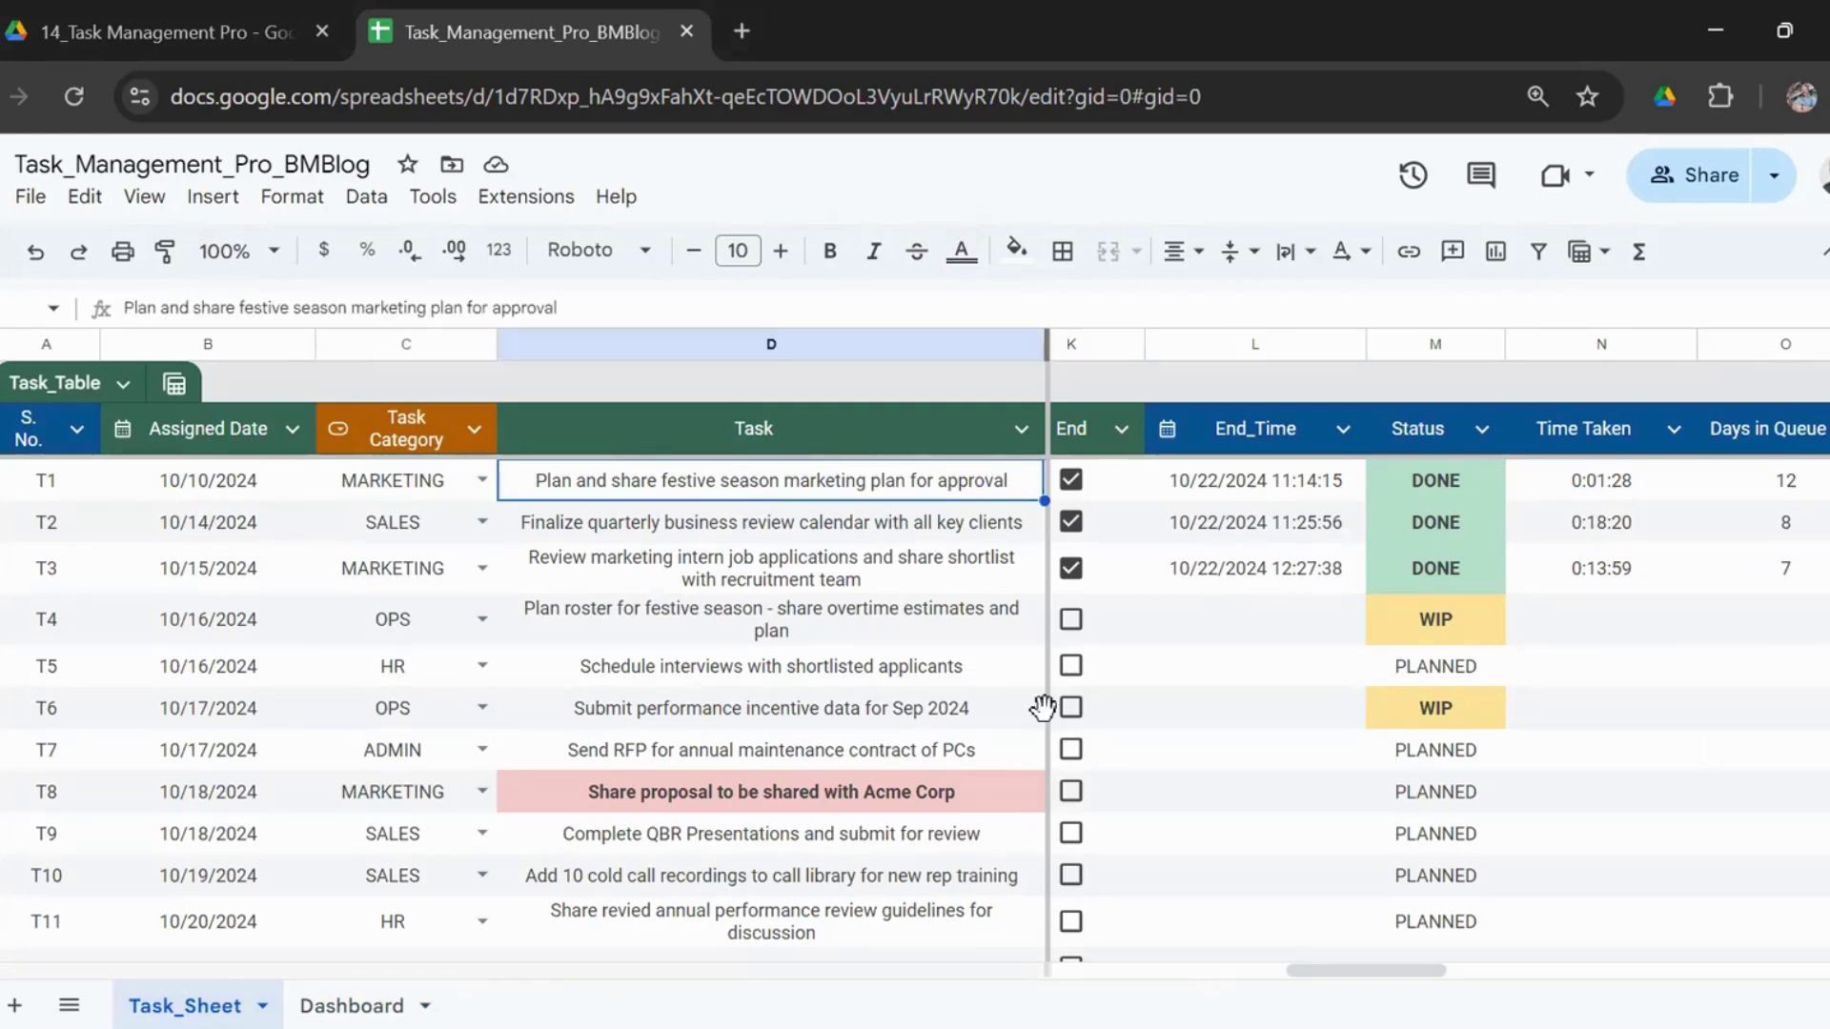
{"action": "scroll", "coordinate": [1042, 707], "scroll_direction": "left", "scroll_amount": 10}
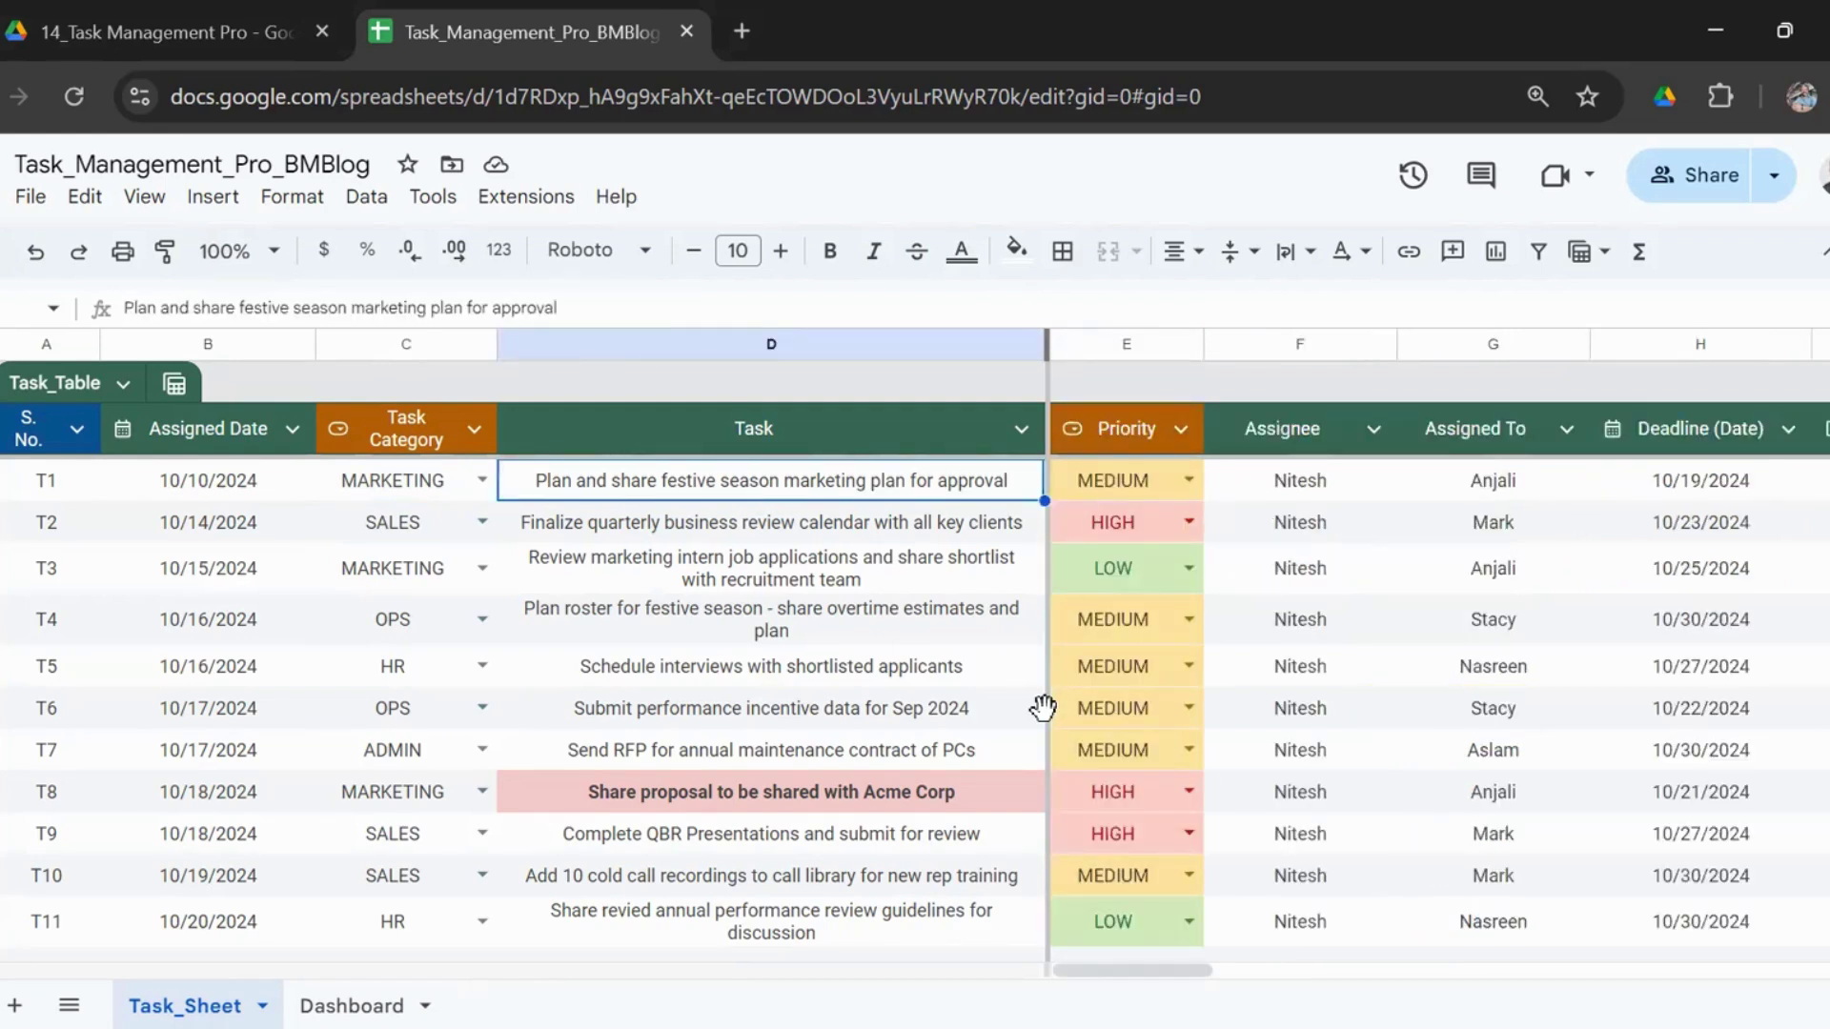
{"action": "key", "text": "Left"}
{"action": "key", "text": "Right"}
{"action": "key", "text": "Right"}
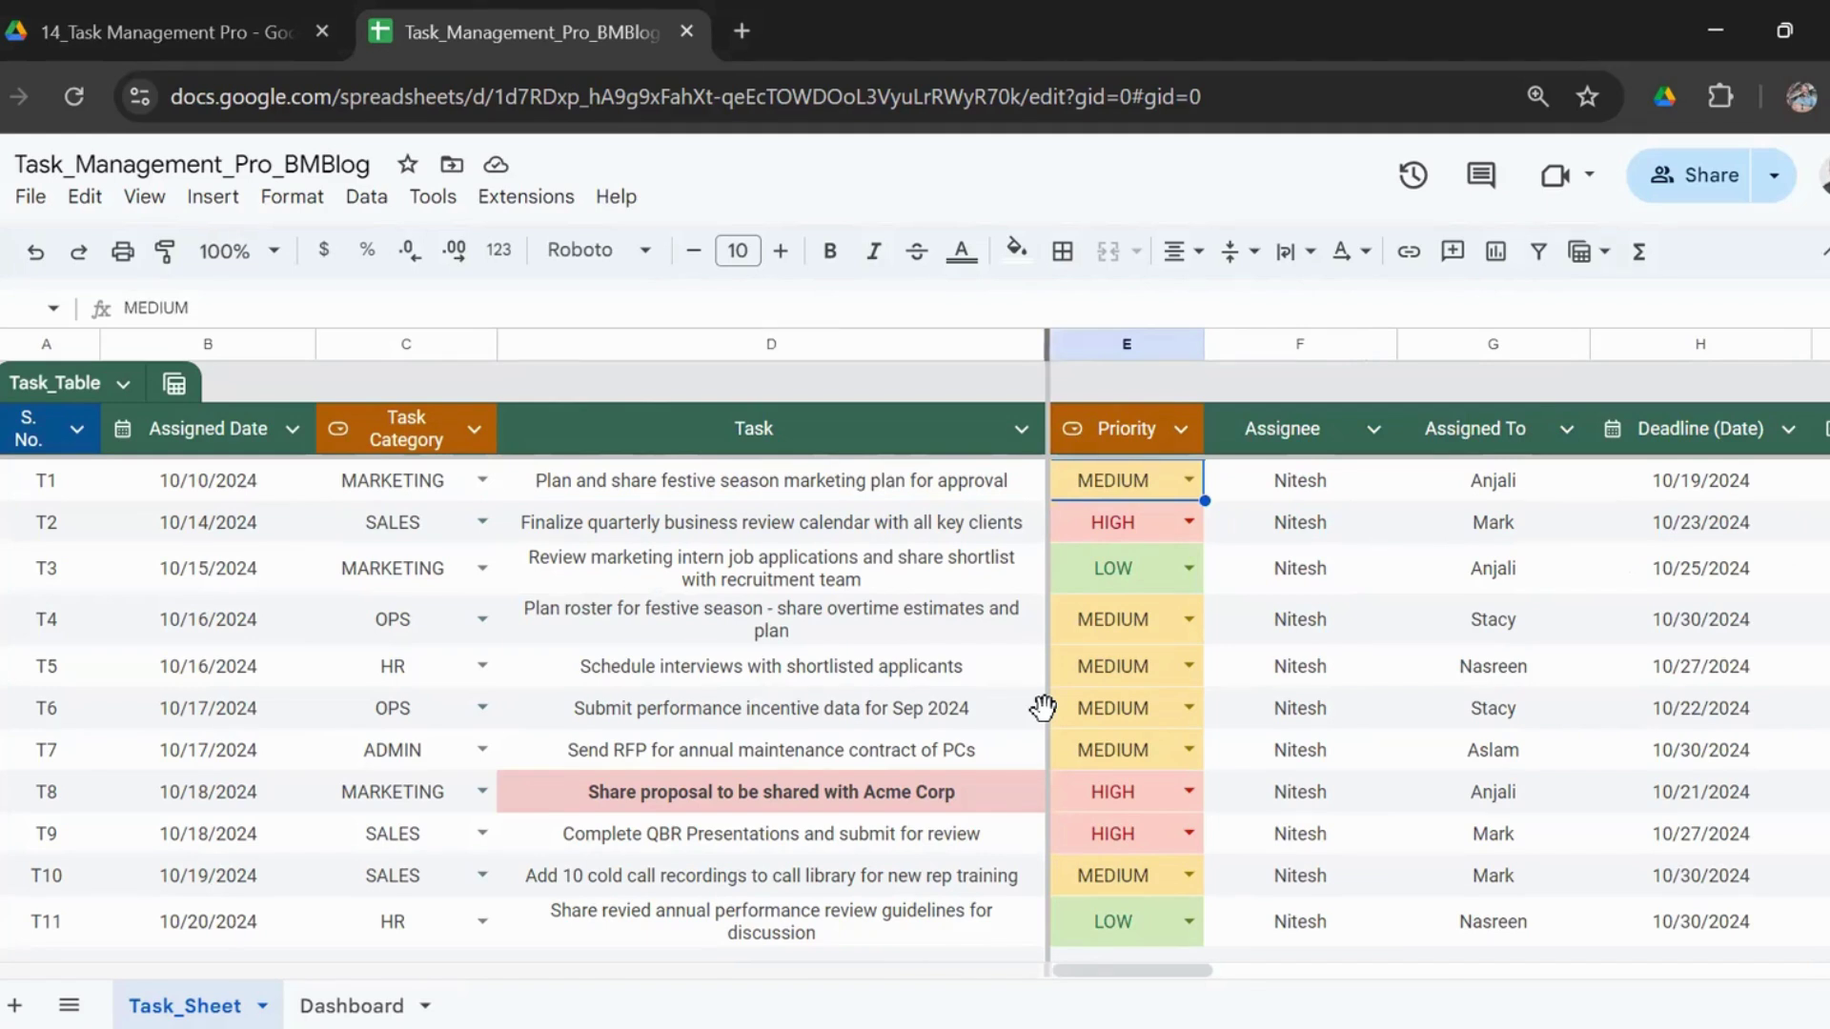
{"action": "left_click", "coordinate": [1189, 479]}
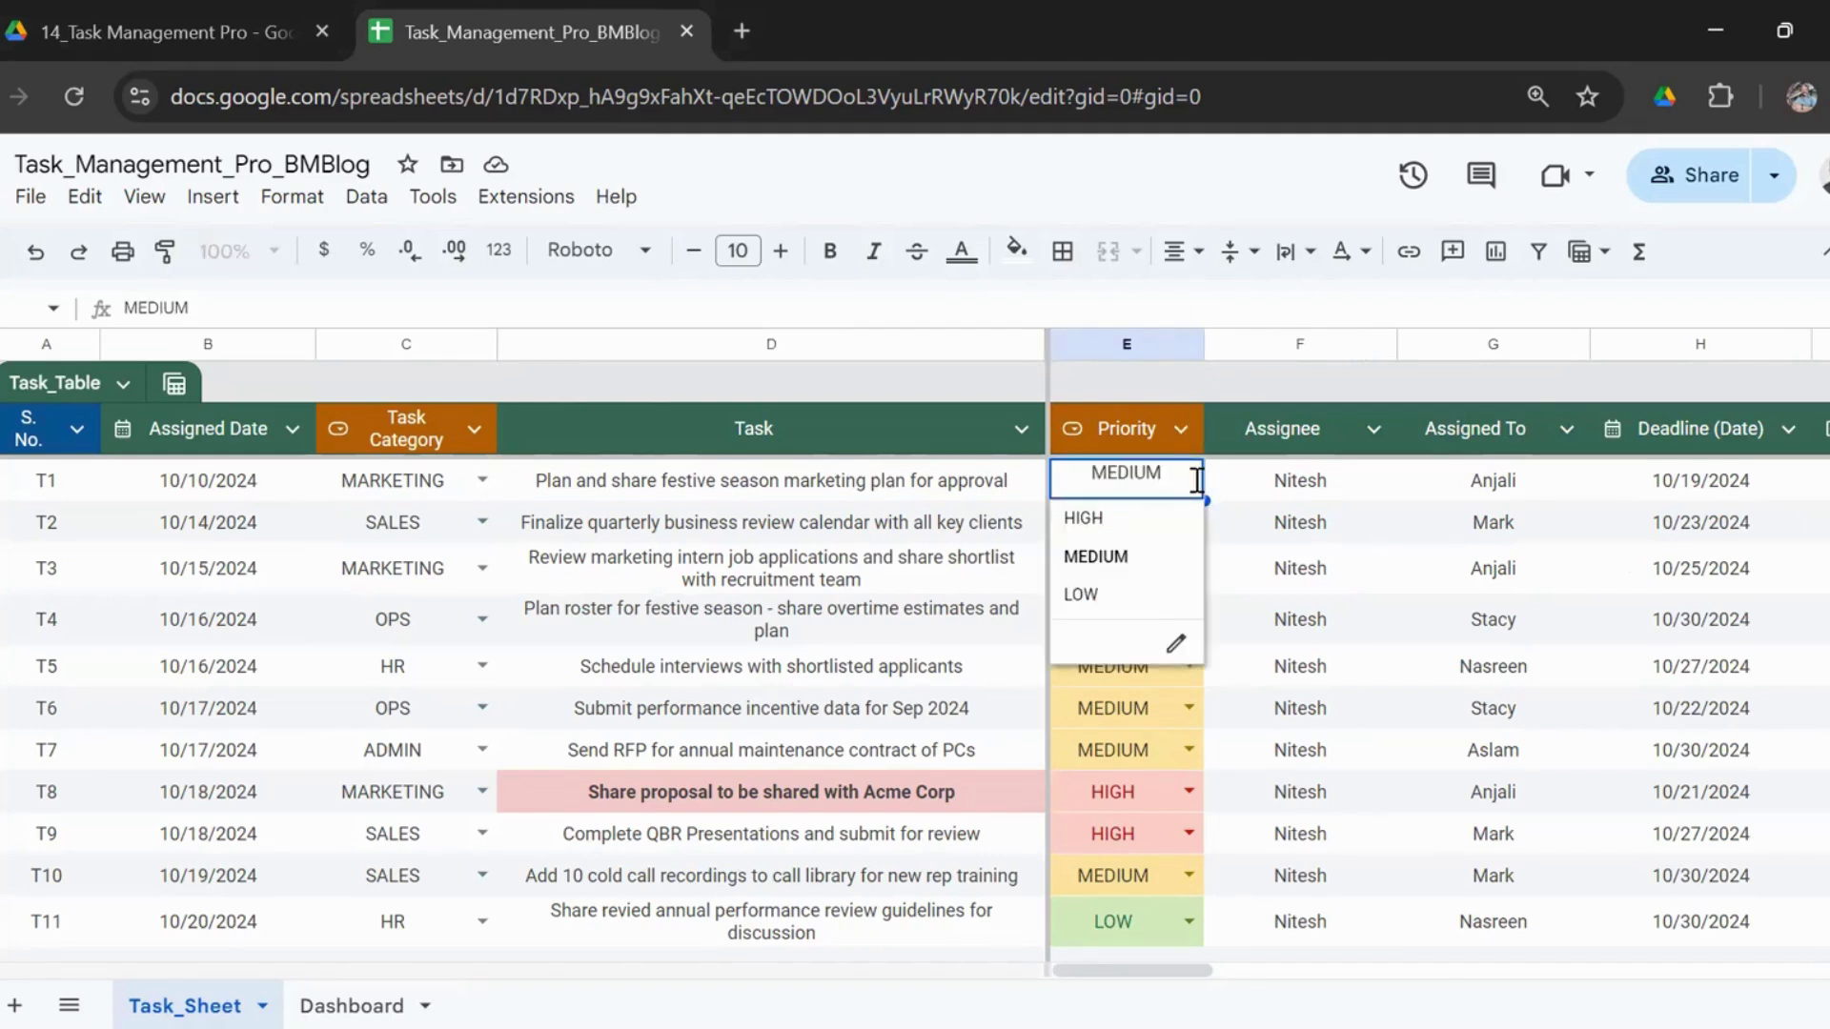
{"action": "key", "text": "Escape"}
{"action": "key", "text": "Left"}
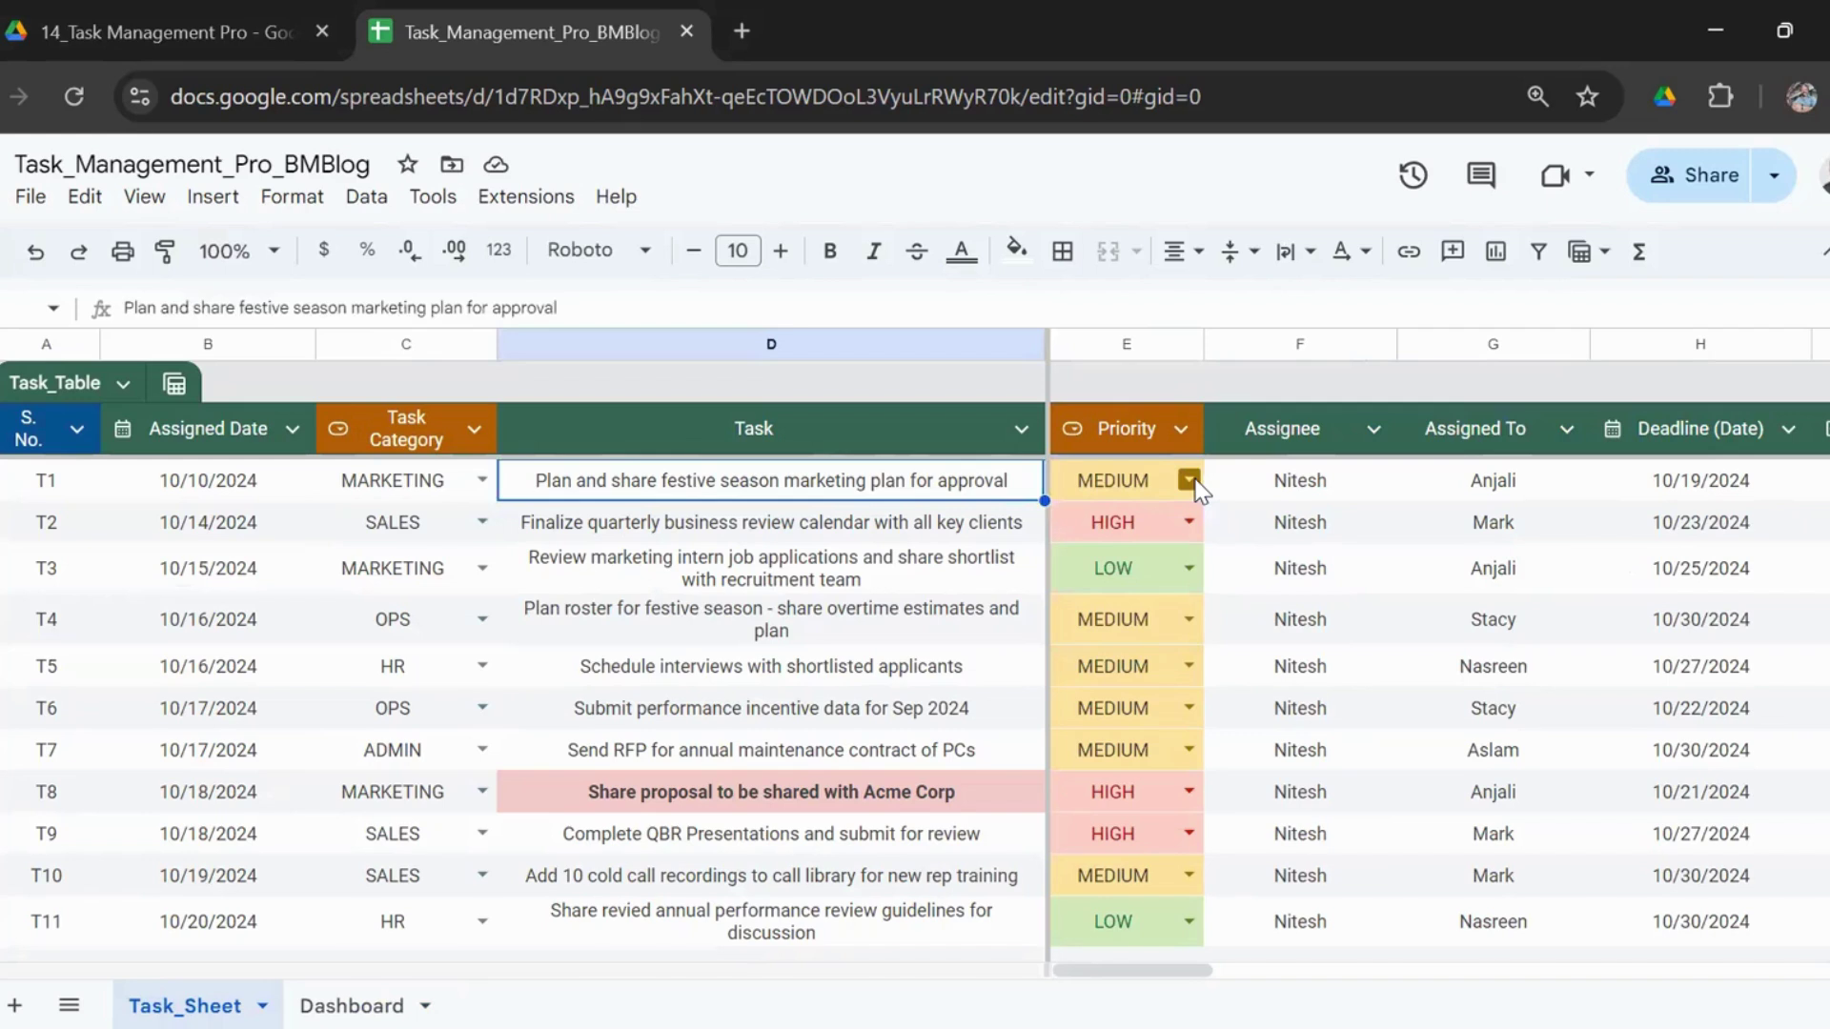
{"action": "key", "text": "Down"}
{"action": "key", "text": "Left"}
{"action": "key", "text": "Right"}
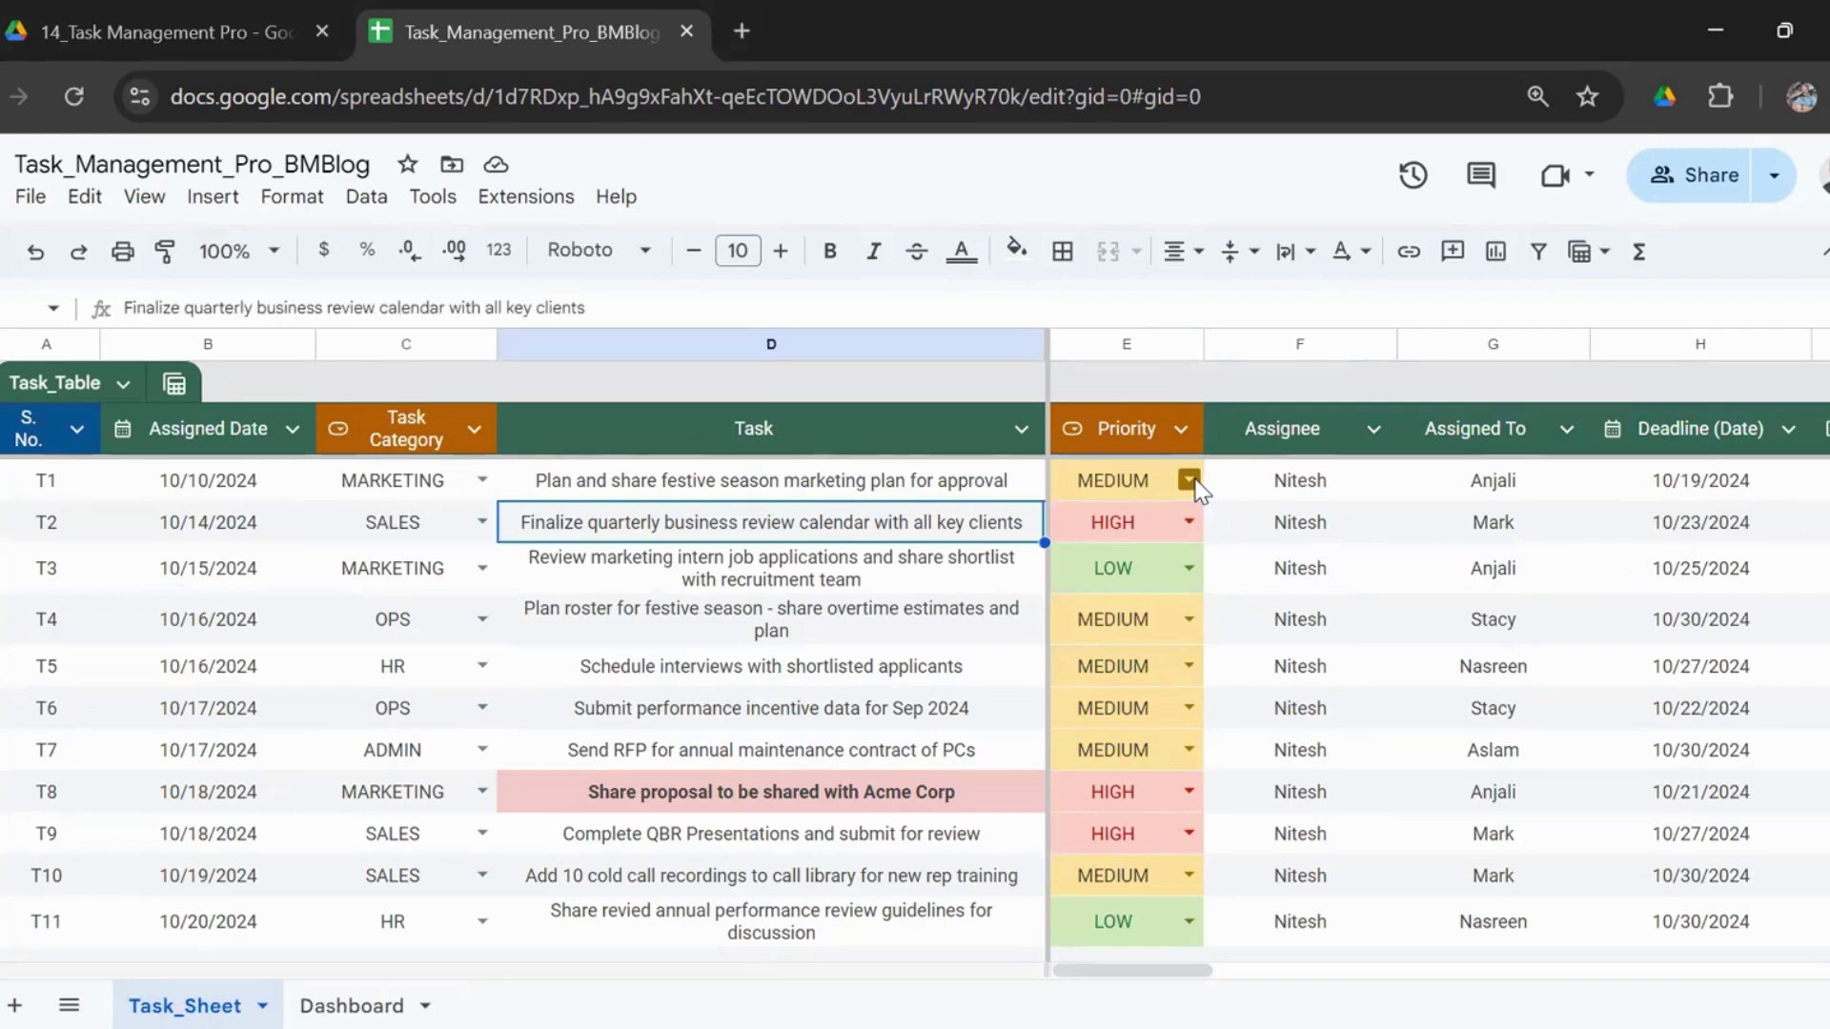
{"action": "key", "text": "Right"}
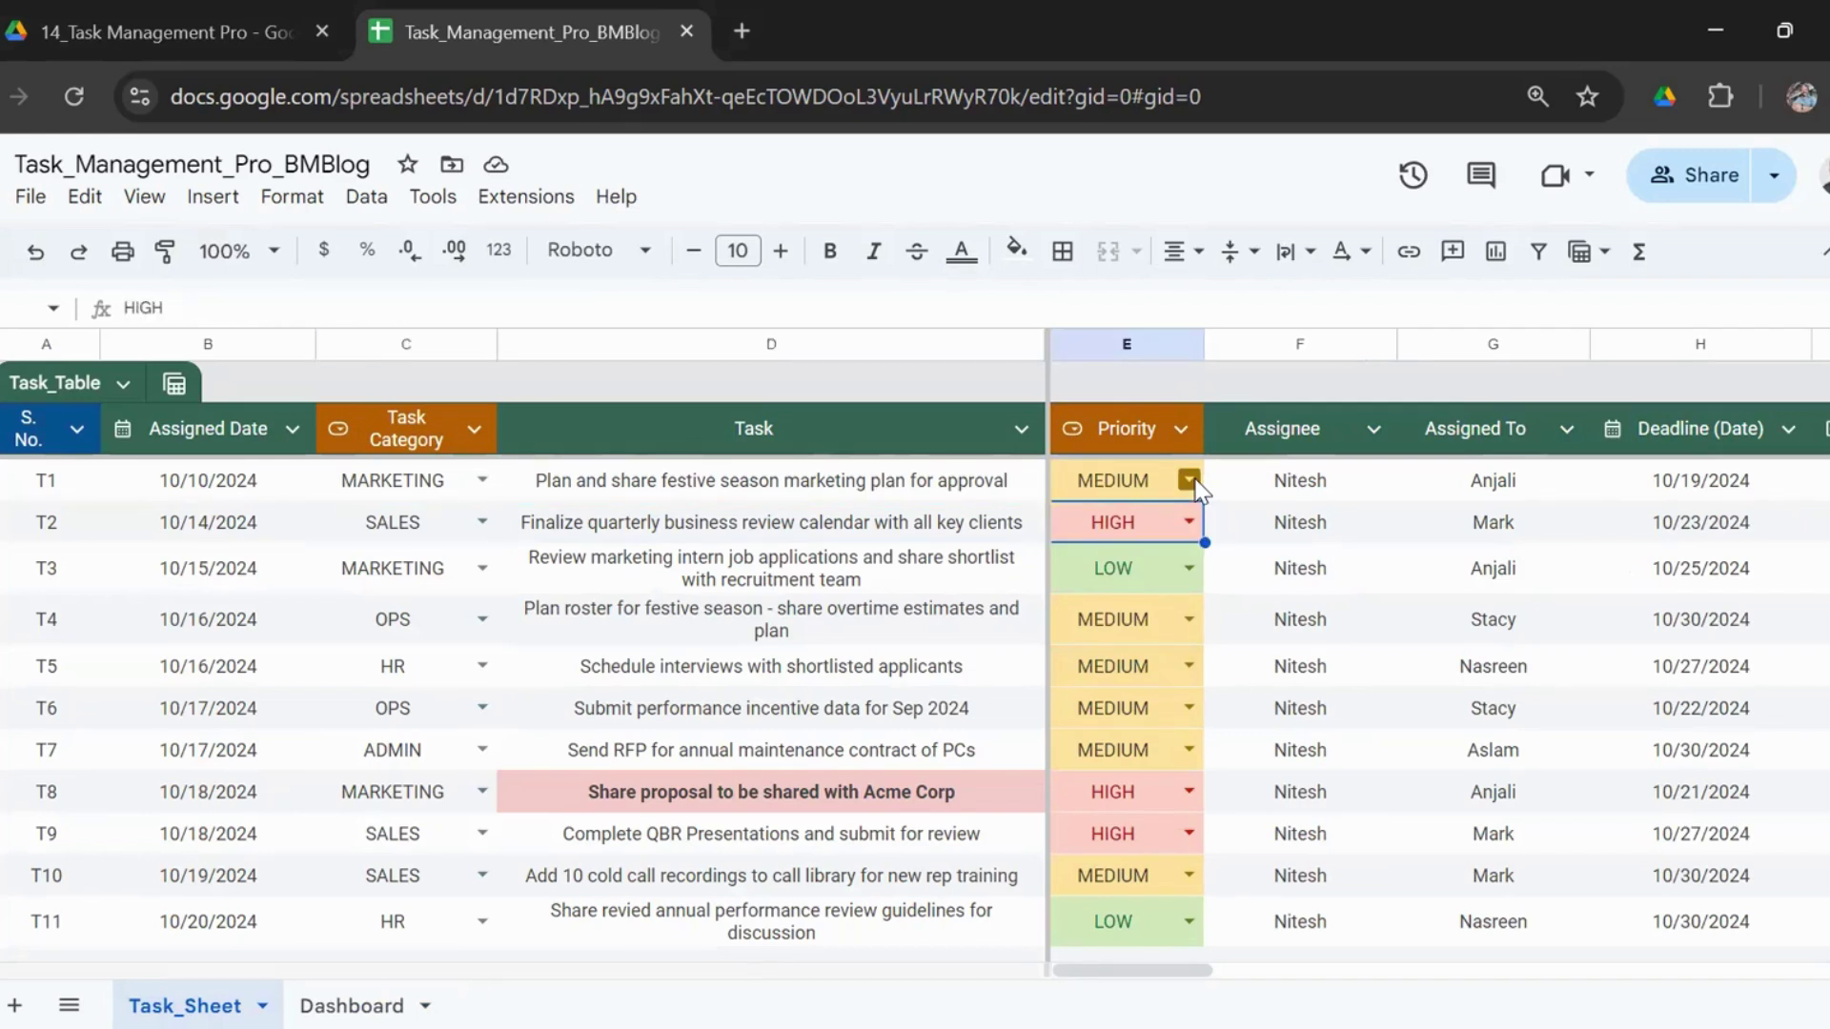
{"action": "key", "text": "Right"}
{"action": "key", "text": "Right"}
{"action": "key", "text": "Right"}
{"action": "key", "text": "Right"}
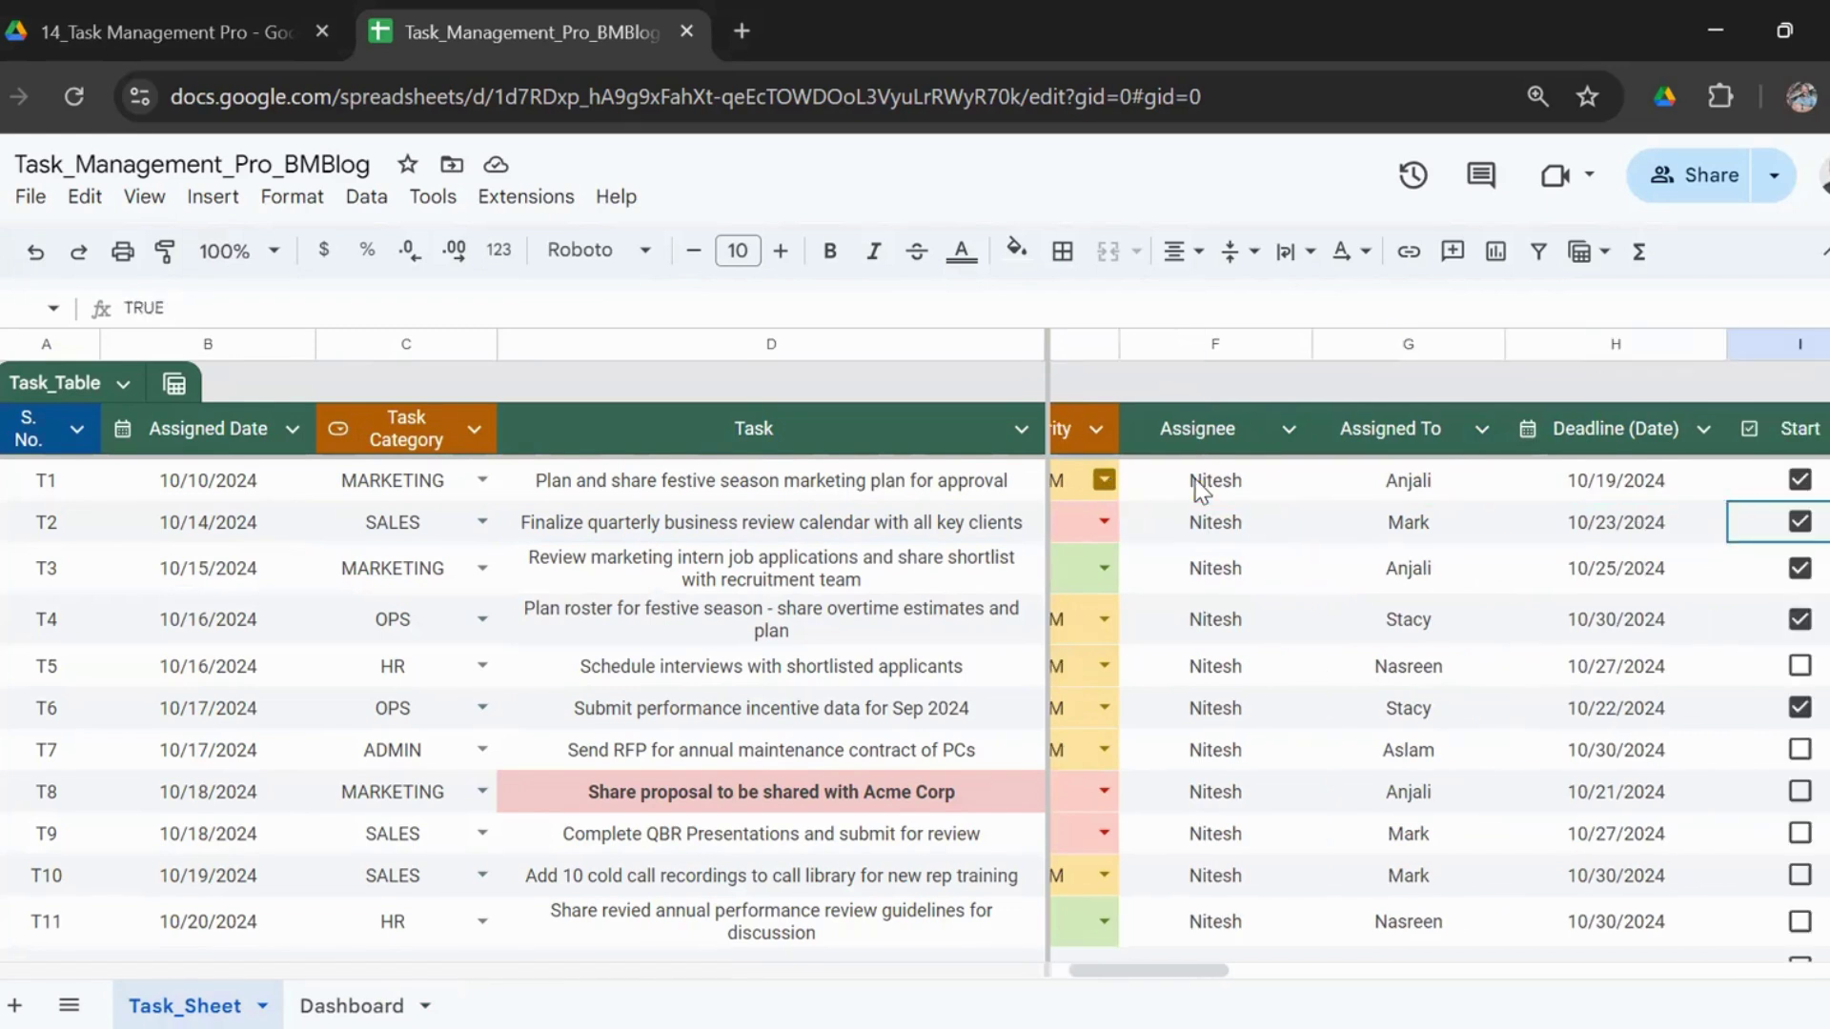
{"action": "key", "text": "Left"}
{"action": "key", "text": "Left"}
{"action": "key", "text": "Left"}
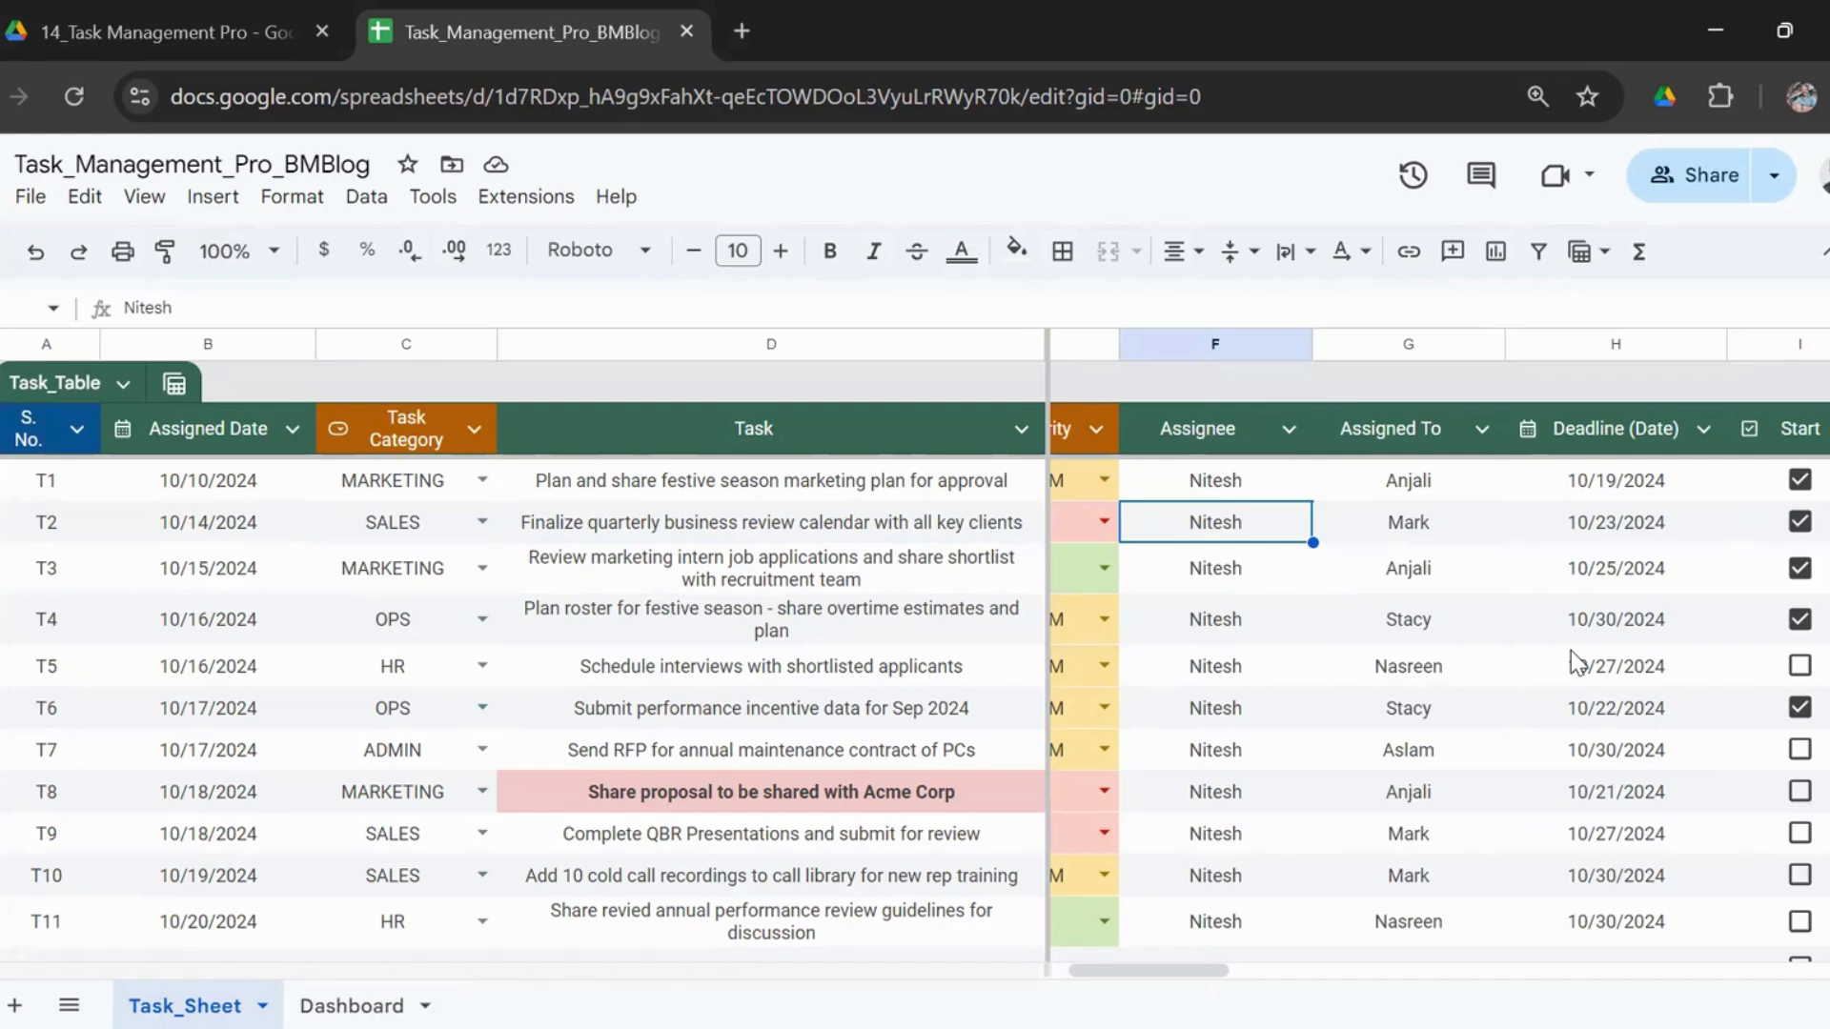
{"action": "key", "text": "Up"}
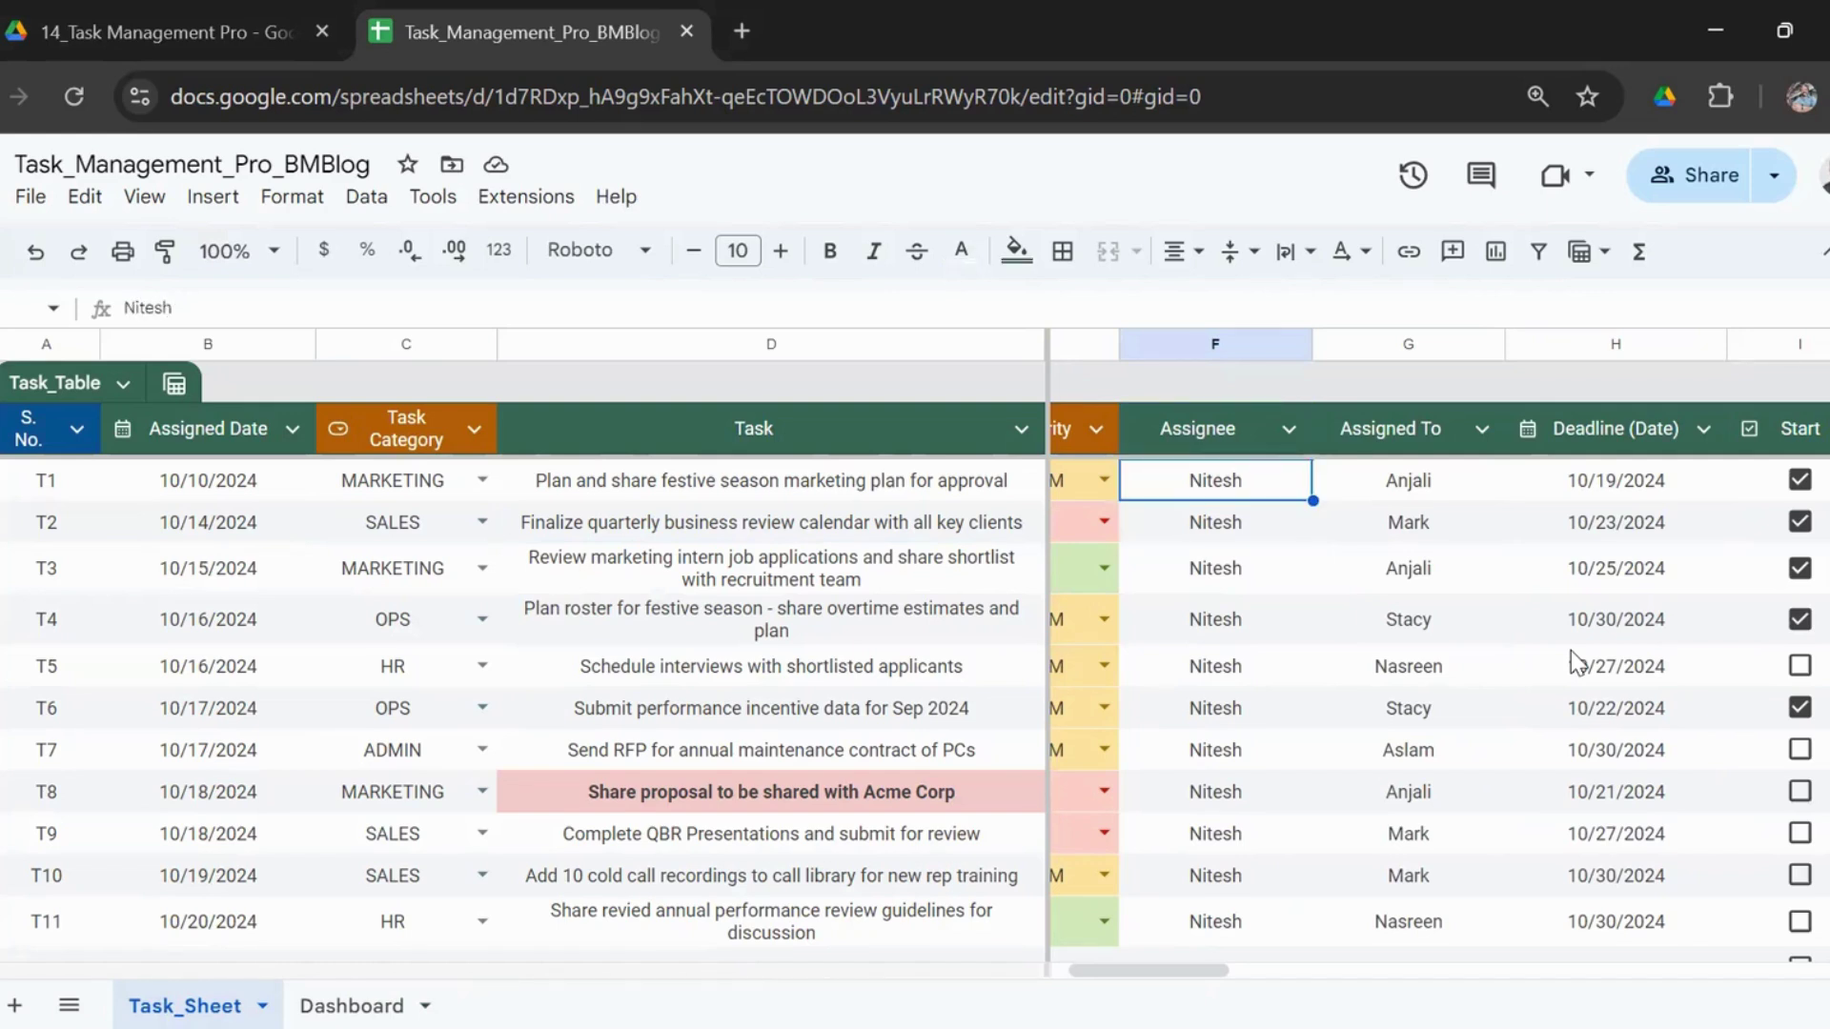
{"action": "key", "text": "Right"}
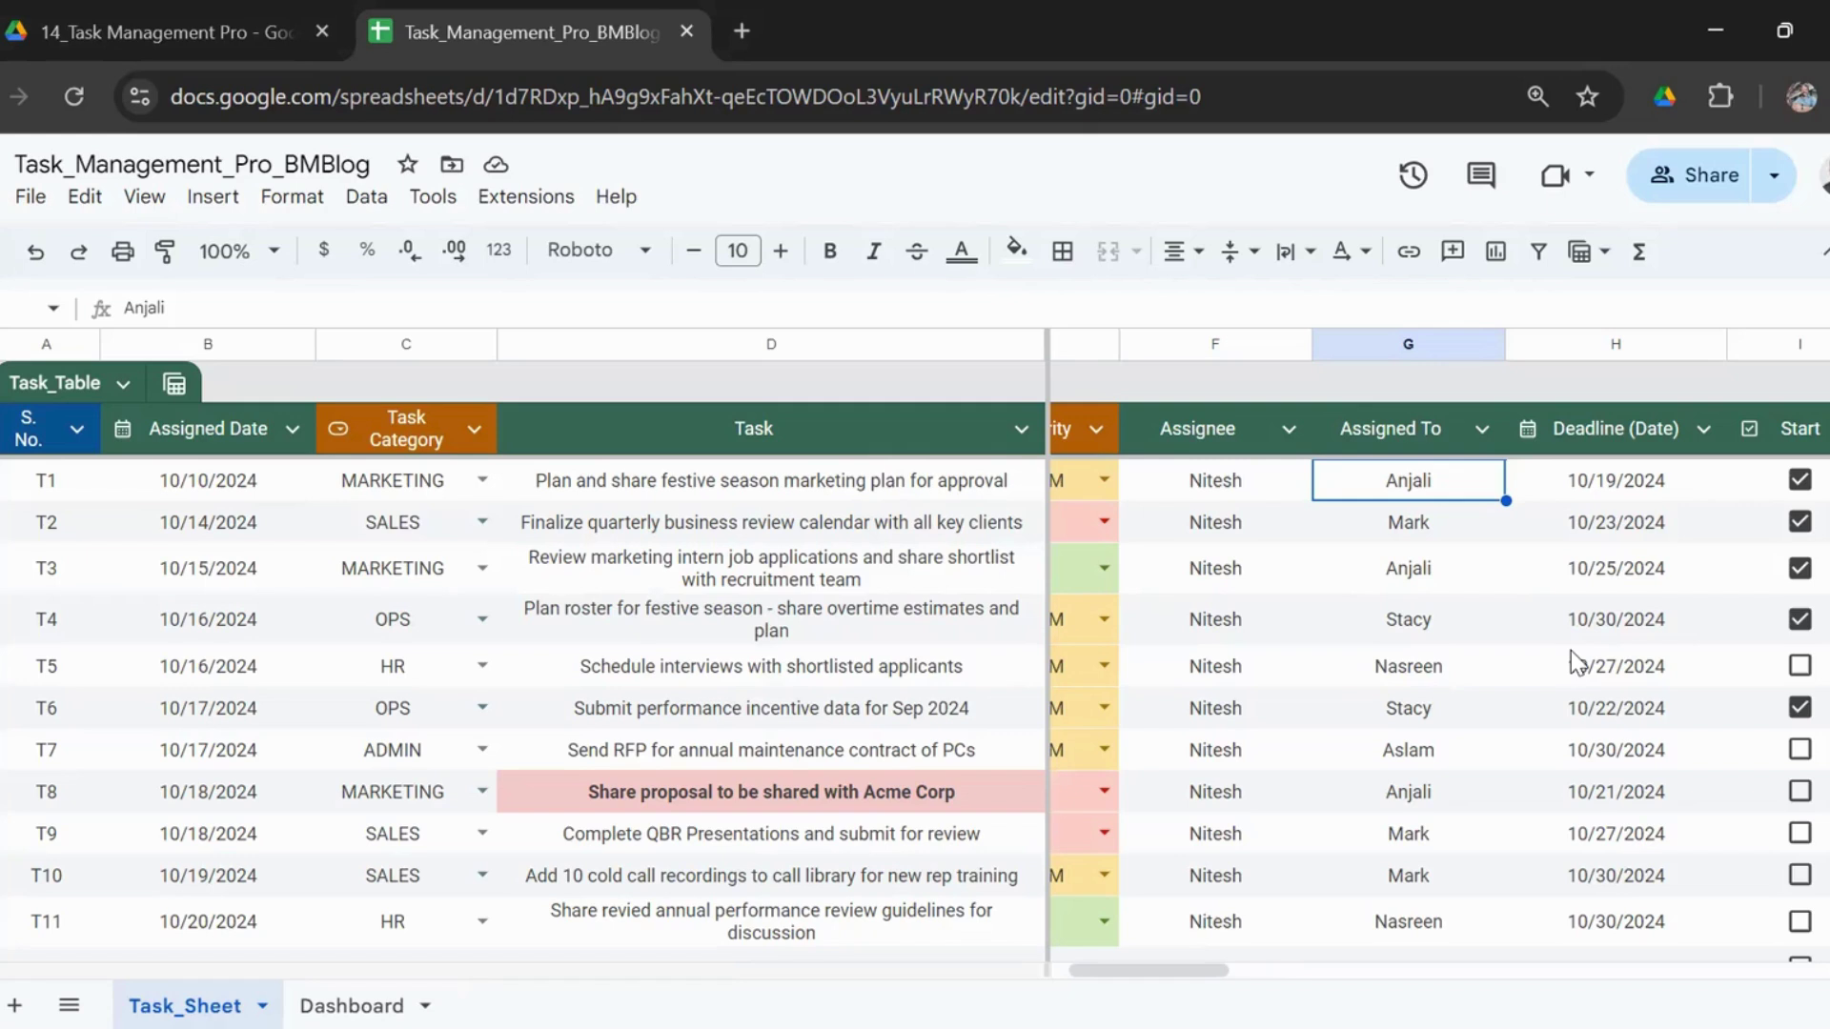
{"action": "left_click", "coordinate": [360, 488]}
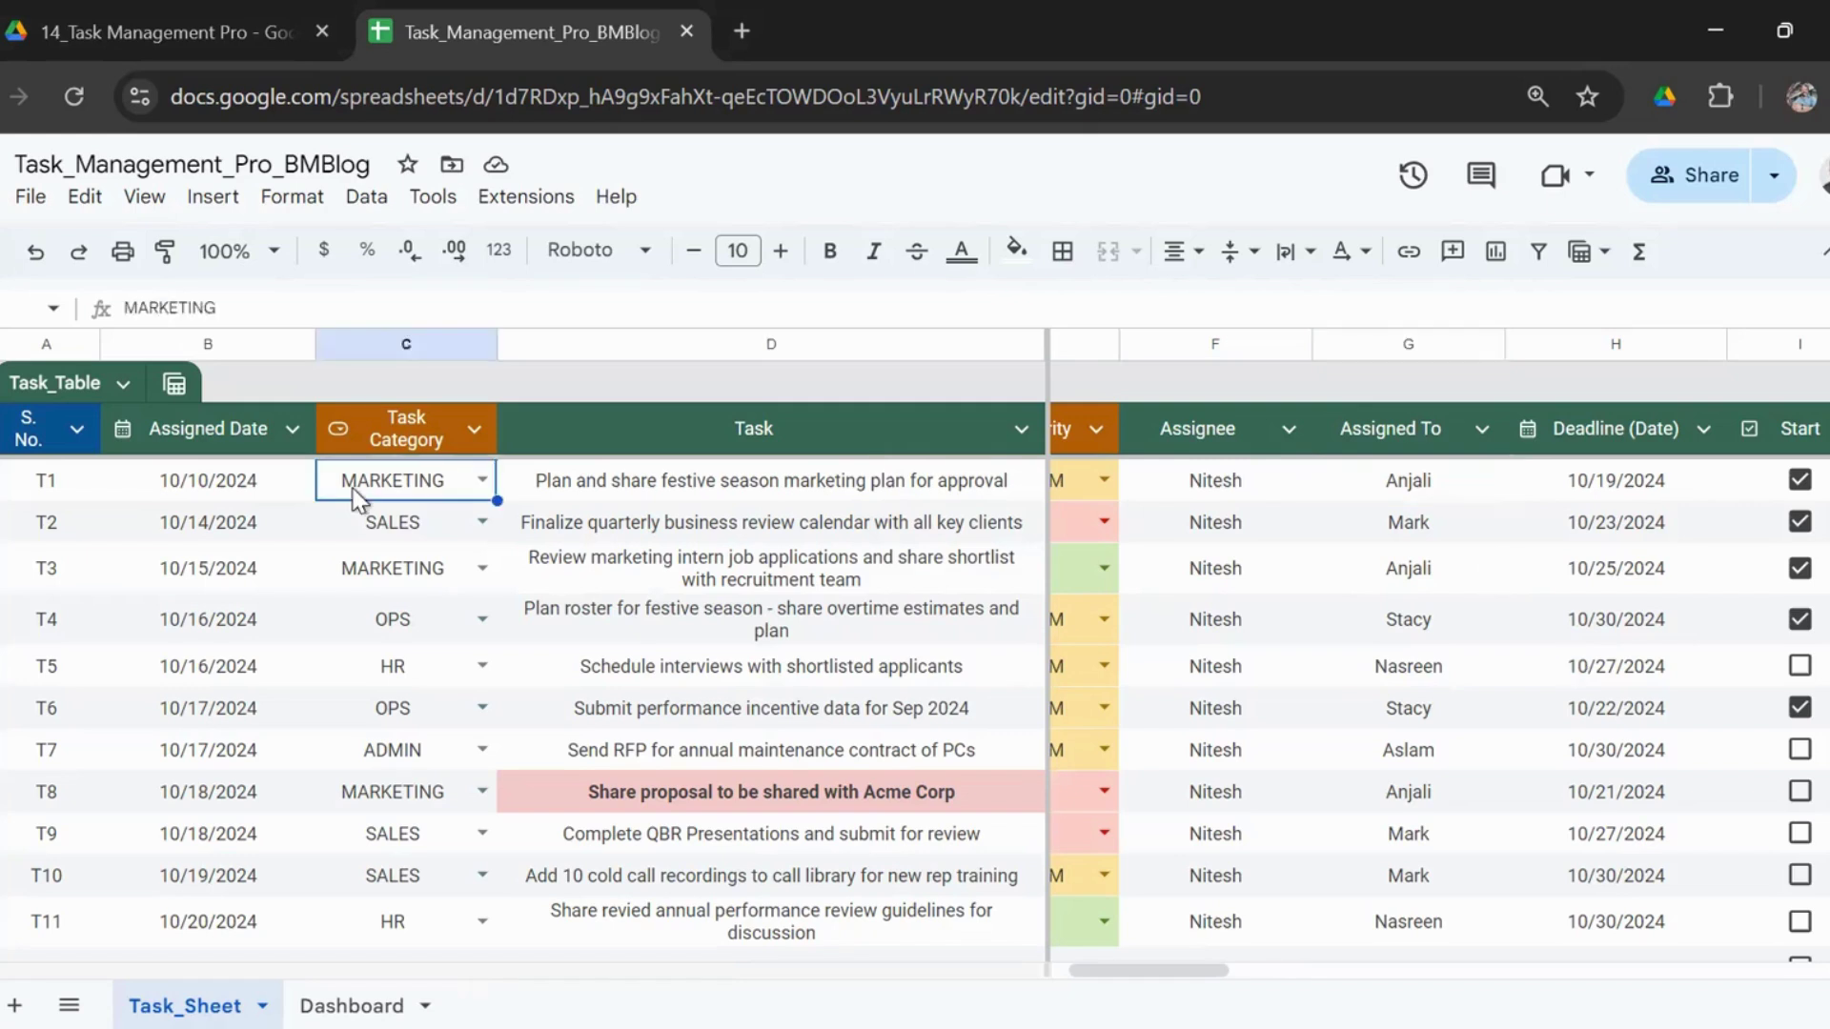
{"action": "left_click", "coordinate": [1408, 481]}
{"action": "left_click", "coordinate": [381, 486]}
{"action": "left_click", "coordinate": [1394, 497]}
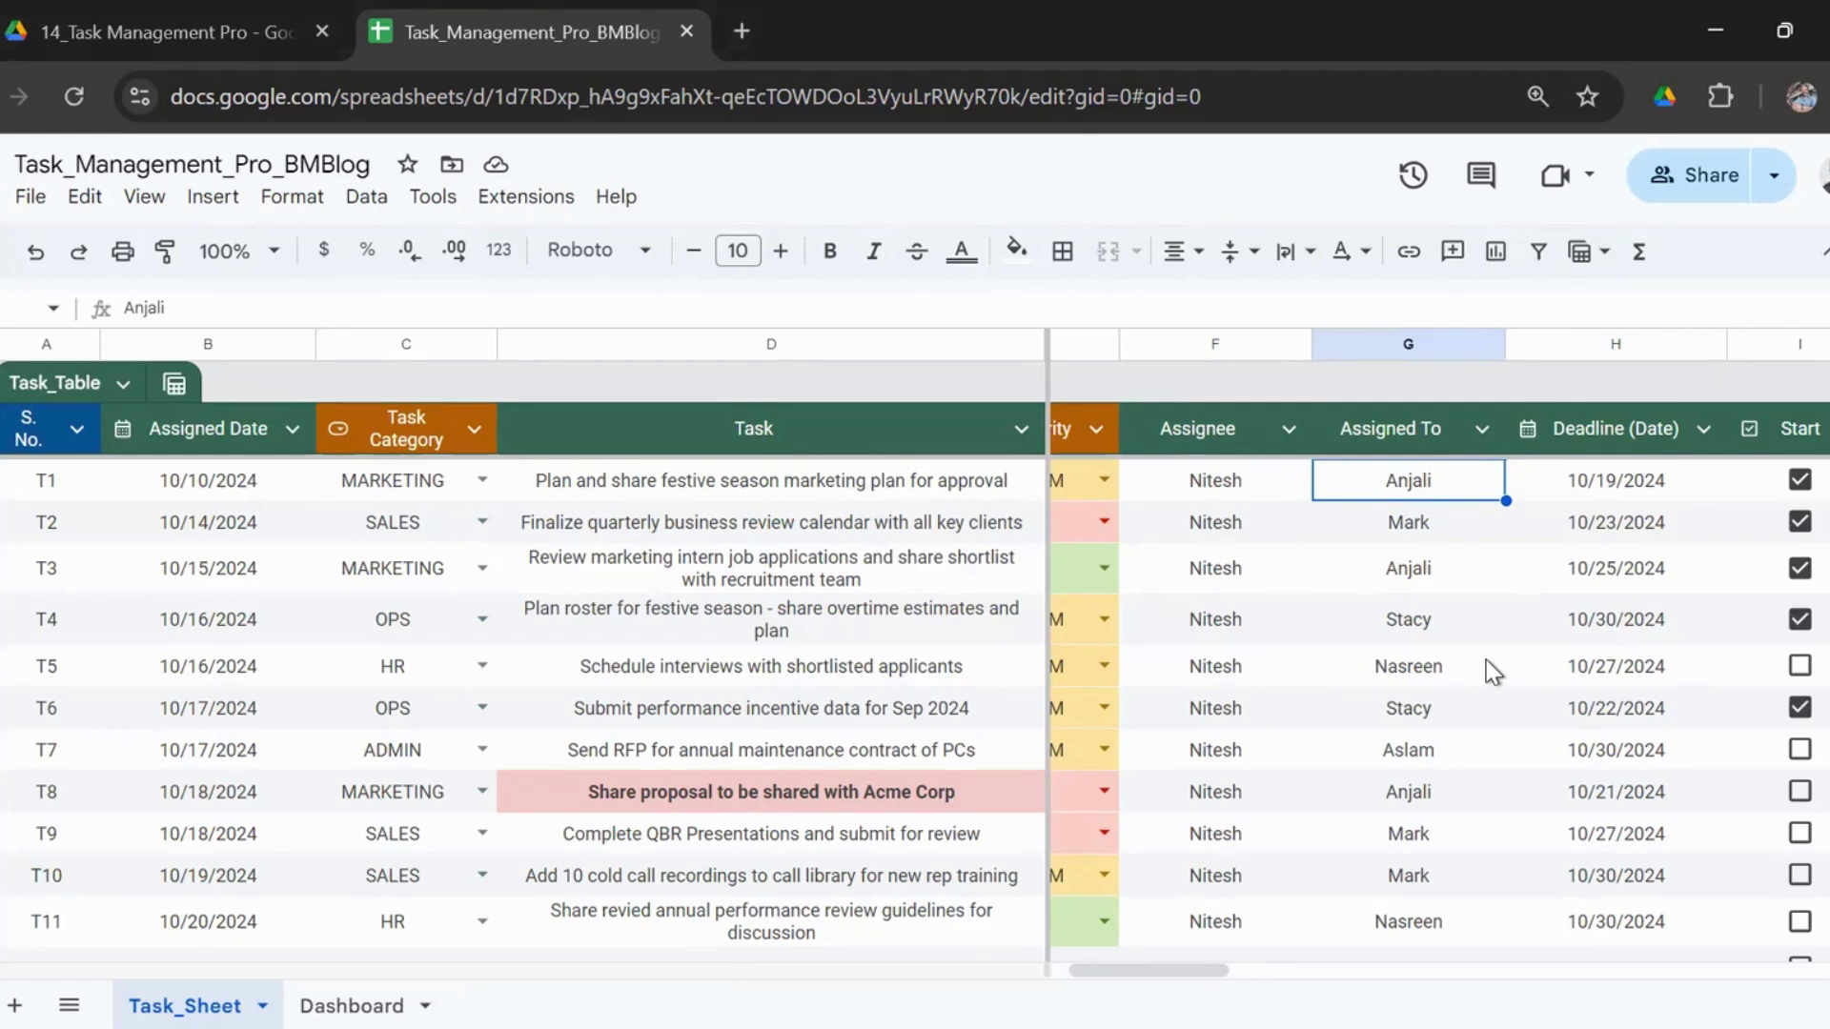
{"action": "key", "text": "Right"}
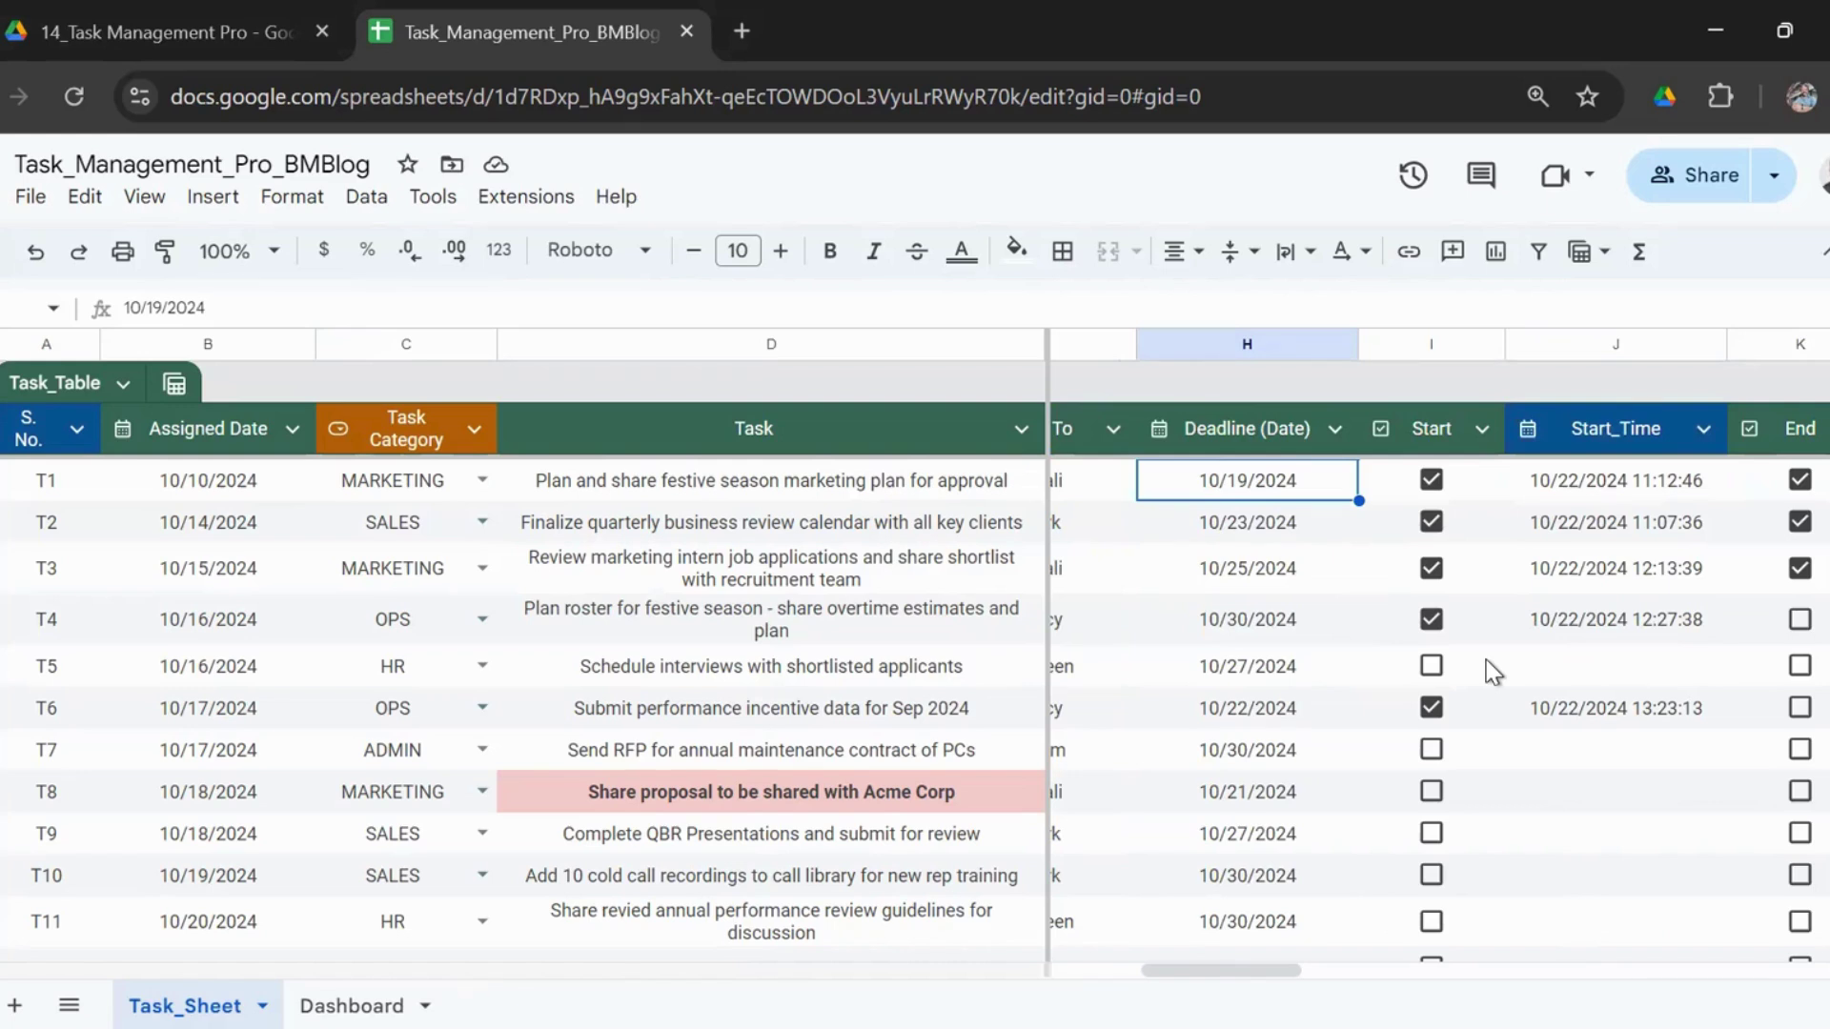
{"action": "key", "text": "Right"}
{"action": "key", "text": "Right"}
{"action": "key", "text": "Right"}
{"action": "key", "text": "Right"}
{"action": "key", "text": "Left"}
{"action": "key", "text": "Left"}
{"action": "key", "text": "Left"}
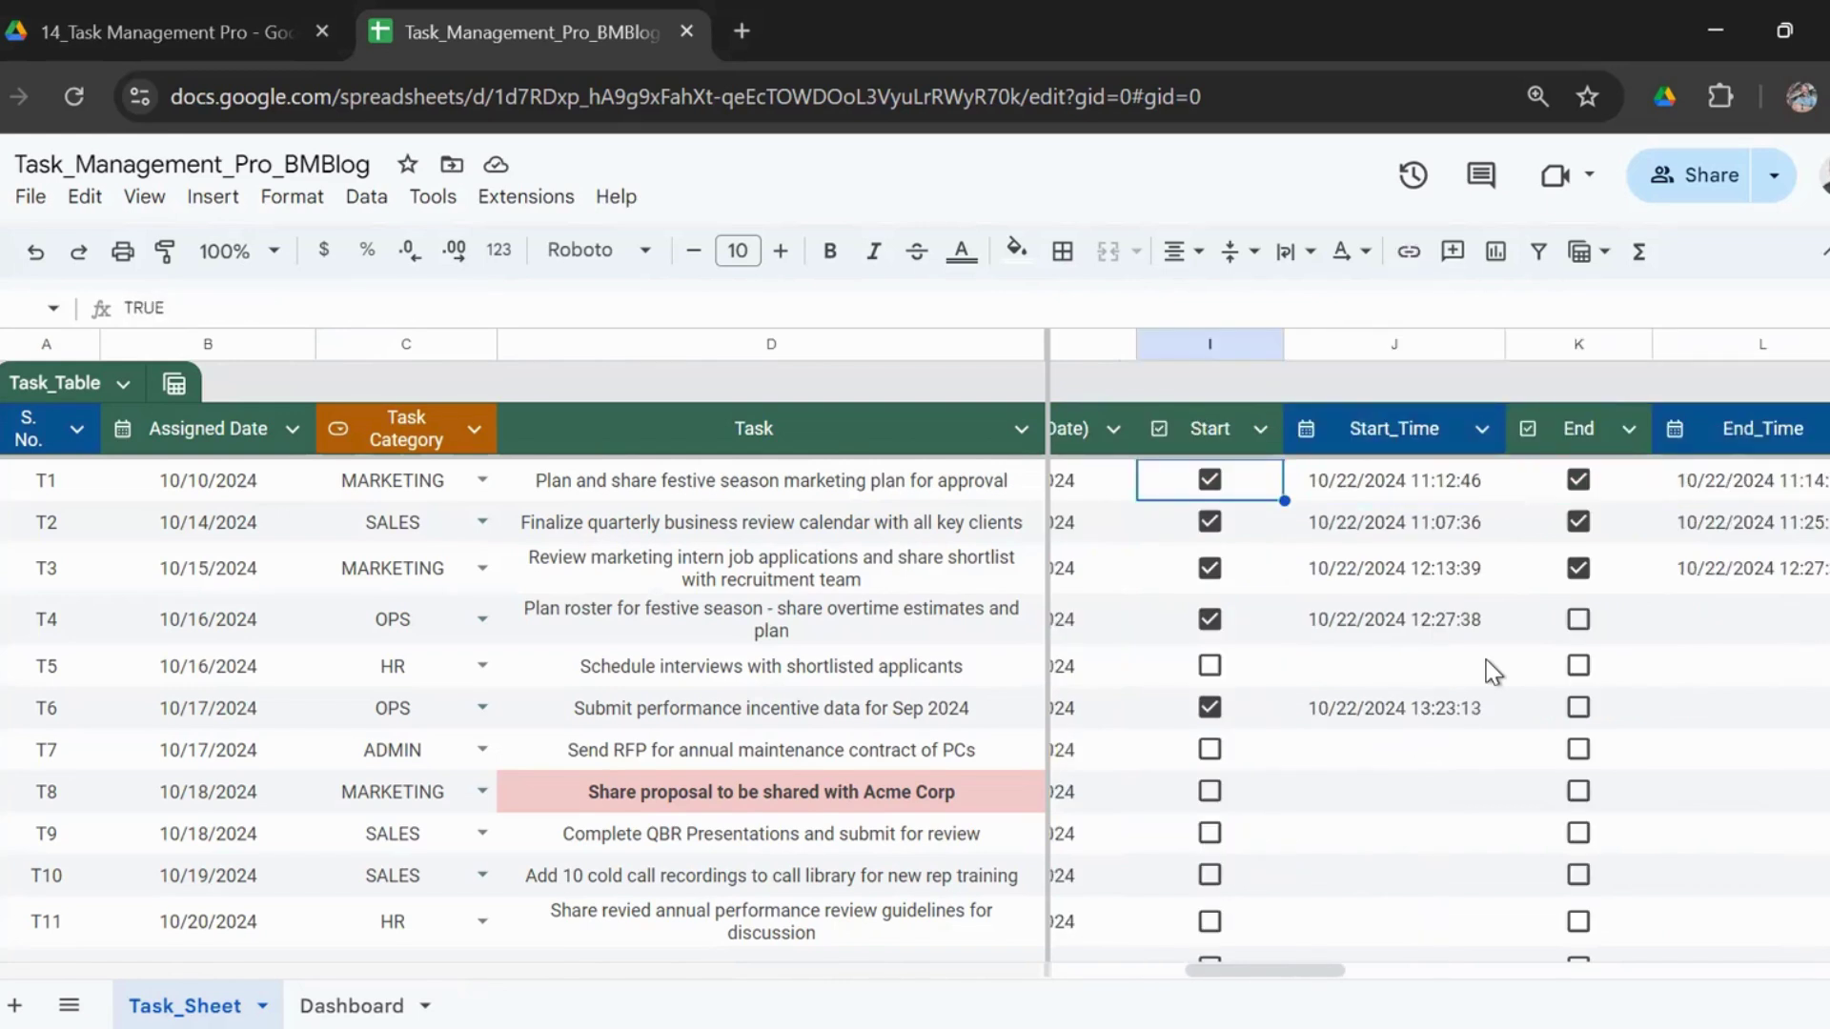
{"action": "key", "text": "Right"}
{"action": "key", "text": "Right"}
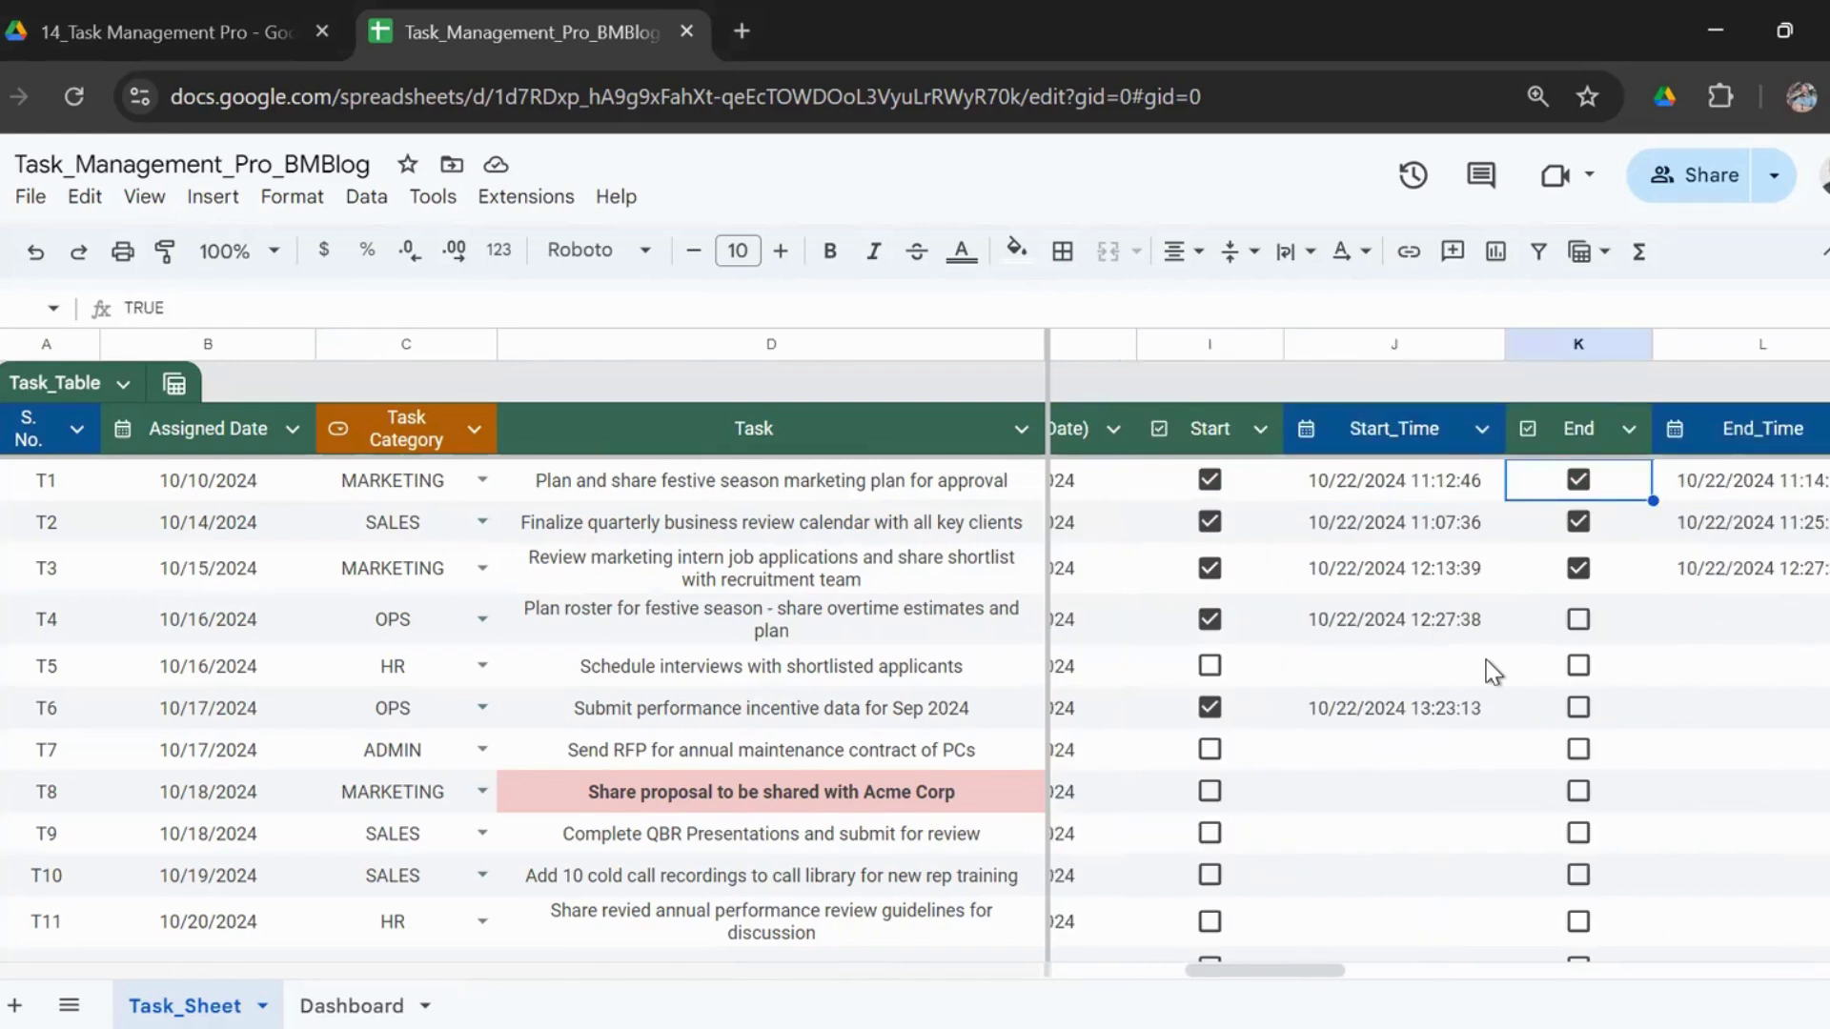
{"action": "key", "text": "Right"}
{"action": "key", "text": "Right"}
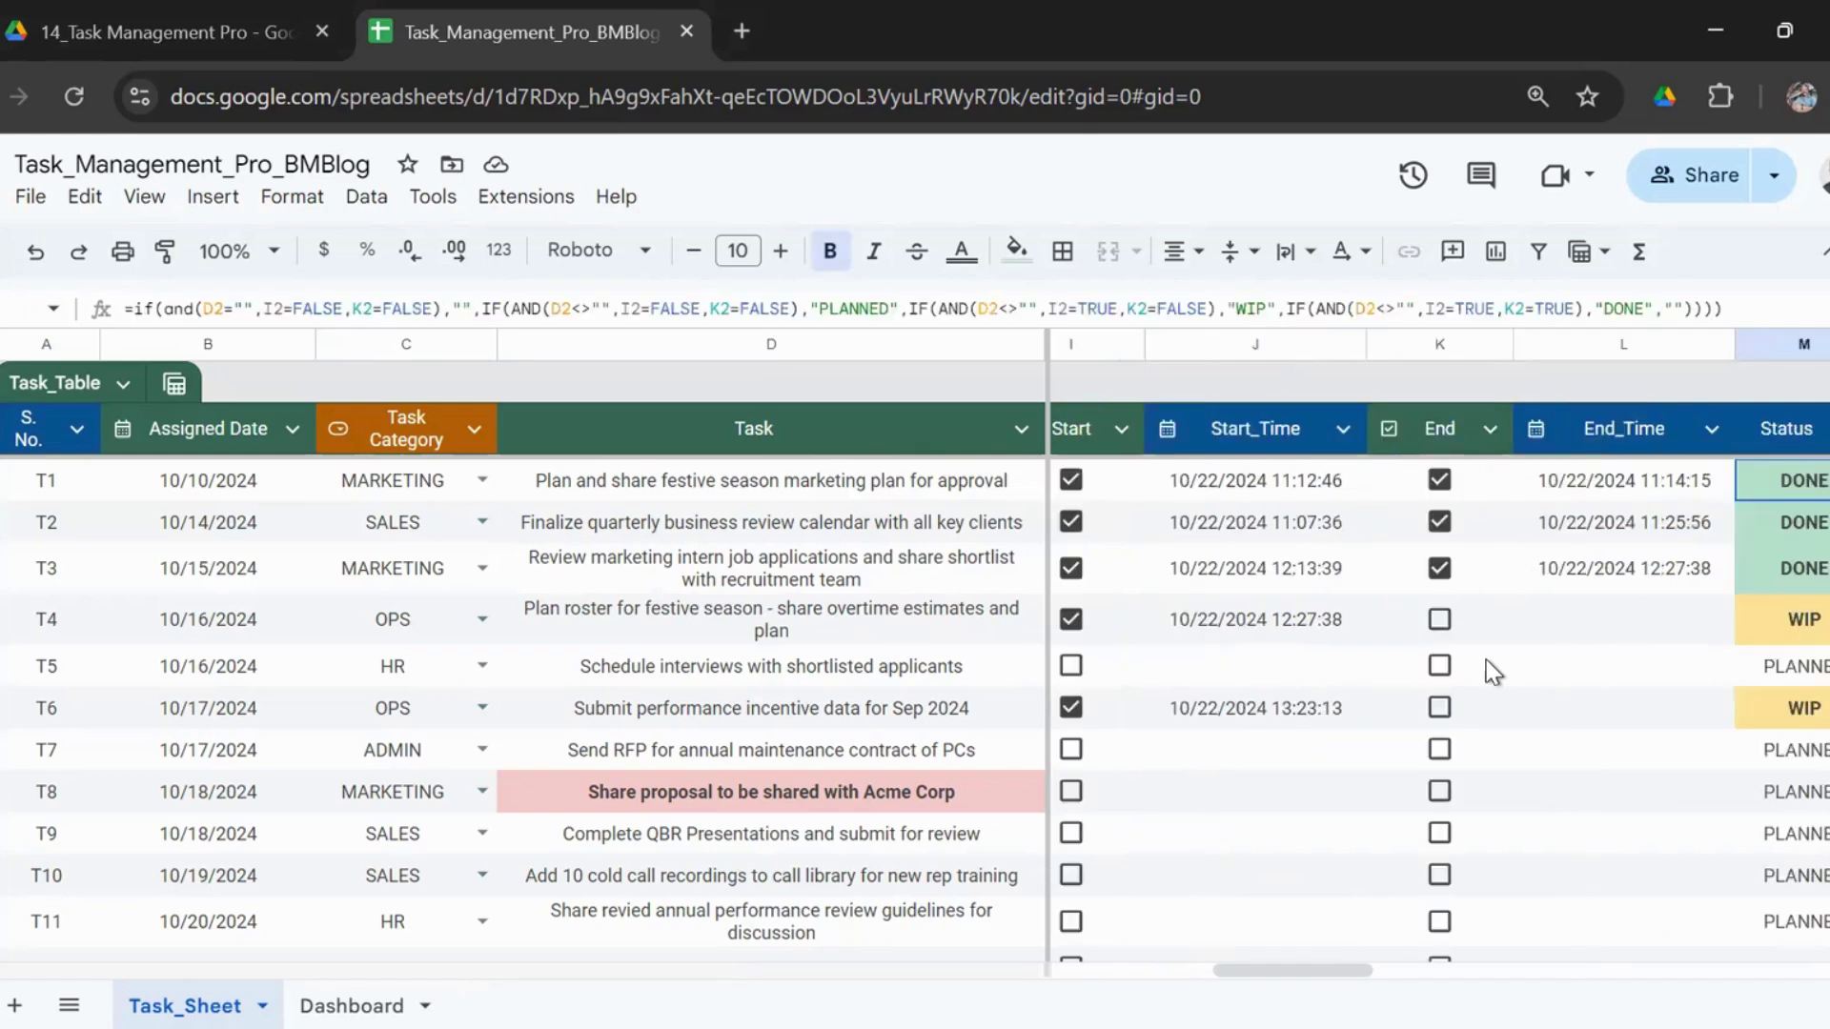
{"action": "scroll", "coordinate": [1485, 659], "scroll_direction": "right", "scroll_amount": 2}
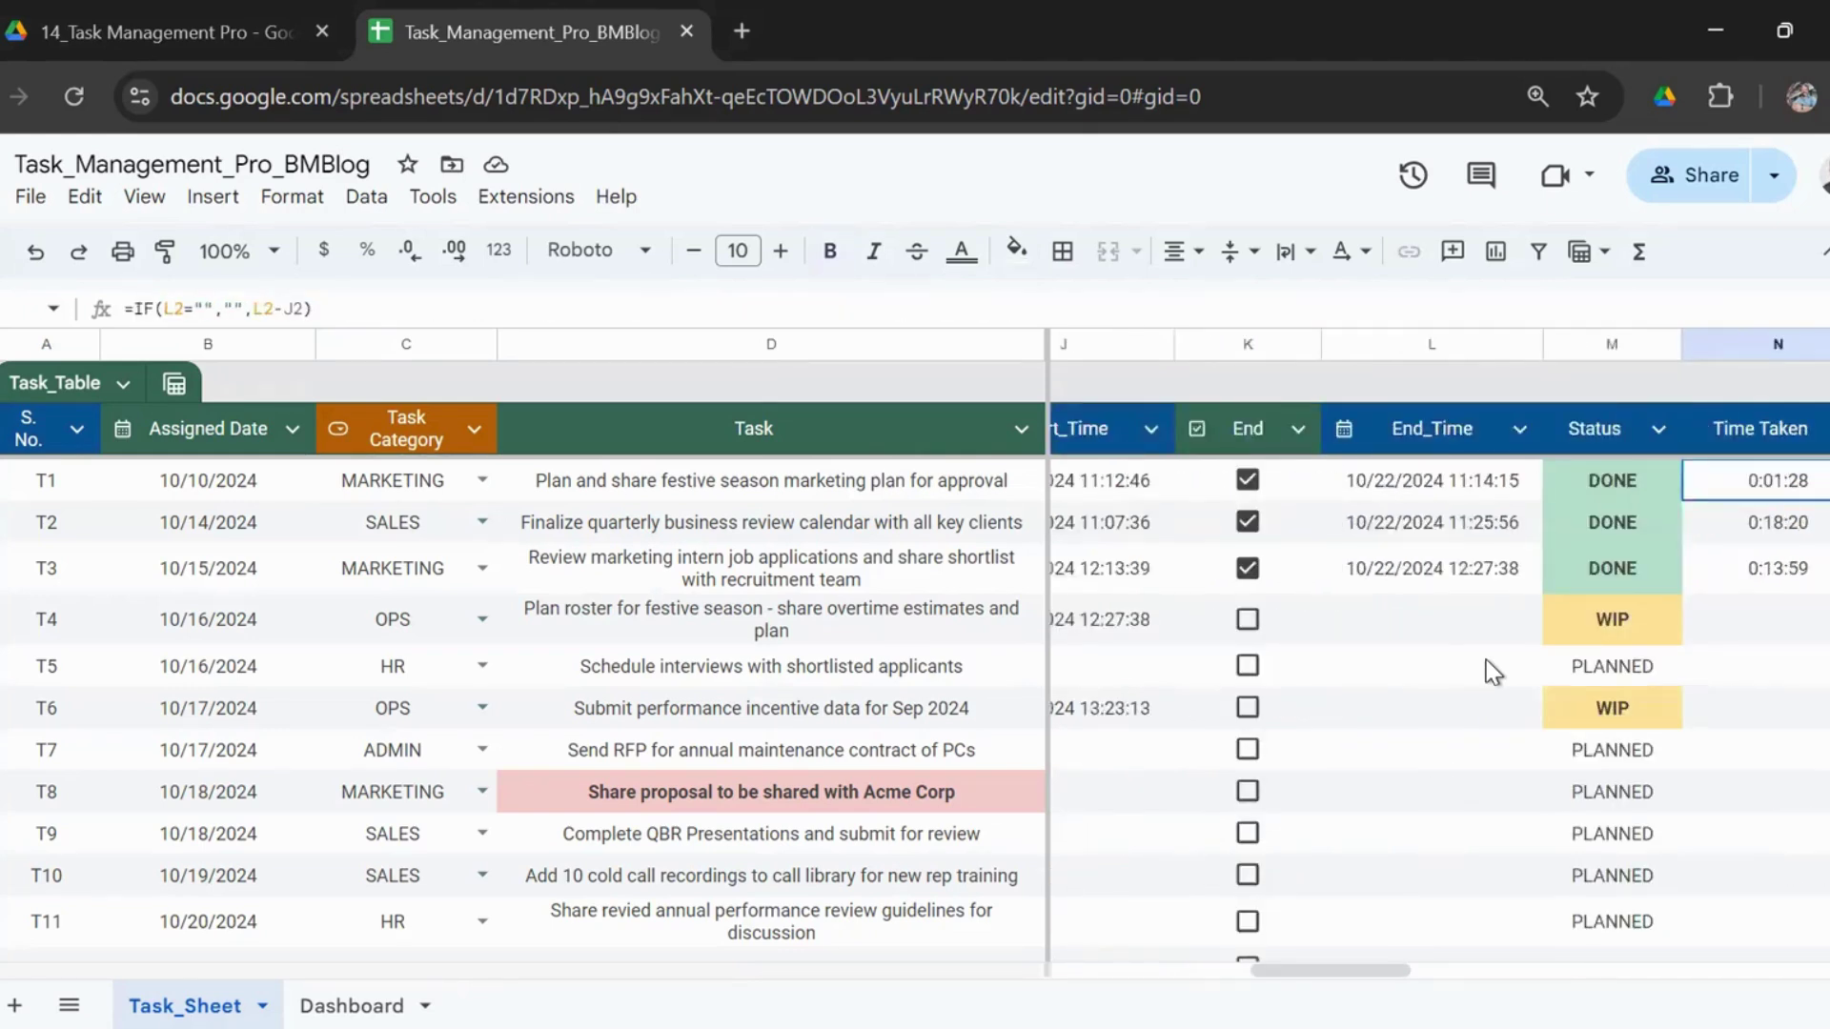
{"action": "key", "text": "Left"}
{"action": "key", "text": "Left"}
{"action": "key", "text": "Left"}
{"action": "key", "text": "Left"}
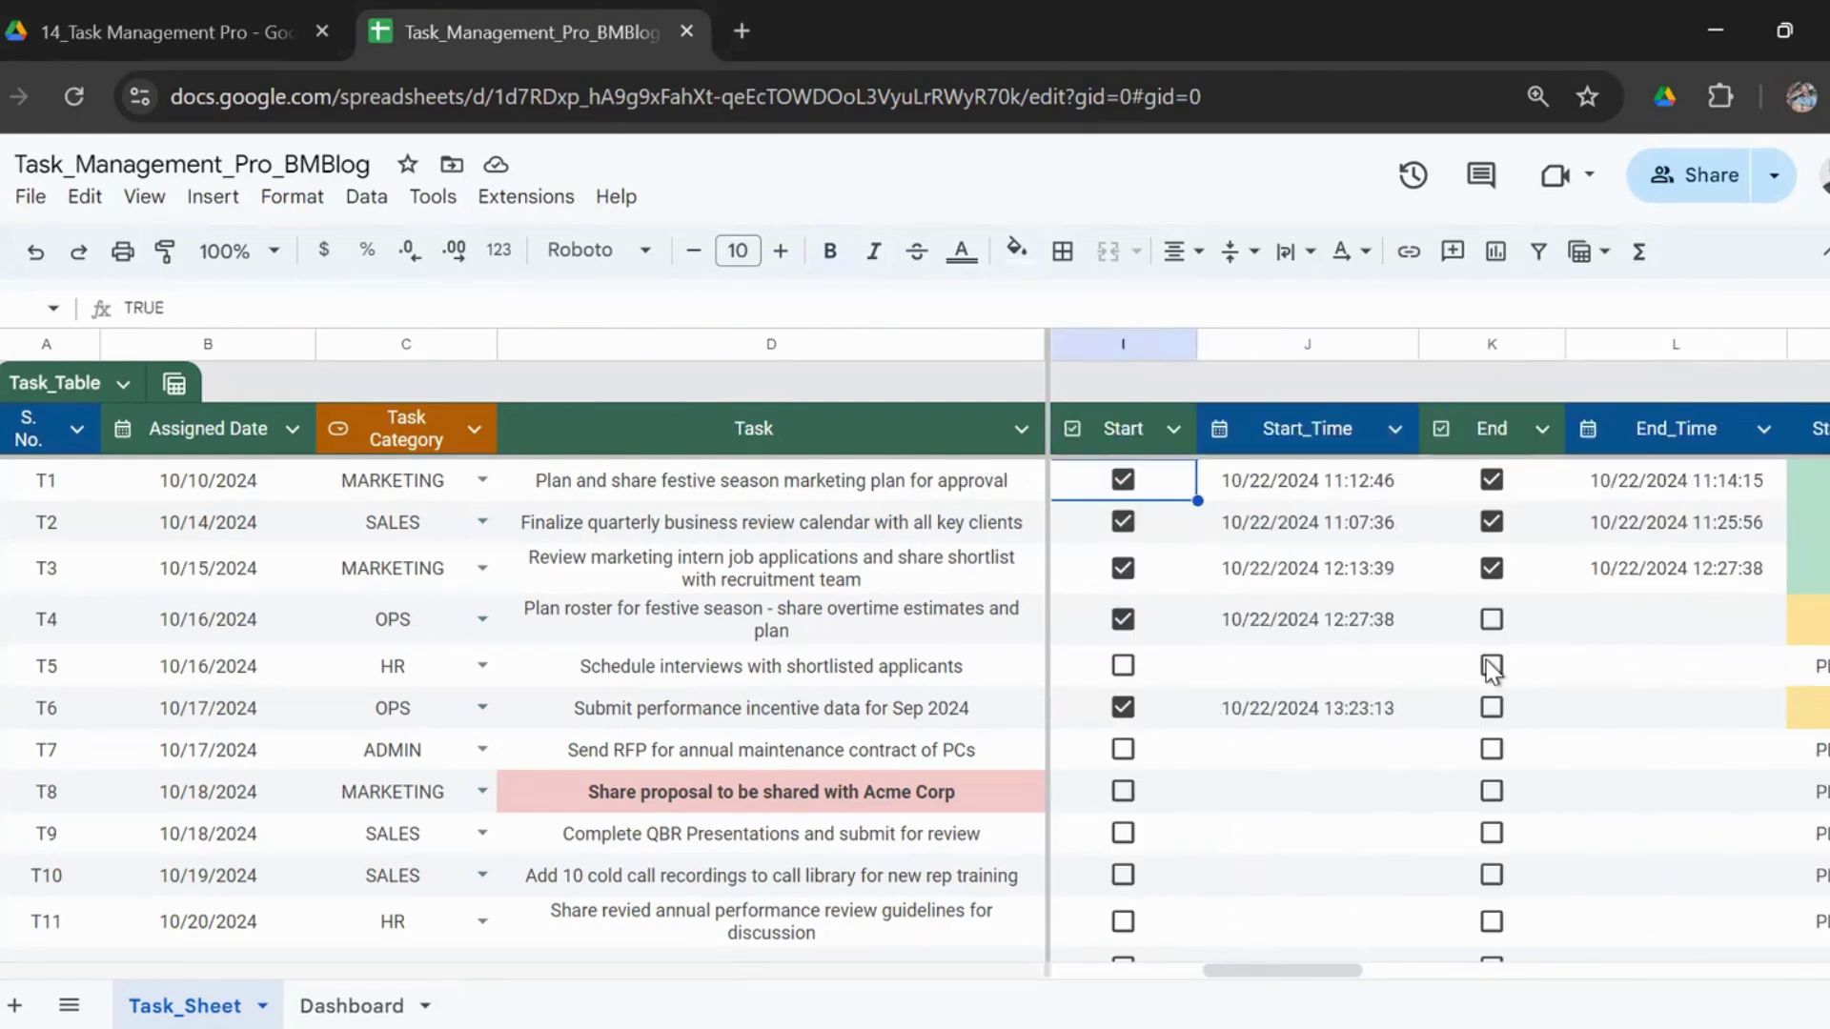
{"action": "key", "text": "Right"}
{"action": "key", "text": "Right"}
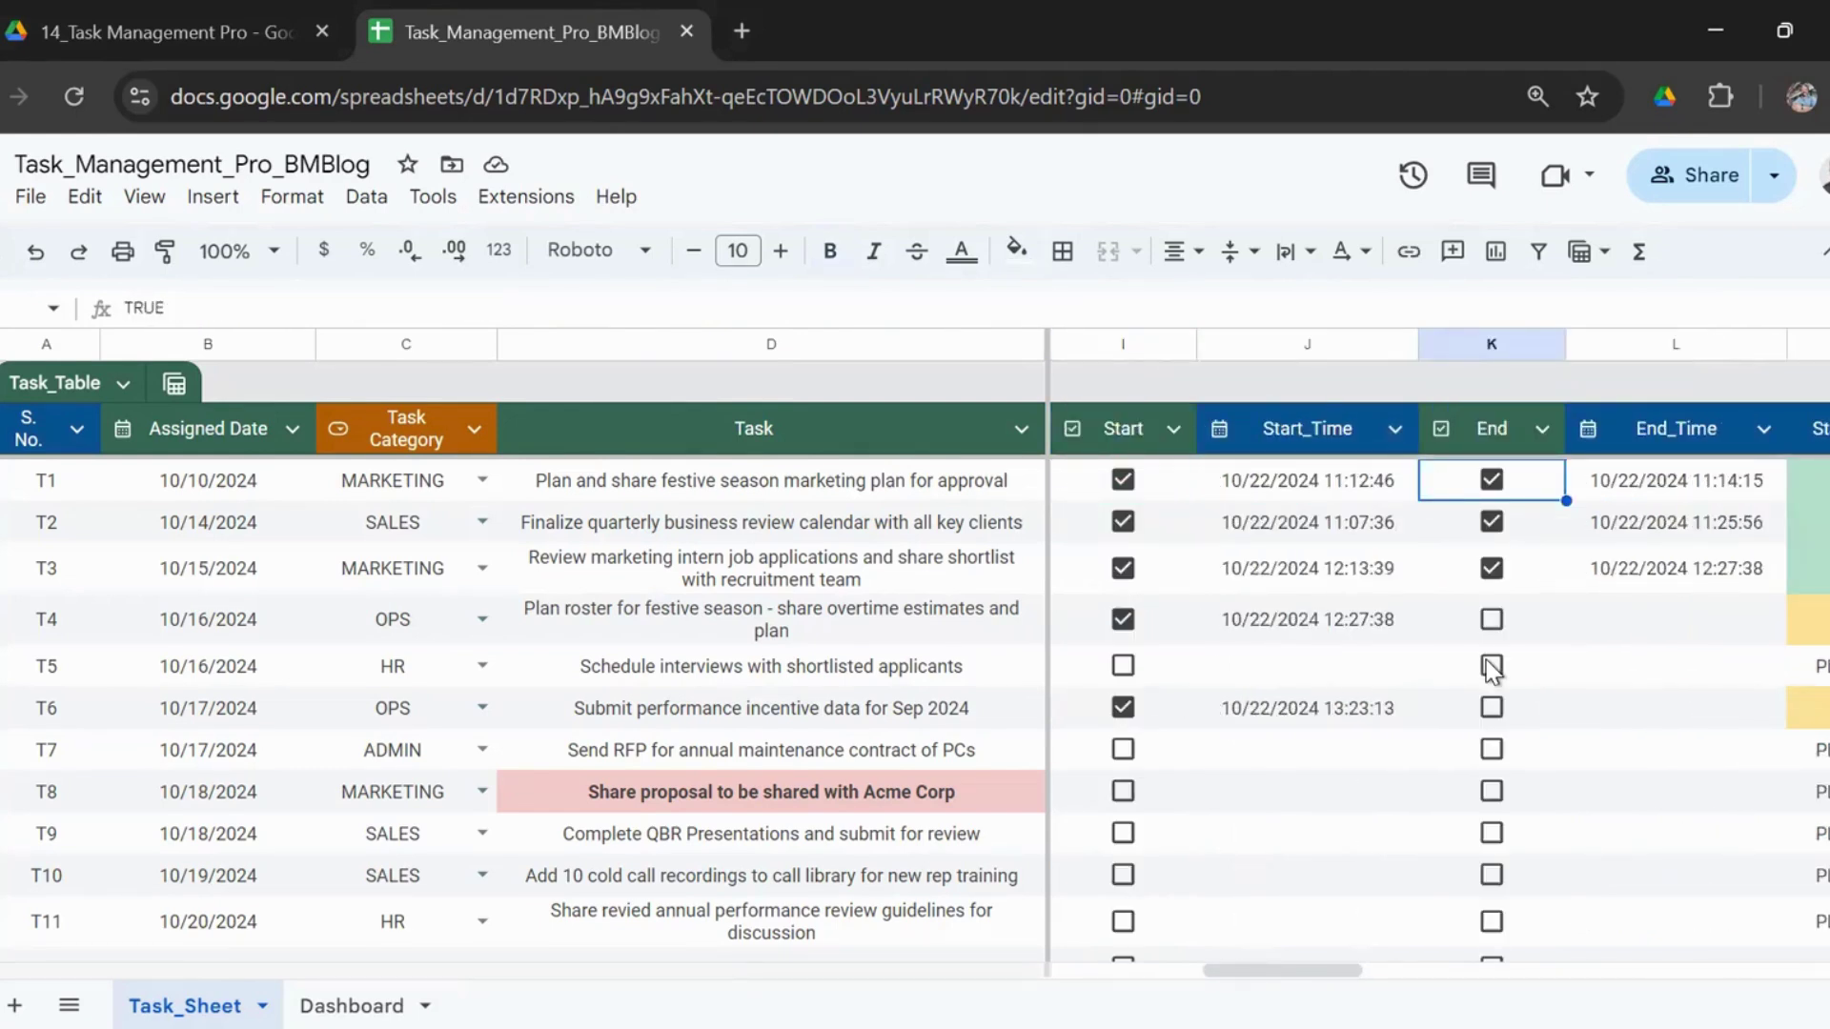
{"action": "key", "text": "Right"}
{"action": "key", "text": "Right"}
{"action": "key", "text": "Left"}
{"action": "key", "text": "Left"}
{"action": "key", "text": "Left"}
{"action": "key", "text": "Left"}
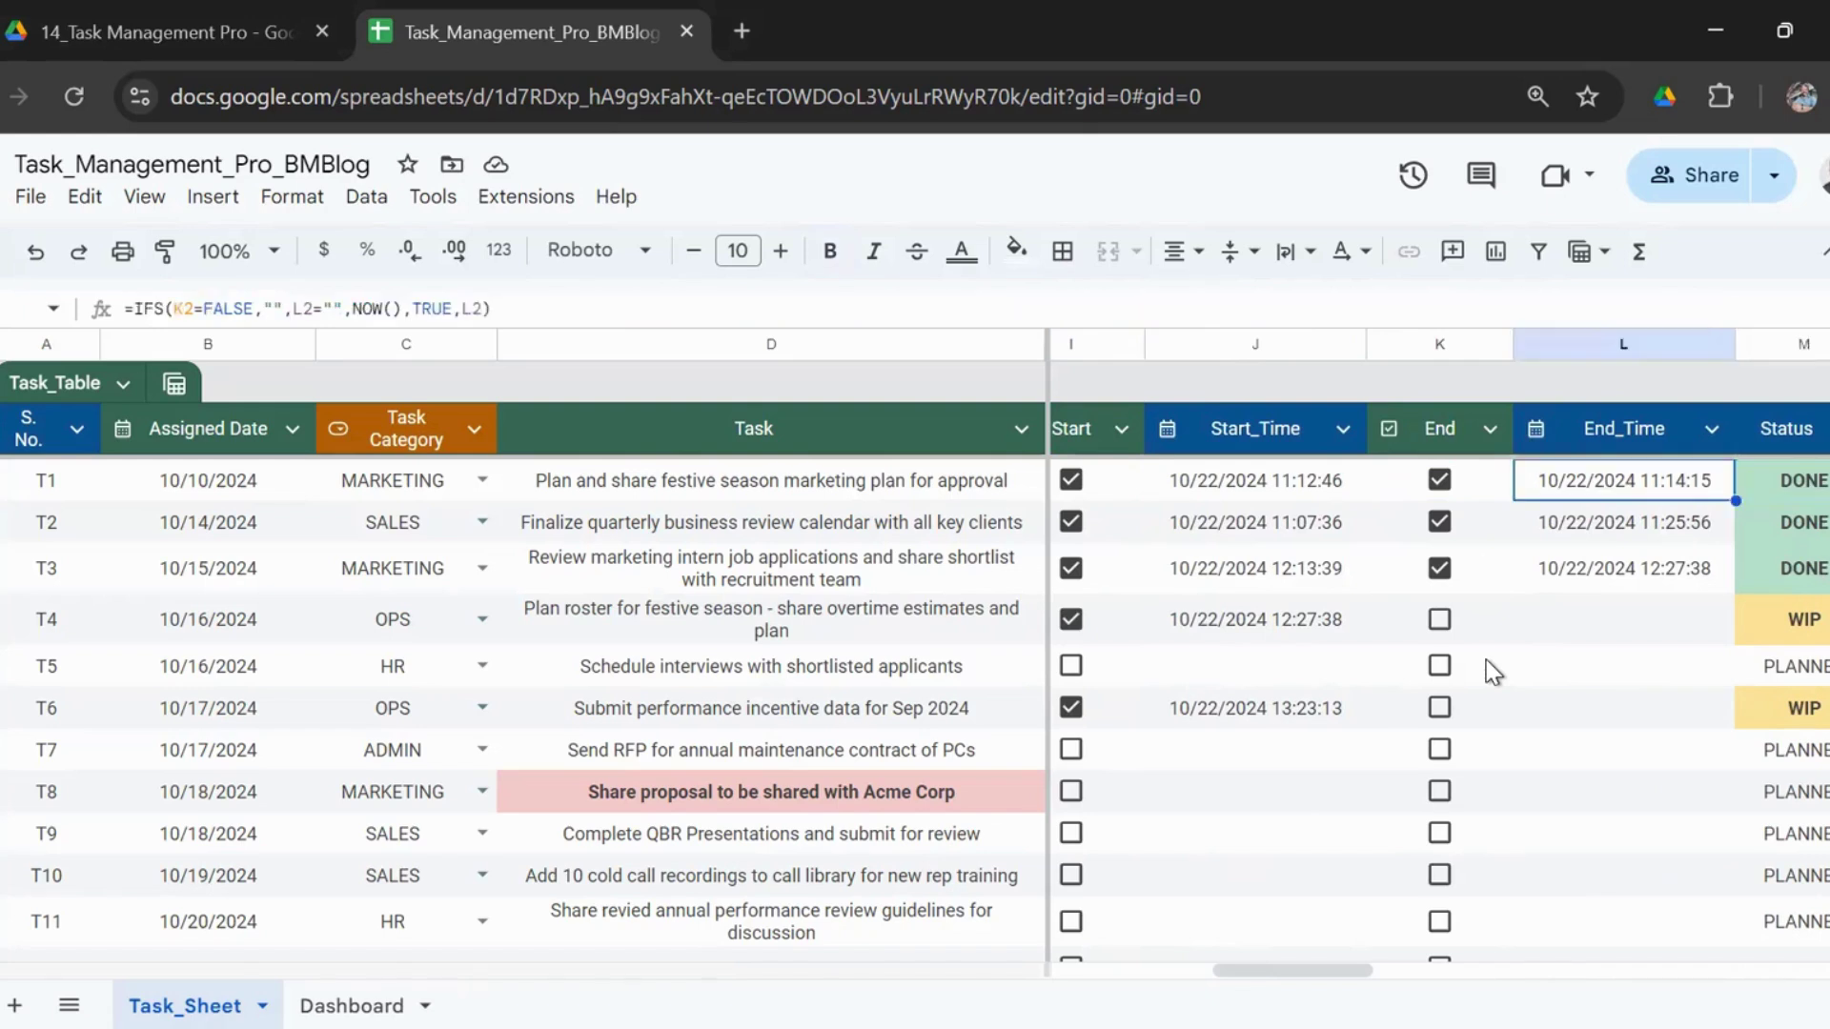
{"action": "key", "text": "Down"}
{"action": "key", "text": "Down"}
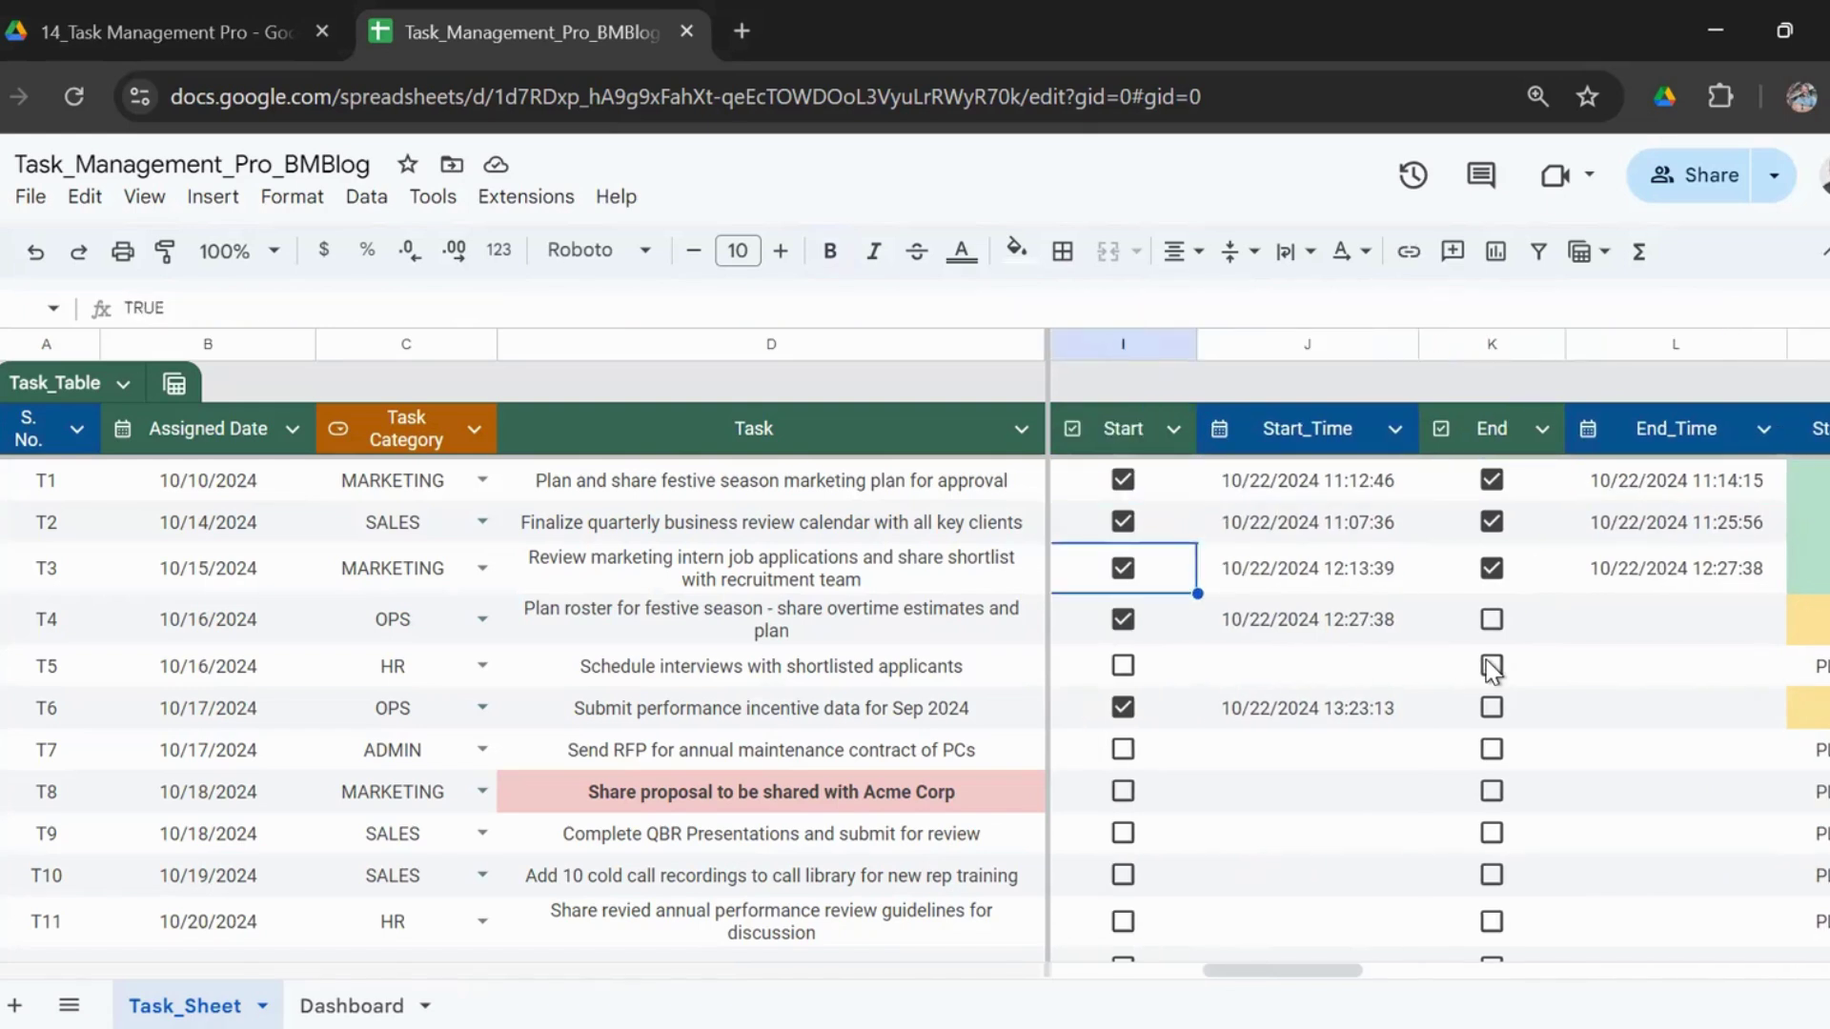
{"action": "key", "text": "Down"}
{"action": "key", "text": "Right"}
{"action": "key", "text": "Right"}
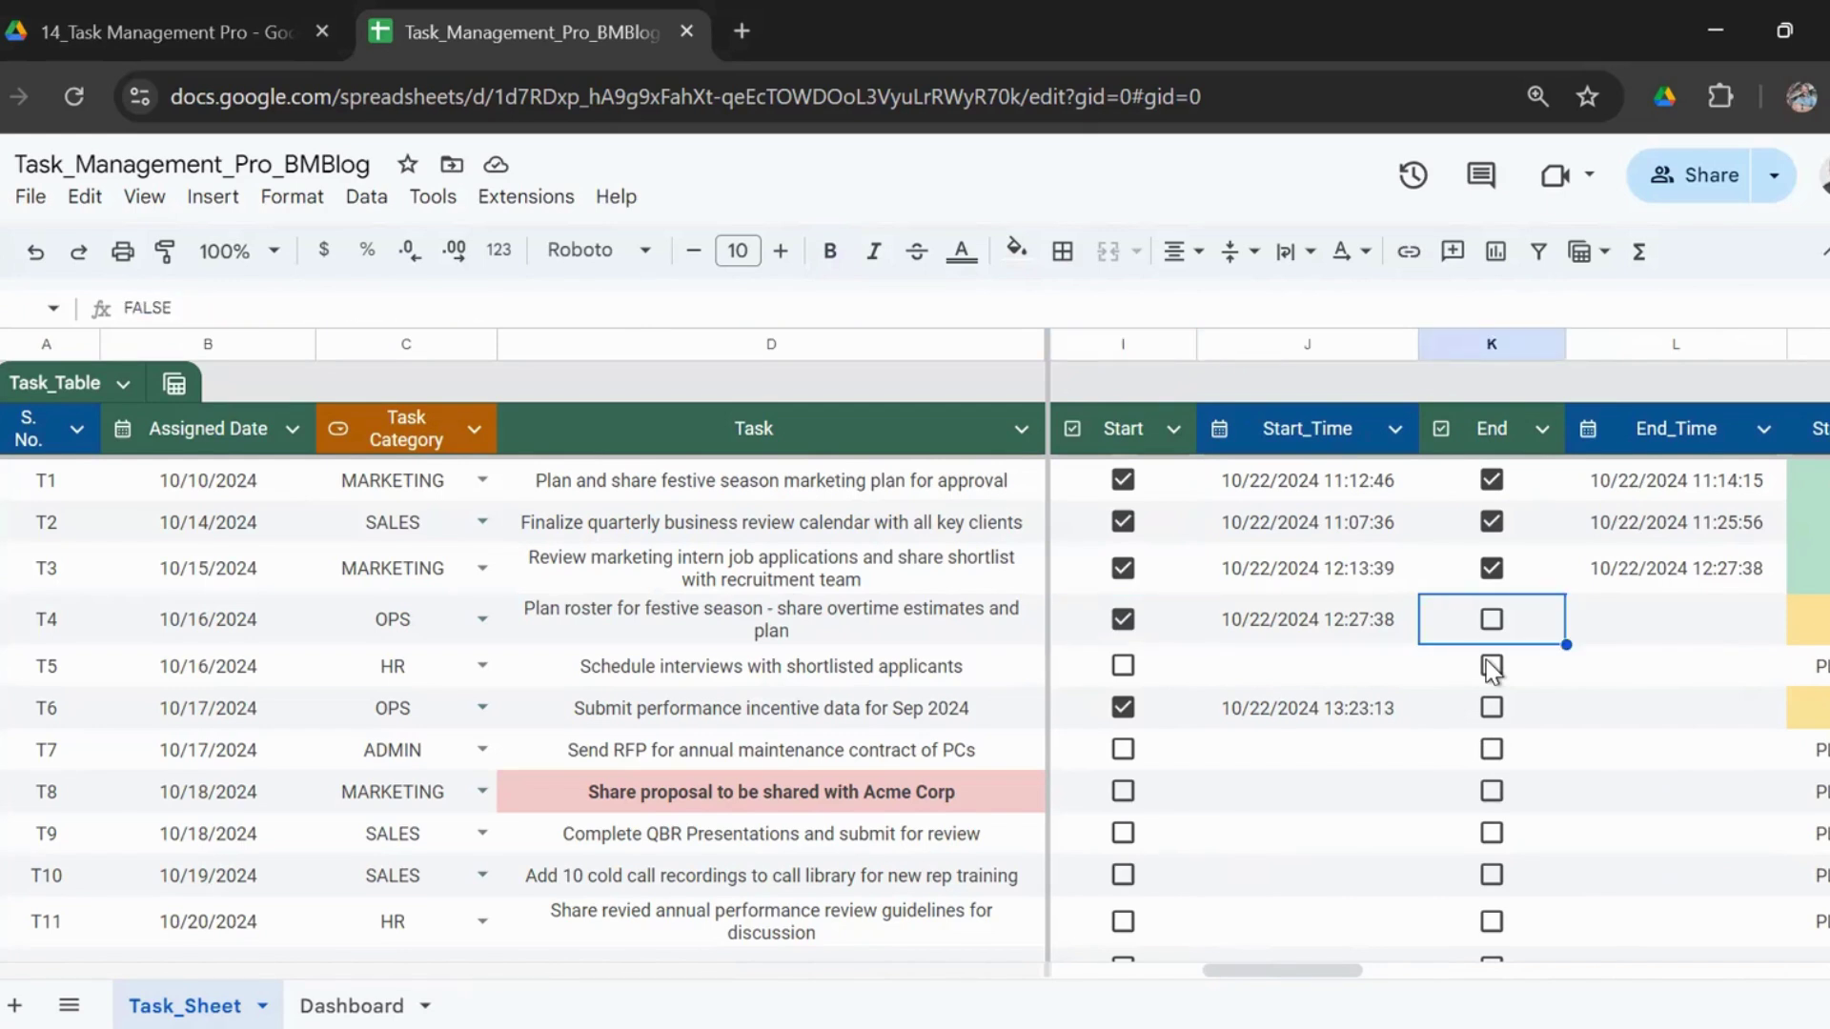
{"action": "key", "text": "Left"}
{"action": "key", "text": "Left"}
{"action": "key", "text": "Left"}
{"action": "key", "text": "Left"}
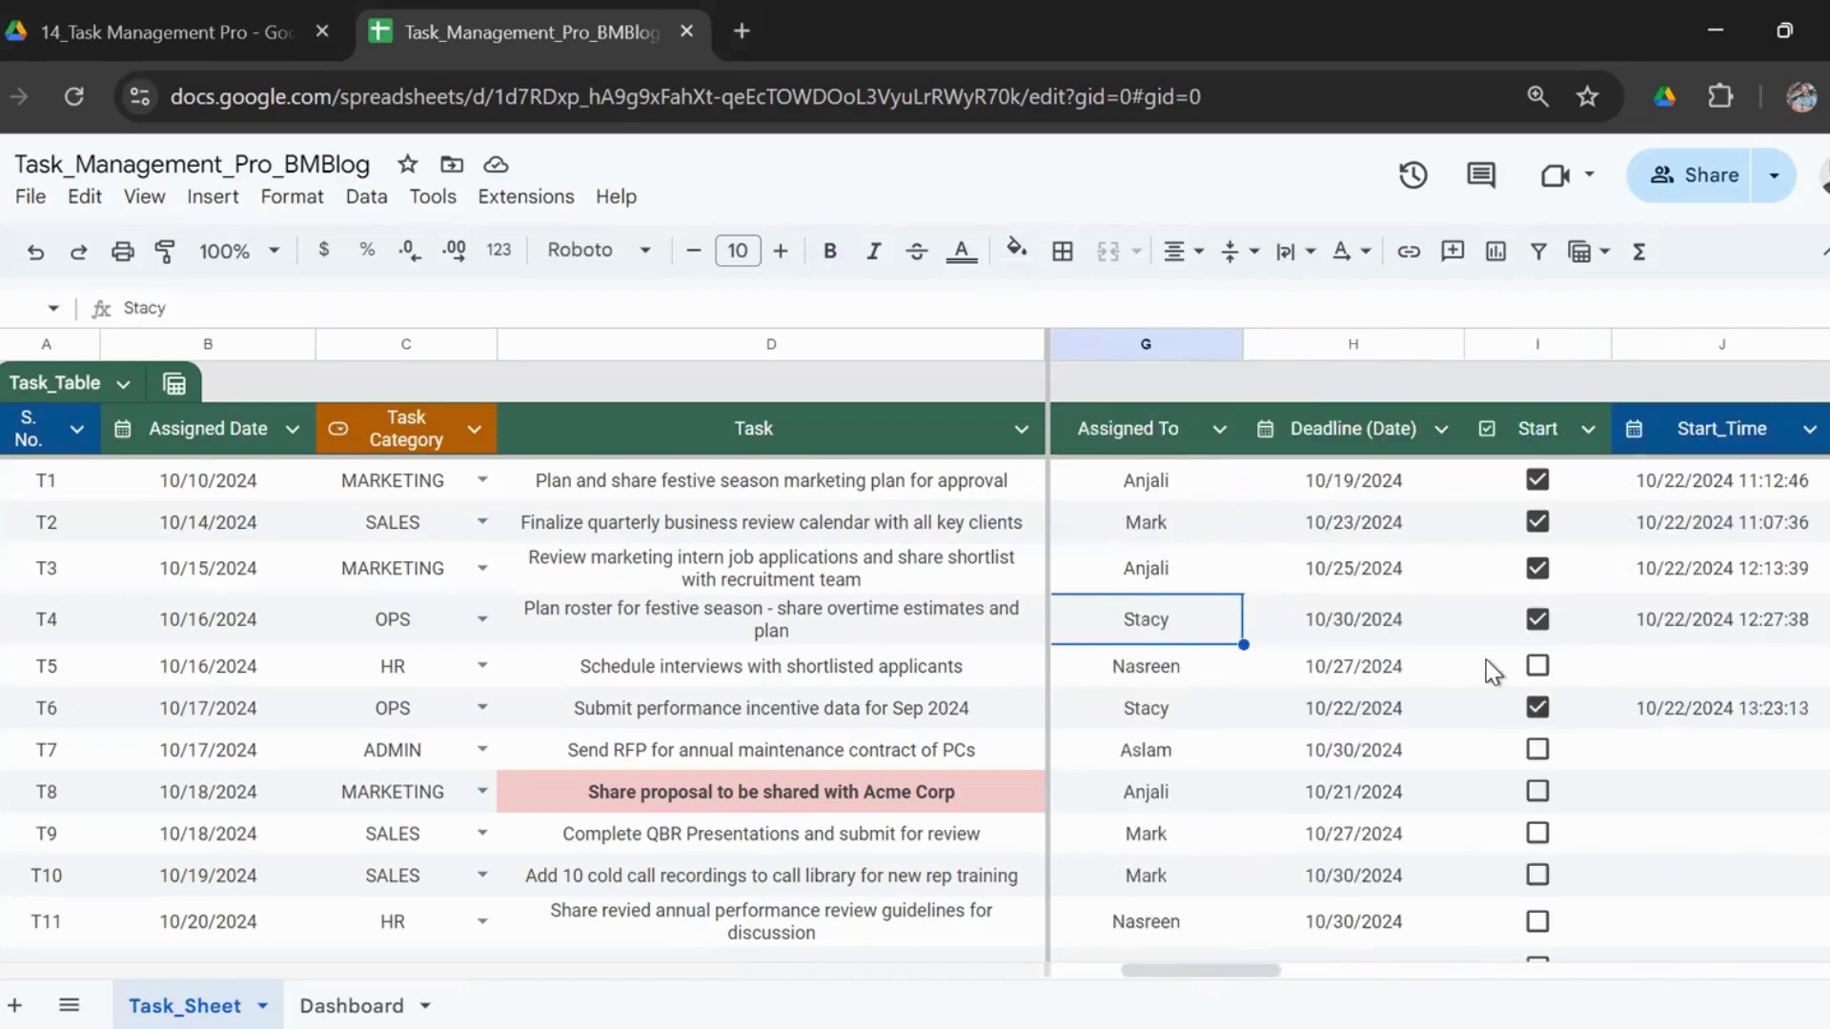
{"action": "key", "text": "Right"}
{"action": "key", "text": "Right"}
{"action": "key", "text": "Right"}
{"action": "key", "text": "Right"}
{"action": "key", "text": "Right"}
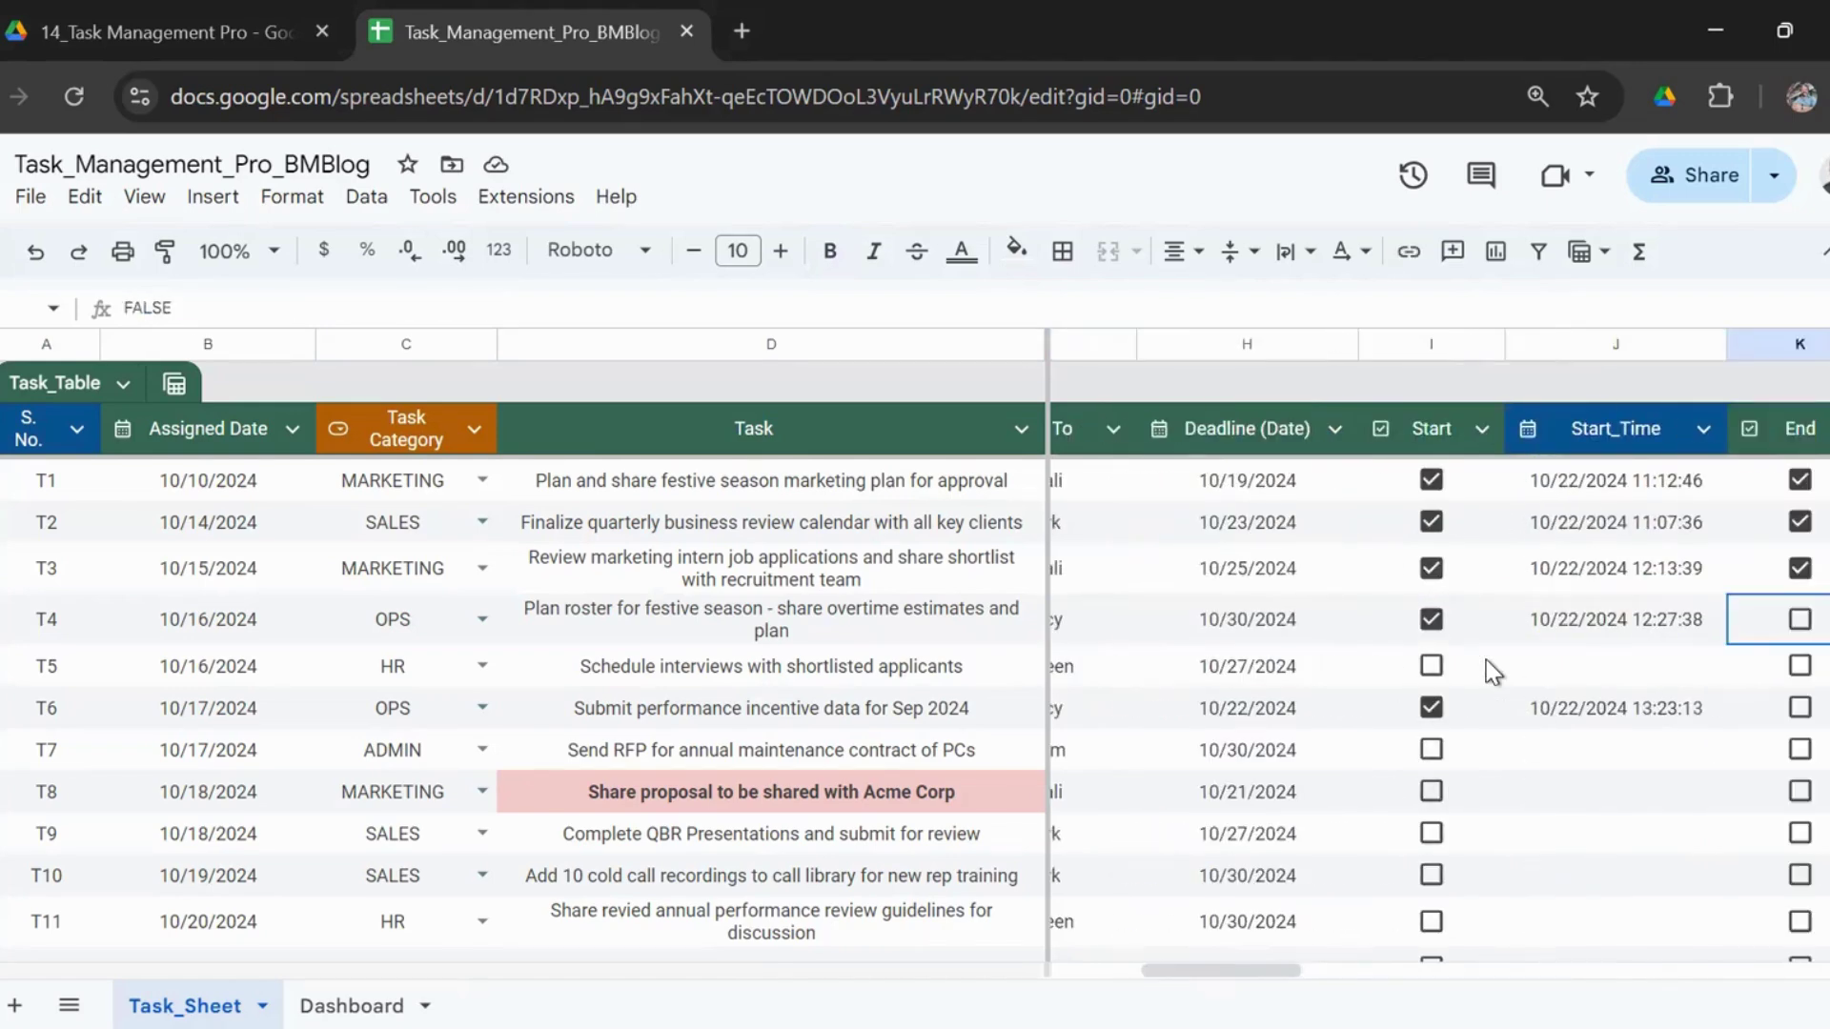
{"action": "key", "text": "Right"}
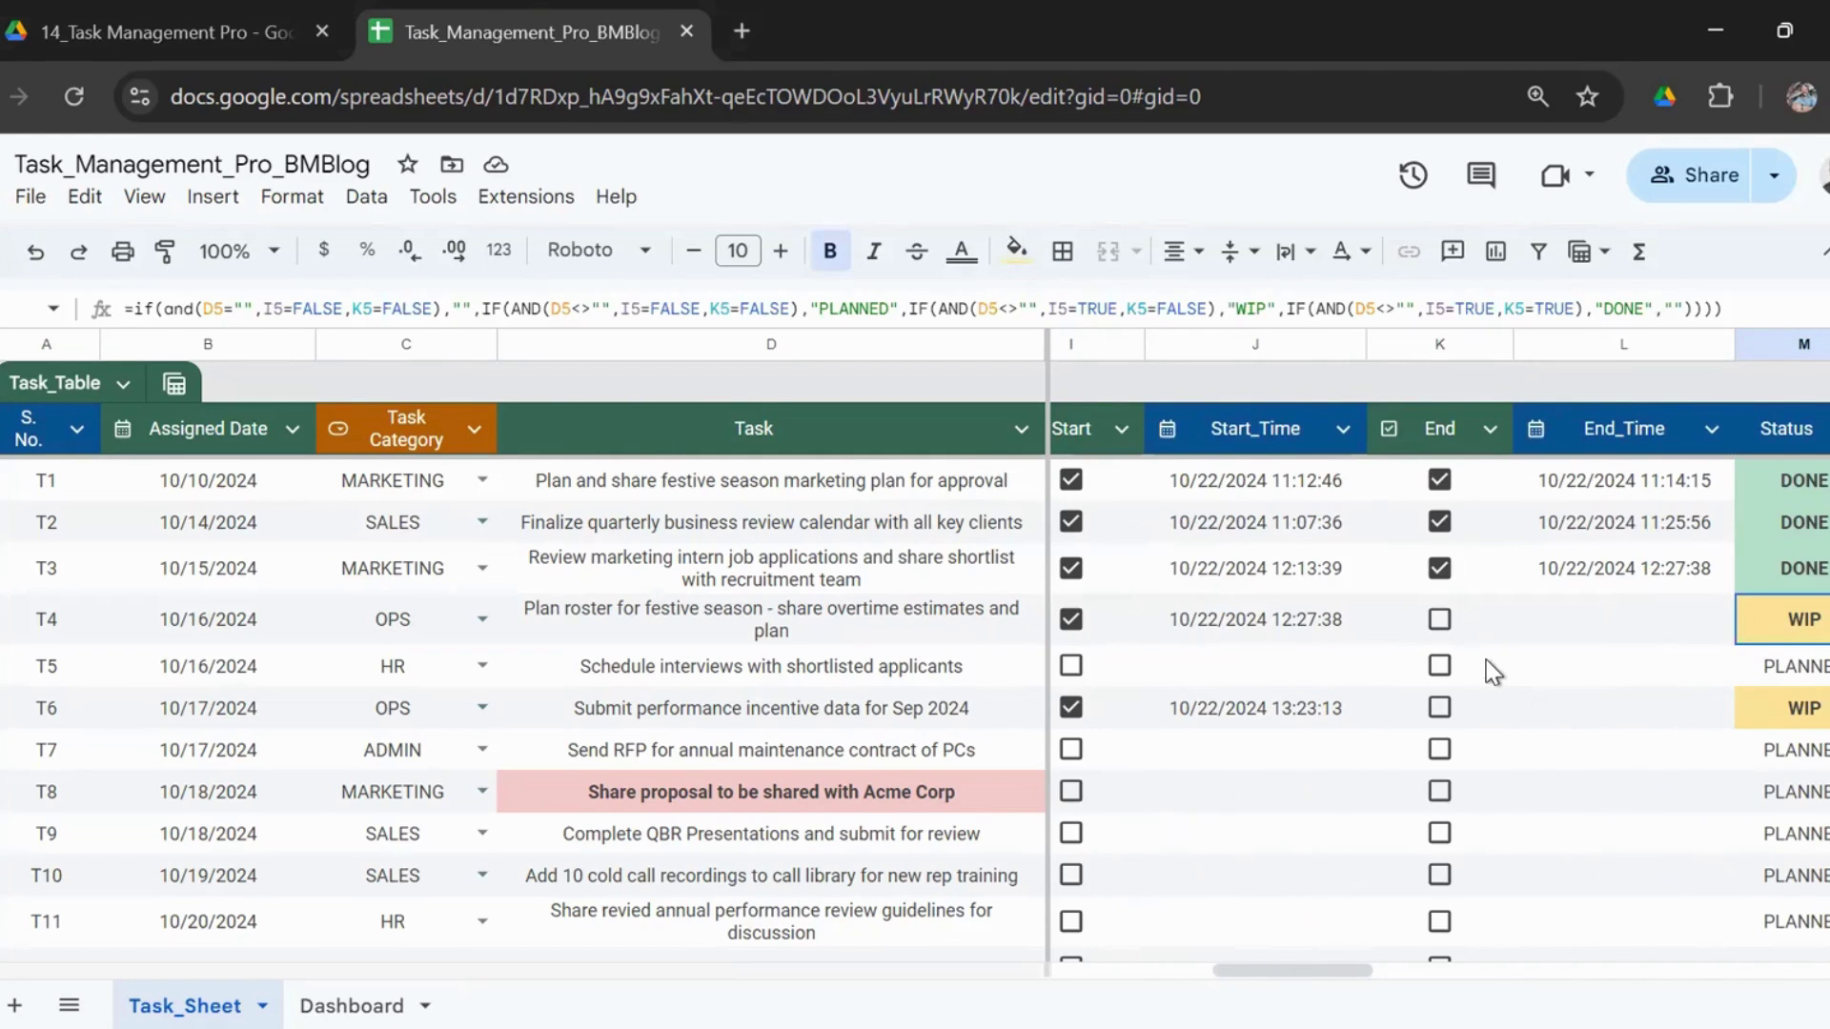
{"action": "key", "text": "Left"}
{"action": "key", "text": "Left"}
{"action": "key", "text": "Left"}
{"action": "key", "text": "Left"}
{"action": "key", "text": "Down"}
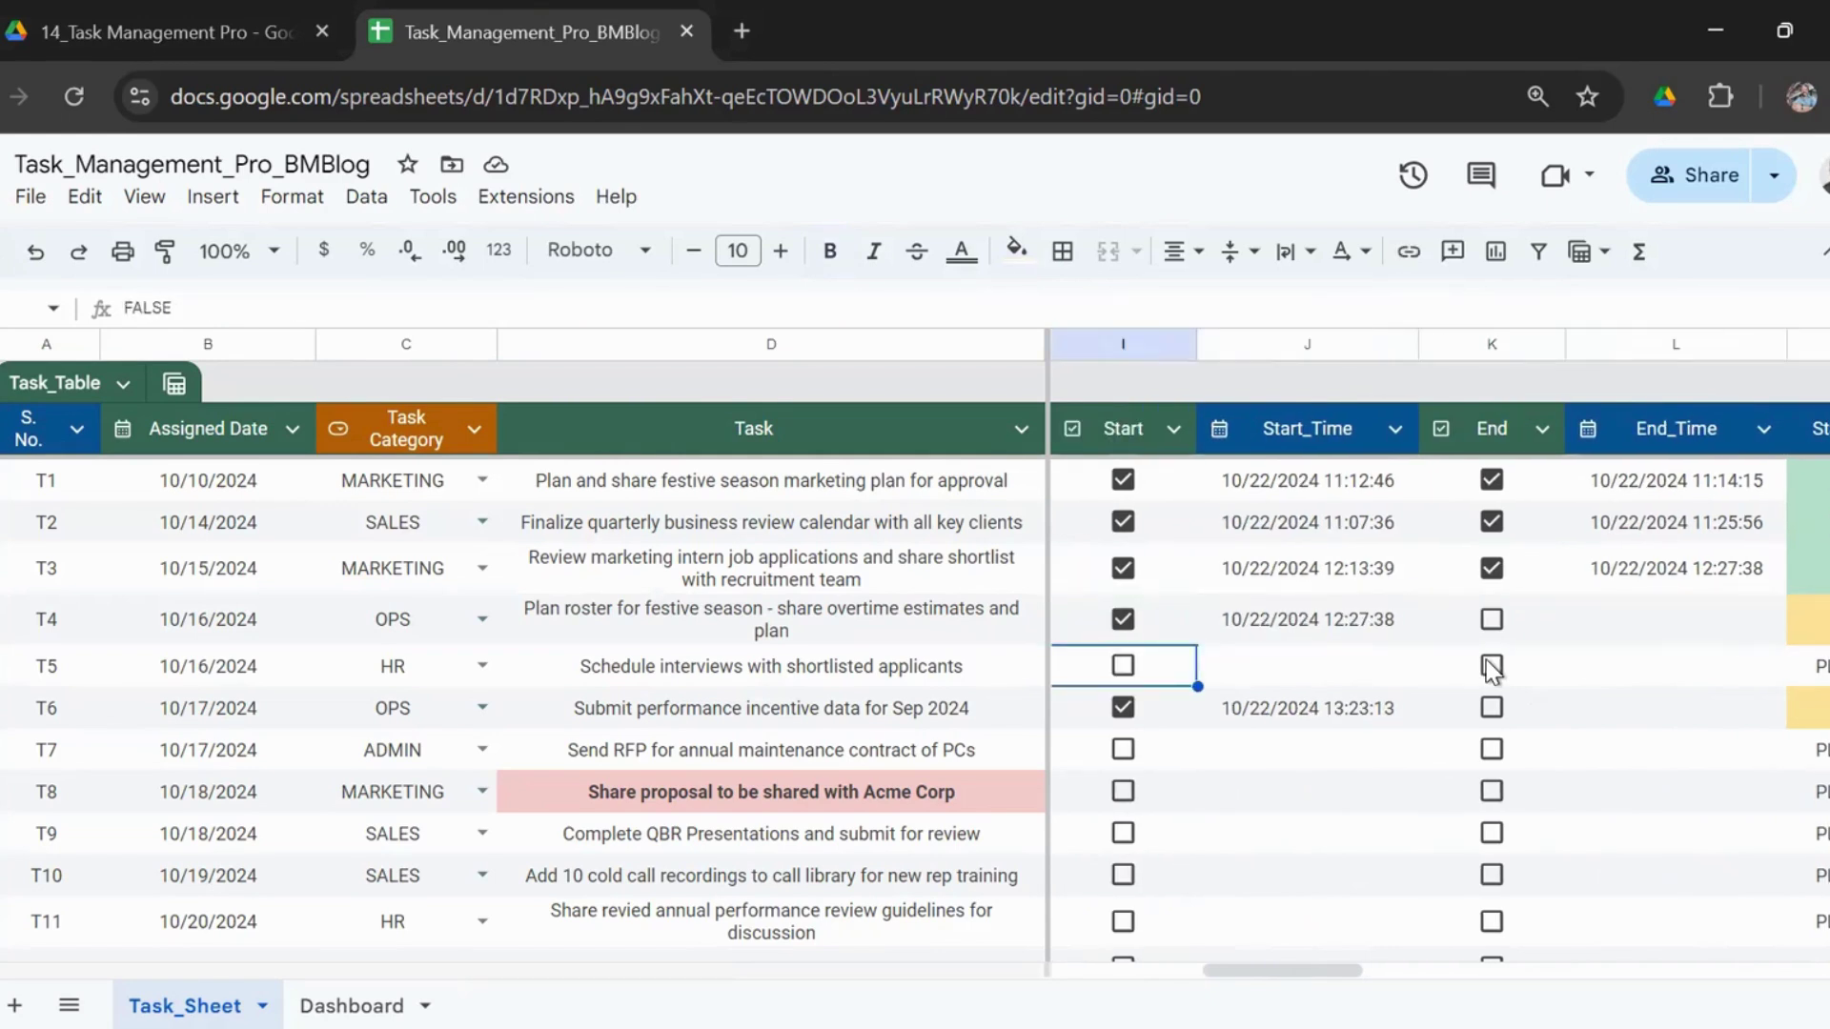
{"action": "key", "text": "Left"}
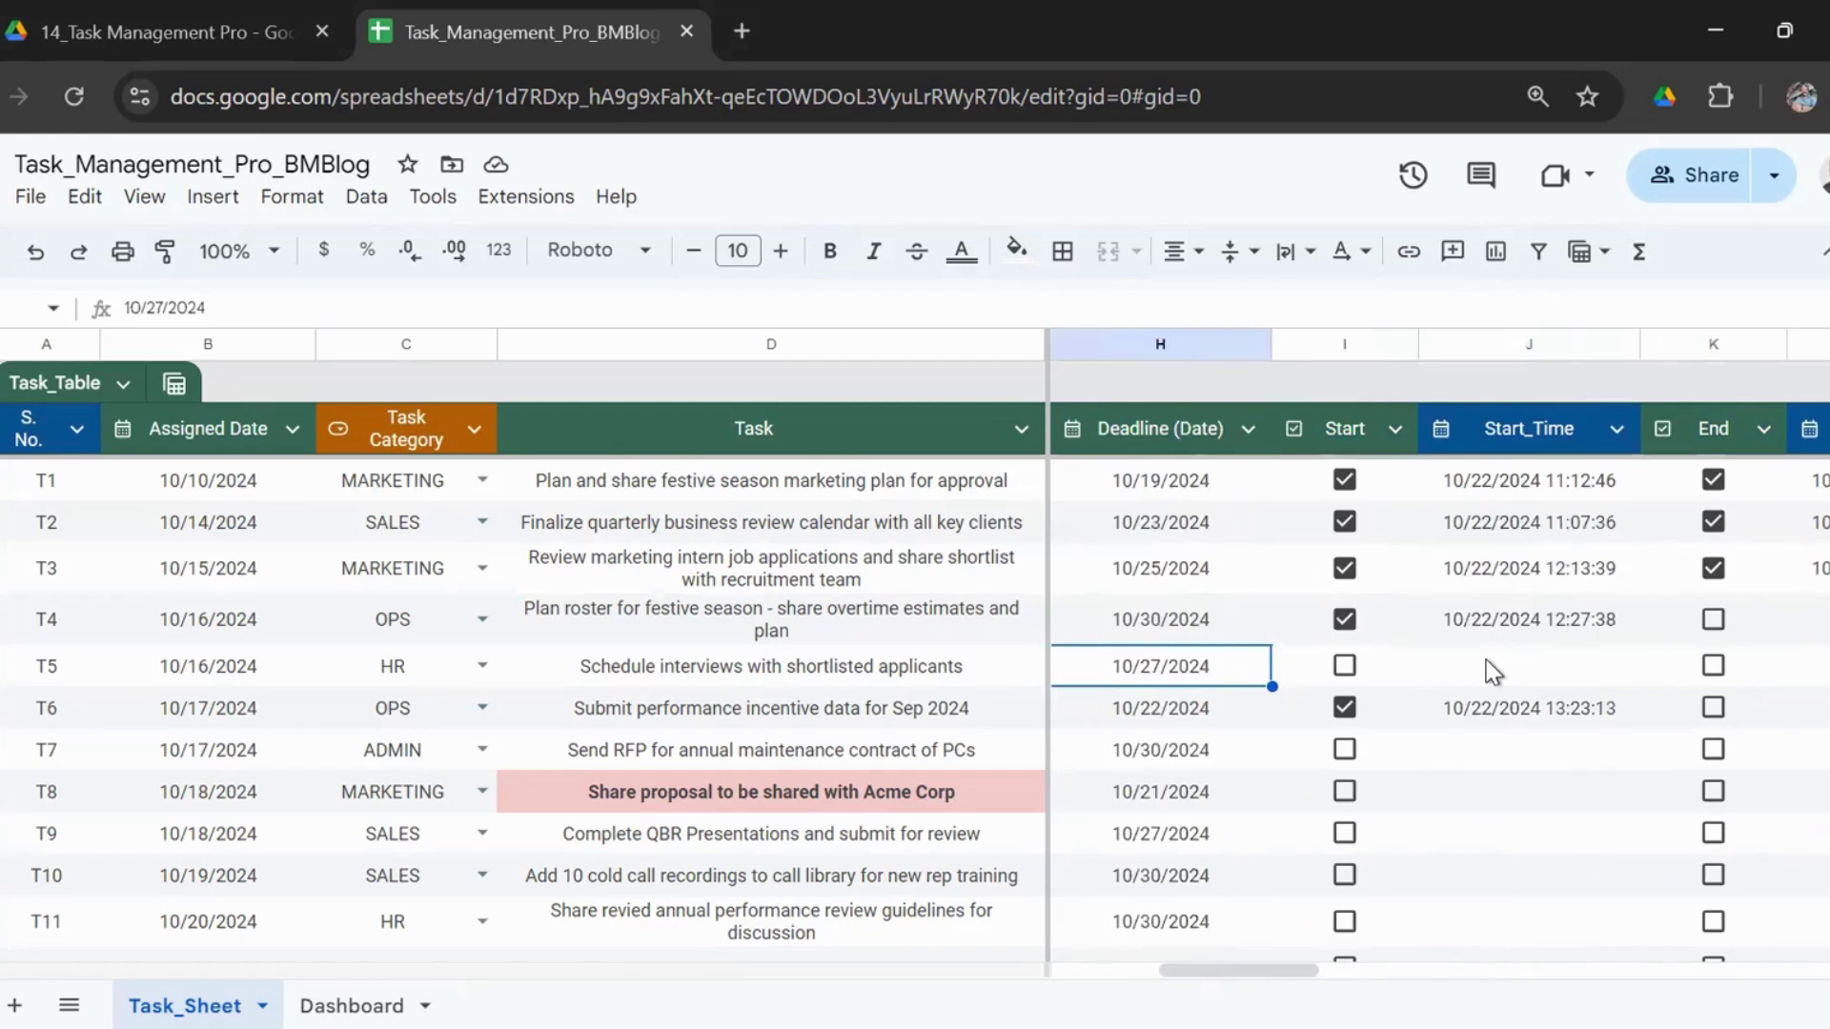
{"action": "key", "text": "Right"}
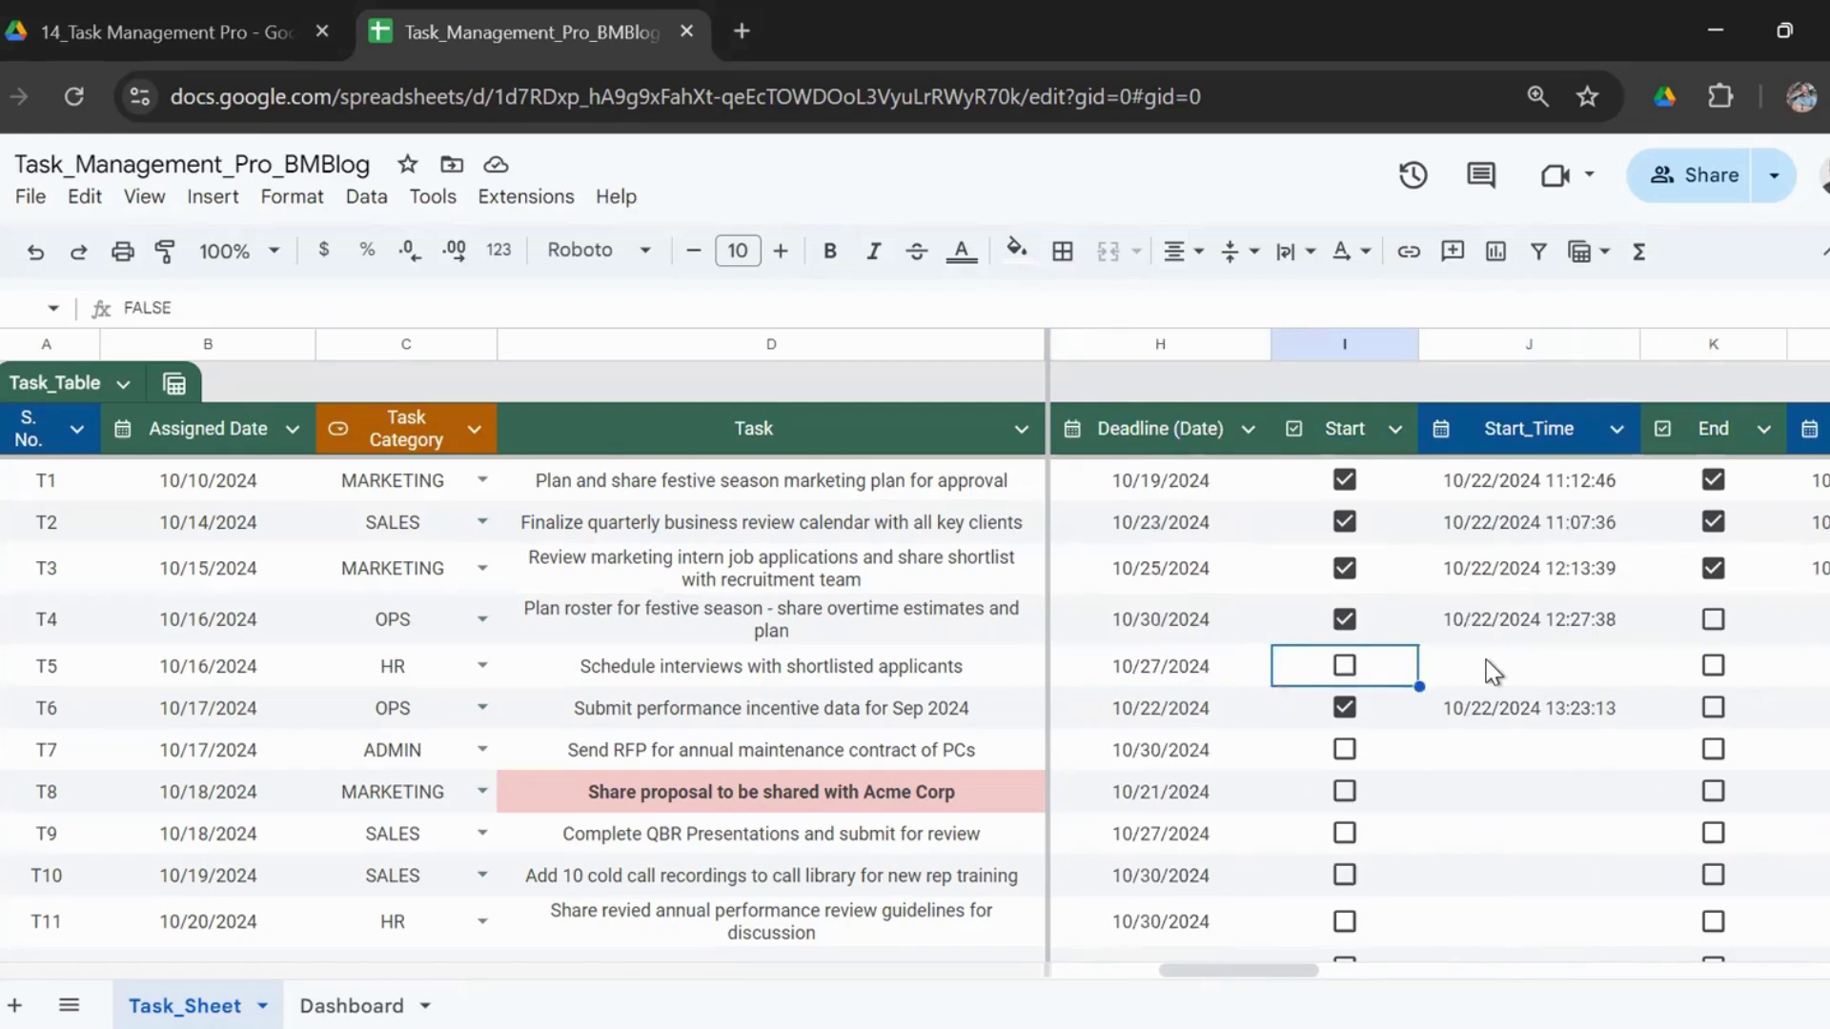
{"action": "key", "text": "Right"}
{"action": "key", "text": "Right"}
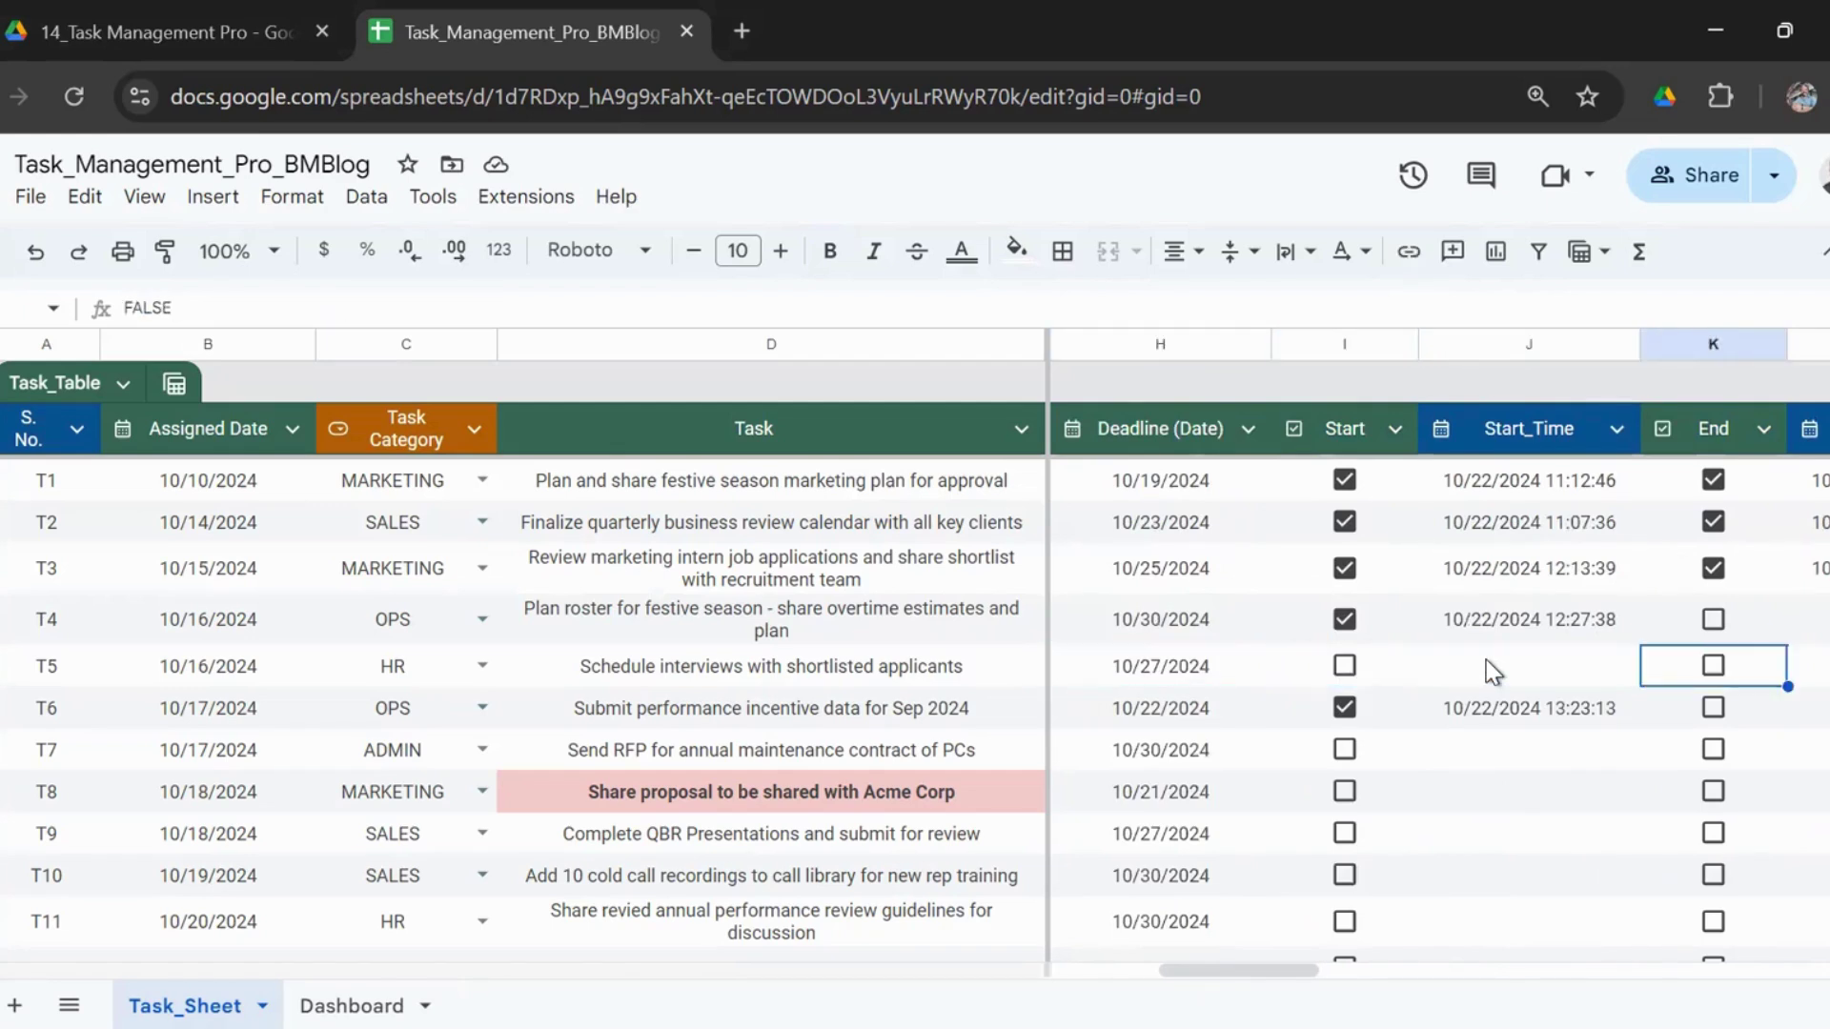
{"action": "key", "text": "Right"}
{"action": "key", "text": "Right"}
{"action": "key", "text": "Right"}
{"action": "key", "text": "Left"}
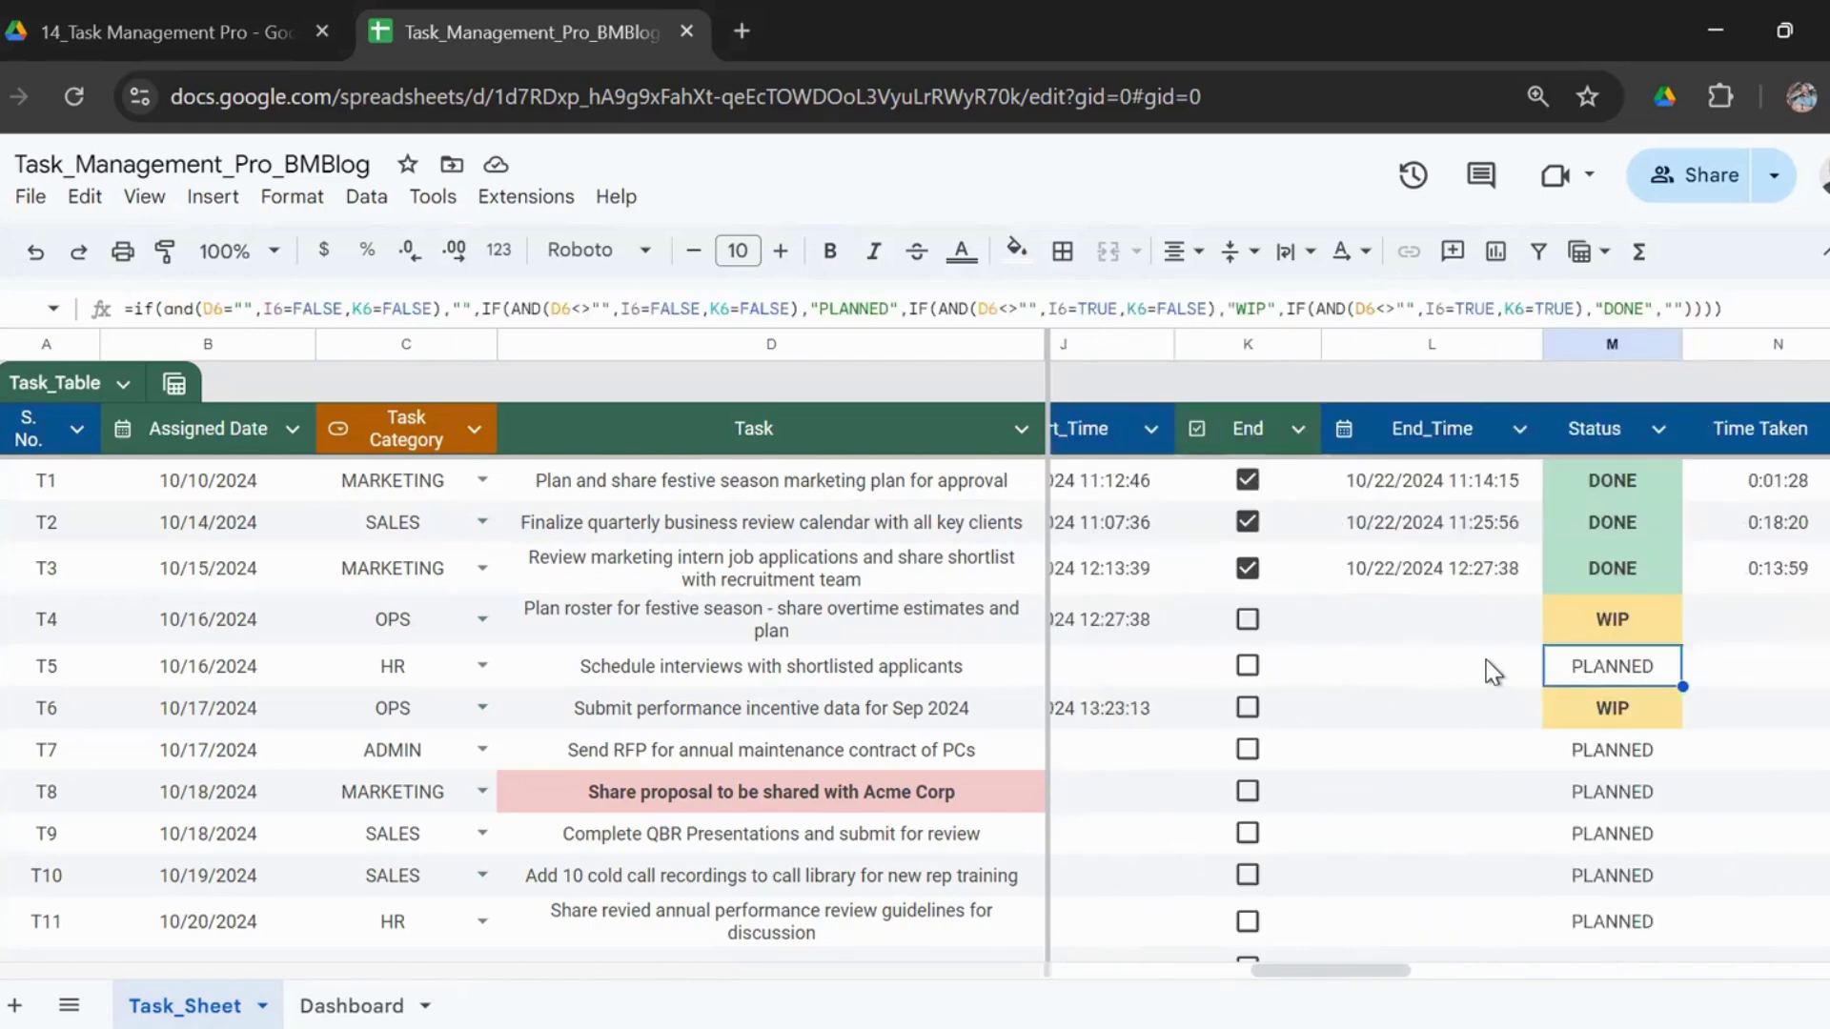
{"action": "key", "text": "Left"}
{"action": "key", "text": "Left"}
{"action": "key", "text": "Right"}
{"action": "key", "text": "Right"}
{"action": "key", "text": "Left"}
{"action": "key", "text": "Left"}
{"action": "key", "text": "Left"}
{"action": "key", "text": "Left"}
{"action": "key", "text": "Left"}
{"action": "key", "text": "Left"}
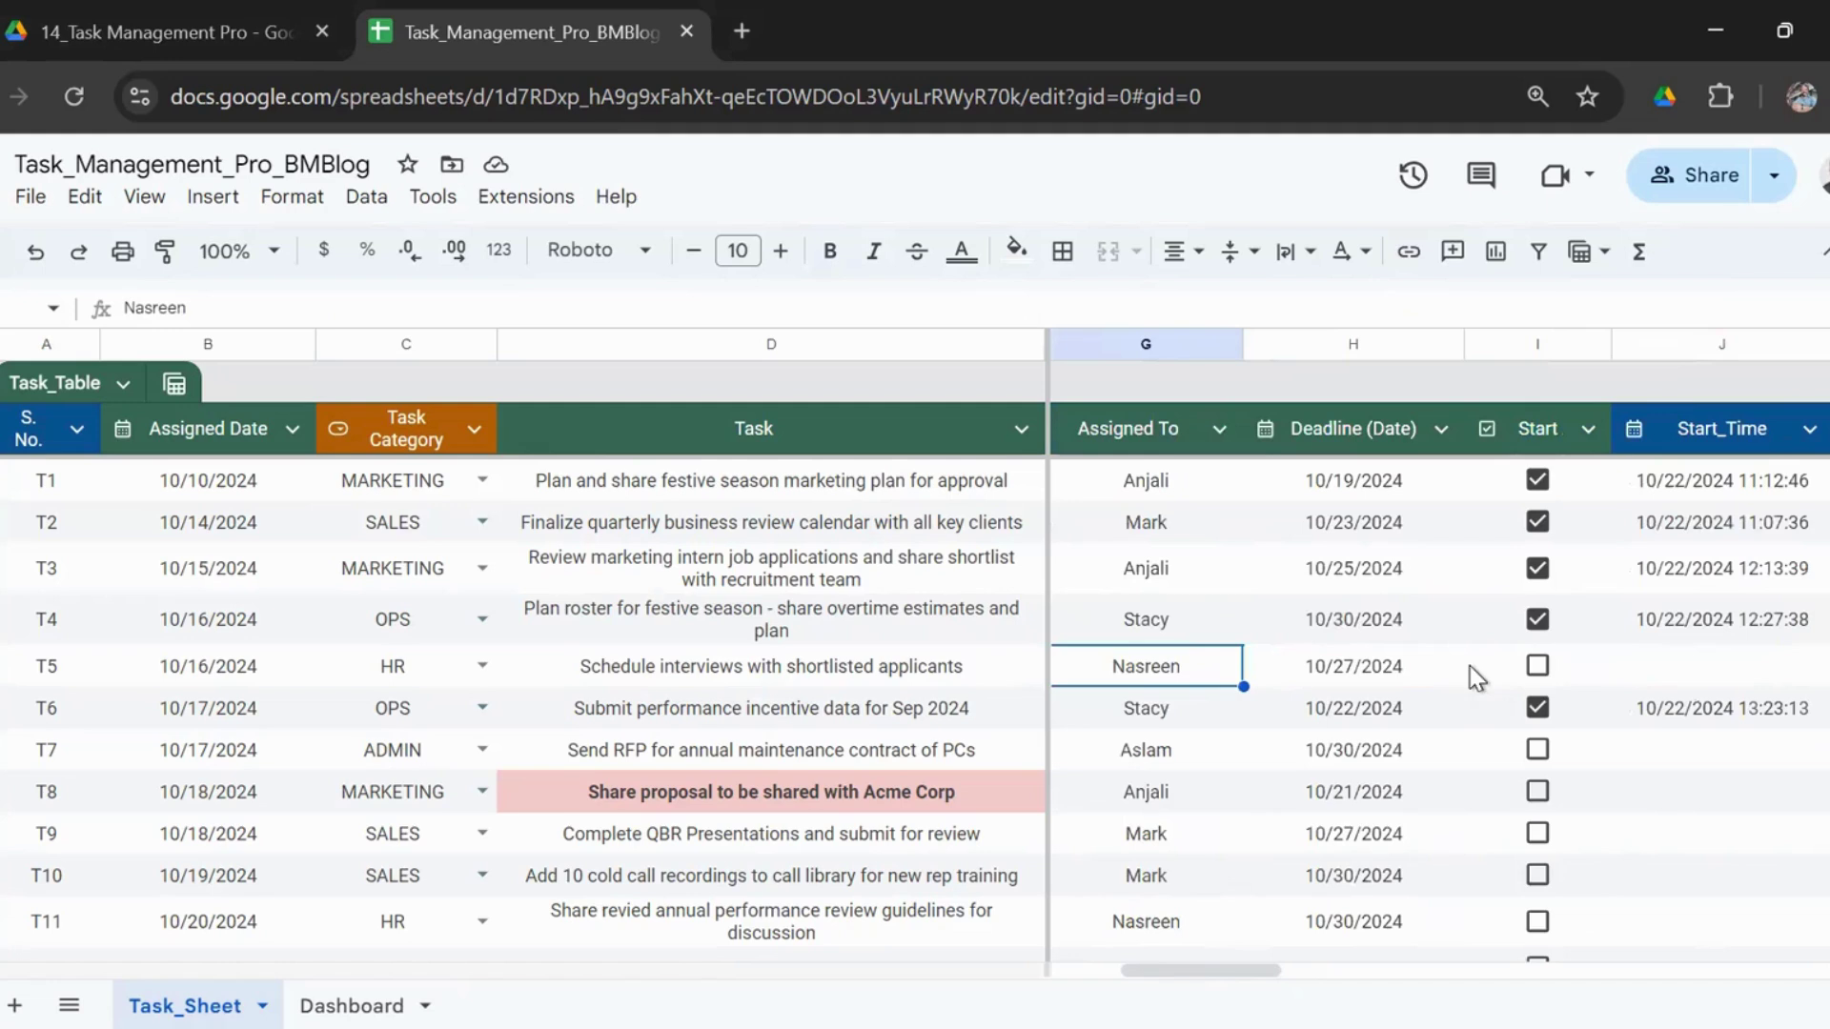
- Start task T5, confirm its Start_Time timestamp and WIP status, and check T4's empty Time Taken
{"action": "left_click", "coordinate": [1537, 666]}
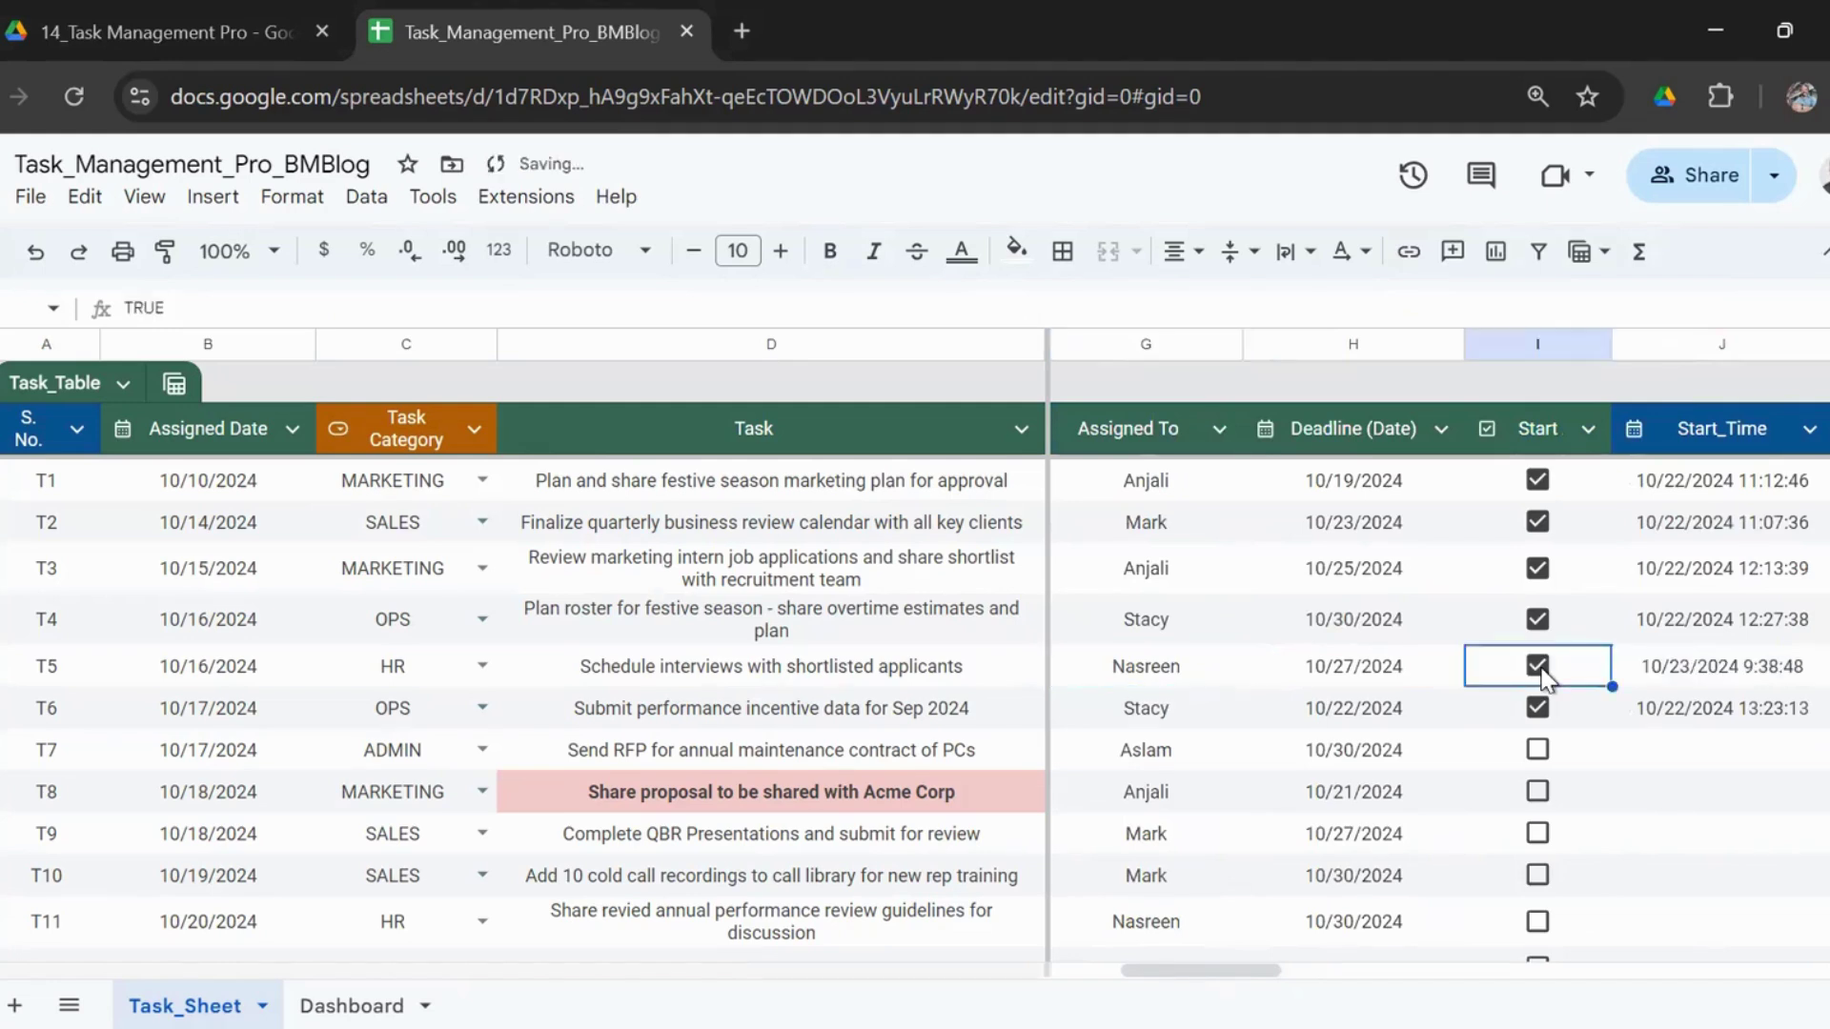
{"action": "key", "text": "Right"}
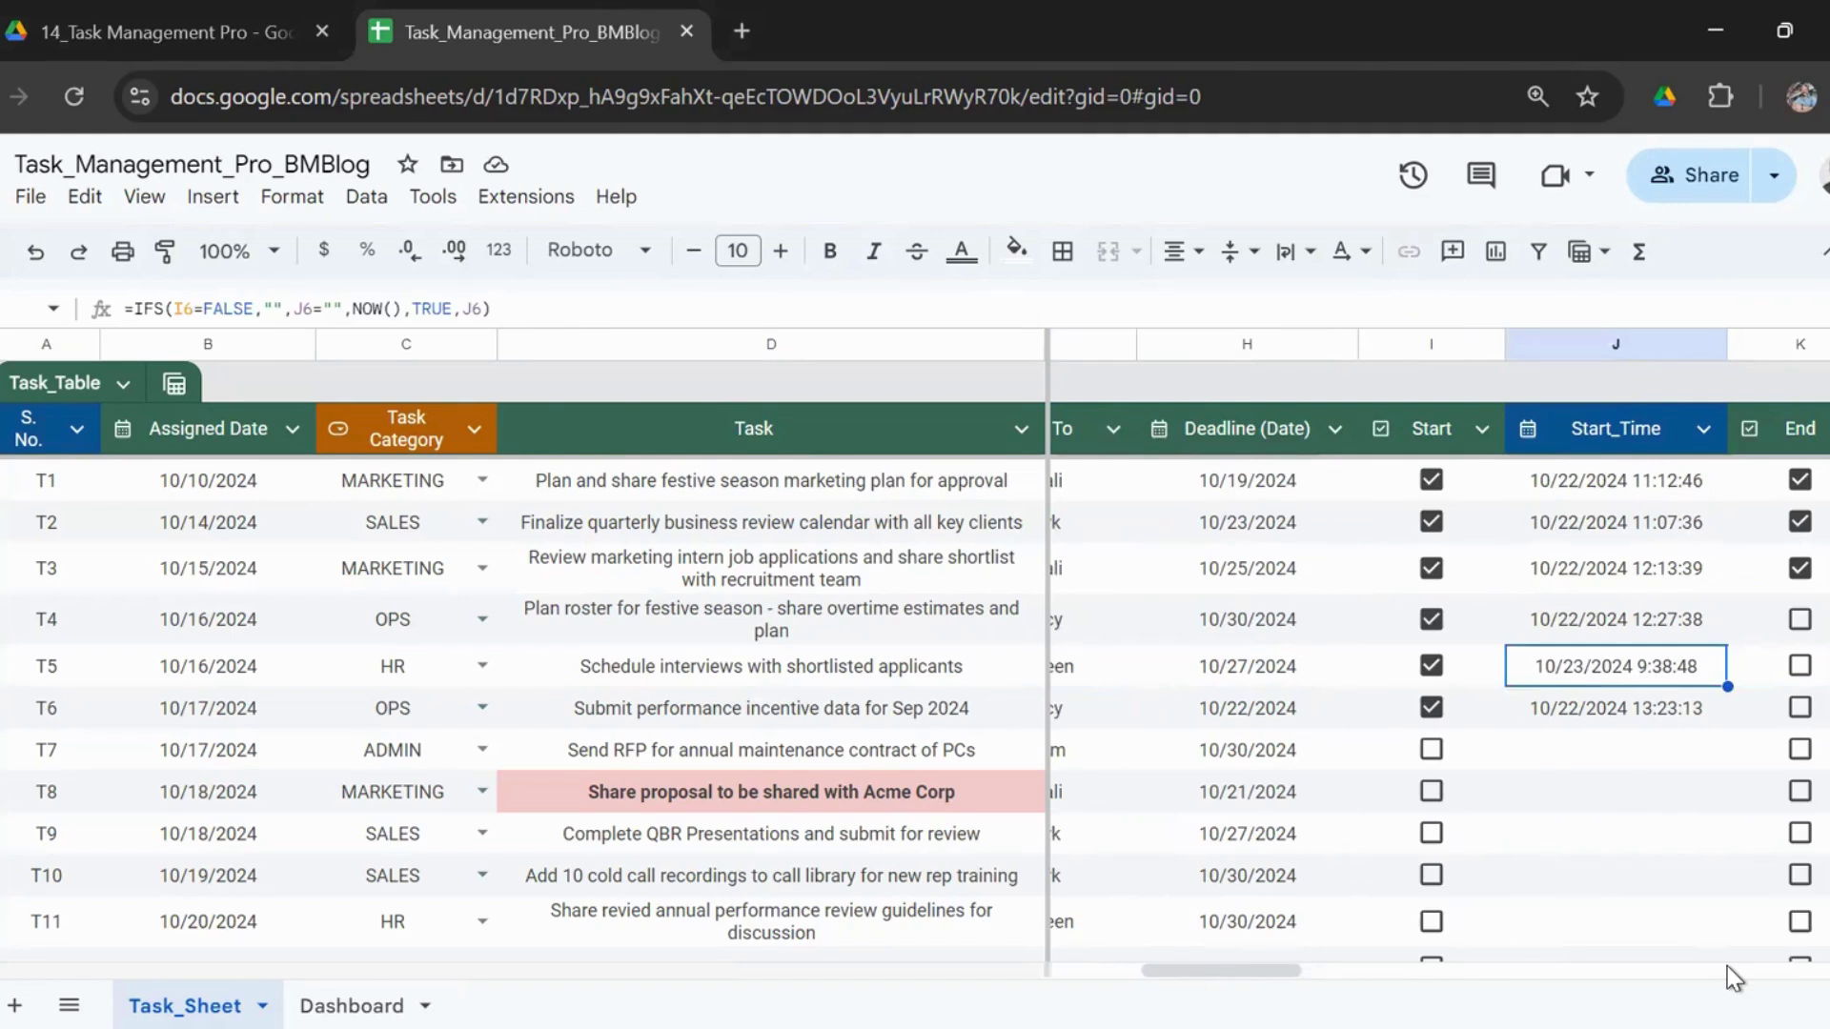
{"action": "key", "text": "Right"}
{"action": "key", "text": "Right"}
{"action": "key", "text": "Right"}
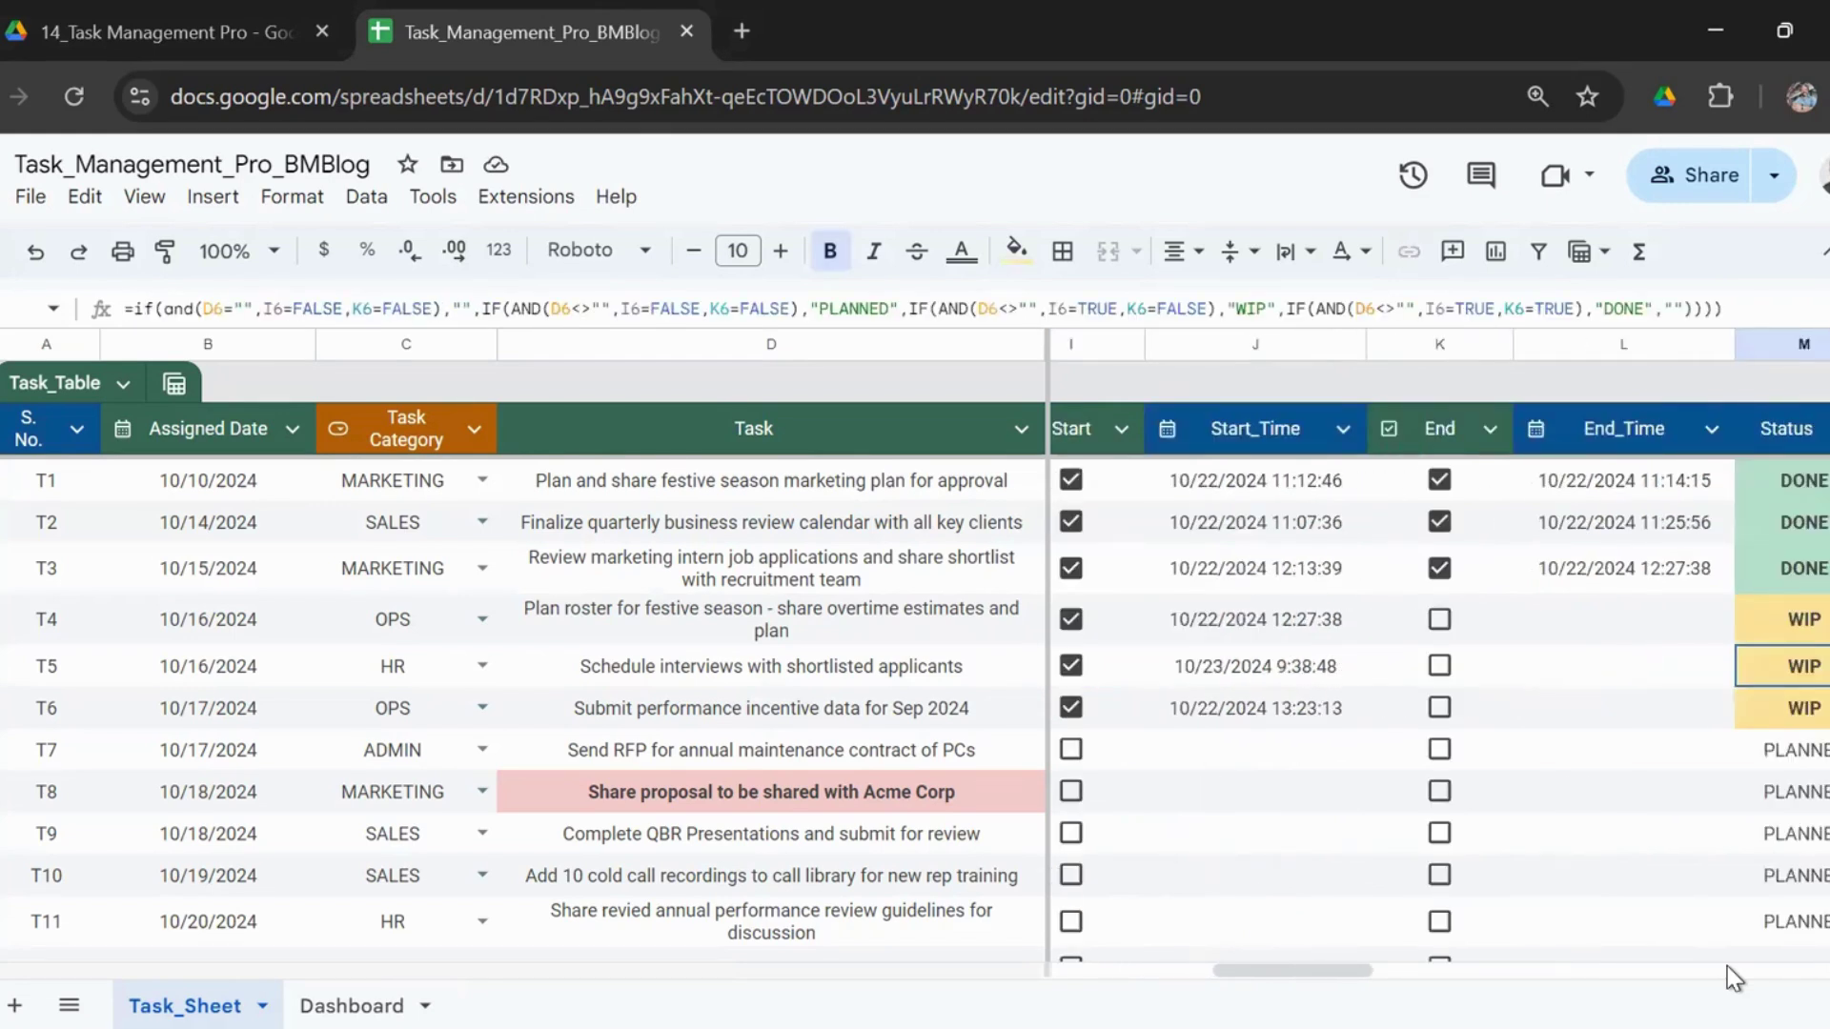
{"action": "key", "text": "Right"}
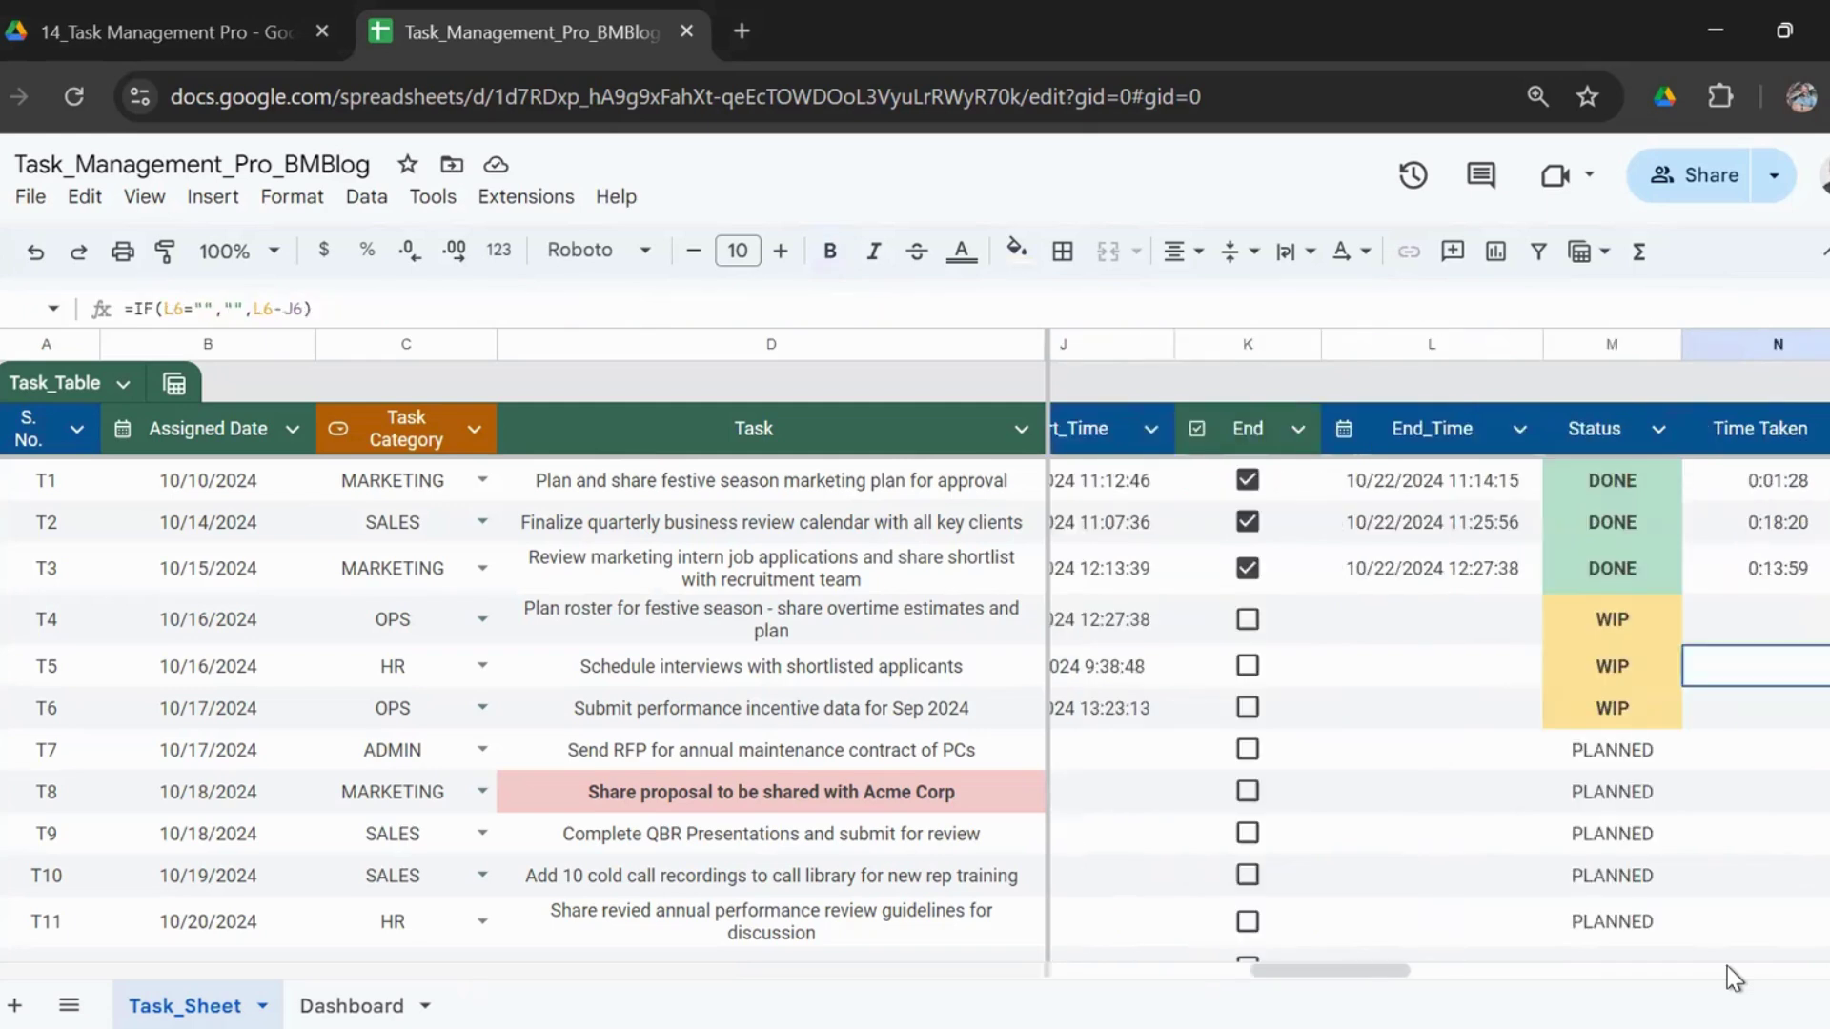
{"action": "key", "text": "Left"}
{"action": "key", "text": "Left"}
{"action": "key", "text": "Left"}
{"action": "key", "text": "Left"}
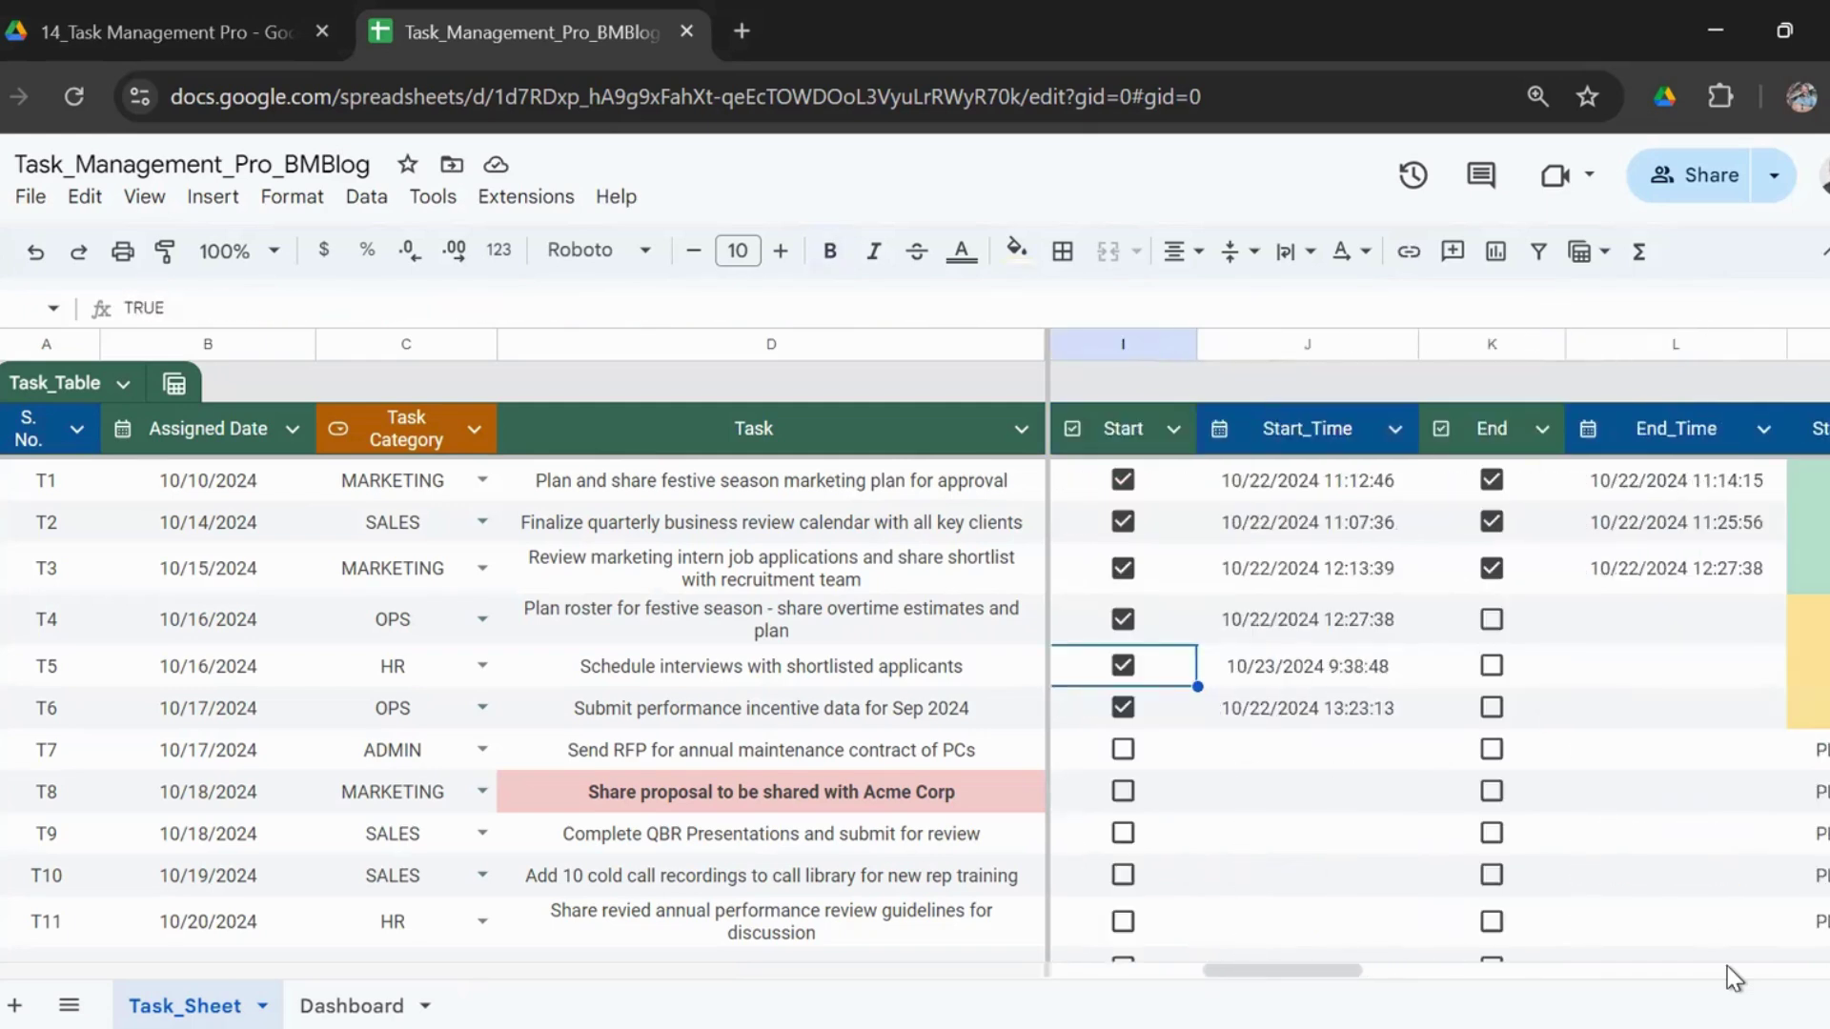
{"action": "key", "text": "Right"}
{"action": "key", "text": "Up"}
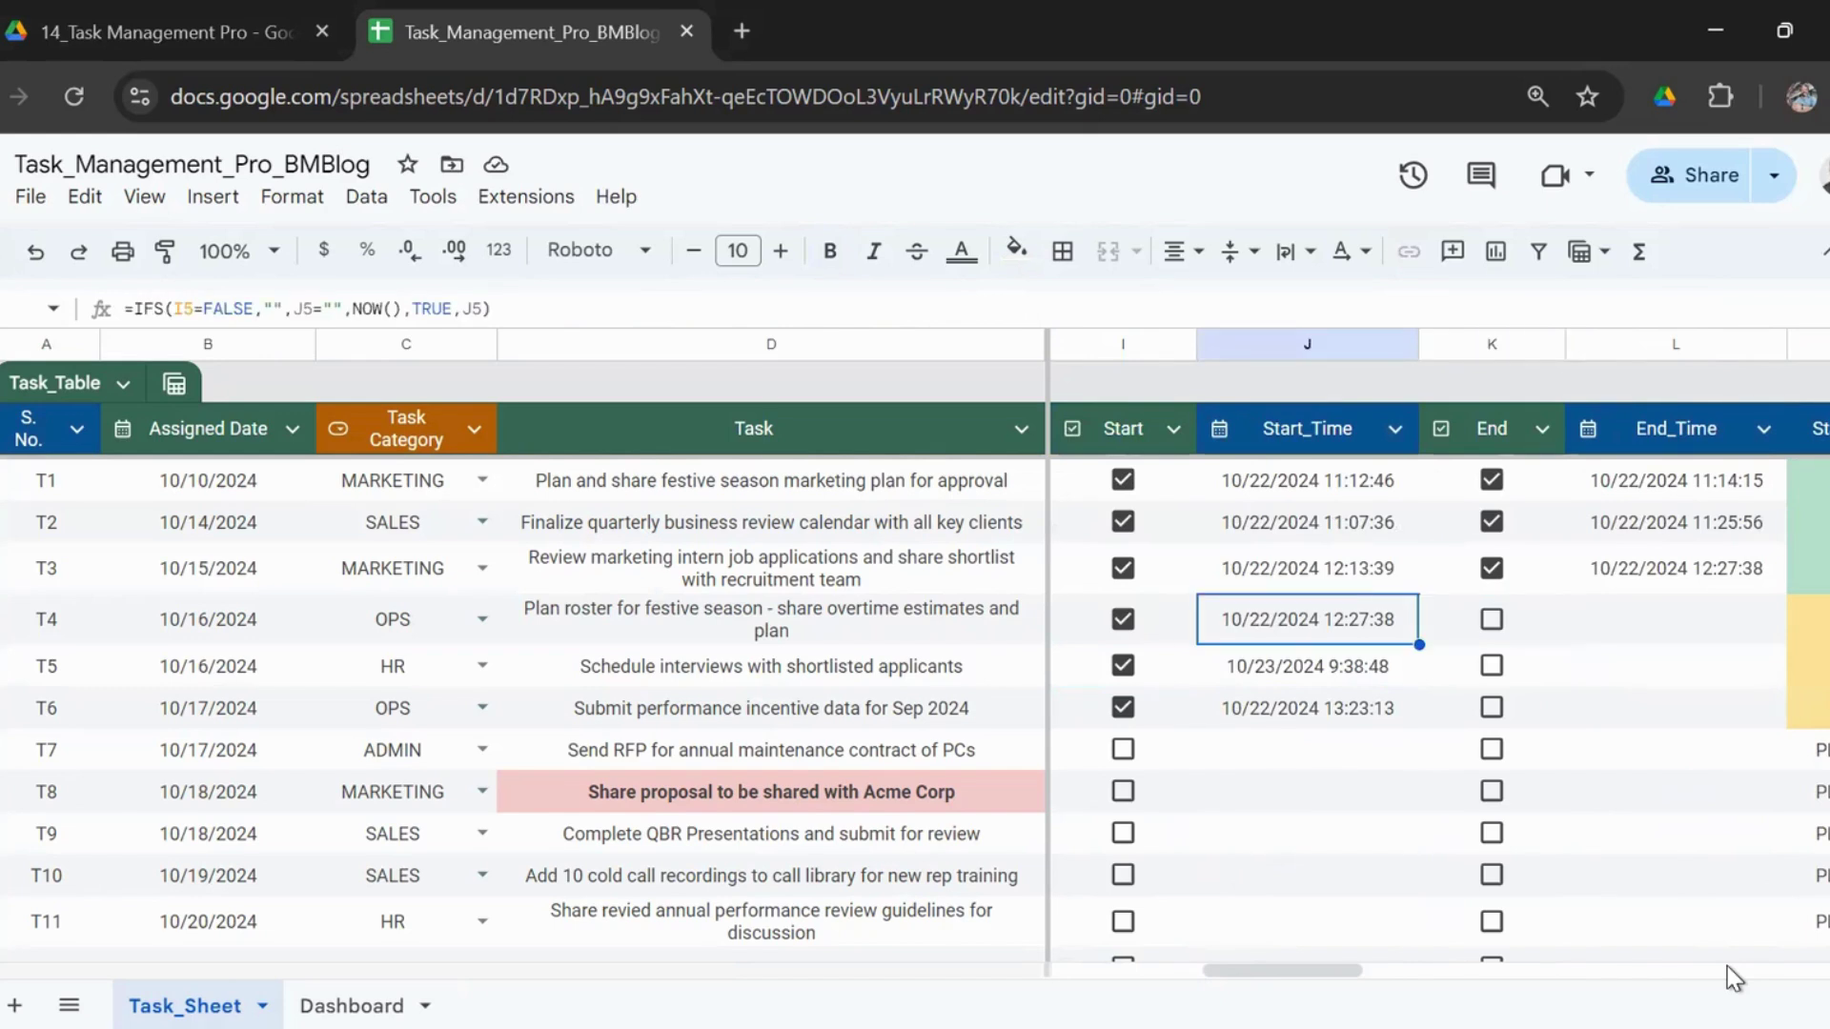
{"action": "key", "text": "Right"}
{"action": "key", "text": "Right"}
{"action": "key", "text": "Right"}
{"action": "key", "text": "Right"}
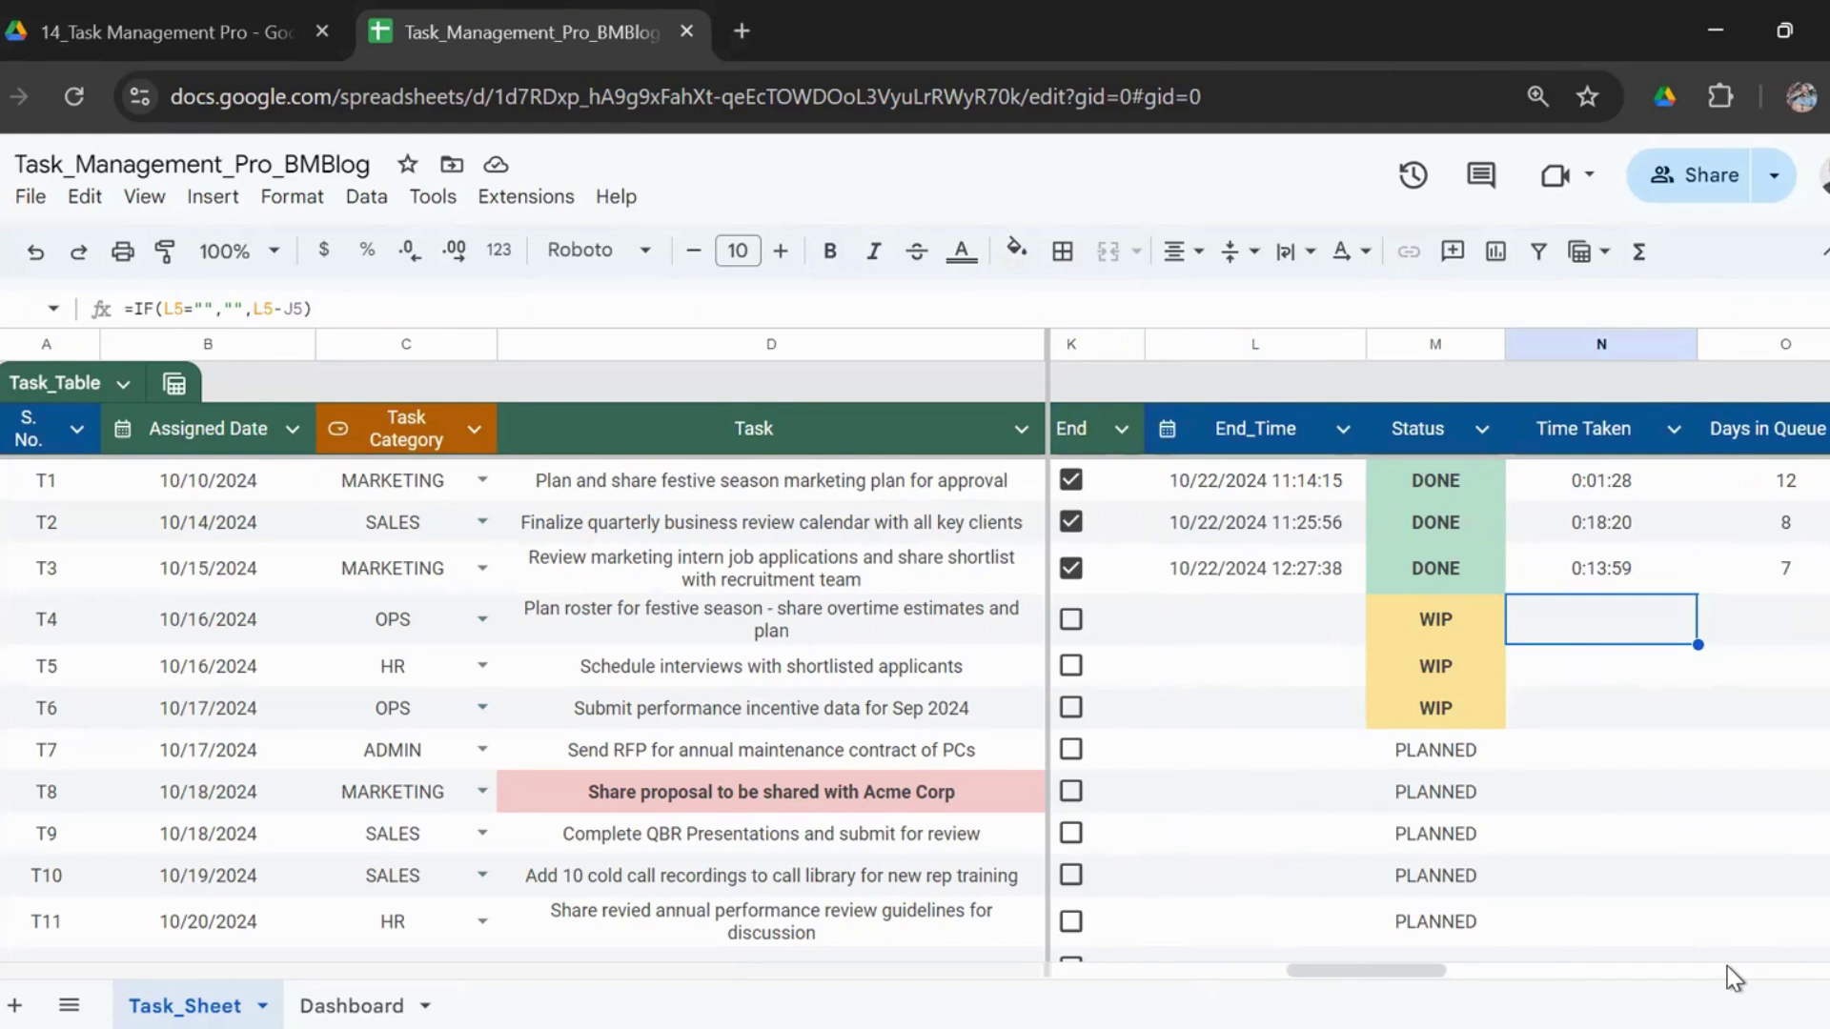
{"action": "key", "text": "Left"}
{"action": "key", "text": "Left"}
{"action": "key", "text": "Left"}
{"action": "key", "text": "Left"}
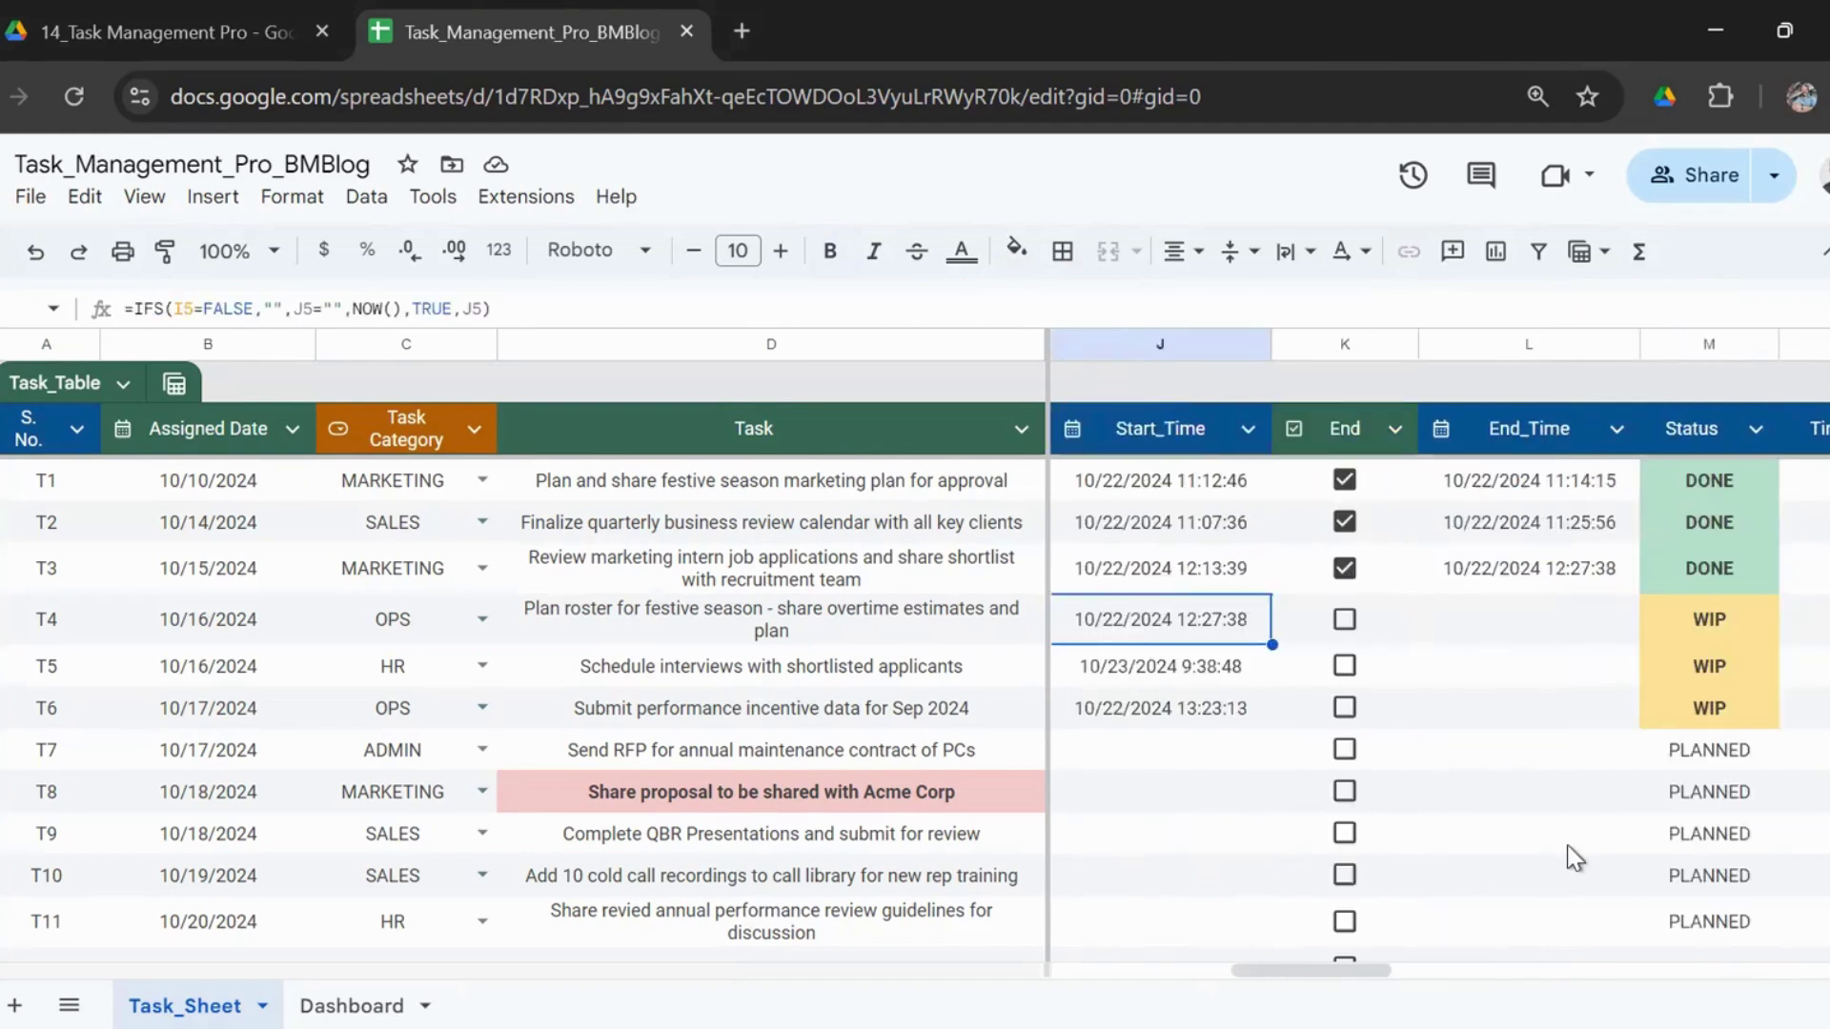
{"action": "left_click", "coordinate": [1345, 620]}
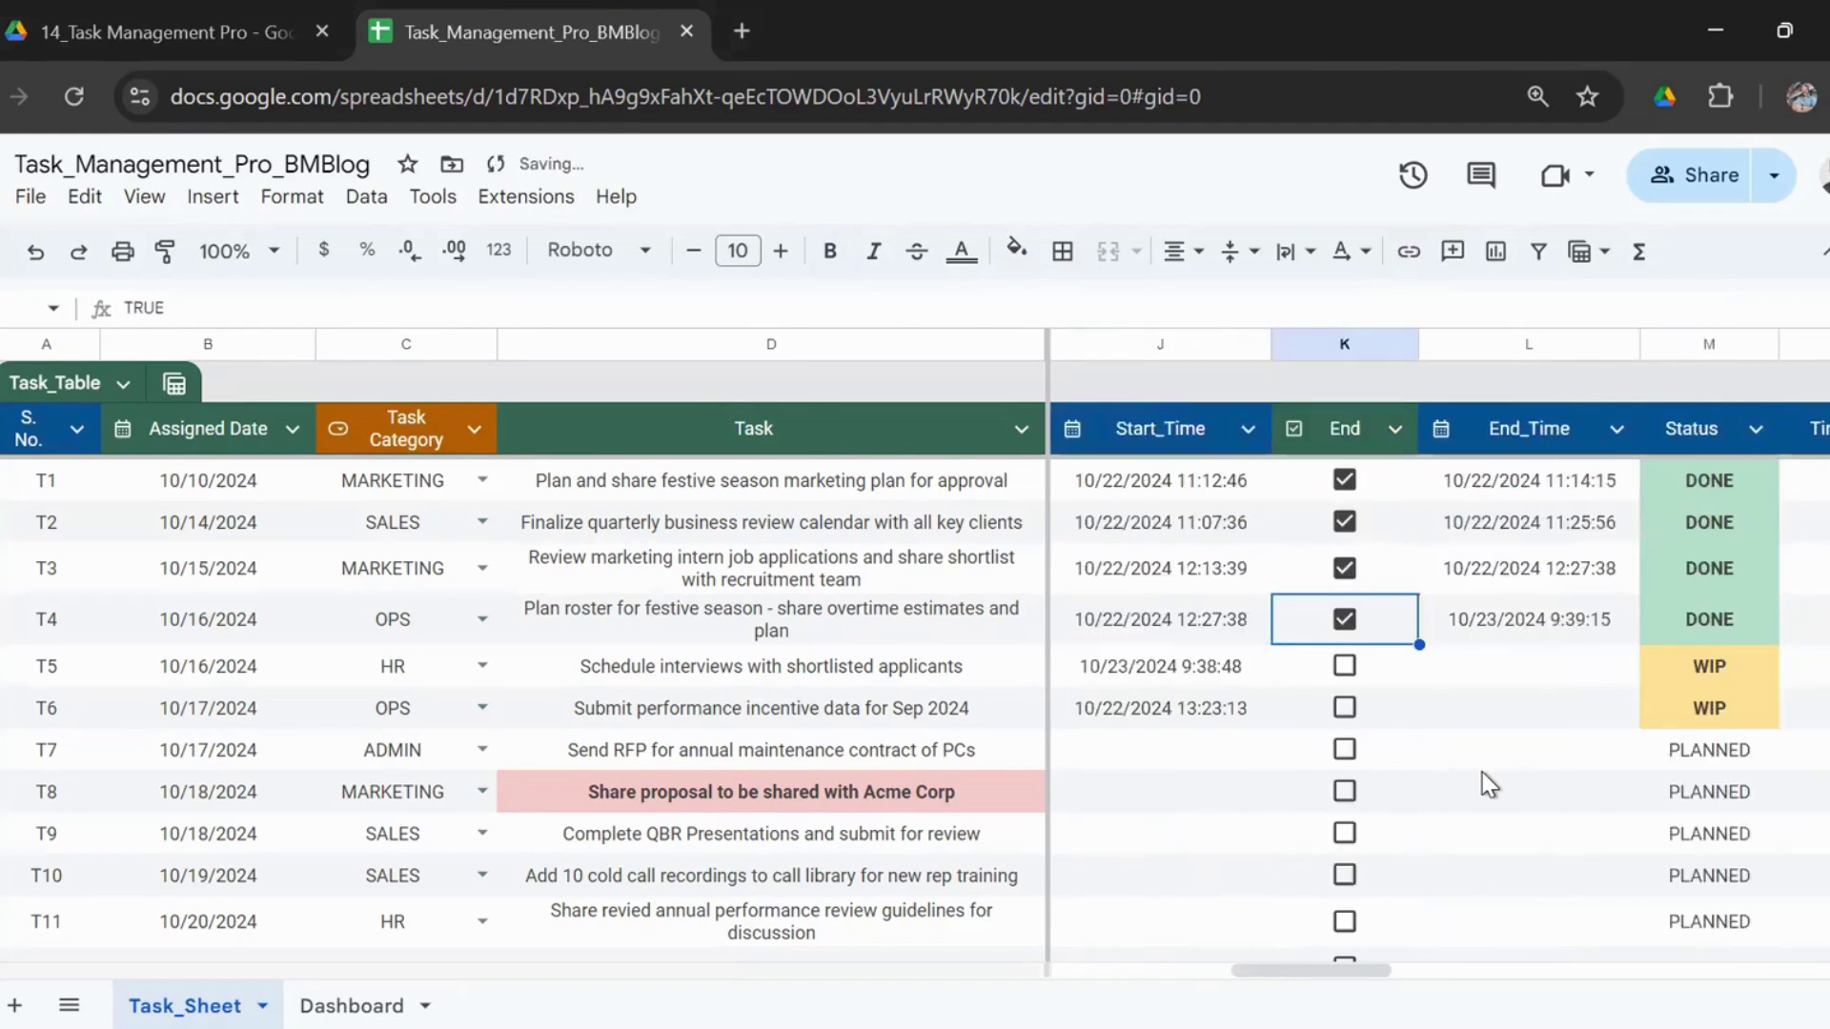
{"action": "key", "text": "Right"}
{"action": "key", "text": "Right"}
{"action": "key", "text": "Right"}
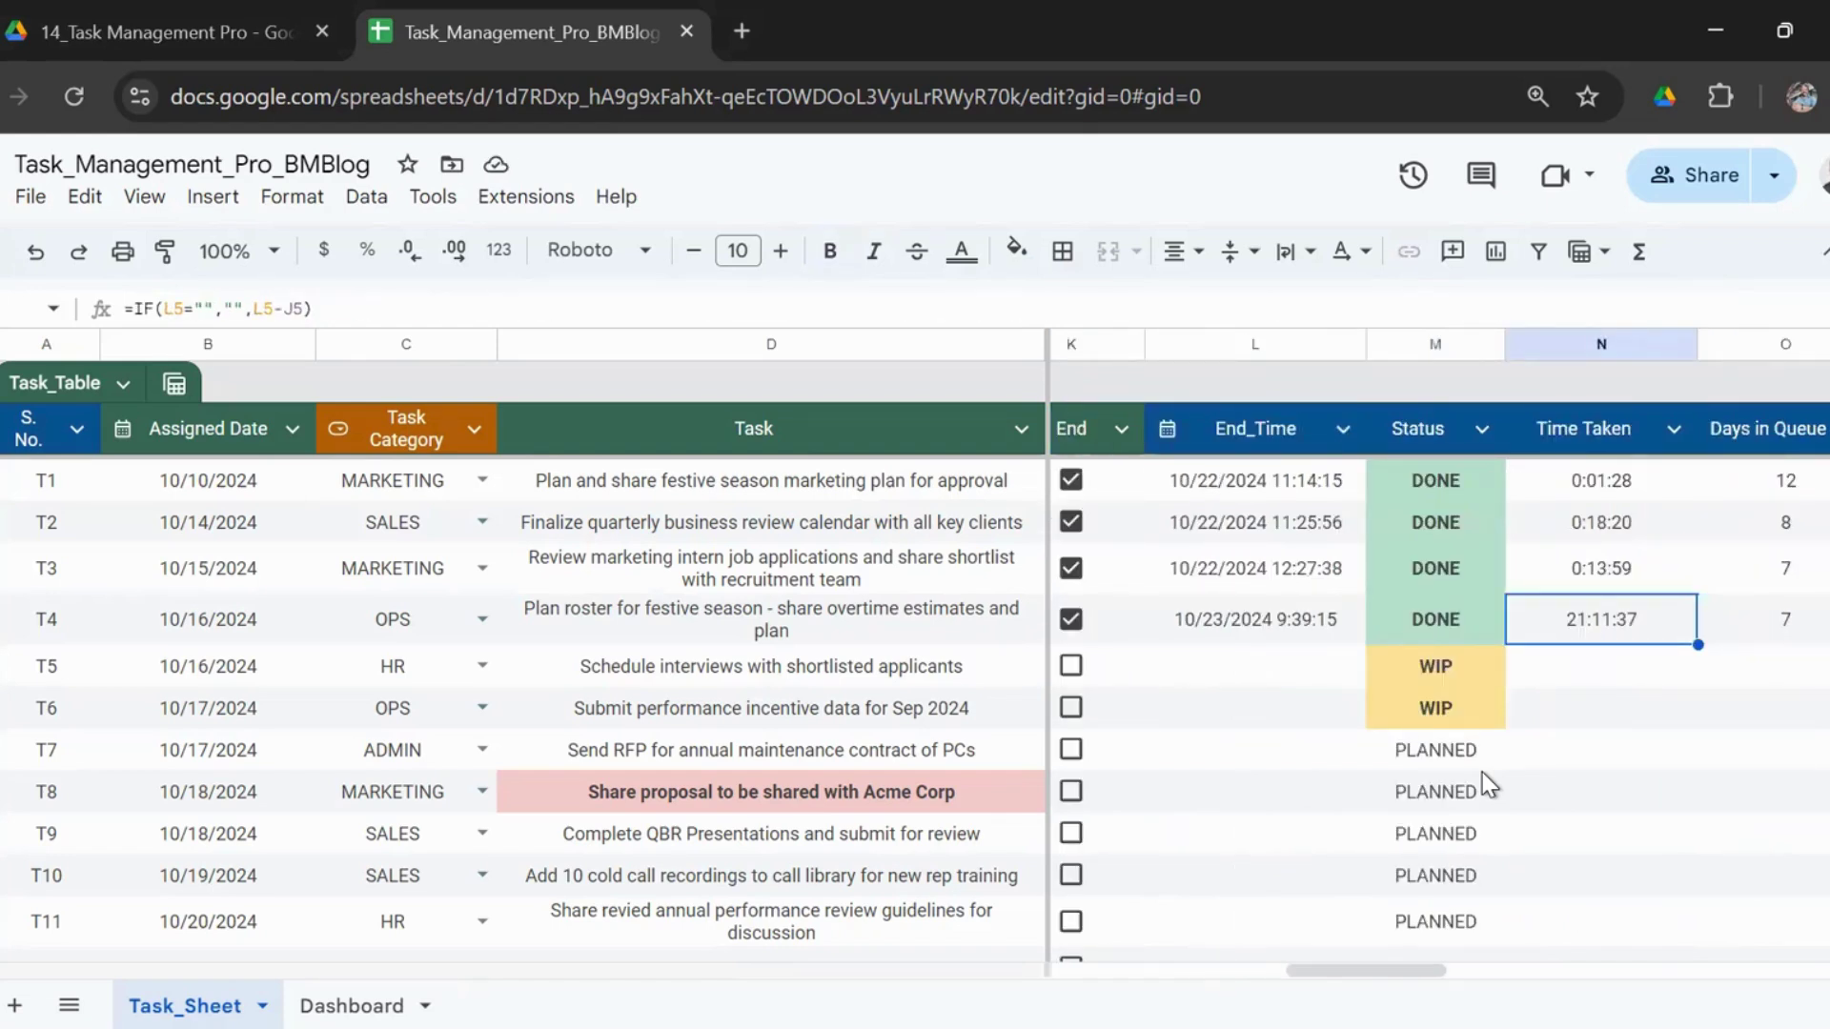
{"action": "key", "text": "Right"}
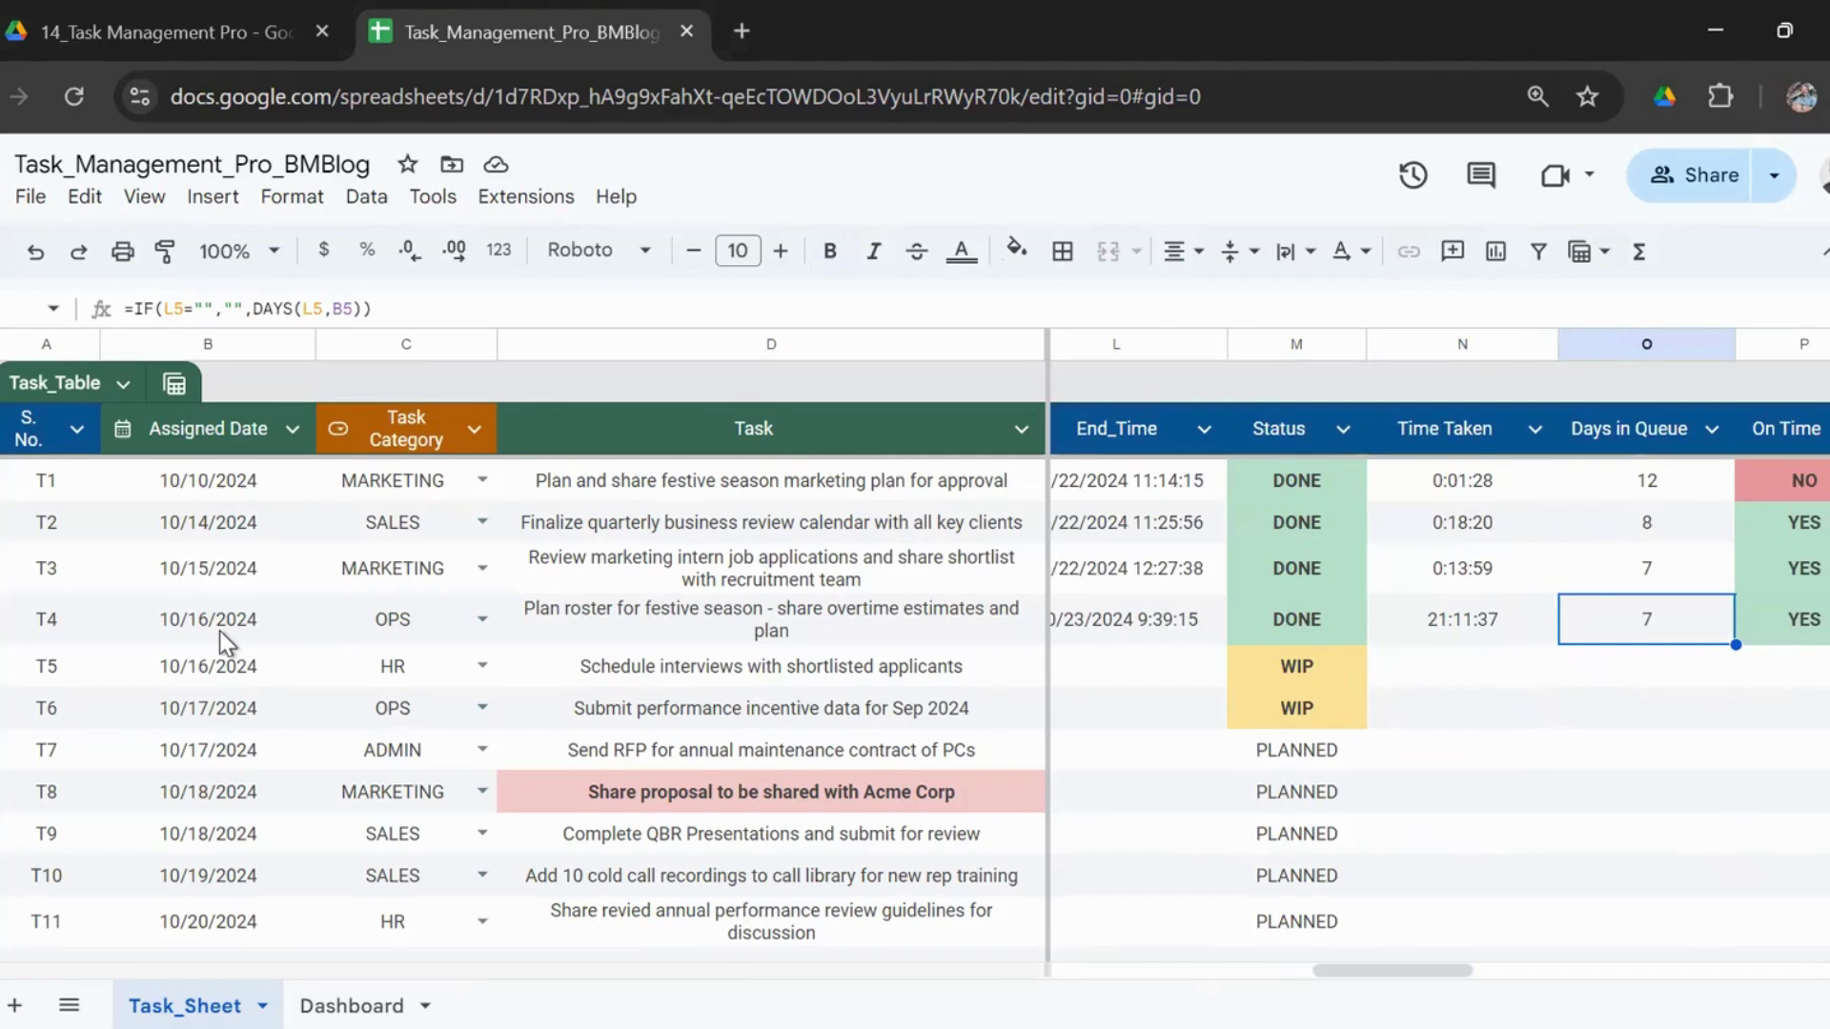
{"action": "key", "text": "Left"}
{"action": "key", "text": "Left"}
{"action": "key", "text": "Left"}
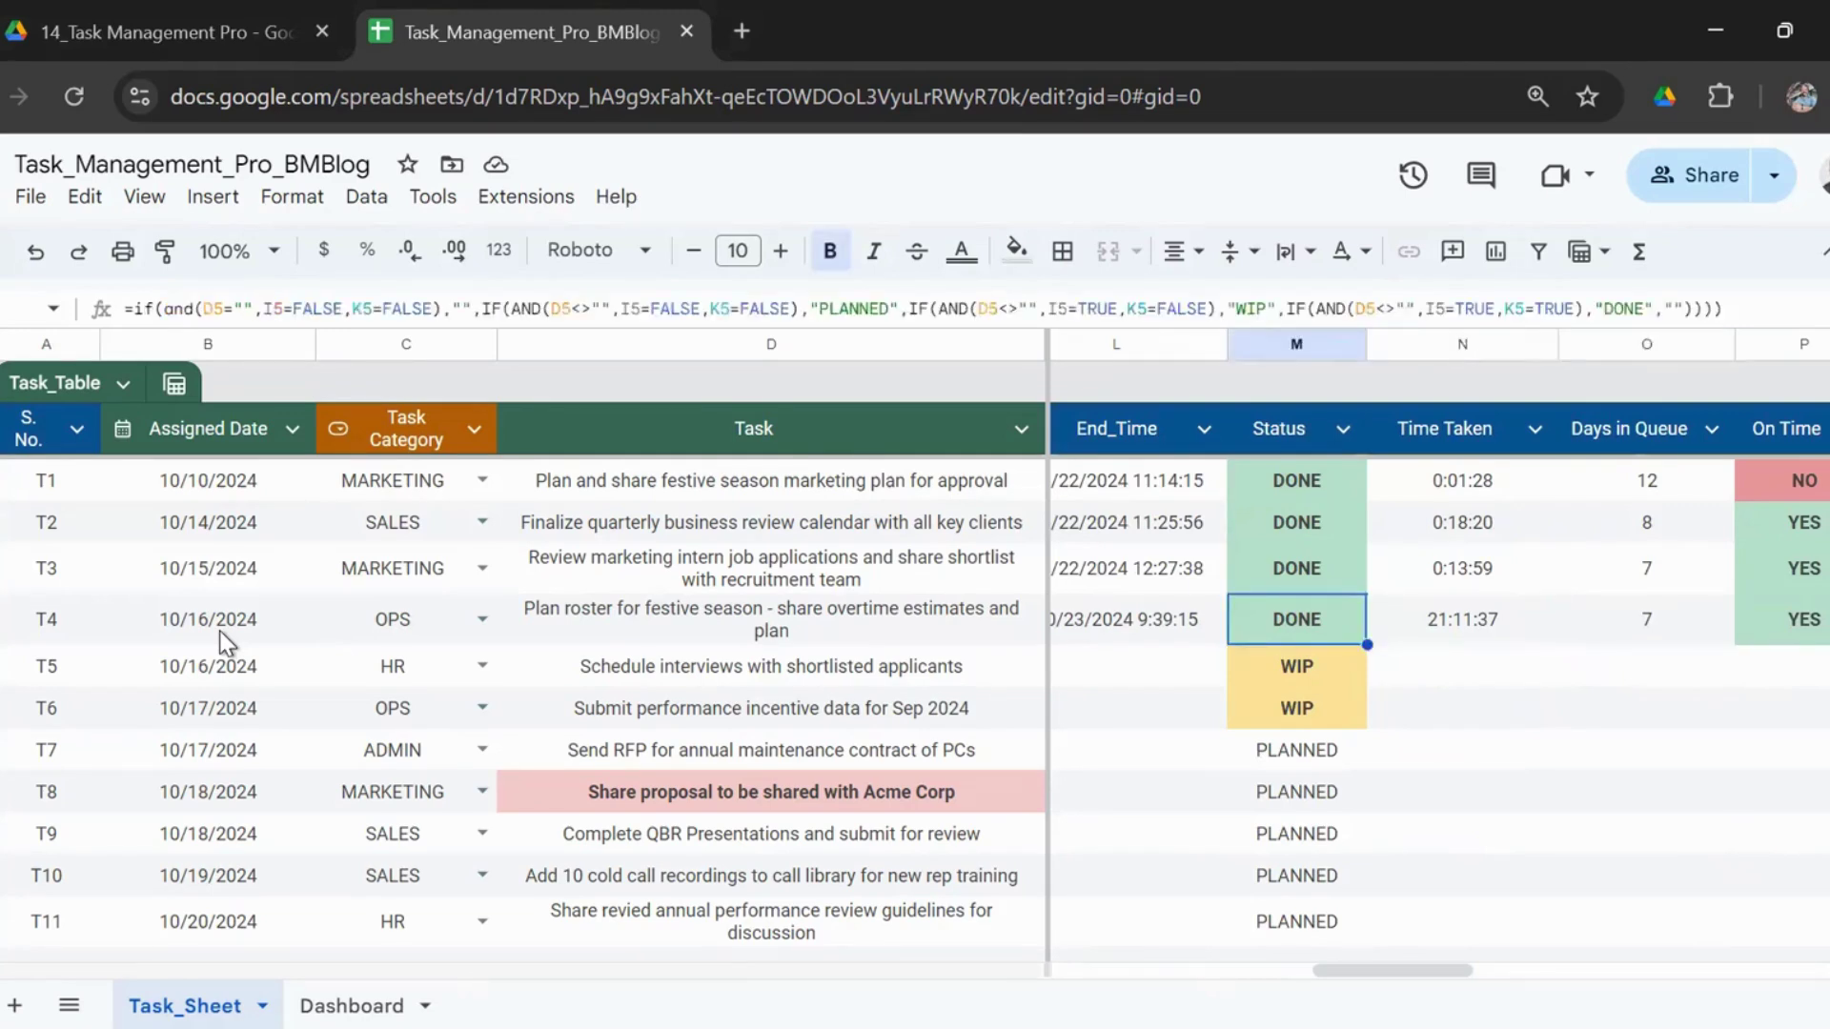
{"action": "key", "text": "Right"}
{"action": "key", "text": "Right"}
{"action": "key", "text": "Right"}
{"action": "key", "text": "Right"}
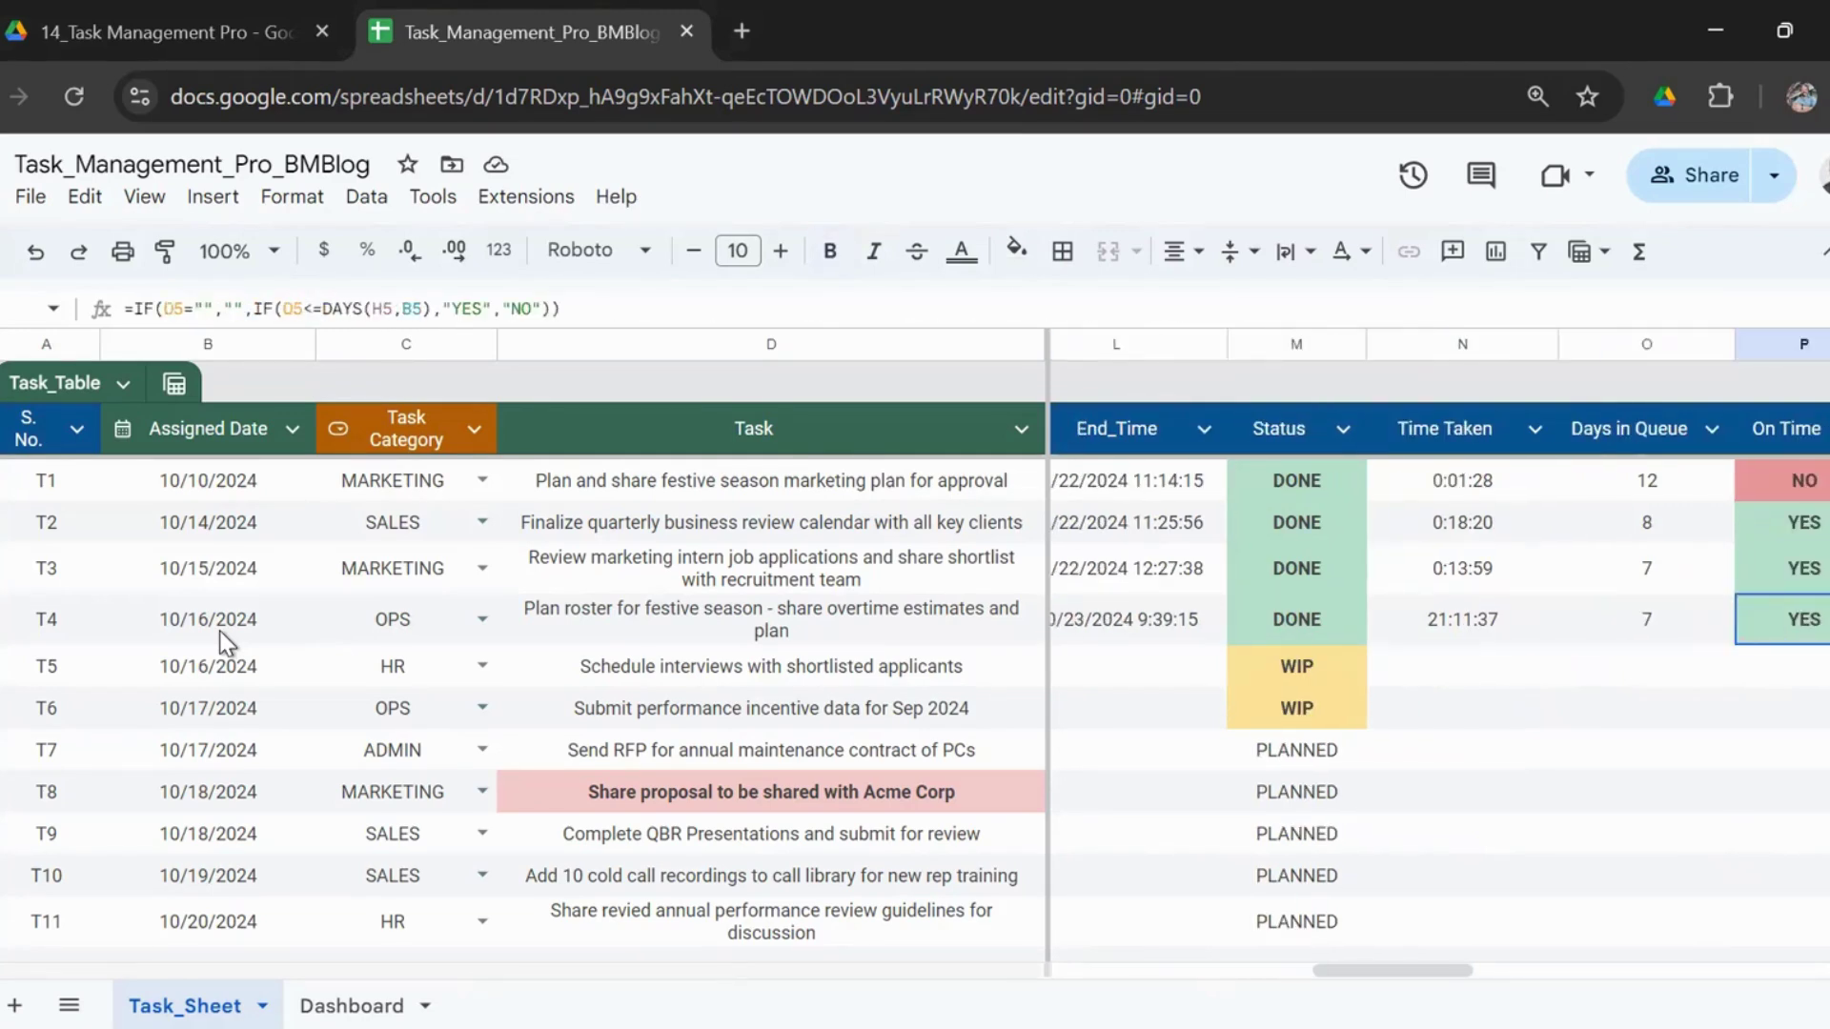
{"action": "key", "text": "Left"}
{"action": "key", "text": "Right"}
{"action": "key", "text": "Left"}
{"action": "key", "text": "Left"}
{"action": "key", "text": "Left"}
{"action": "key", "text": "Left"}
{"action": "key", "text": "Left"}
{"action": "key", "text": "Right"}
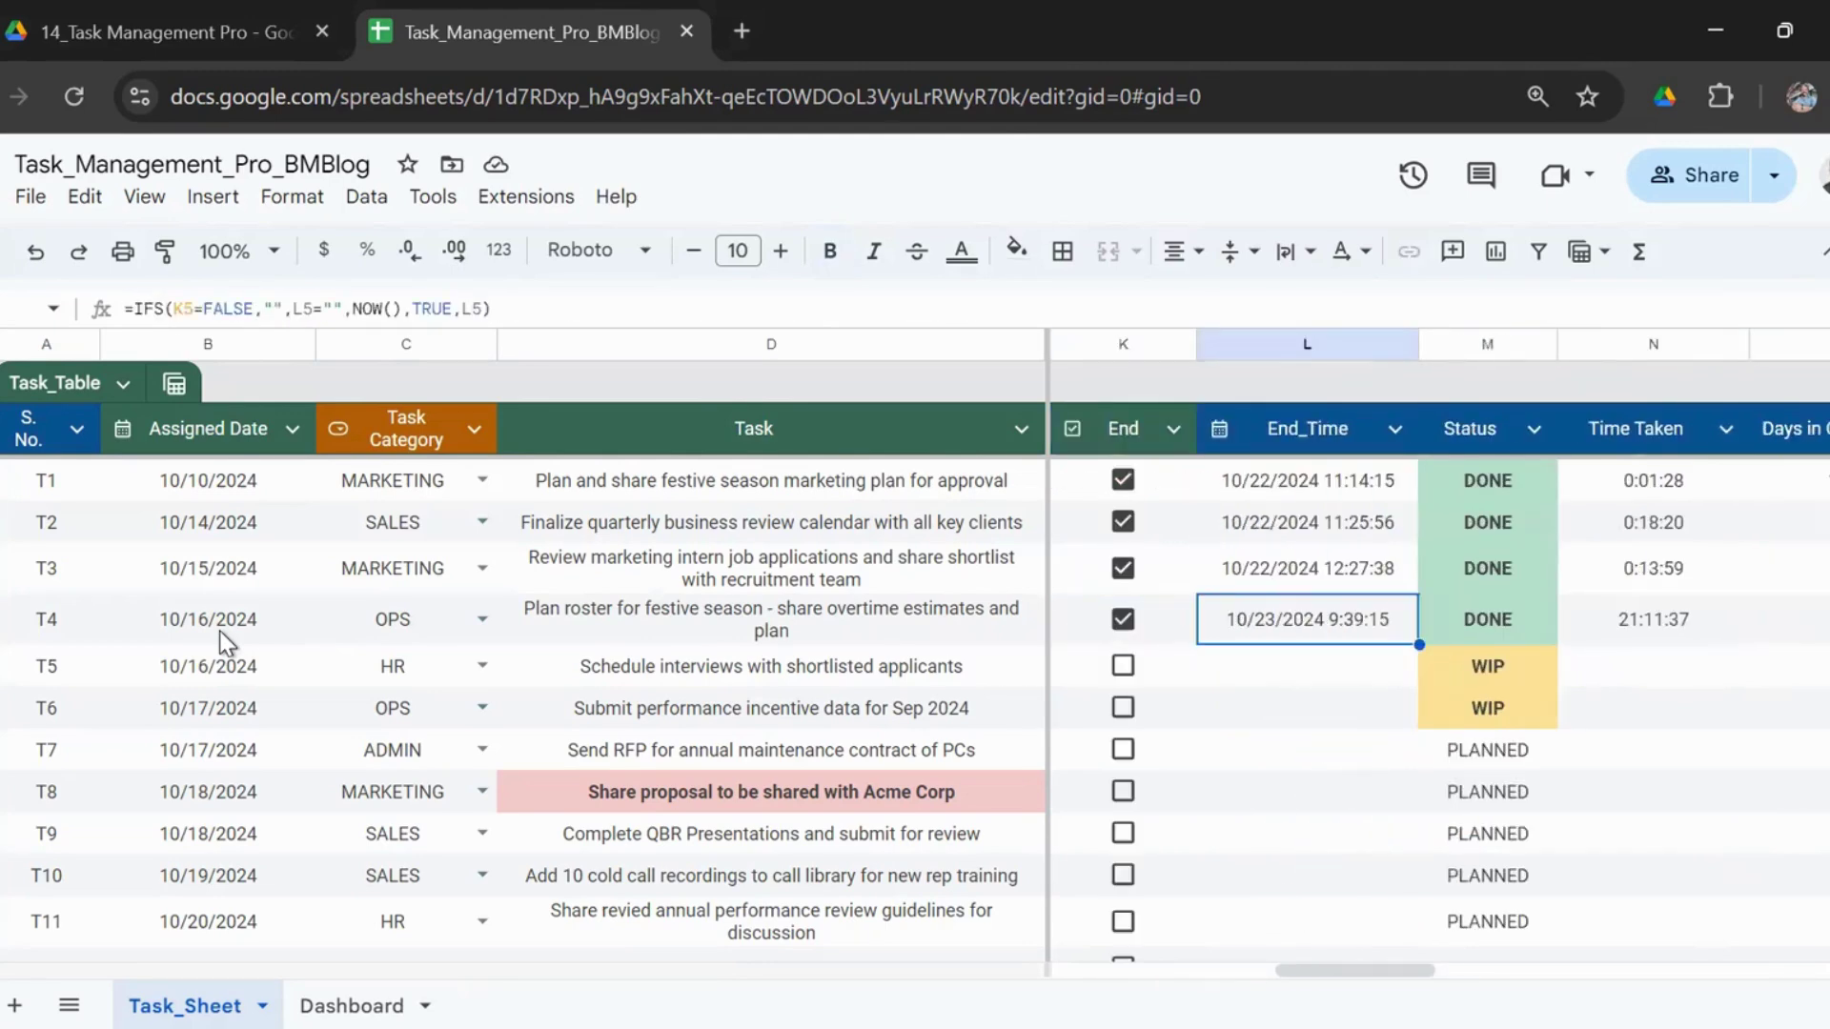
{"action": "key", "text": "Left"}
{"action": "key", "text": "Left"}
{"action": "key", "text": "Left"}
{"action": "key", "text": "Left"}
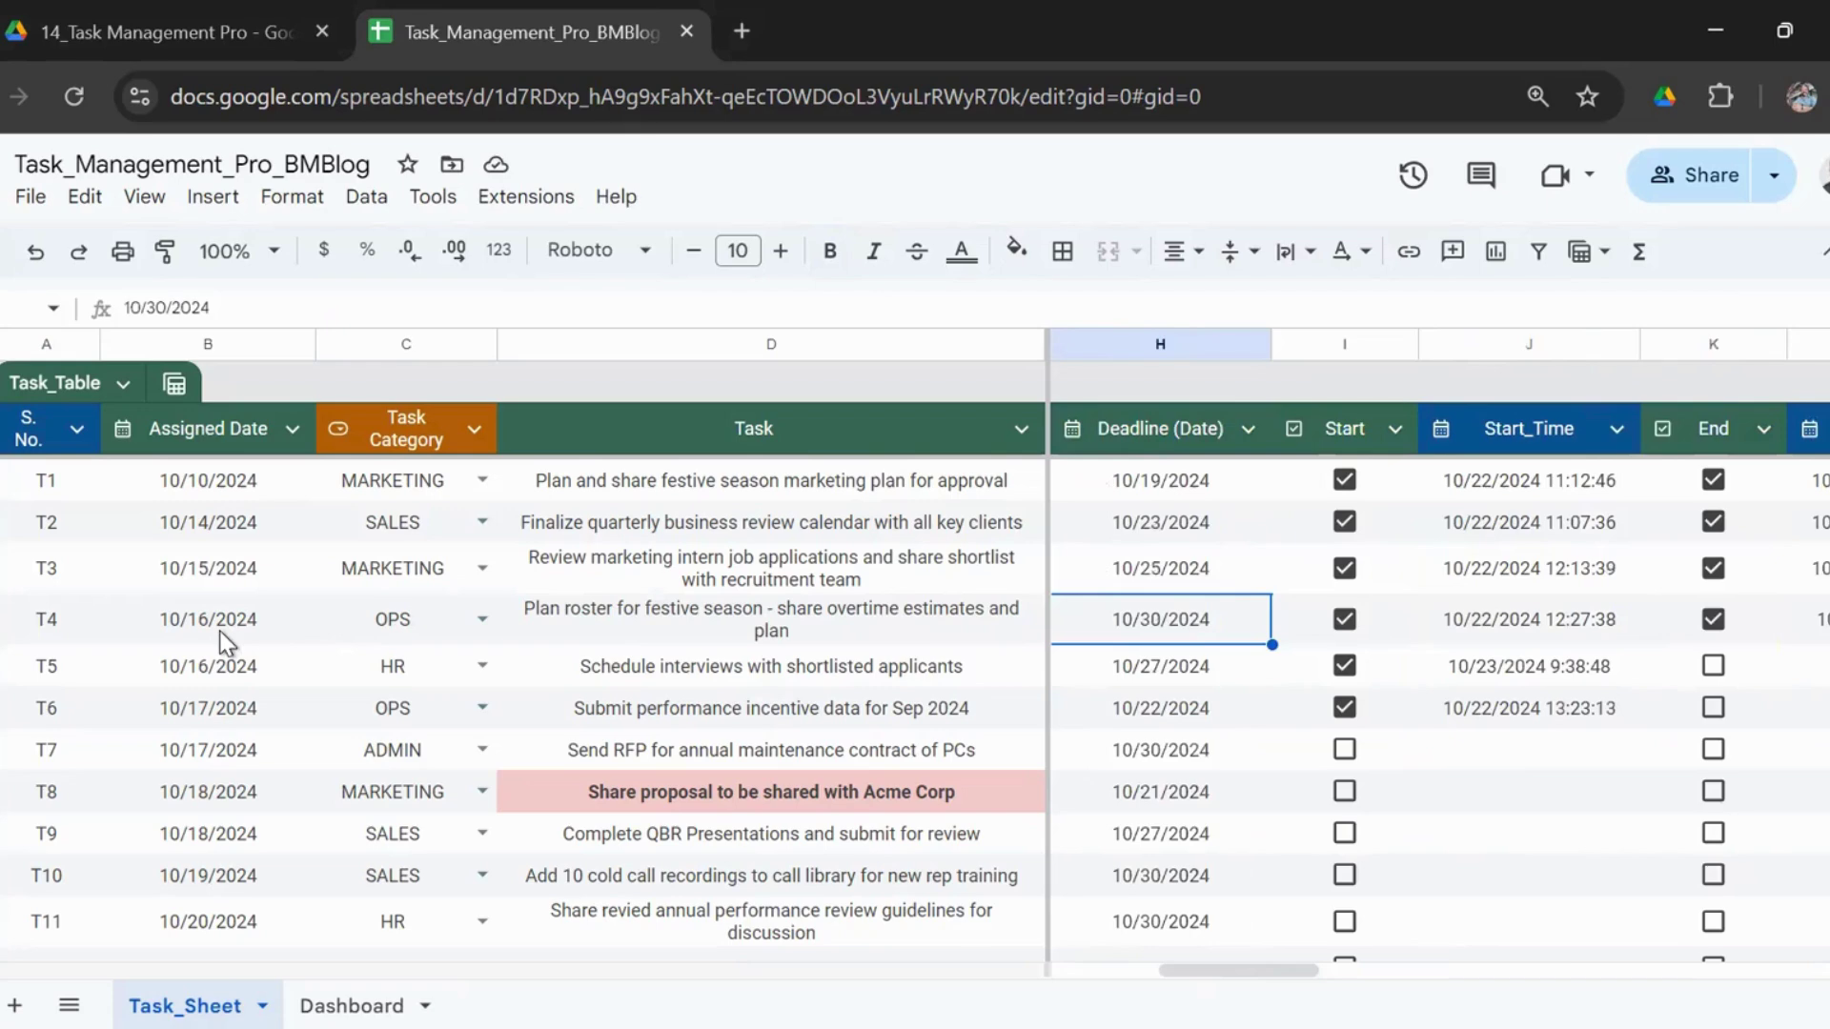
{"action": "key", "text": "Right"}
{"action": "key", "text": "Right"}
{"action": "key", "text": "Right"}
{"action": "key", "text": "Right"}
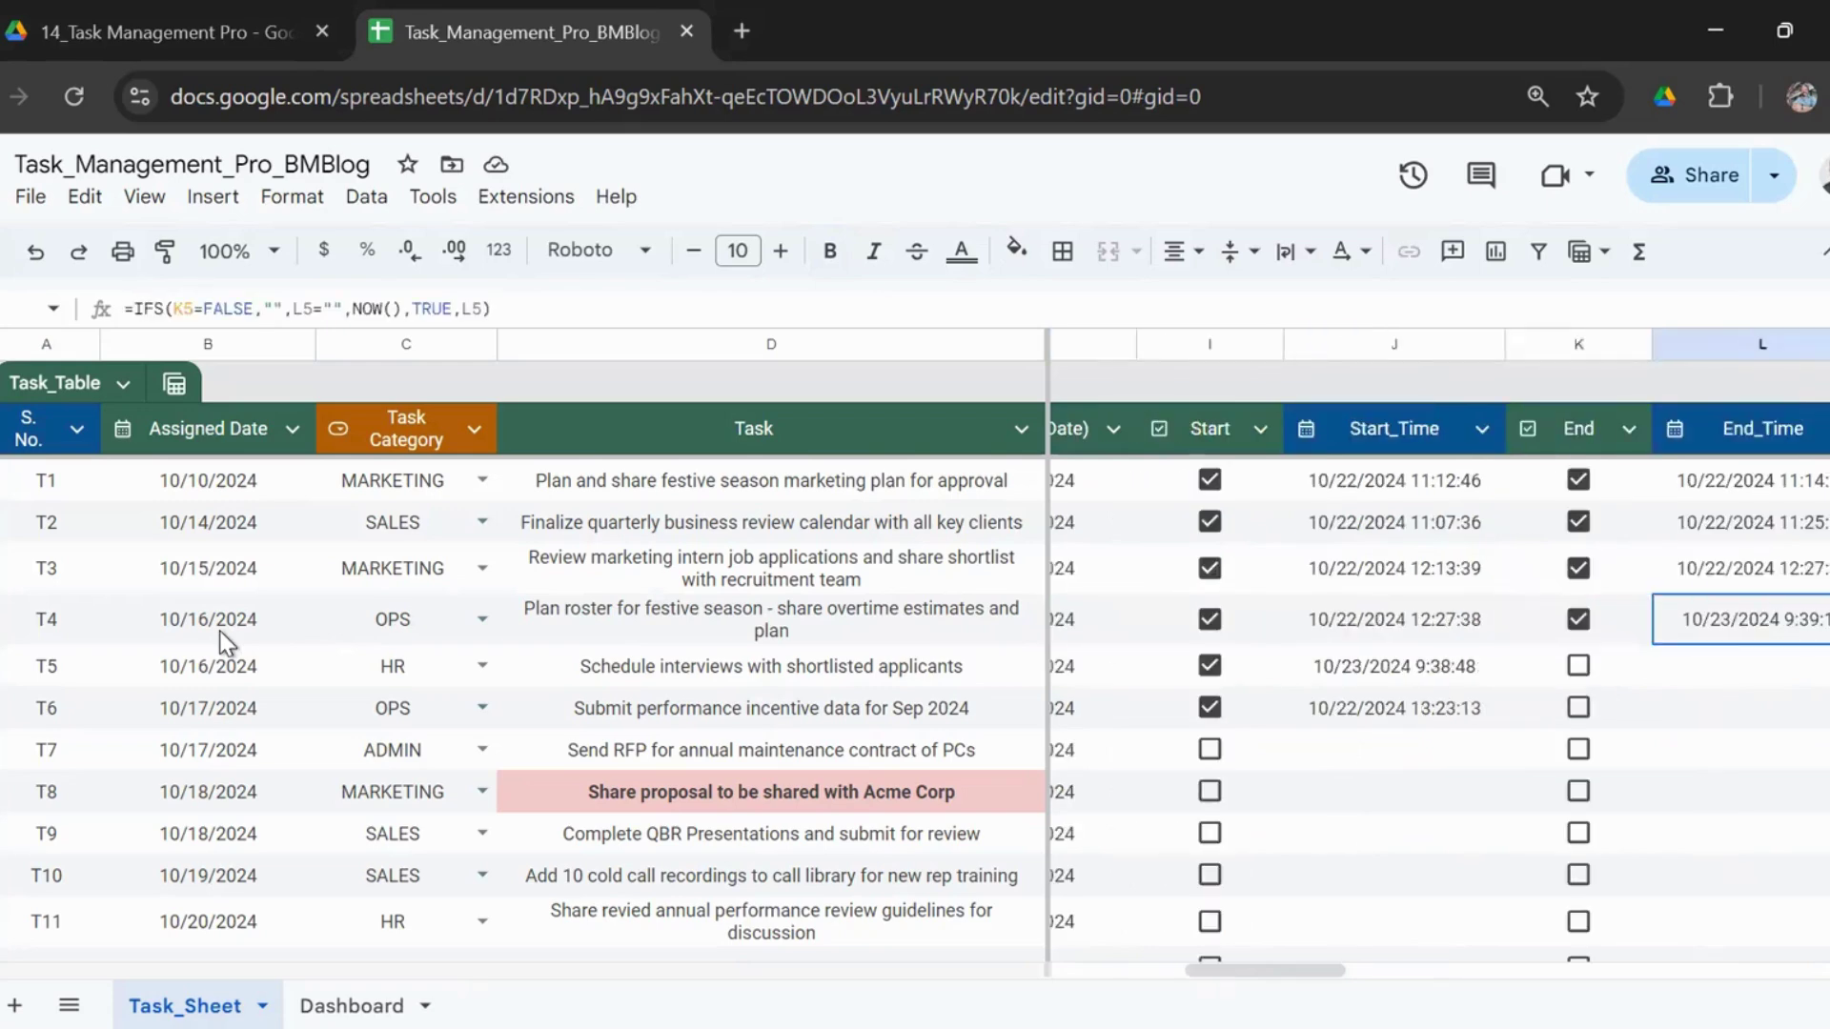
{"action": "key", "text": "Right"}
{"action": "key", "text": "Right"}
{"action": "key", "text": "Left"}
{"action": "key", "text": "Left"}
{"action": "key", "text": "Right"}
{"action": "key", "text": "Right"}
{"action": "key", "text": "Right"}
{"action": "key", "text": "Right"}
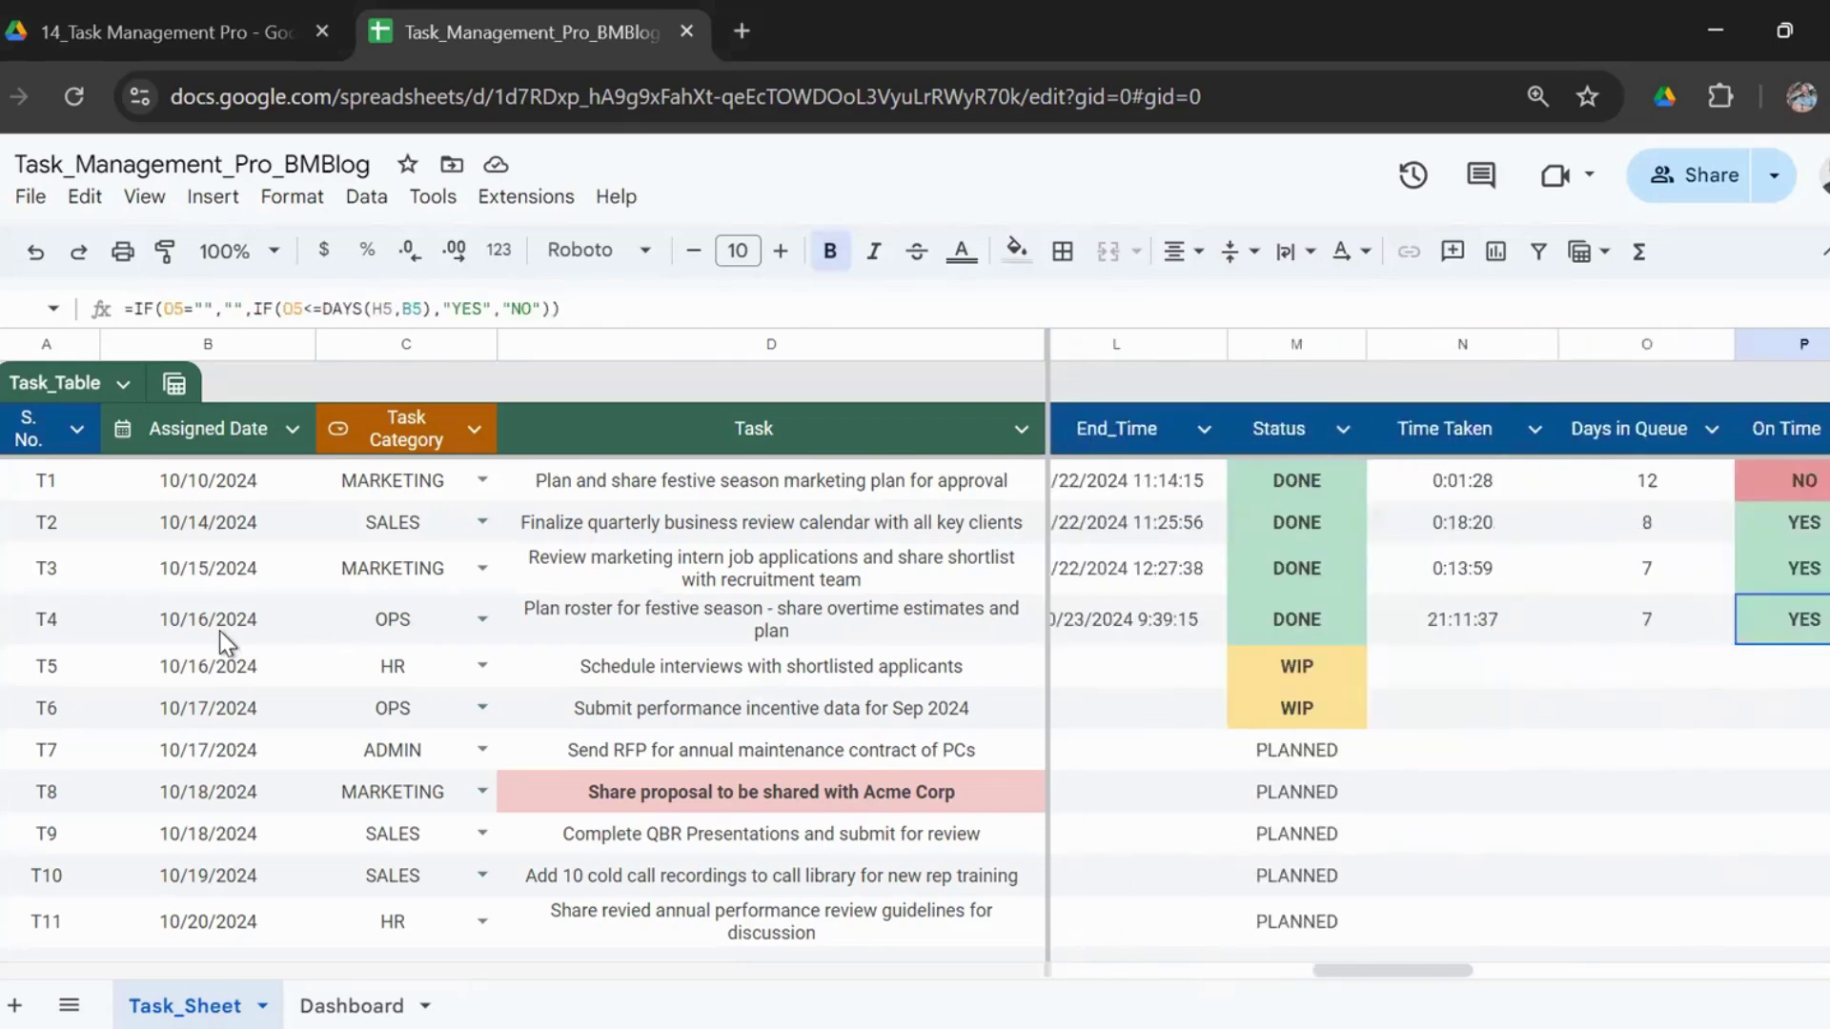
{"action": "key", "text": "Right"}
{"action": "key", "text": "Left"}
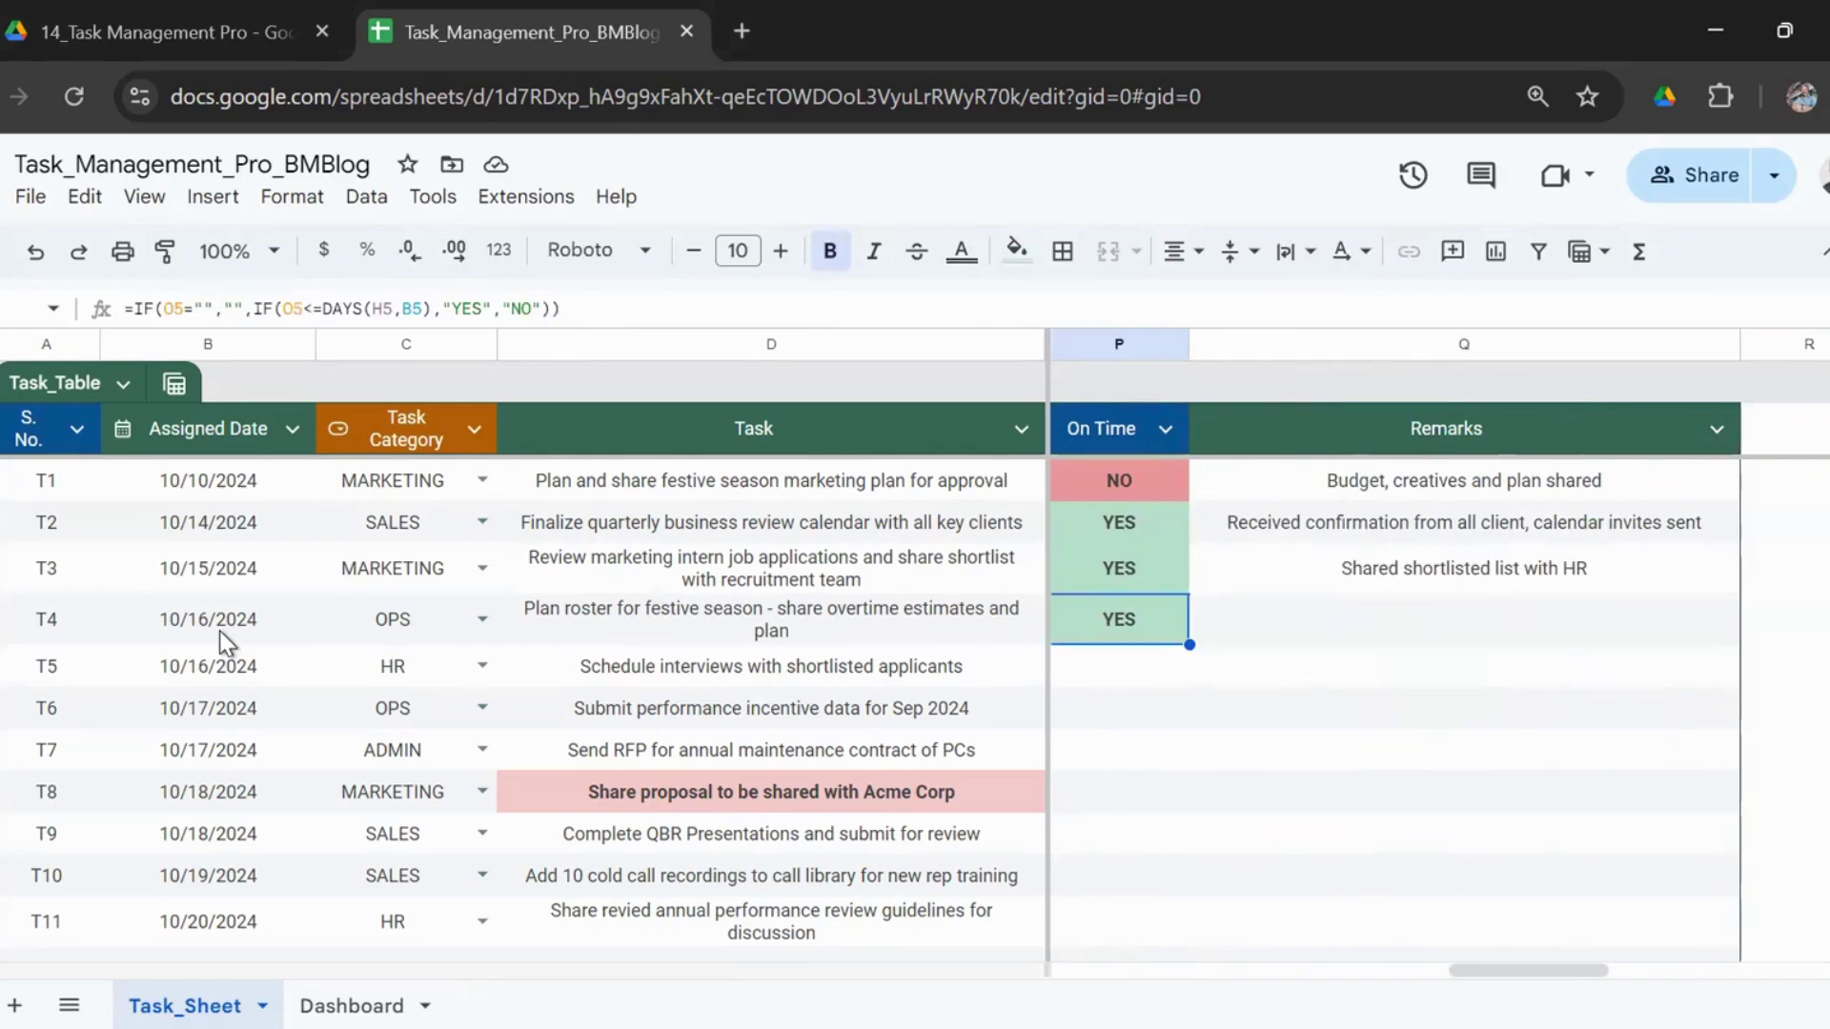
{"action": "key", "text": "Up"}
{"action": "key", "text": "Up"}
{"action": "key", "text": "Up"}
{"action": "key", "text": "Up"}
{"action": "key", "text": "Down"}
{"action": "key", "text": "Down"}
{"action": "key", "text": "Down"}
{"action": "key", "text": "Down"}
{"action": "key", "text": "Up"}
{"action": "key", "text": "Up"}
{"action": "key", "text": "Up"}
{"action": "key", "text": "Left"}
{"action": "key", "text": "Left"}
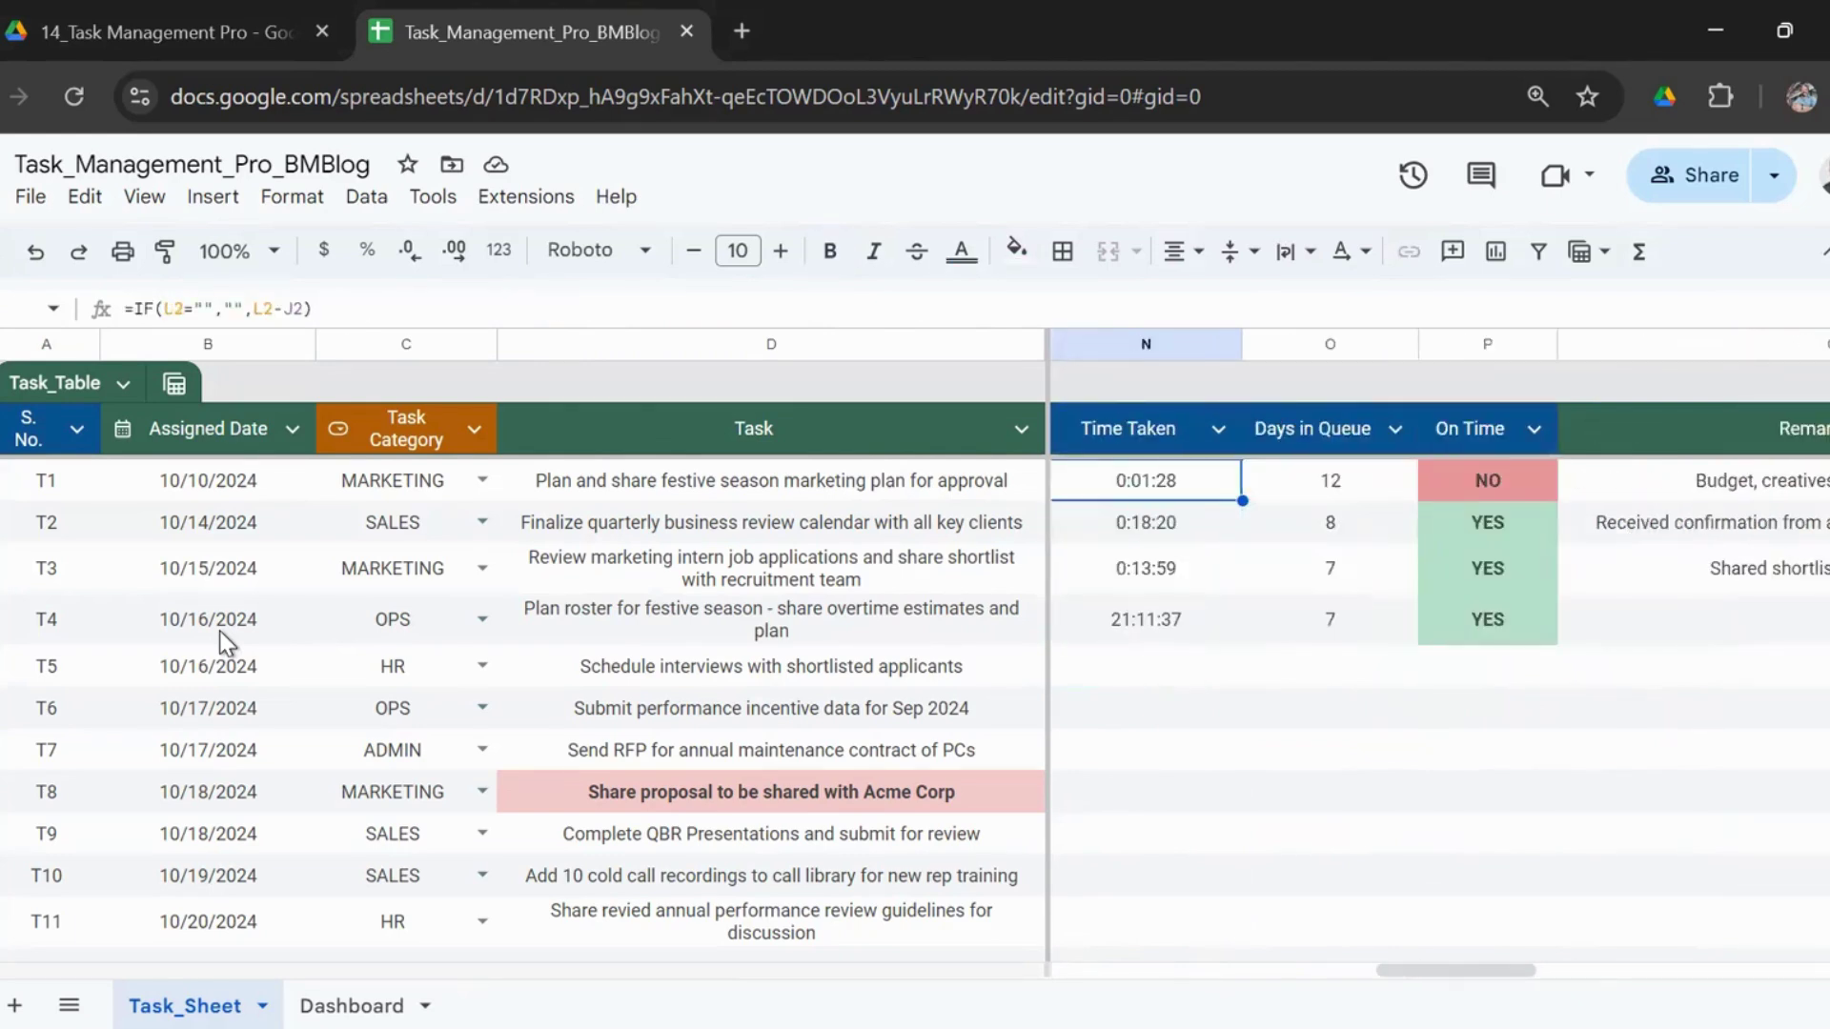
{"action": "key", "text": "Right"}
{"action": "key", "text": "Right"}
{"action": "key", "text": "Left"}
{"action": "key", "text": "Left"}
{"action": "key", "text": "Left"}
{"action": "key", "text": "Left"}
{"action": "key", "text": "Left"}
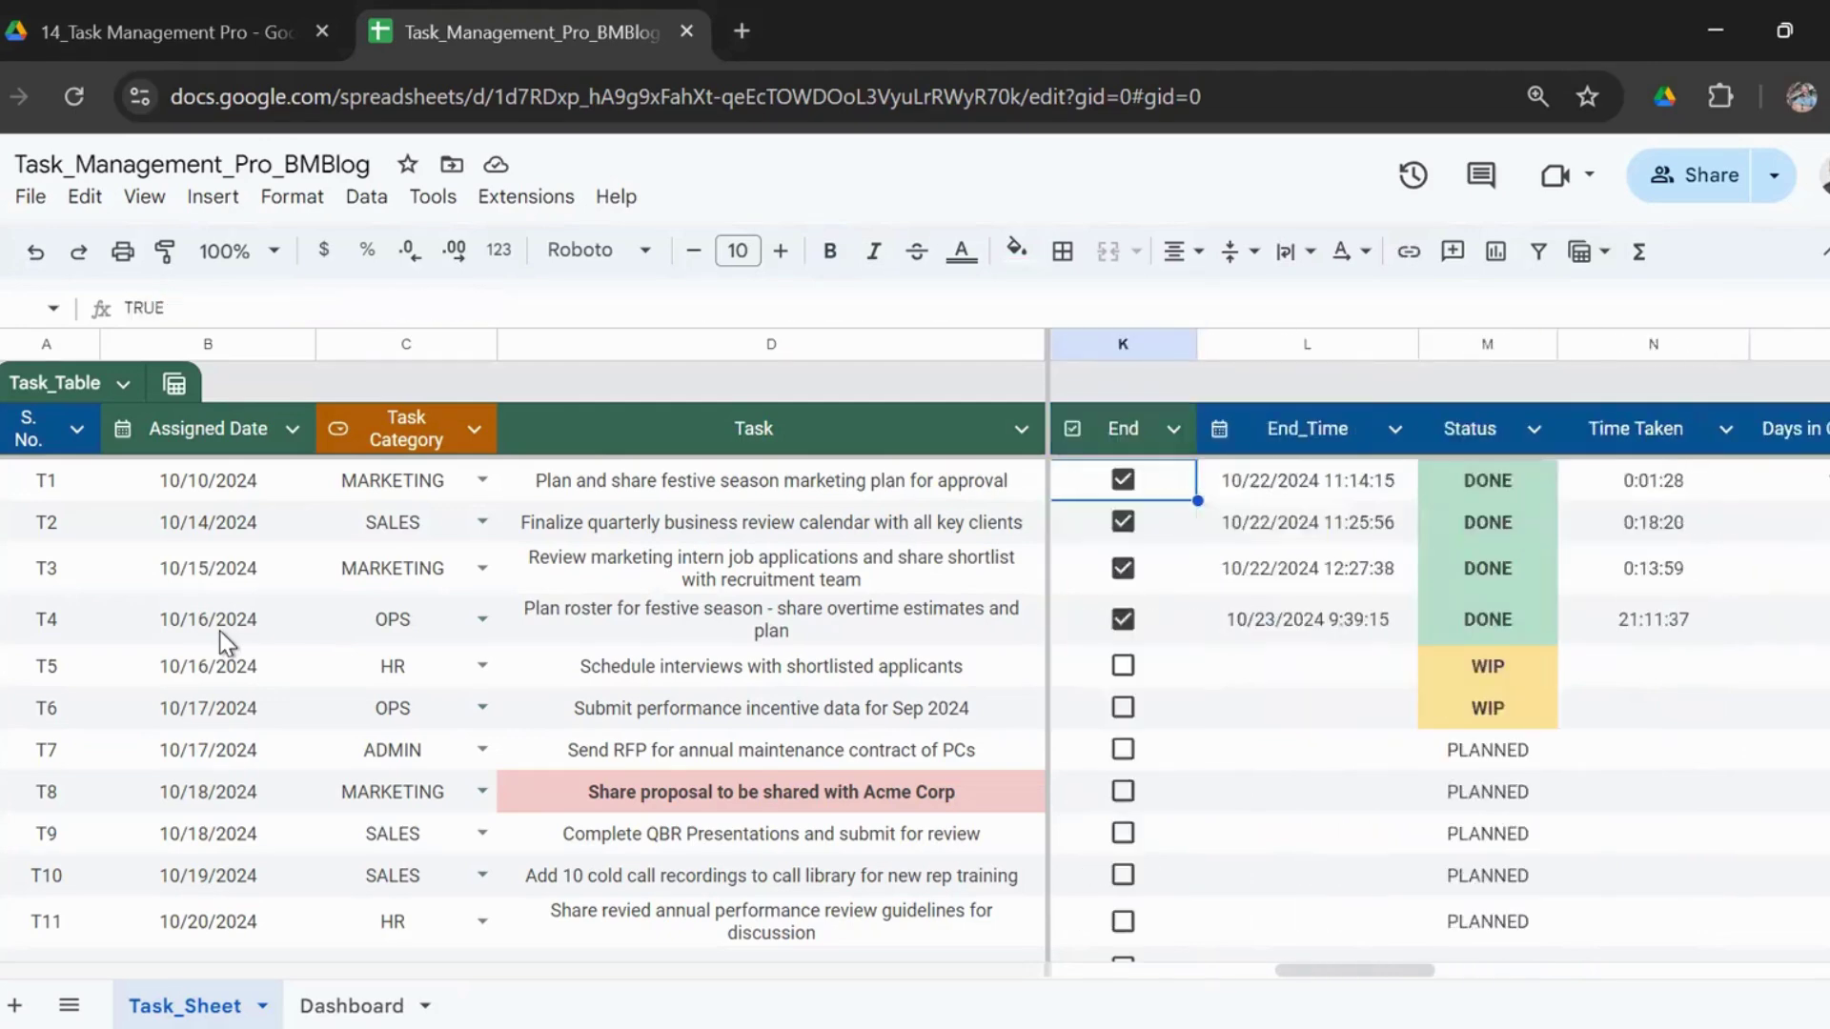
{"action": "key", "text": "Left"}
{"action": "key", "text": "Left"}
{"action": "key", "text": "Left"}
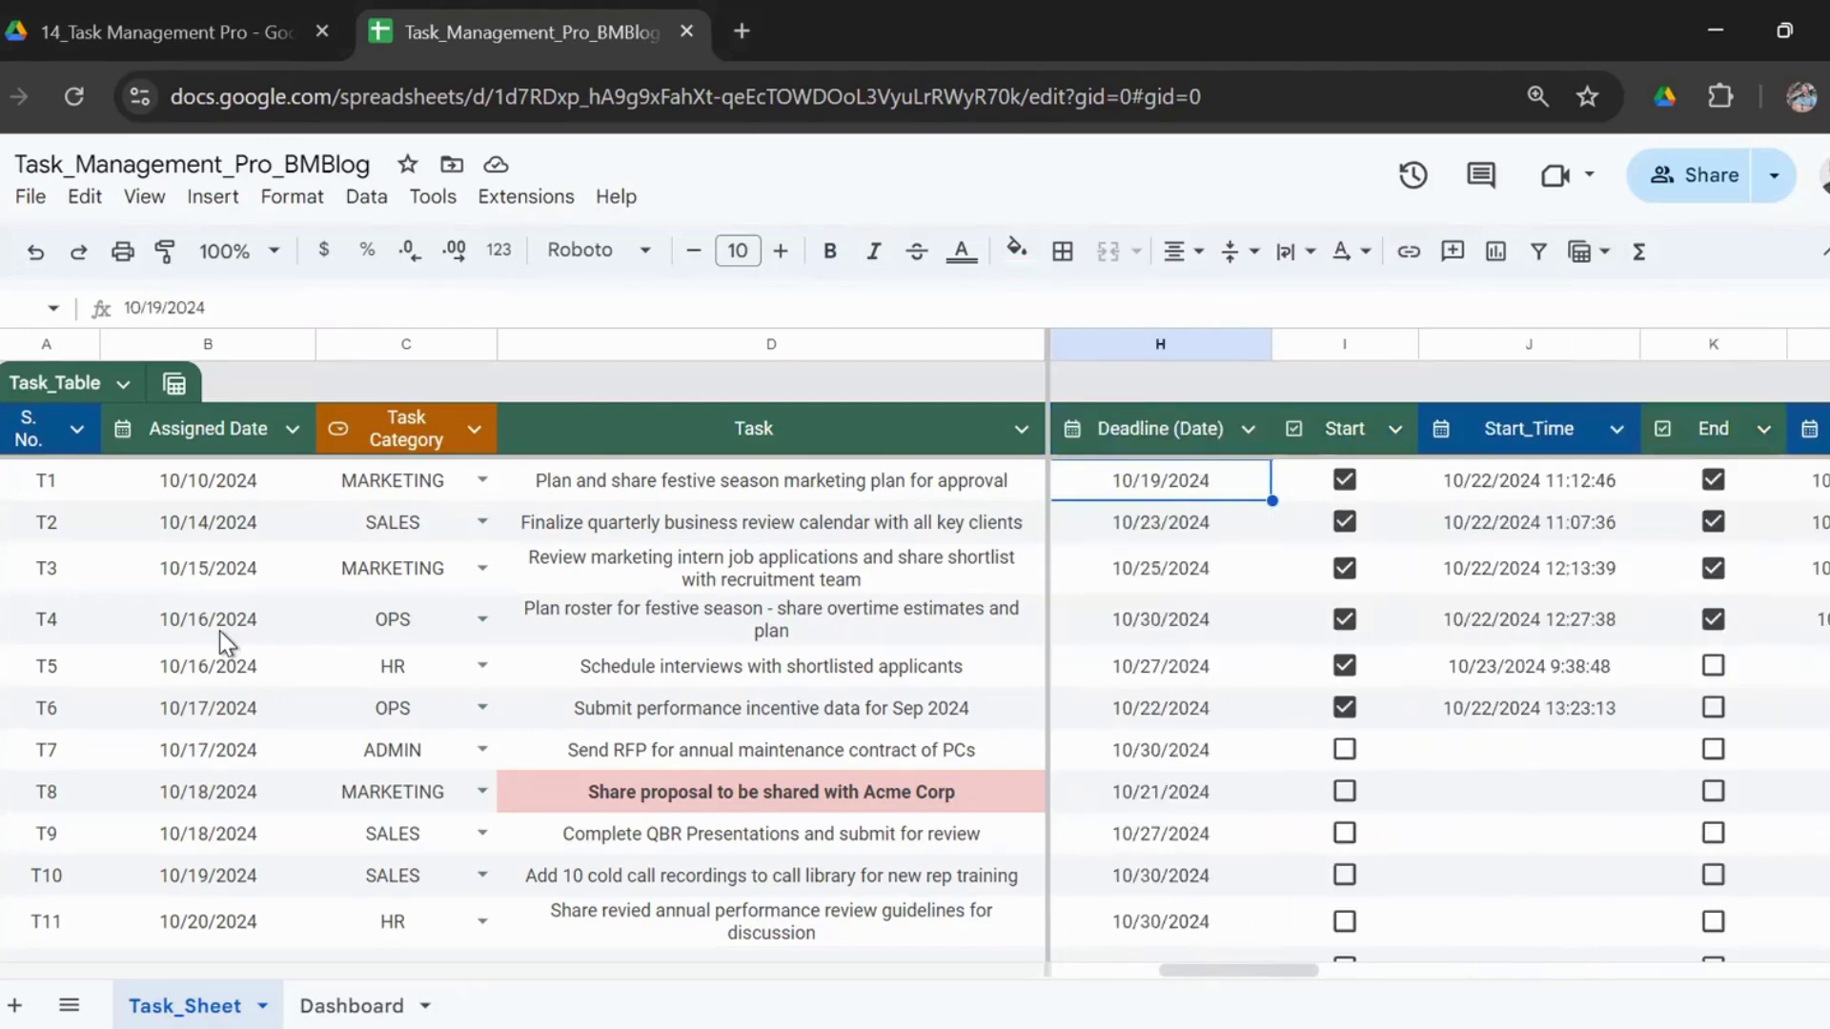
{"action": "key", "text": "Right"}
{"action": "key", "text": "Right"}
{"action": "key", "text": "Right"}
{"action": "key", "text": "Right"}
{"action": "key", "text": "Right"}
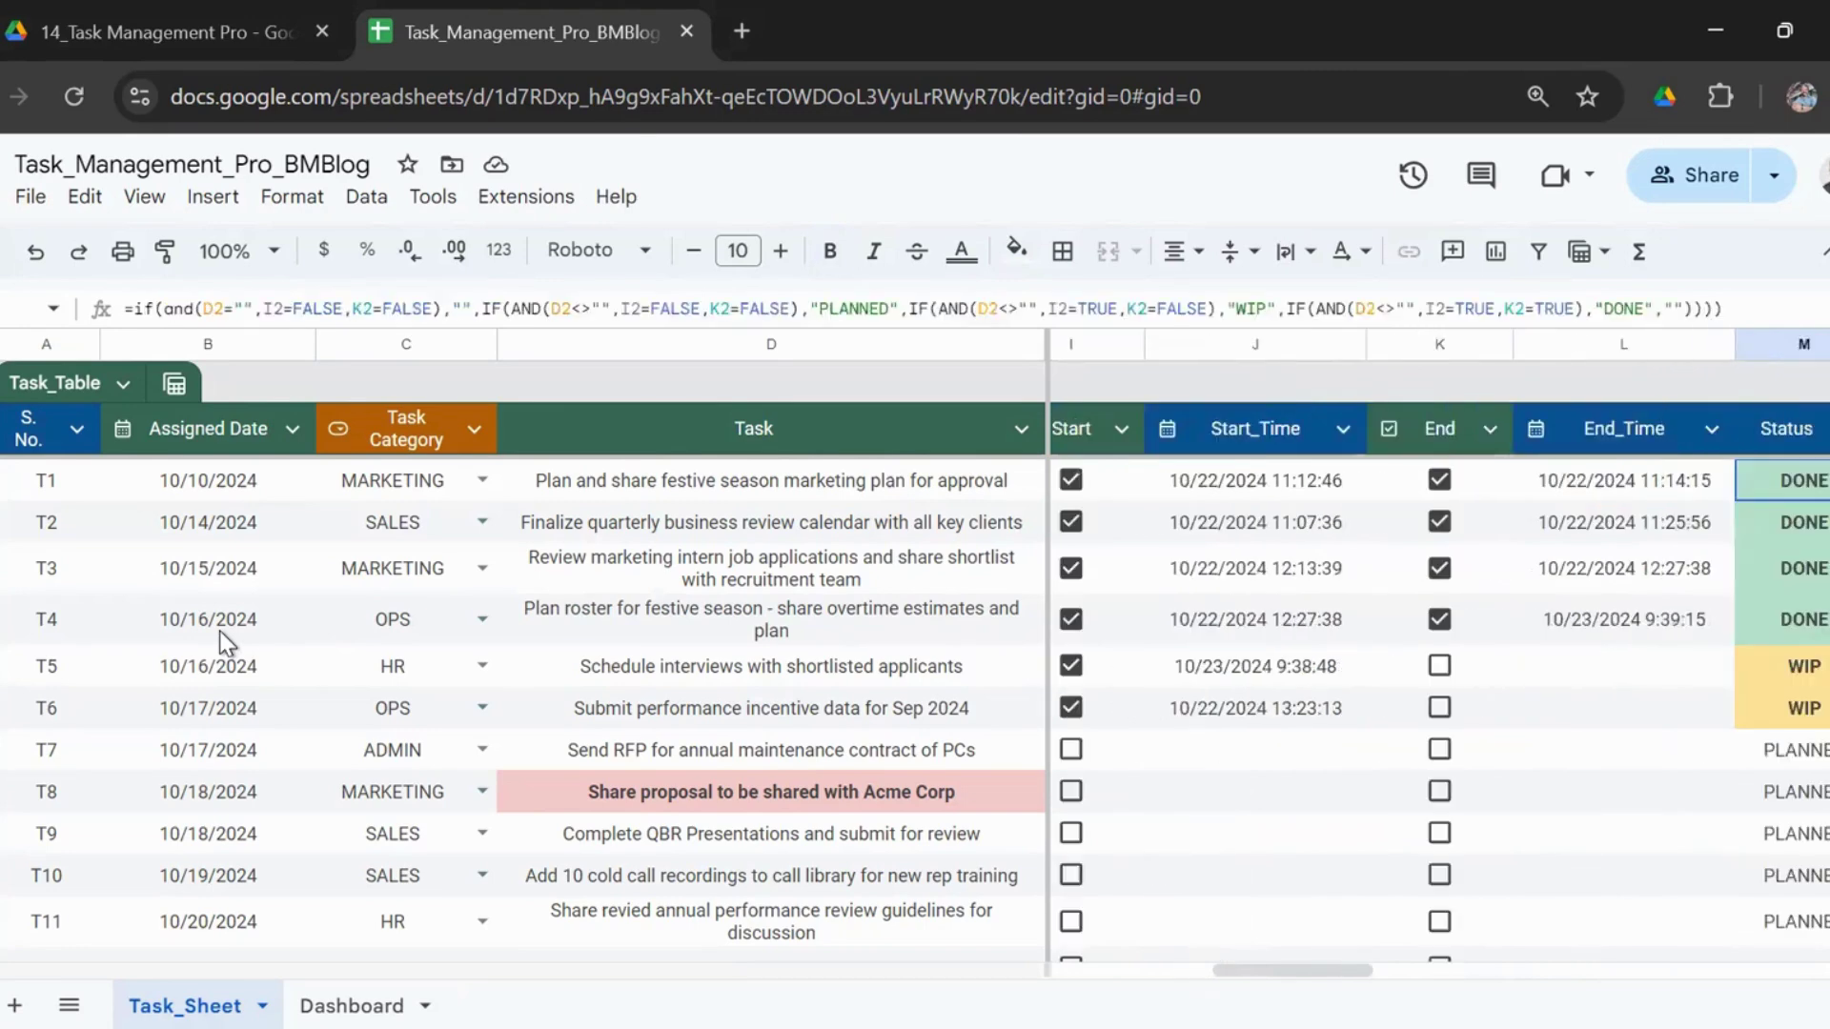
{"action": "key", "text": "Left"}
{"action": "key", "text": "Right"}
{"action": "key", "text": "Right"}
{"action": "key", "text": "Right"}
{"action": "key", "text": "Right"}
{"action": "key", "text": "Right"}
{"action": "key", "text": "Left"}
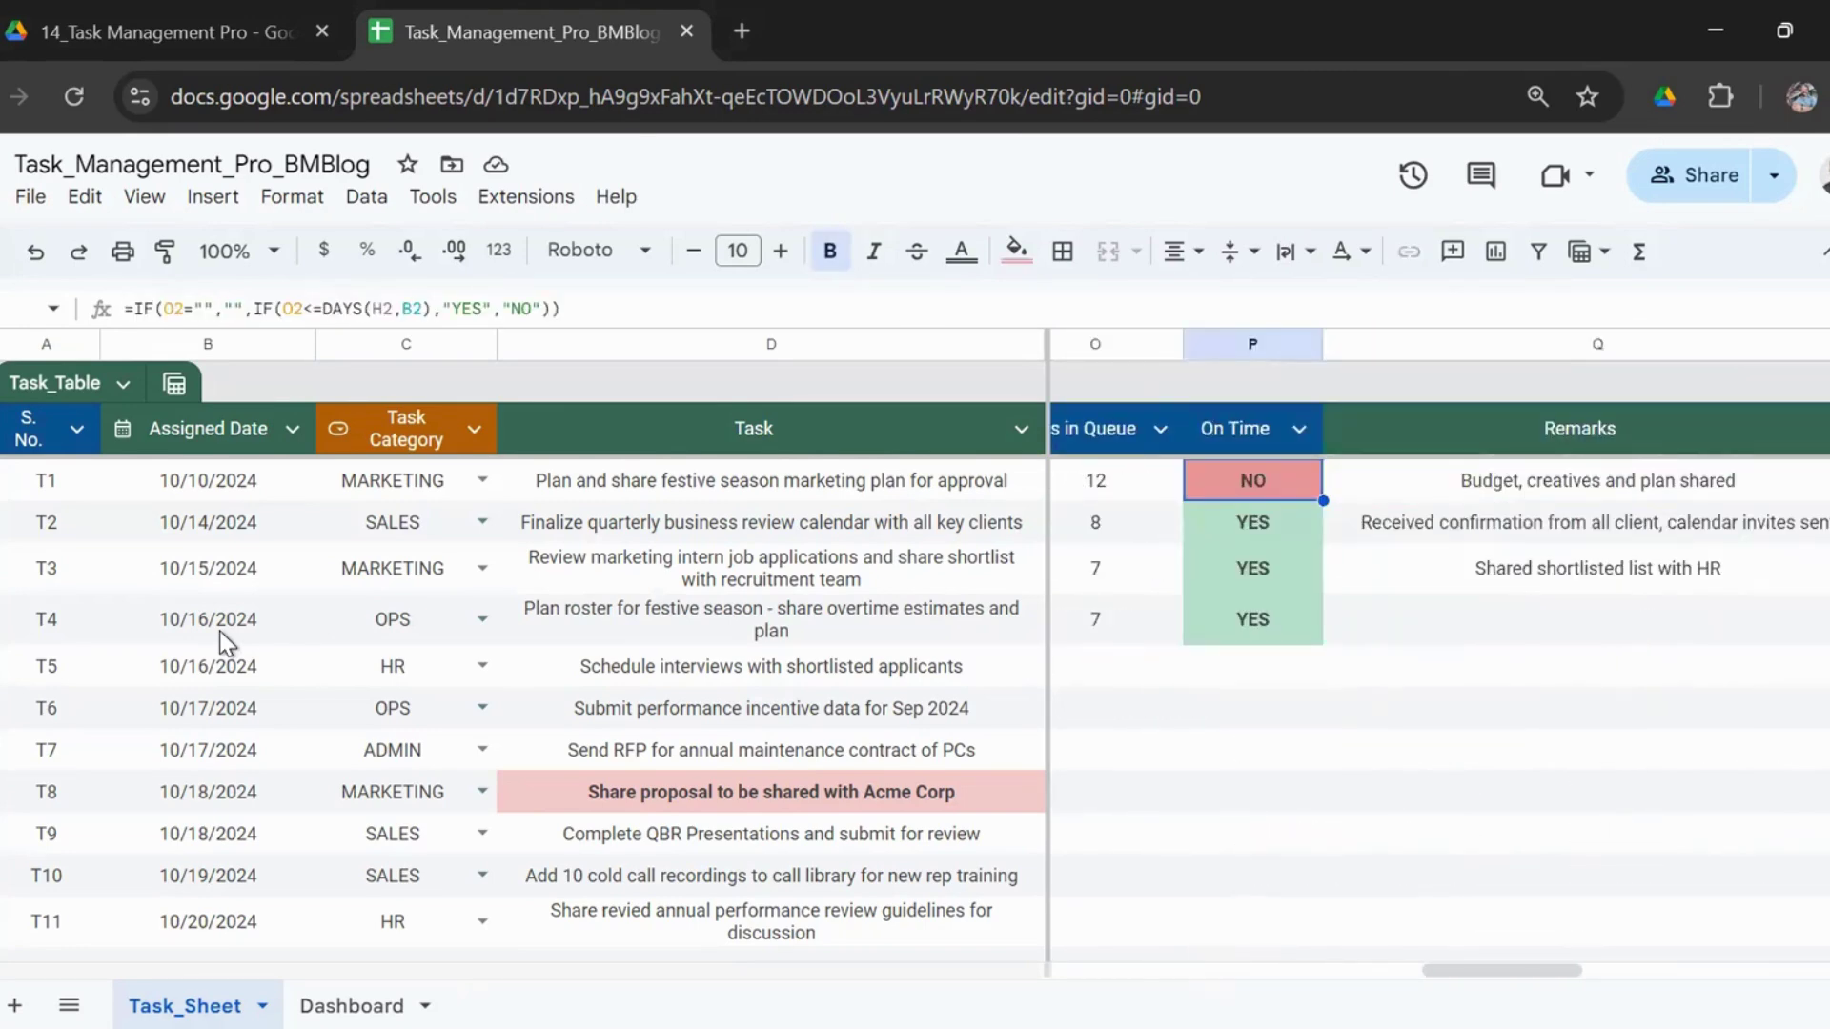
{"action": "key", "text": "Down"}
{"action": "key", "text": "Down"}
{"action": "key", "text": "Down"}
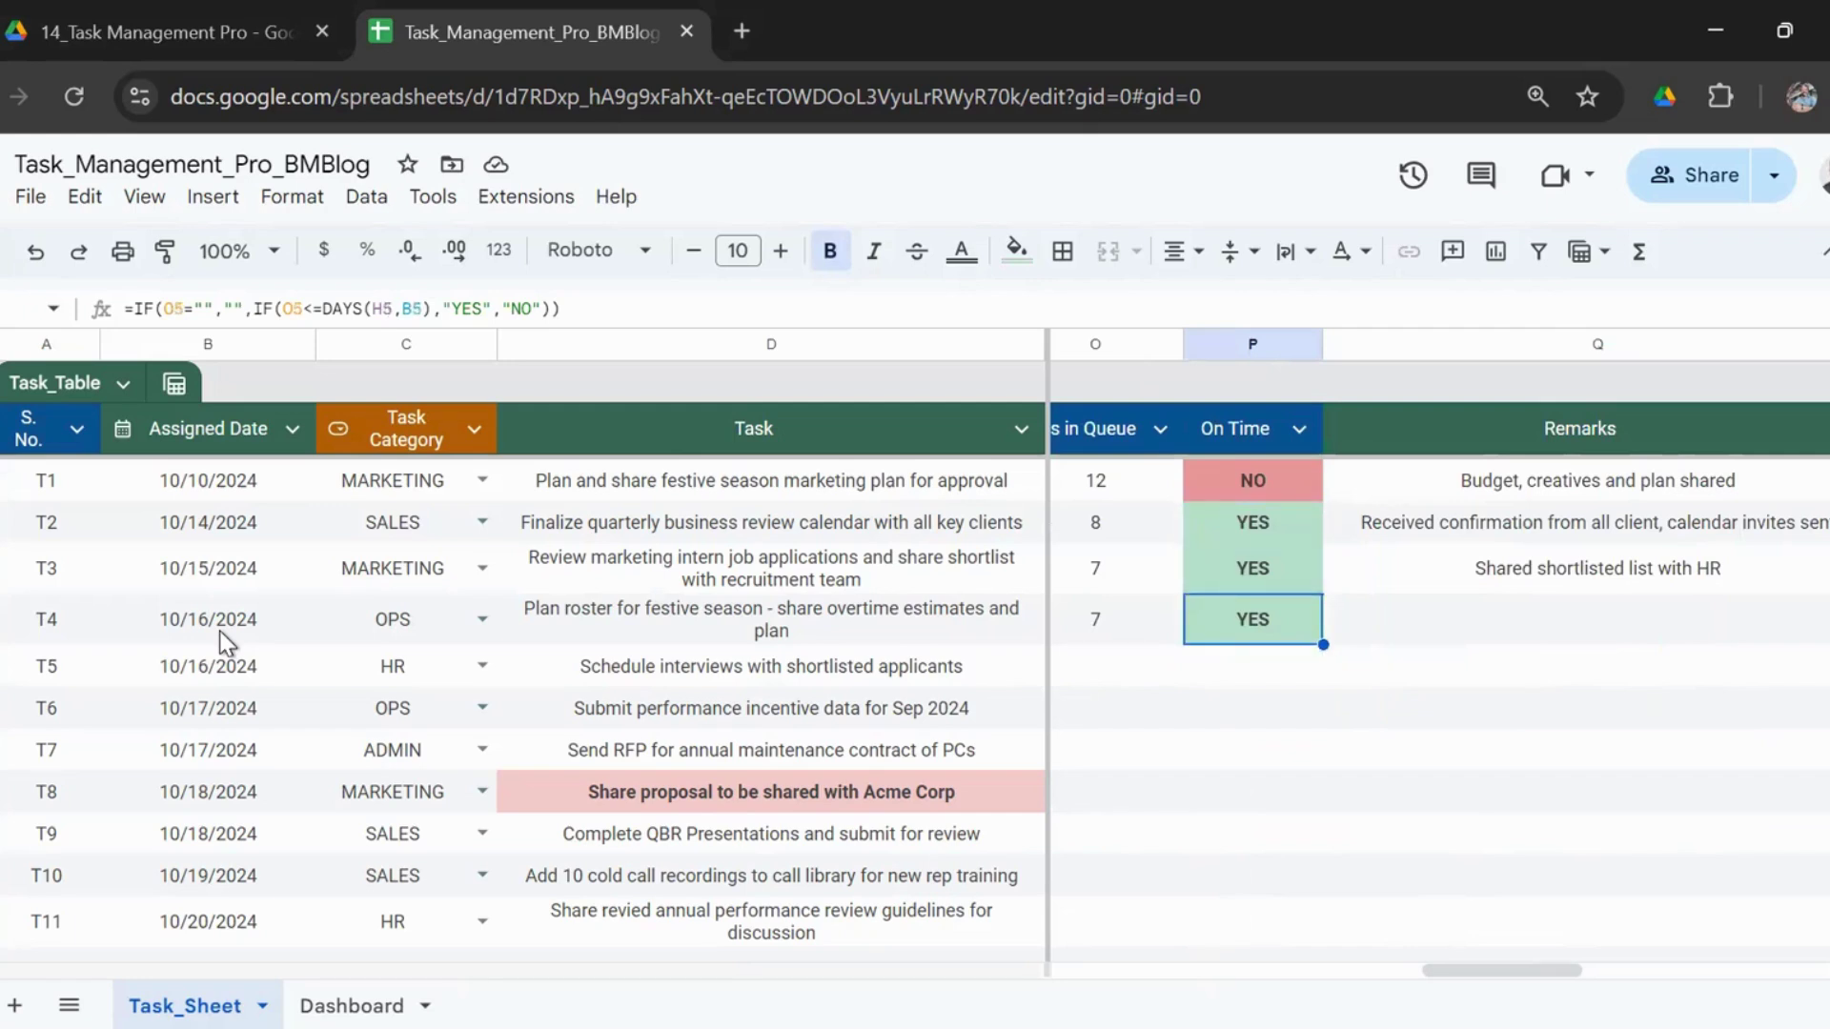
{"action": "key", "text": "Right"}
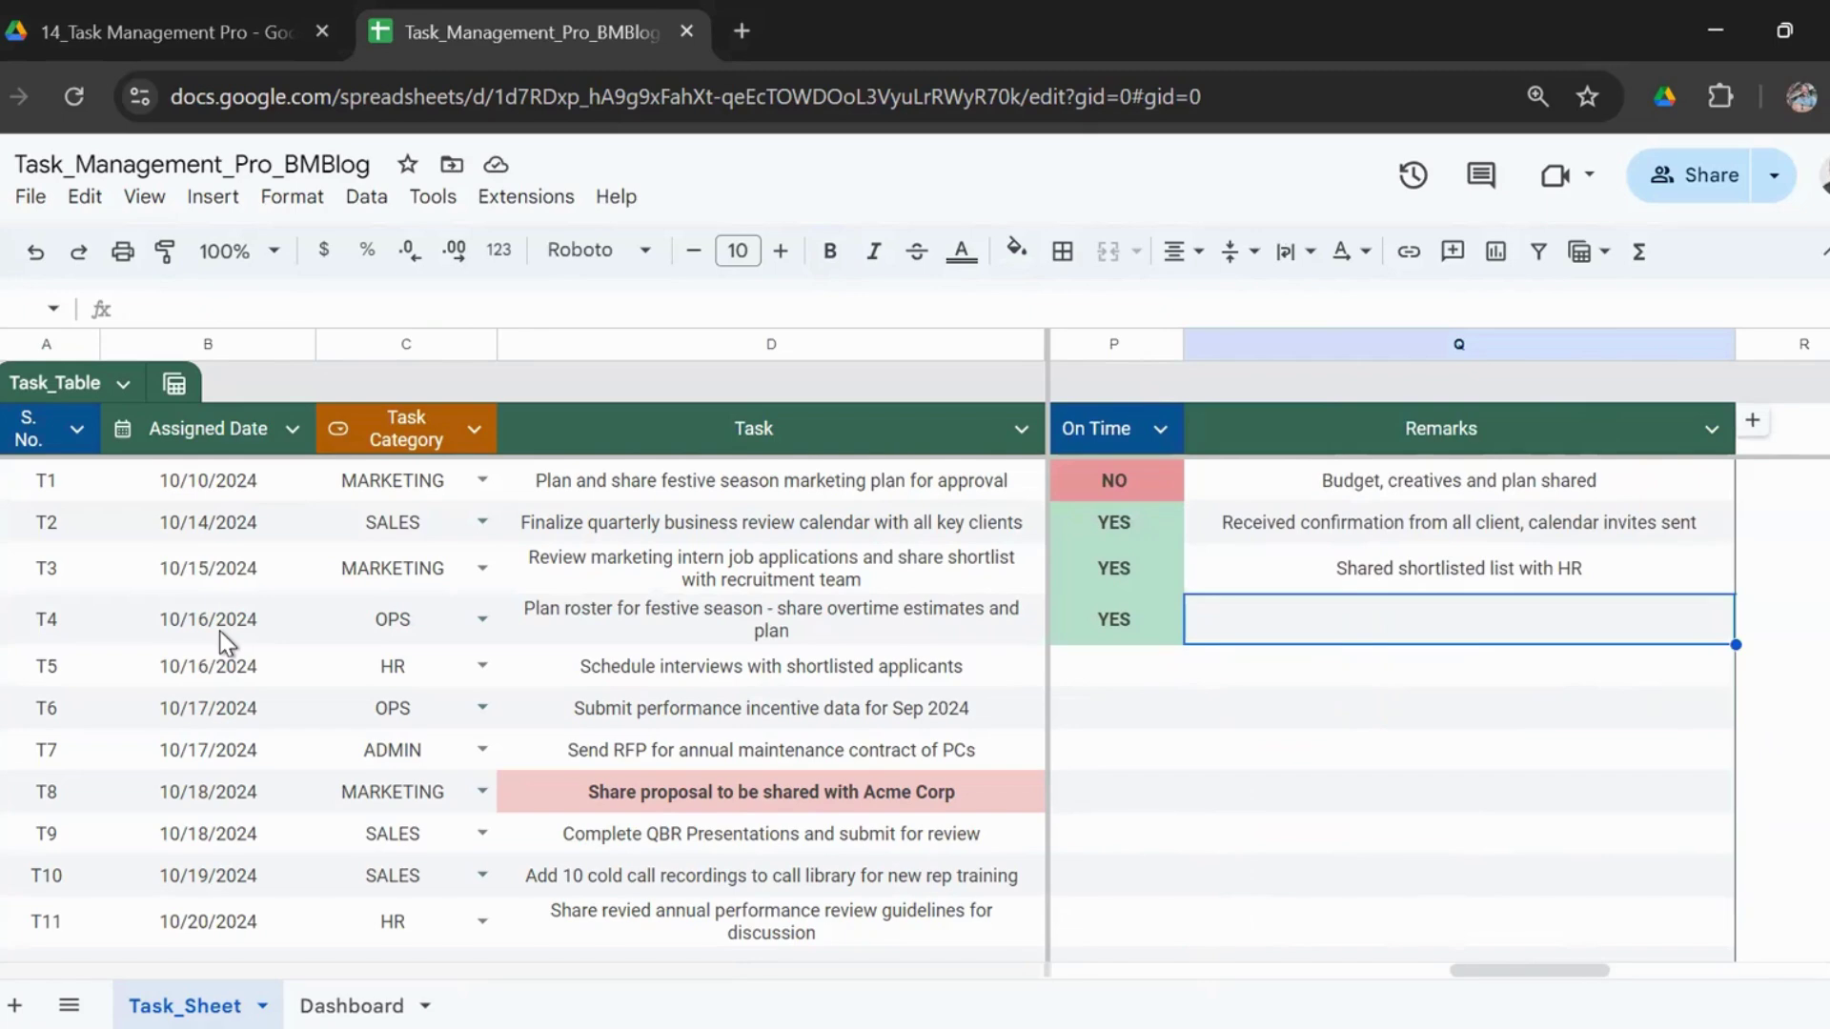
{"action": "key", "text": "Left"}
{"action": "key", "text": "Left"}
{"action": "key", "text": "Left"}
{"action": "key", "text": "Left"}
{"action": "key", "text": "Left"}
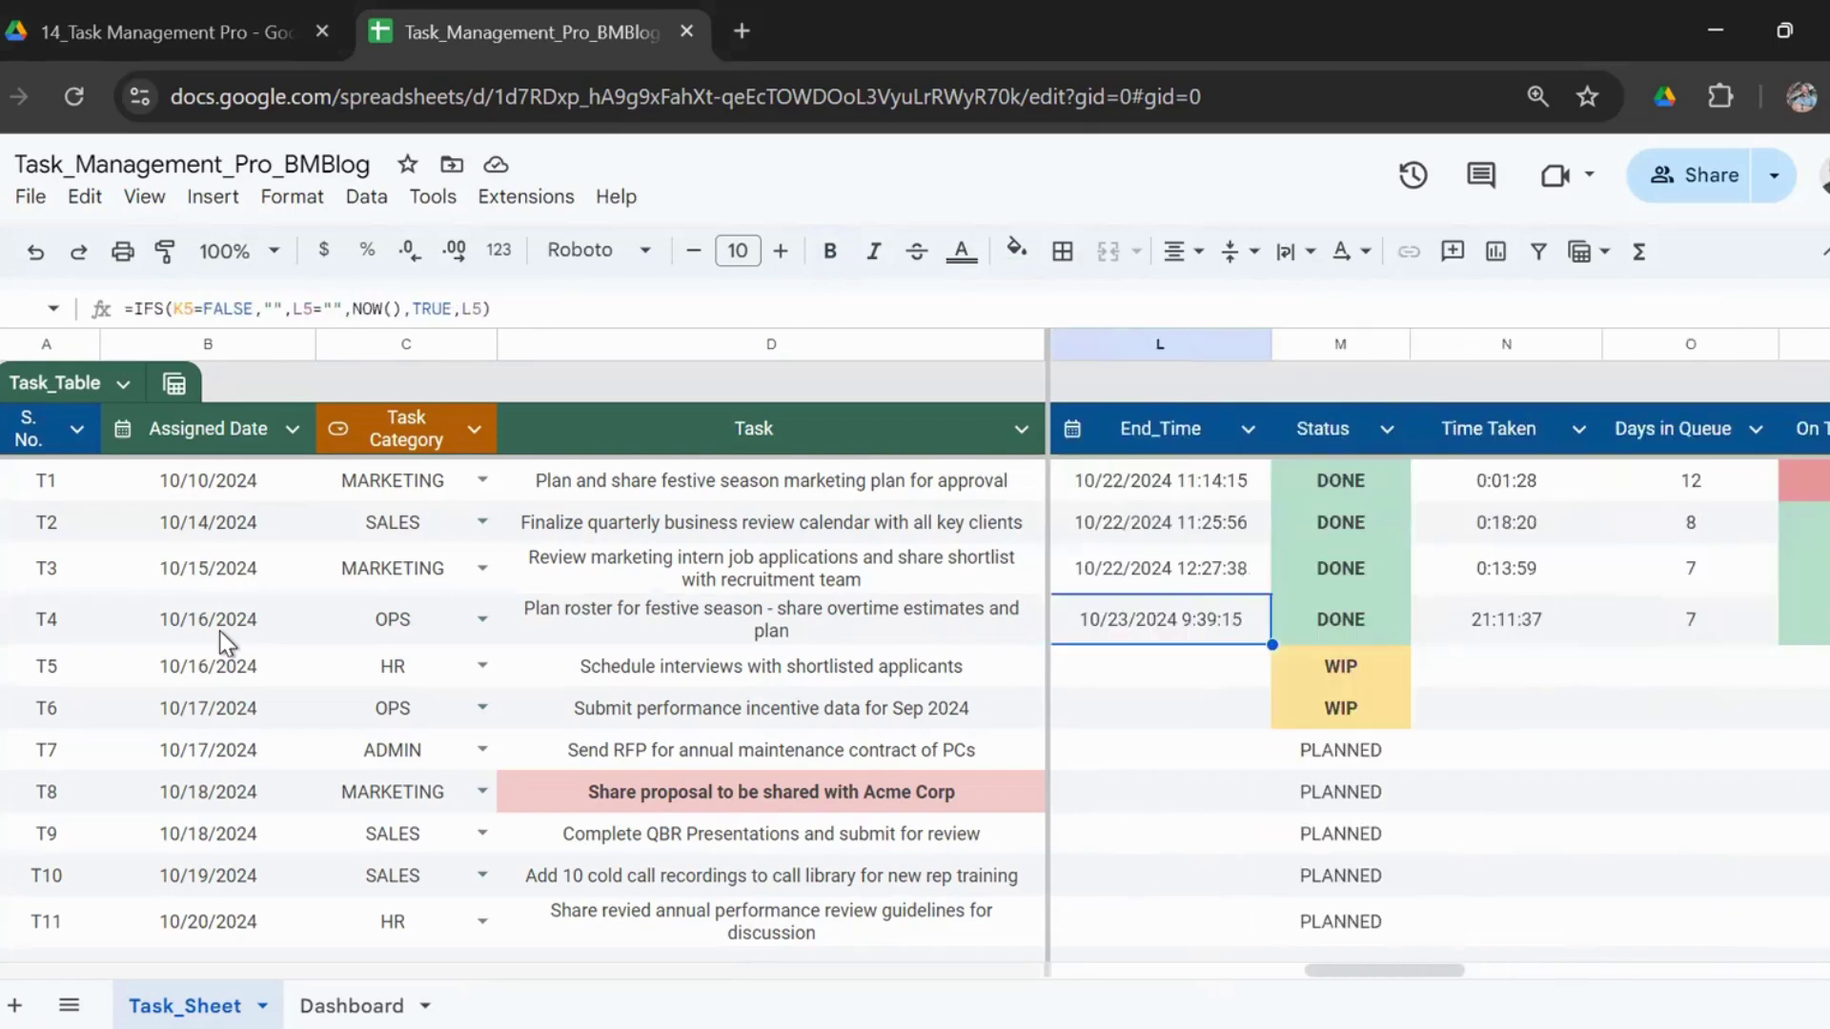
{"action": "key", "text": "Left"}
{"action": "key", "text": "Left"}
{"action": "key", "text": "Left"}
{"action": "key", "text": "Left"}
{"action": "key", "text": "Left"}
{"action": "key", "text": "Left"}
{"action": "key", "text": "Left"}
{"action": "key", "text": "Left"}
{"action": "key", "text": "Left"}
{"action": "key", "text": "Left"}
{"action": "key", "text": "Down"}
{"action": "key", "text": "Down"}
{"action": "key", "text": "Down"}
{"action": "key", "text": "Down"}
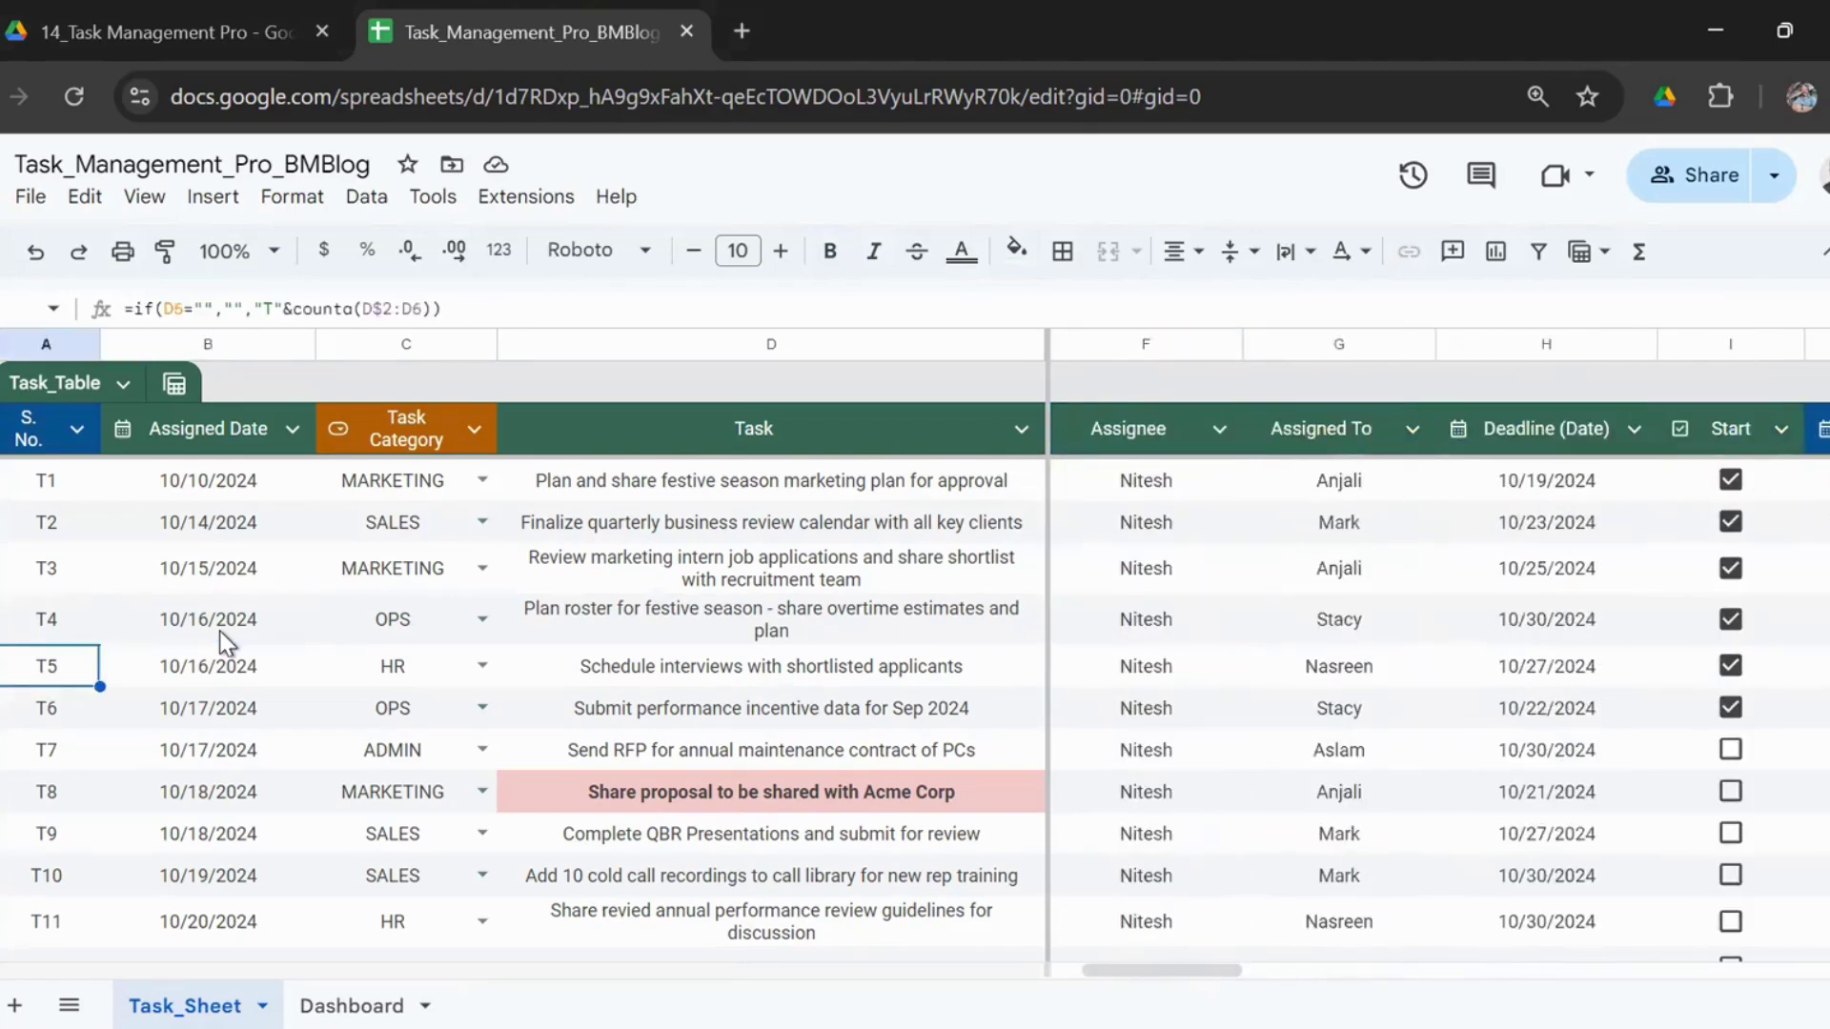
{"action": "key", "text": "Right"}
{"action": "key", "text": "Right"}
{"action": "key", "text": "Right"}
{"action": "key", "text": "Right"}
{"action": "key", "text": "Right"}
{"action": "key", "text": "Right"}
{"action": "key", "text": "Right"}
{"action": "key", "text": "Right"}
{"action": "key", "text": "Right"}
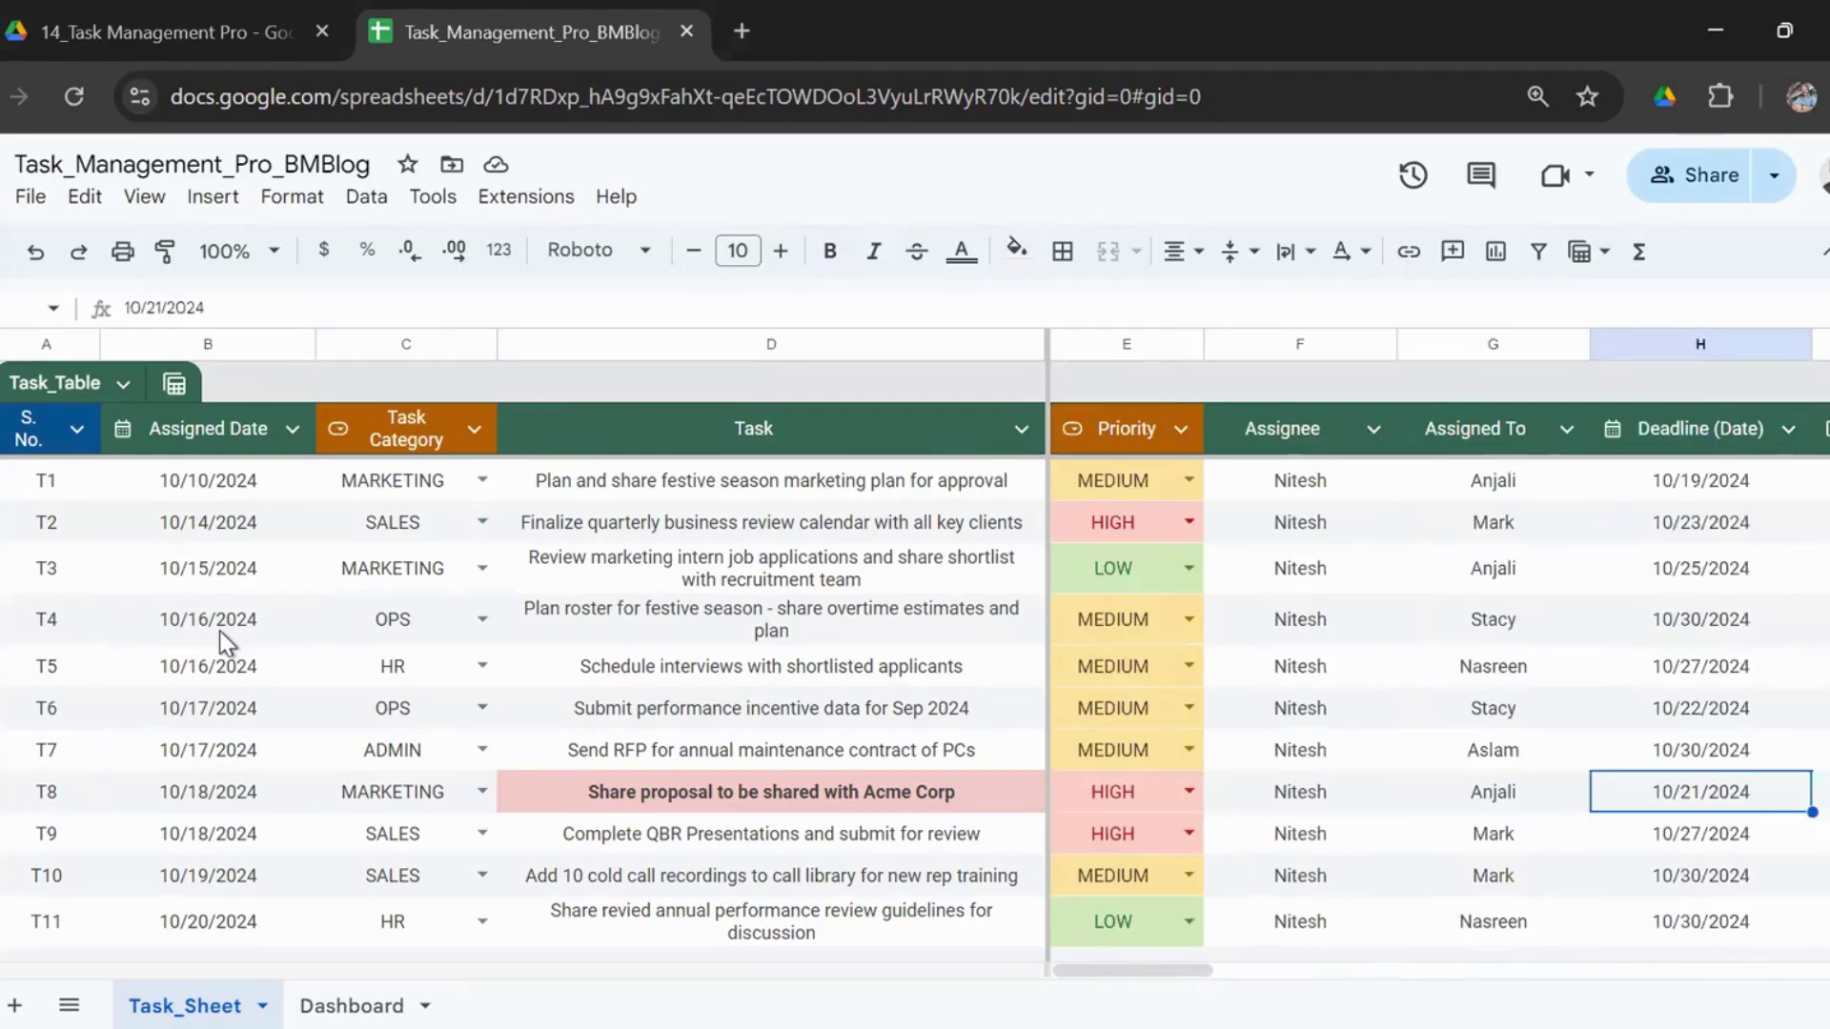
{"action": "key", "text": "Left"}
{"action": "key", "text": "Left"}
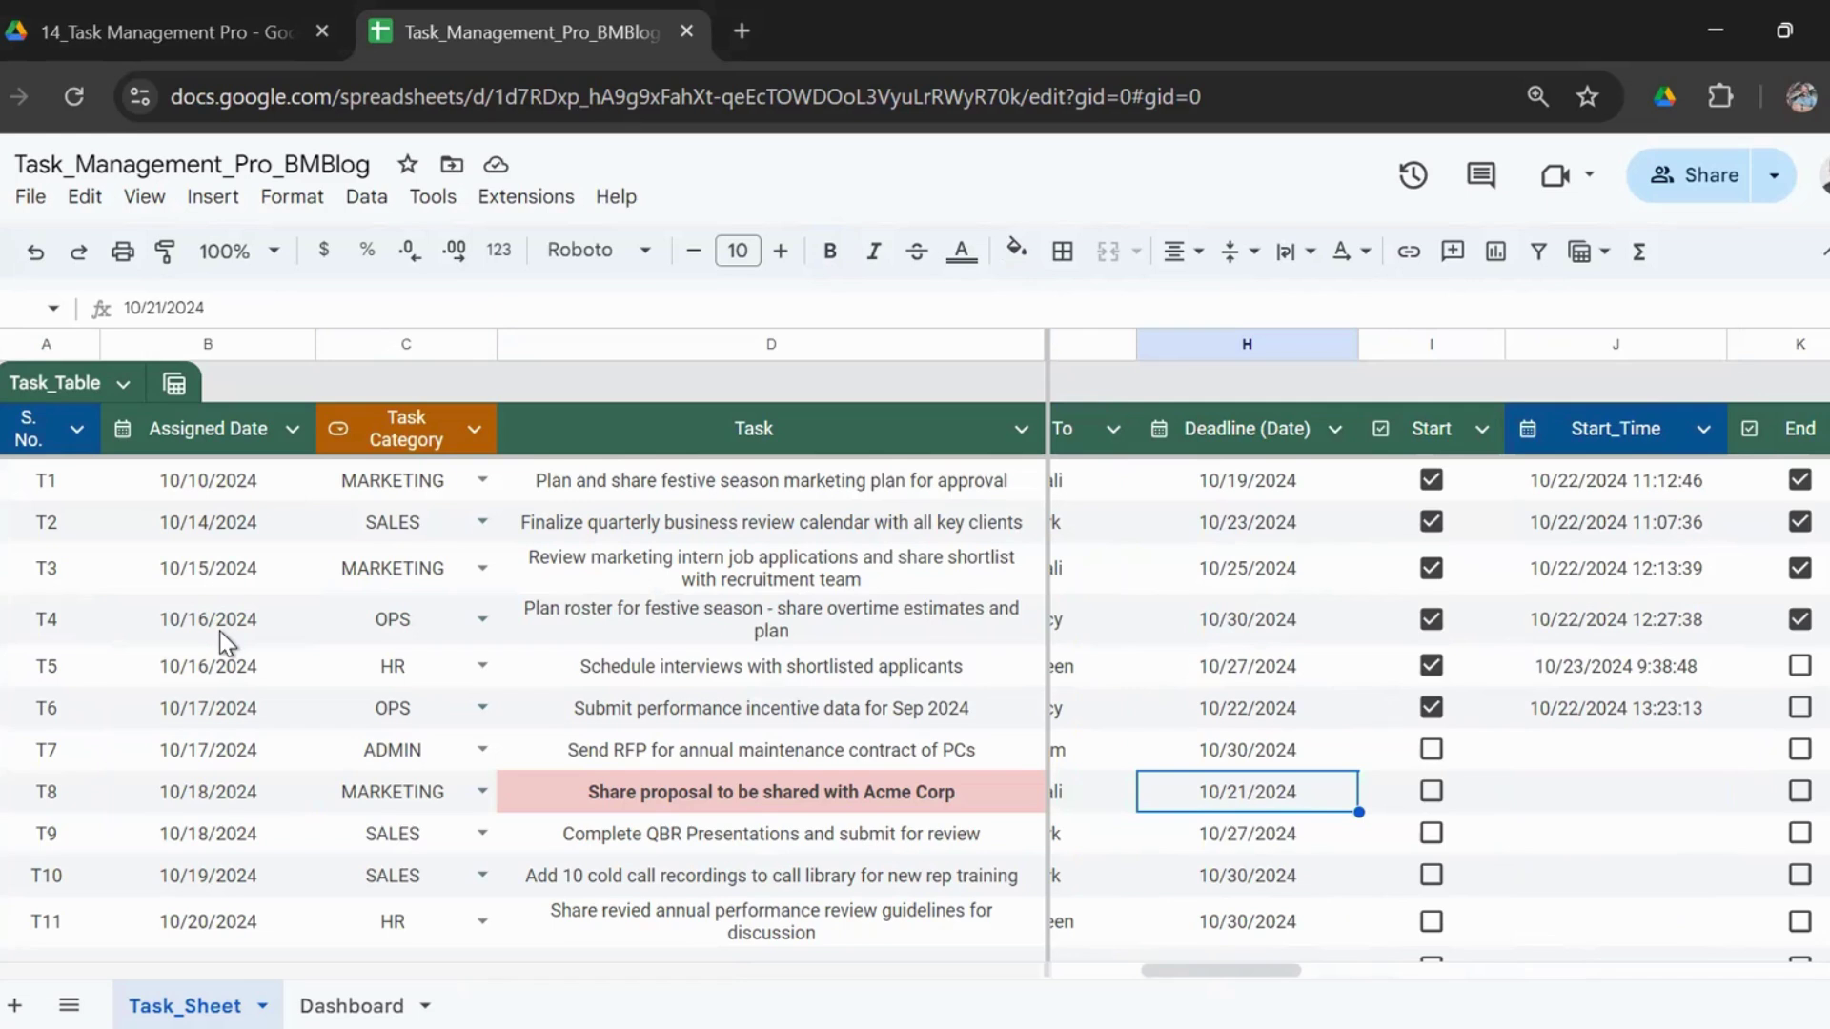
{"action": "key", "text": "Left"}
{"action": "key", "text": "Left"}
{"action": "key", "text": "Left"}
{"action": "key", "text": "Left"}
{"action": "key", "text": "Left"}
{"action": "key", "text": "Left"}
{"action": "key", "text": "Right"}
{"action": "key", "text": "Right"}
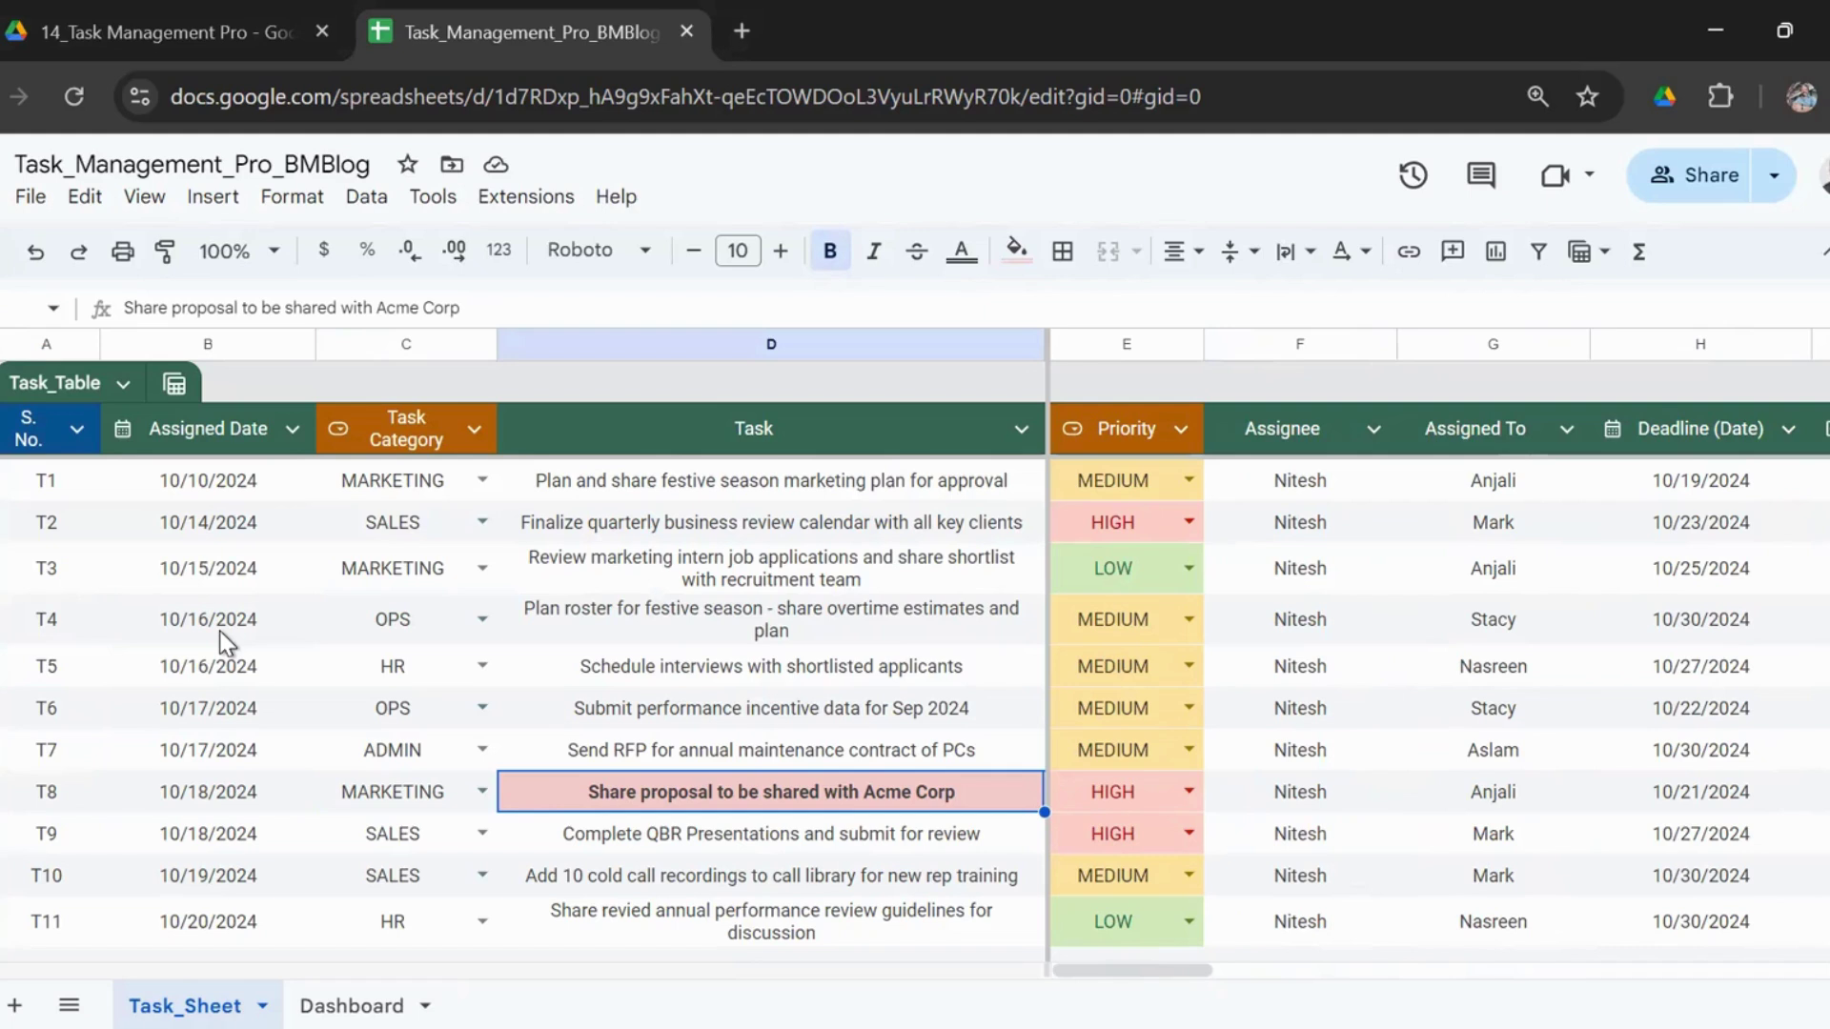
{"action": "key", "text": "Right"}
{"action": "key", "text": "Right"}
{"action": "key", "text": "Left"}
{"action": "key", "text": "Left"}
{"action": "key", "text": "Right"}
{"action": "key", "text": "Right"}
{"action": "key", "text": "Right"}
{"action": "key", "text": "Right"}
{"action": "key", "text": "Right"}
{"action": "key", "text": "Right"}
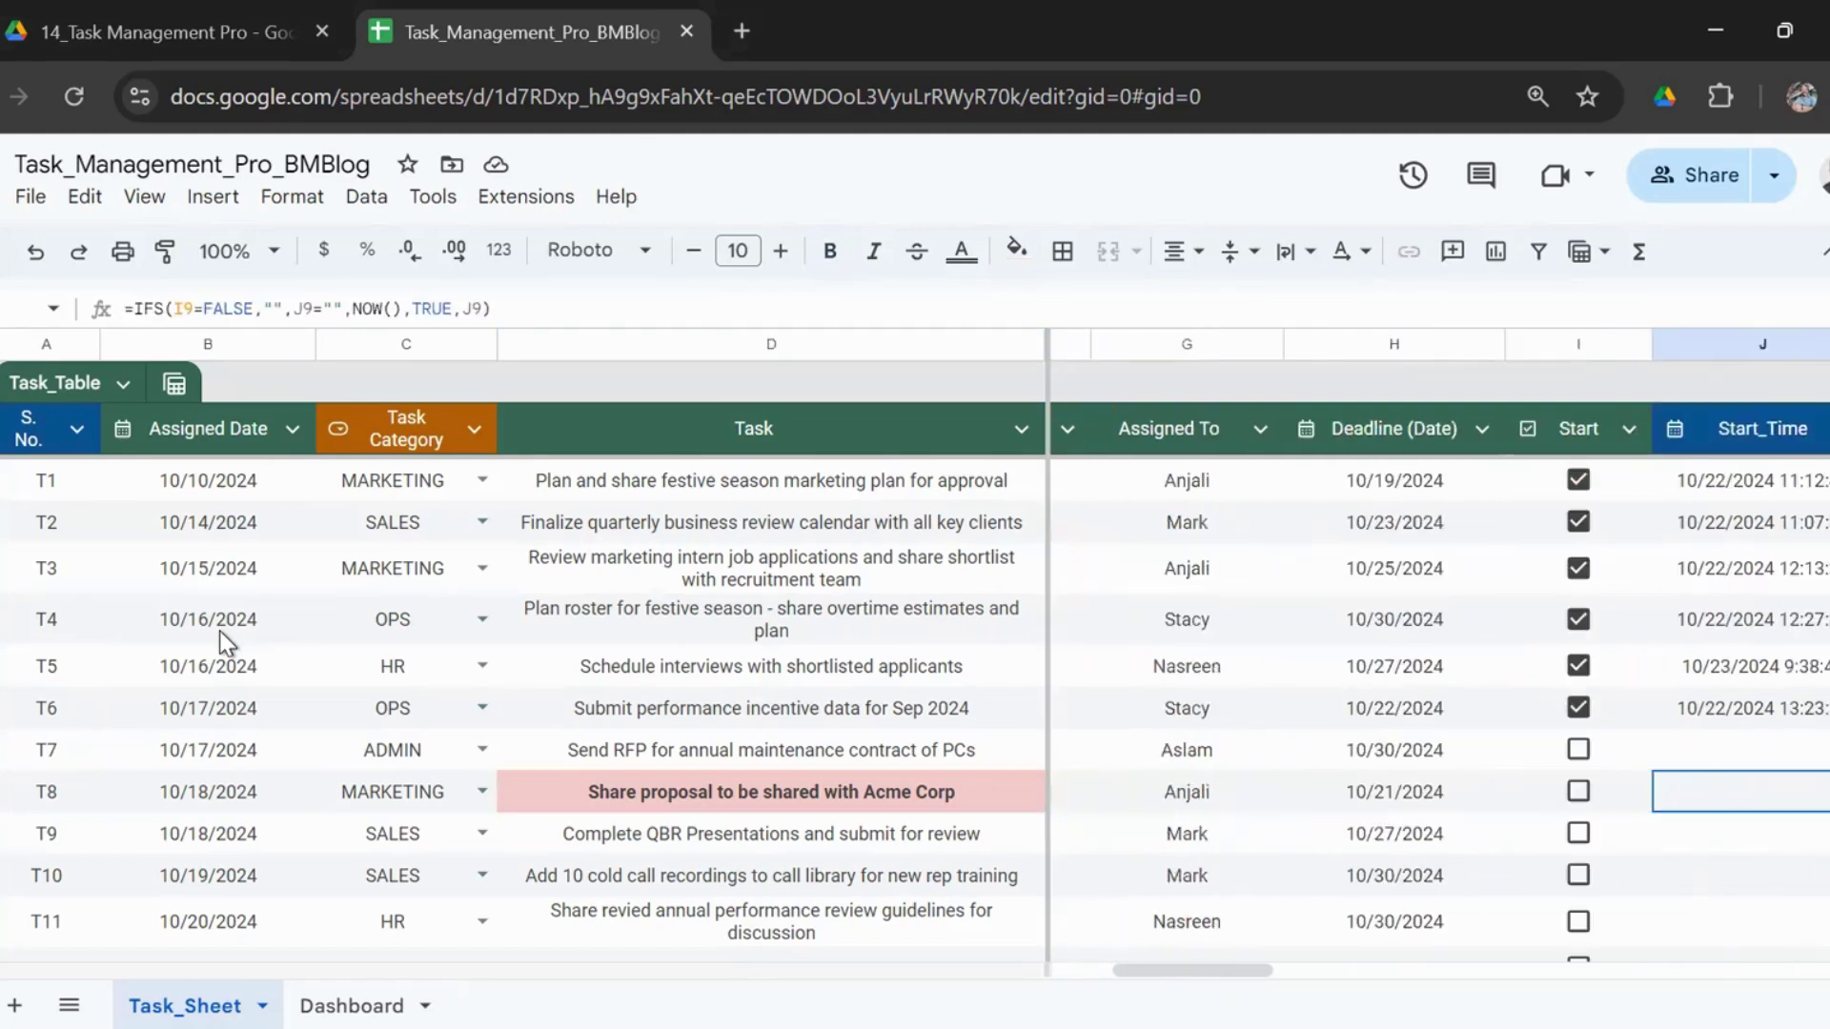
{"action": "key", "text": "Left"}
{"action": "key", "text": "Left"}
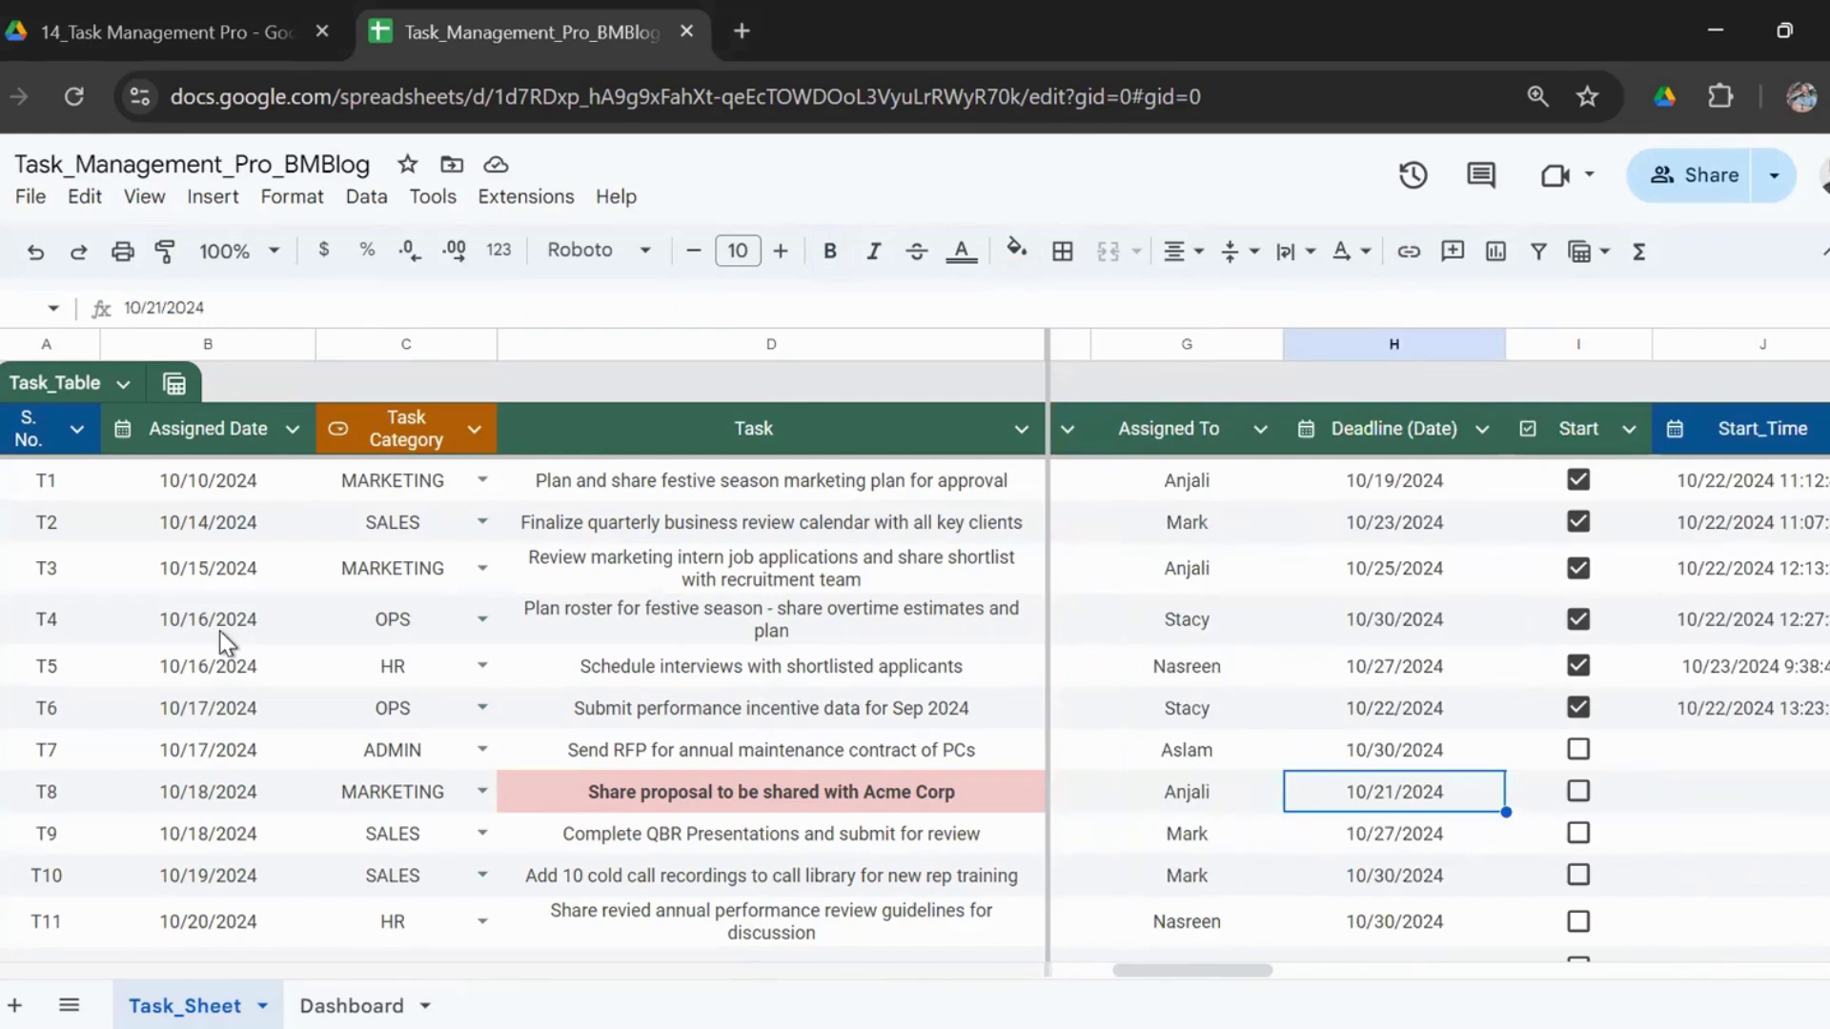
{"action": "left_click", "coordinate": [1578, 792]}
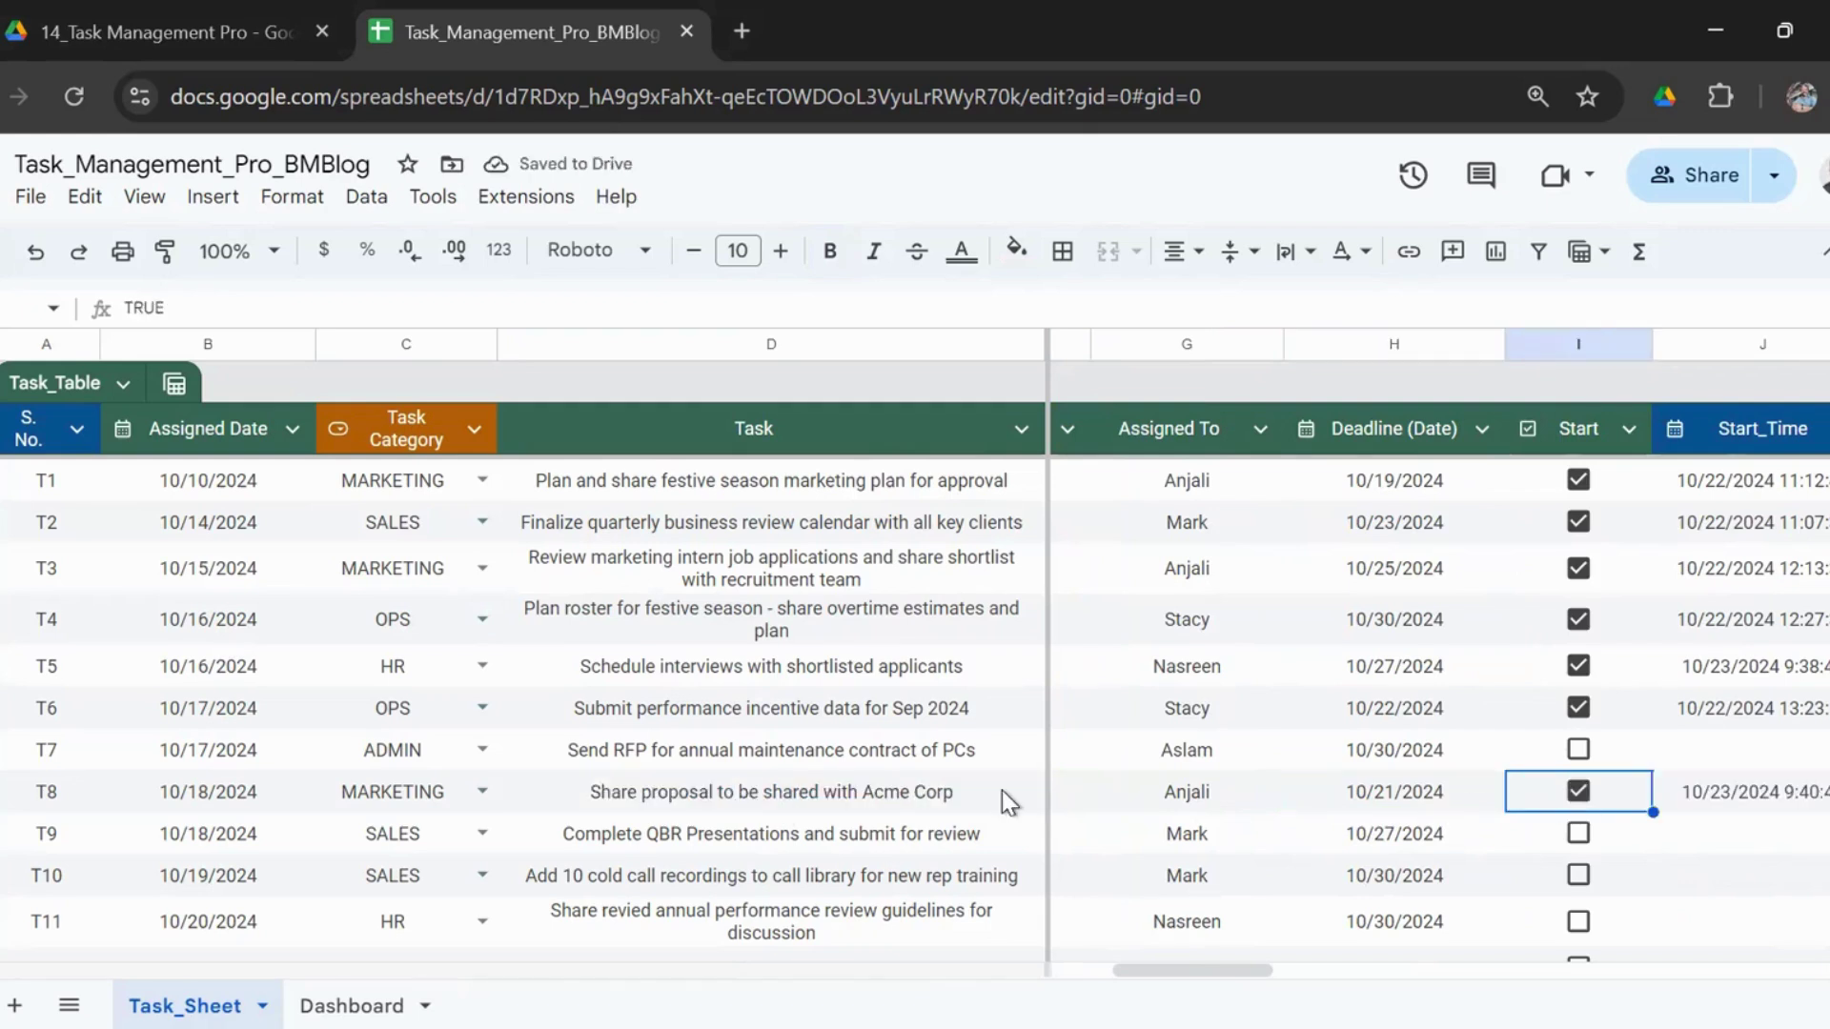
{"action": "key", "text": "Right"}
{"action": "key", "text": "Right"}
{"action": "key", "text": "Right"}
{"action": "key", "text": "Right"}
{"action": "key", "text": "Left"}
{"action": "key", "text": "Left"}
{"action": "key", "text": "Left"}
{"action": "key", "text": "Left"}
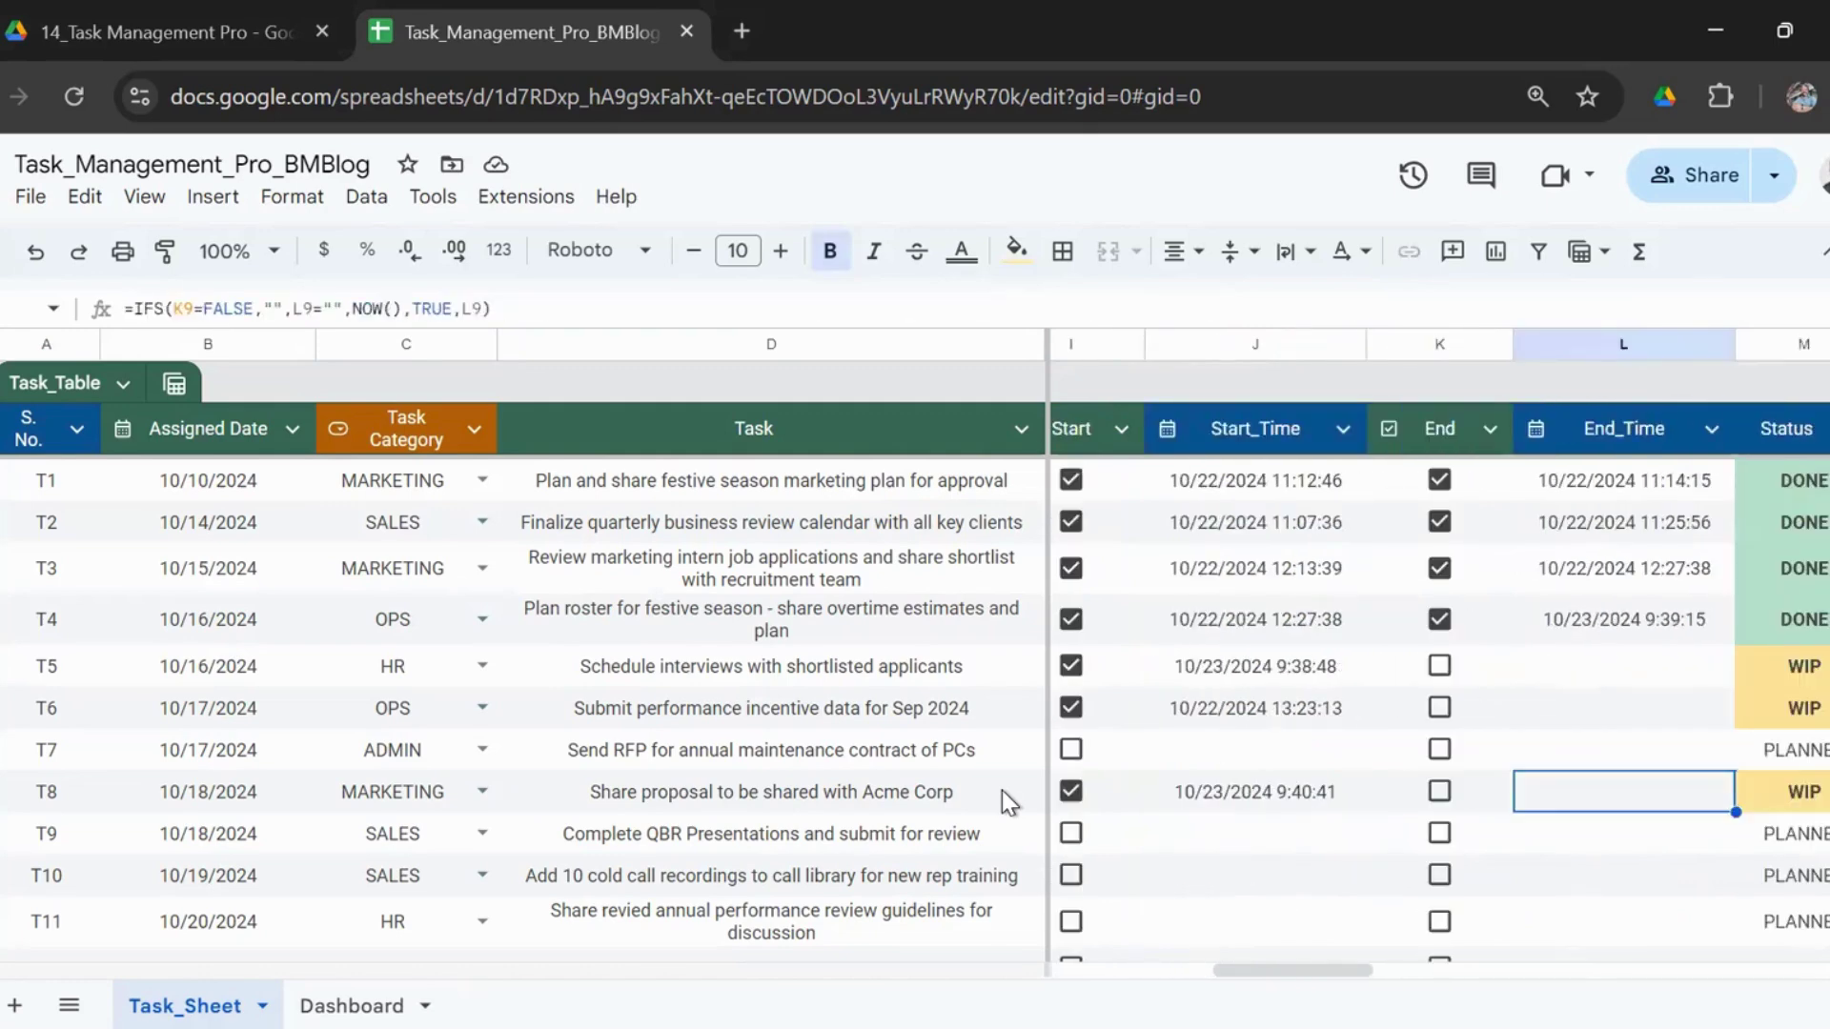
{"action": "key", "text": "Left"}
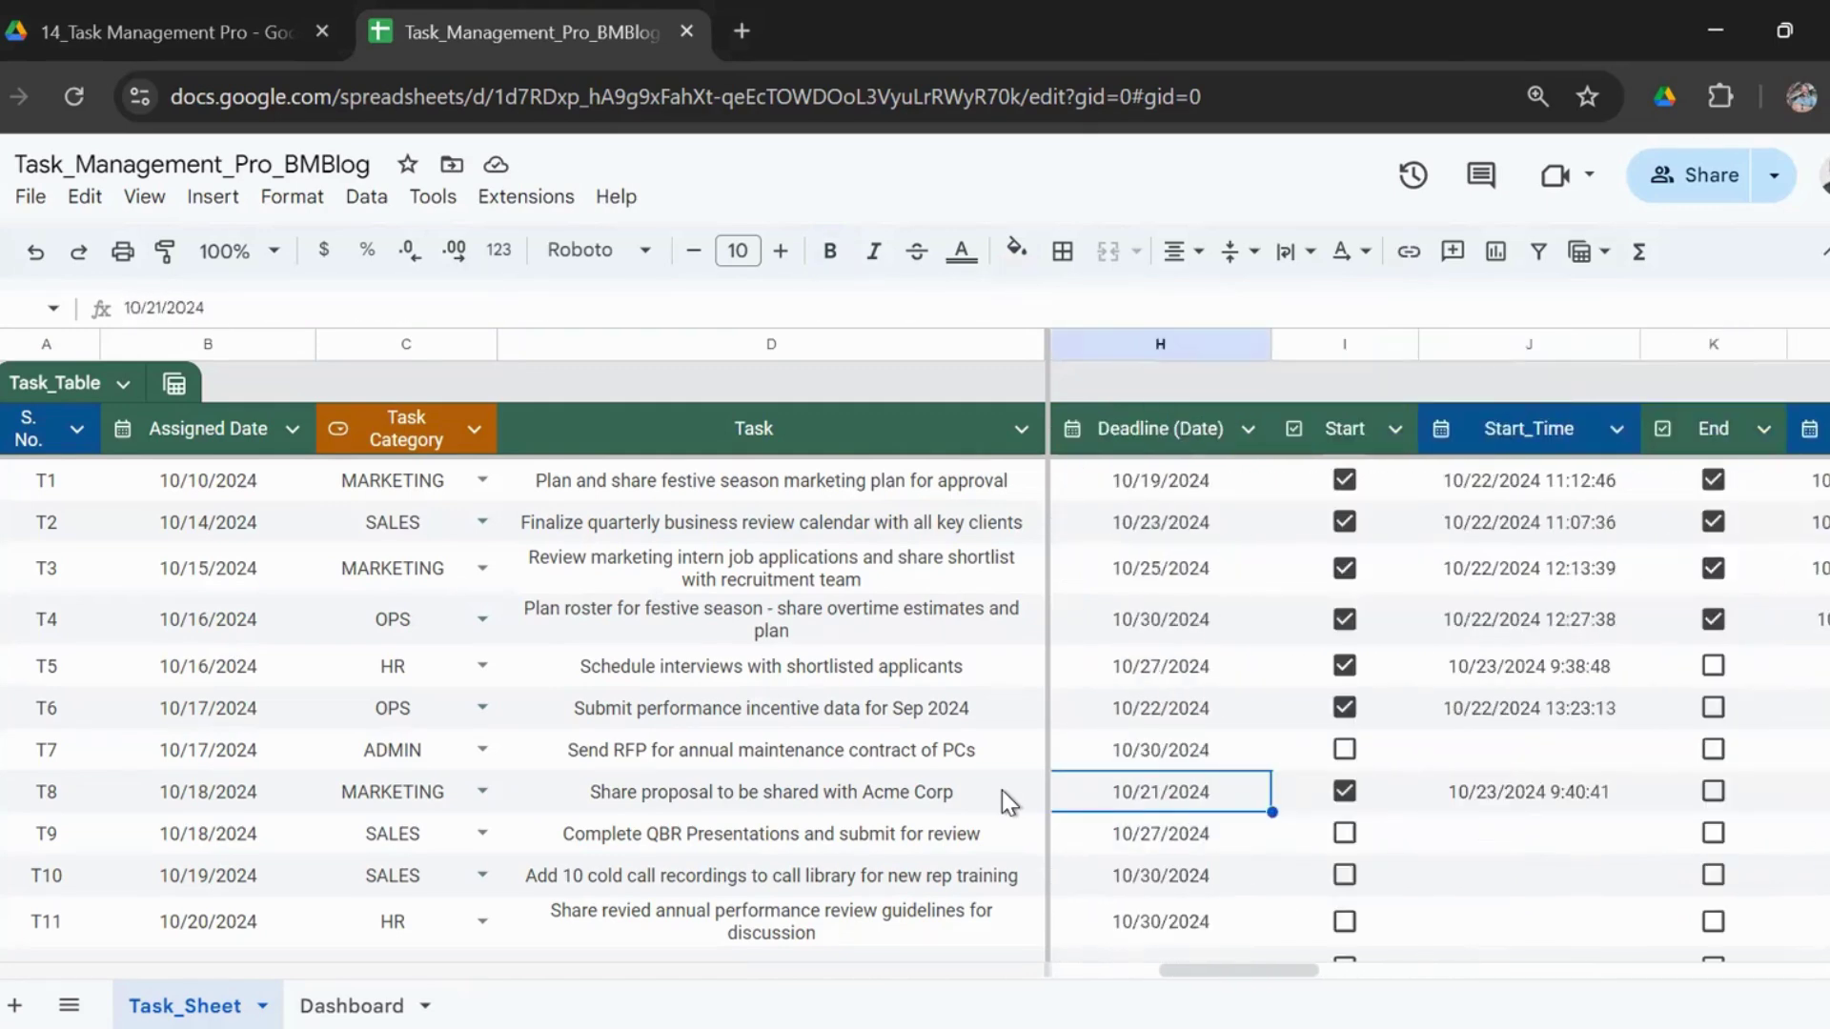
{"action": "left_click", "coordinate": [1345, 792]}
{"action": "key", "text": "Right"}
{"action": "key", "text": "Right"}
{"action": "key", "text": "Right"}
{"action": "key", "text": "Right"}
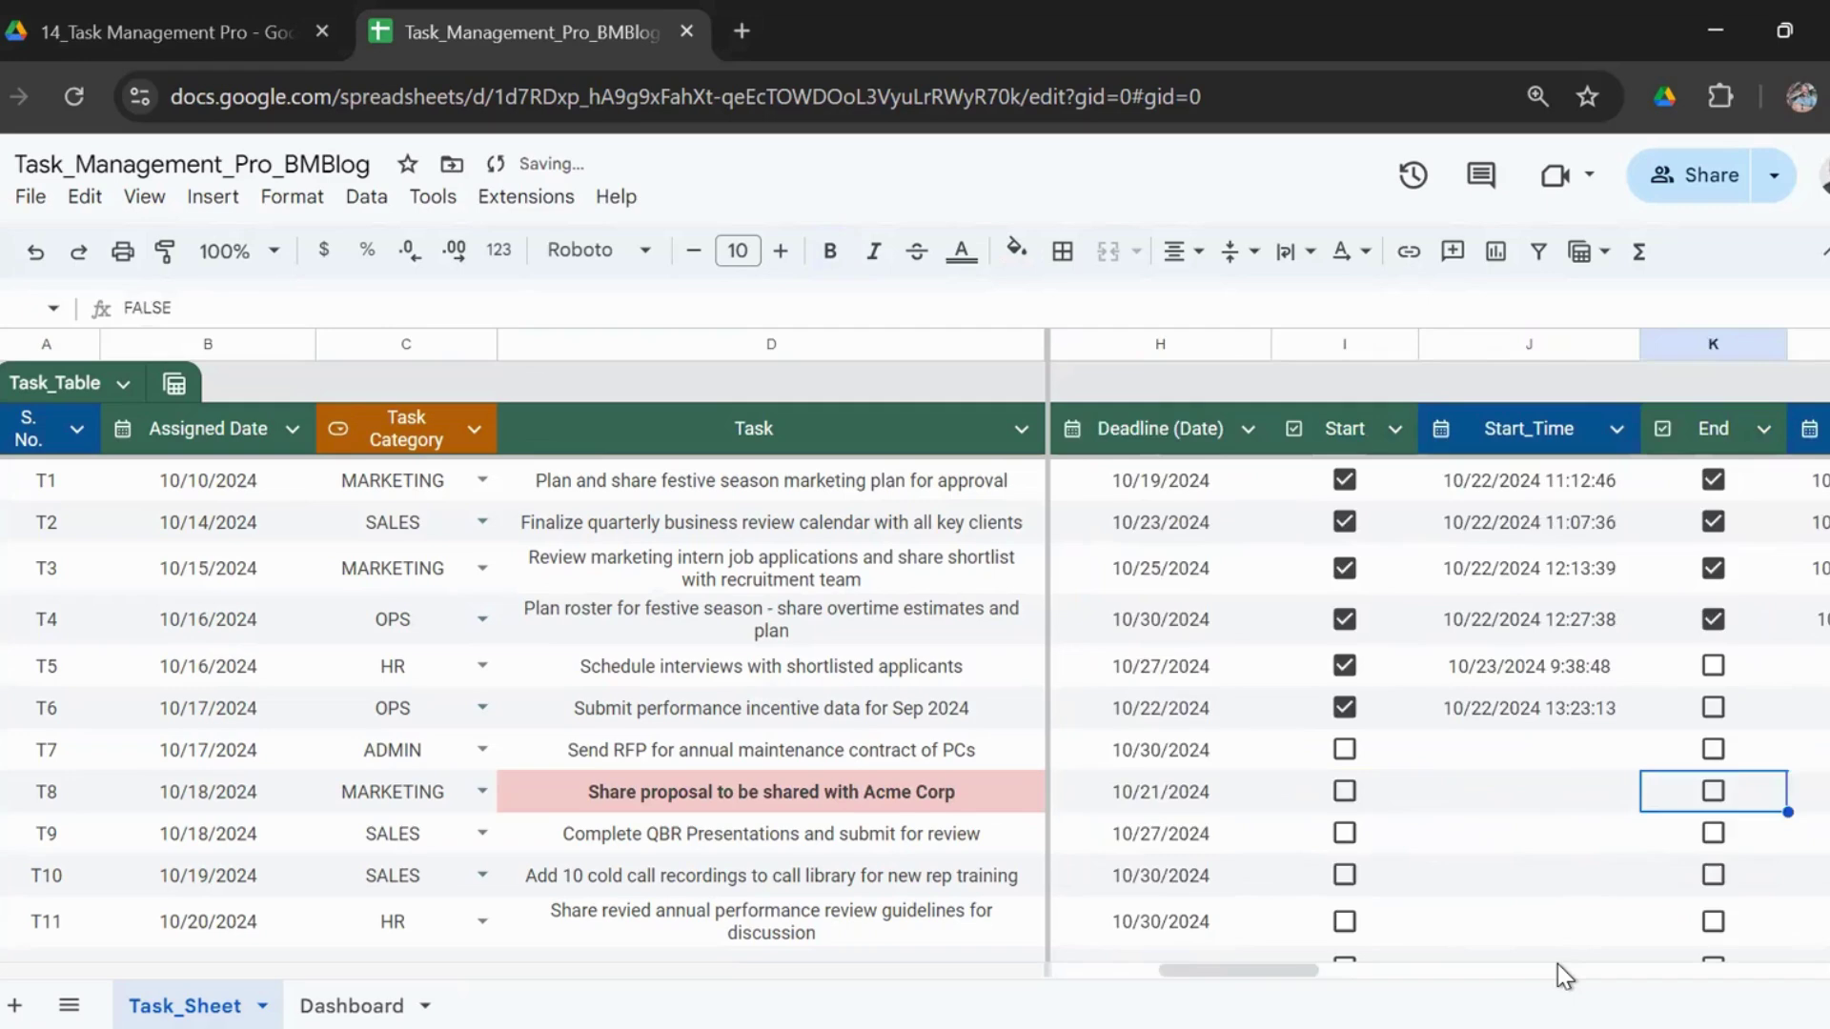
{"action": "key", "text": "Left"}
{"action": "key", "text": "Left"}
{"action": "key", "text": "Left"}
{"action": "key", "text": "Left"}
{"action": "key", "text": "Left"}
{"action": "key", "text": "Left"}
{"action": "key", "text": "Left"}
{"action": "key", "text": "Left"}
{"action": "key", "text": "Left"}
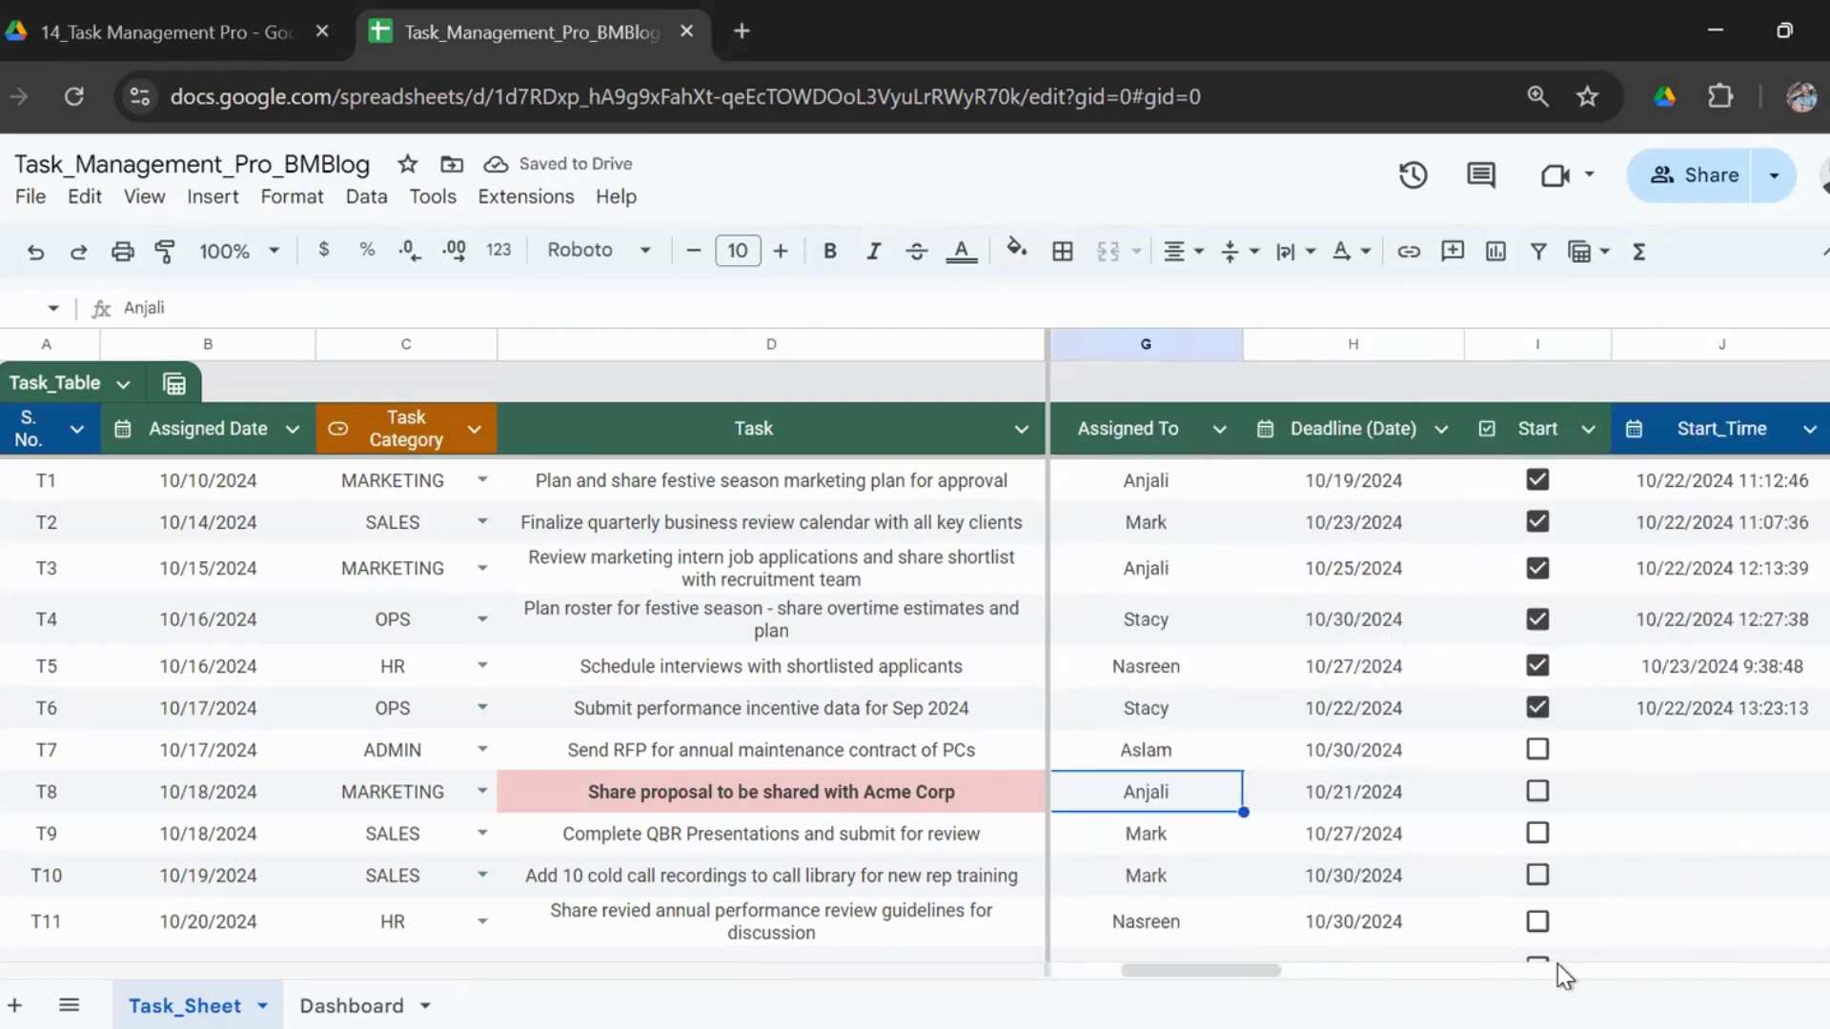
- Enter 'Test Task' in the first empty Task cell below T11
{"action": "key", "text": "Left"}
{"action": "key", "text": "Left"}
{"action": "key", "text": "Left"}
{"action": "key", "text": "Down"}
{"action": "key", "text": "Down"}
{"action": "key", "text": "Down"}
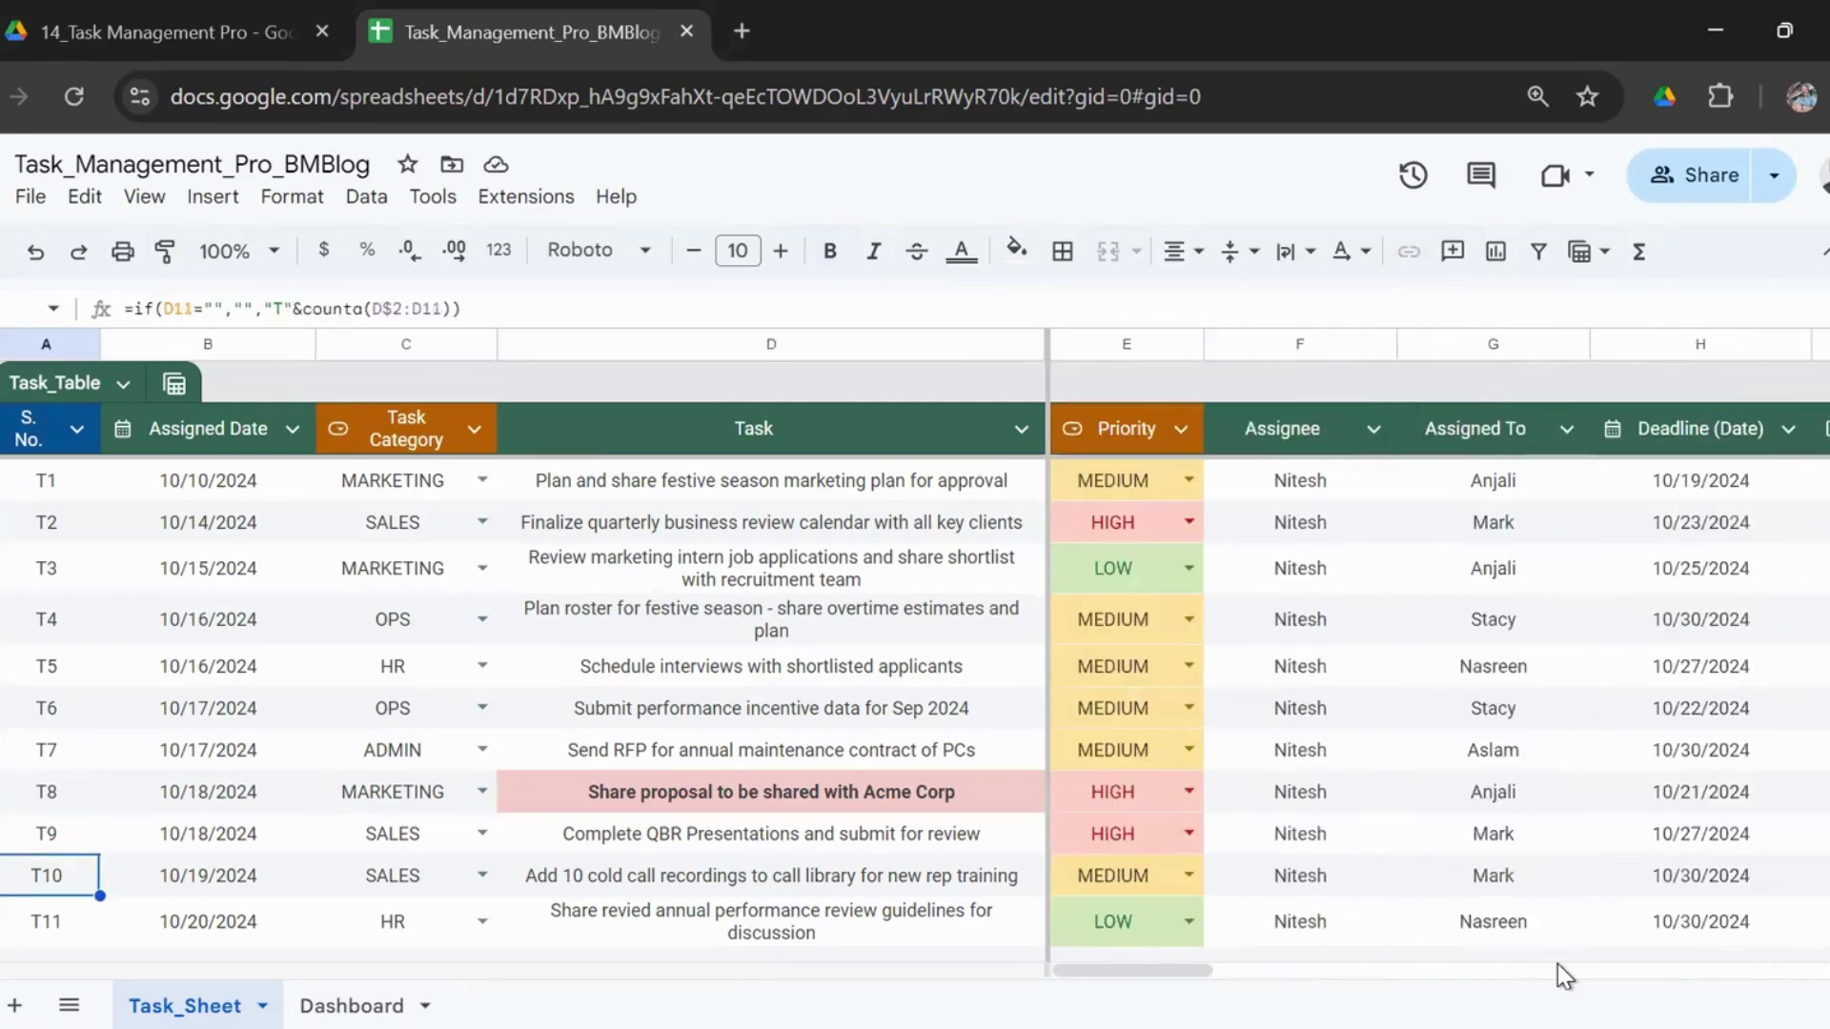
{"action": "key", "text": "ctrl+Down"}
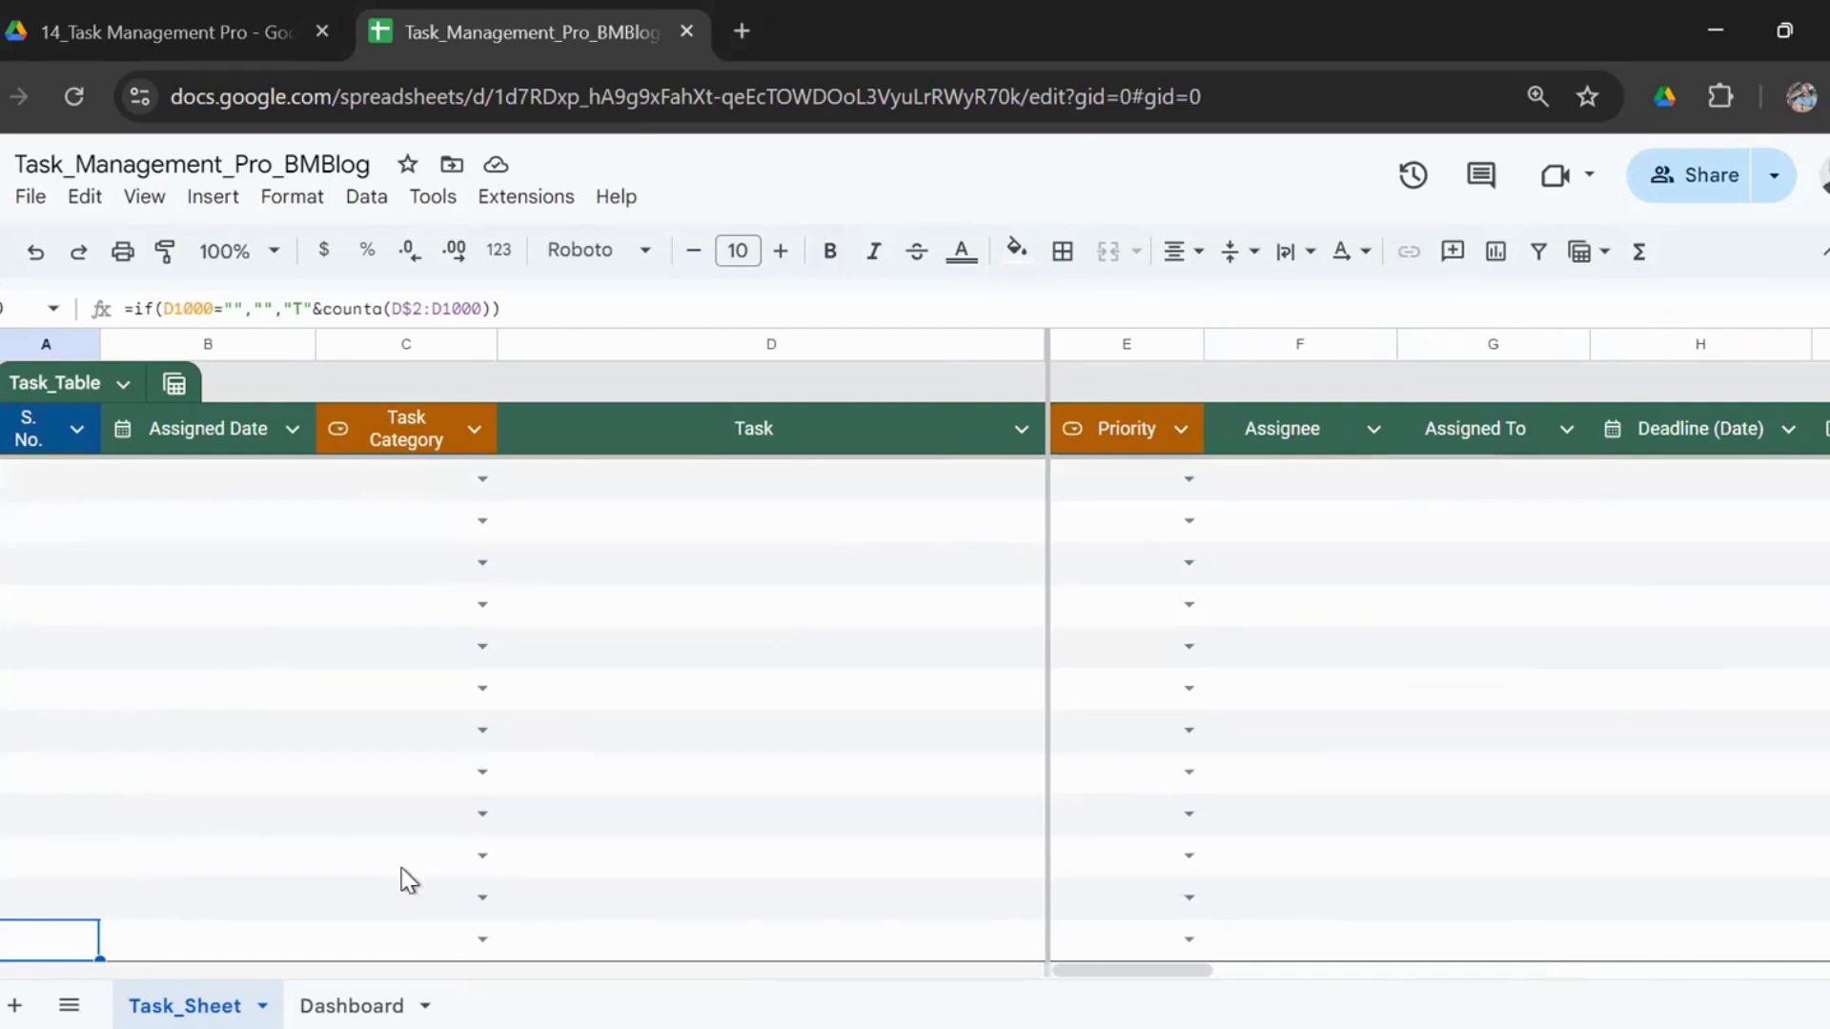
{"action": "key", "text": "Up"}
{"action": "key", "text": "Up"}
{"action": "key", "text": "ctrl+Up"}
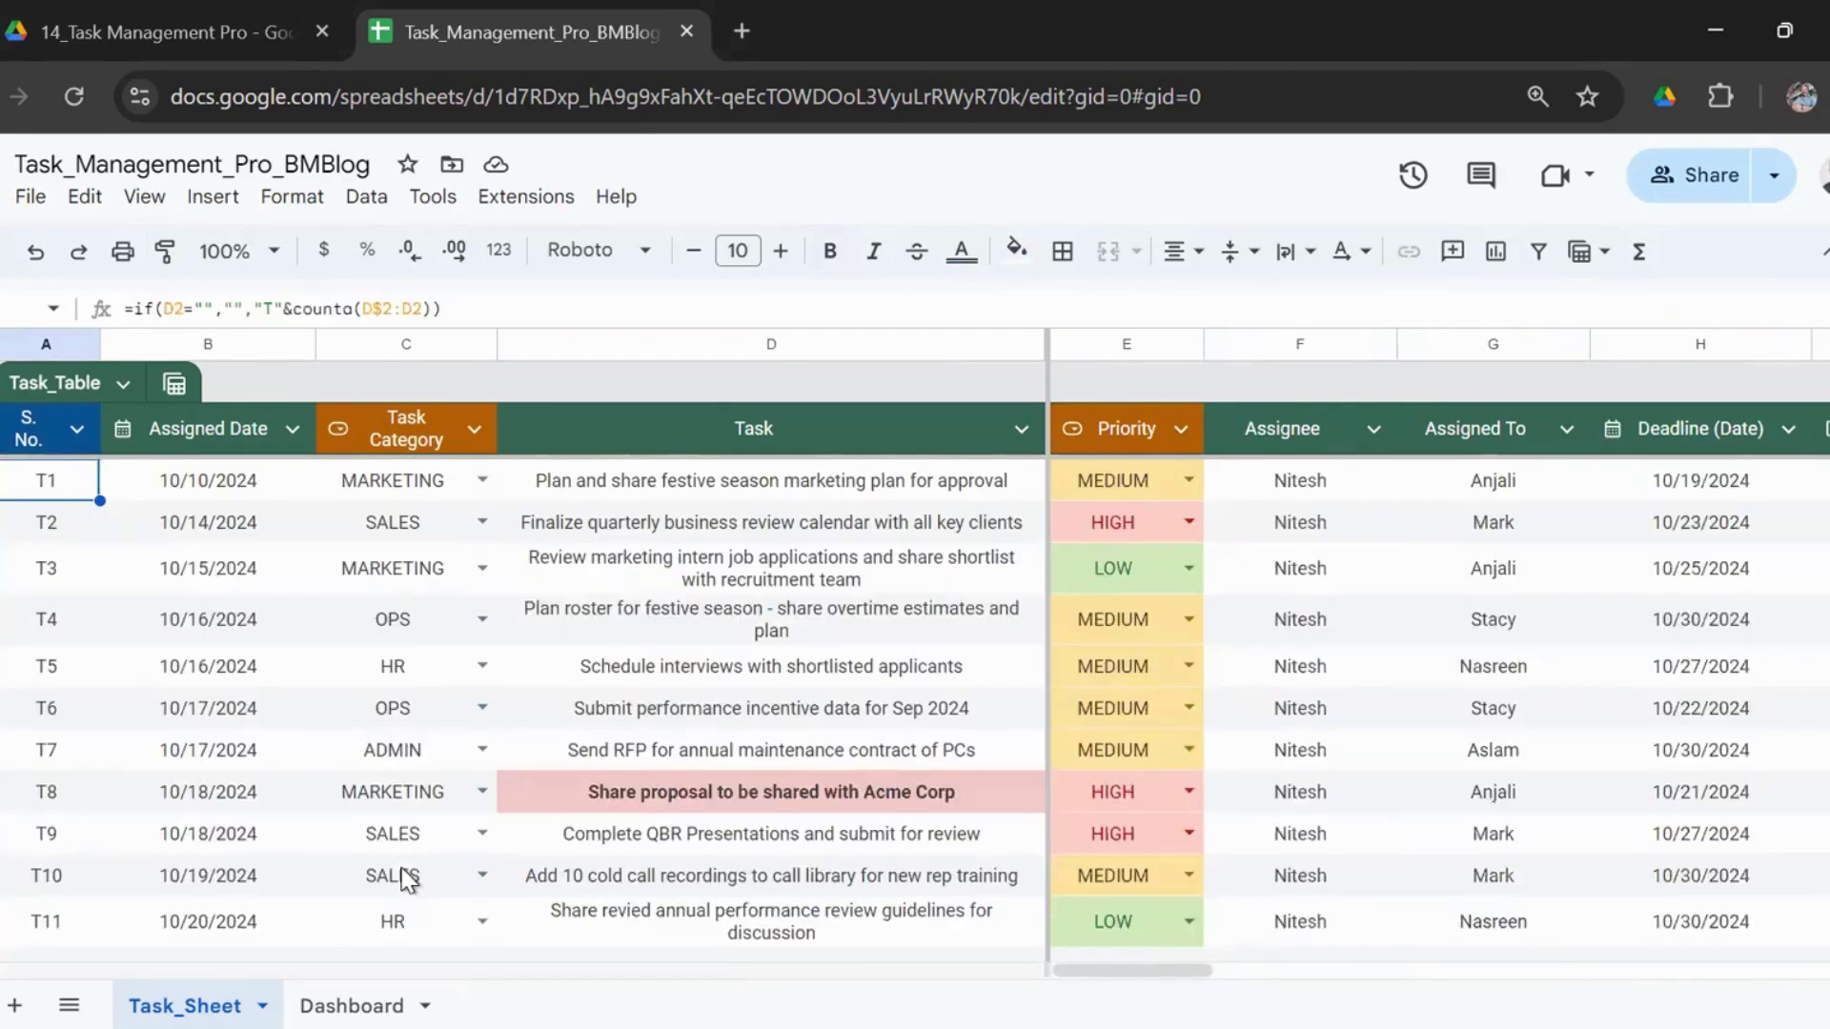
{"action": "key", "text": "Down"}
{"action": "key", "text": "Down"}
{"action": "key", "text": "Right"}
{"action": "key", "text": "Right"}
{"action": "key", "text": "Right"}
{"action": "key", "text": "Down"}
{"action": "key", "text": "Down"}
{"action": "key", "text": "Down"}
{"action": "key", "text": "Down"}
{"action": "key", "text": "Down"}
{"action": "key", "text": "Down"}
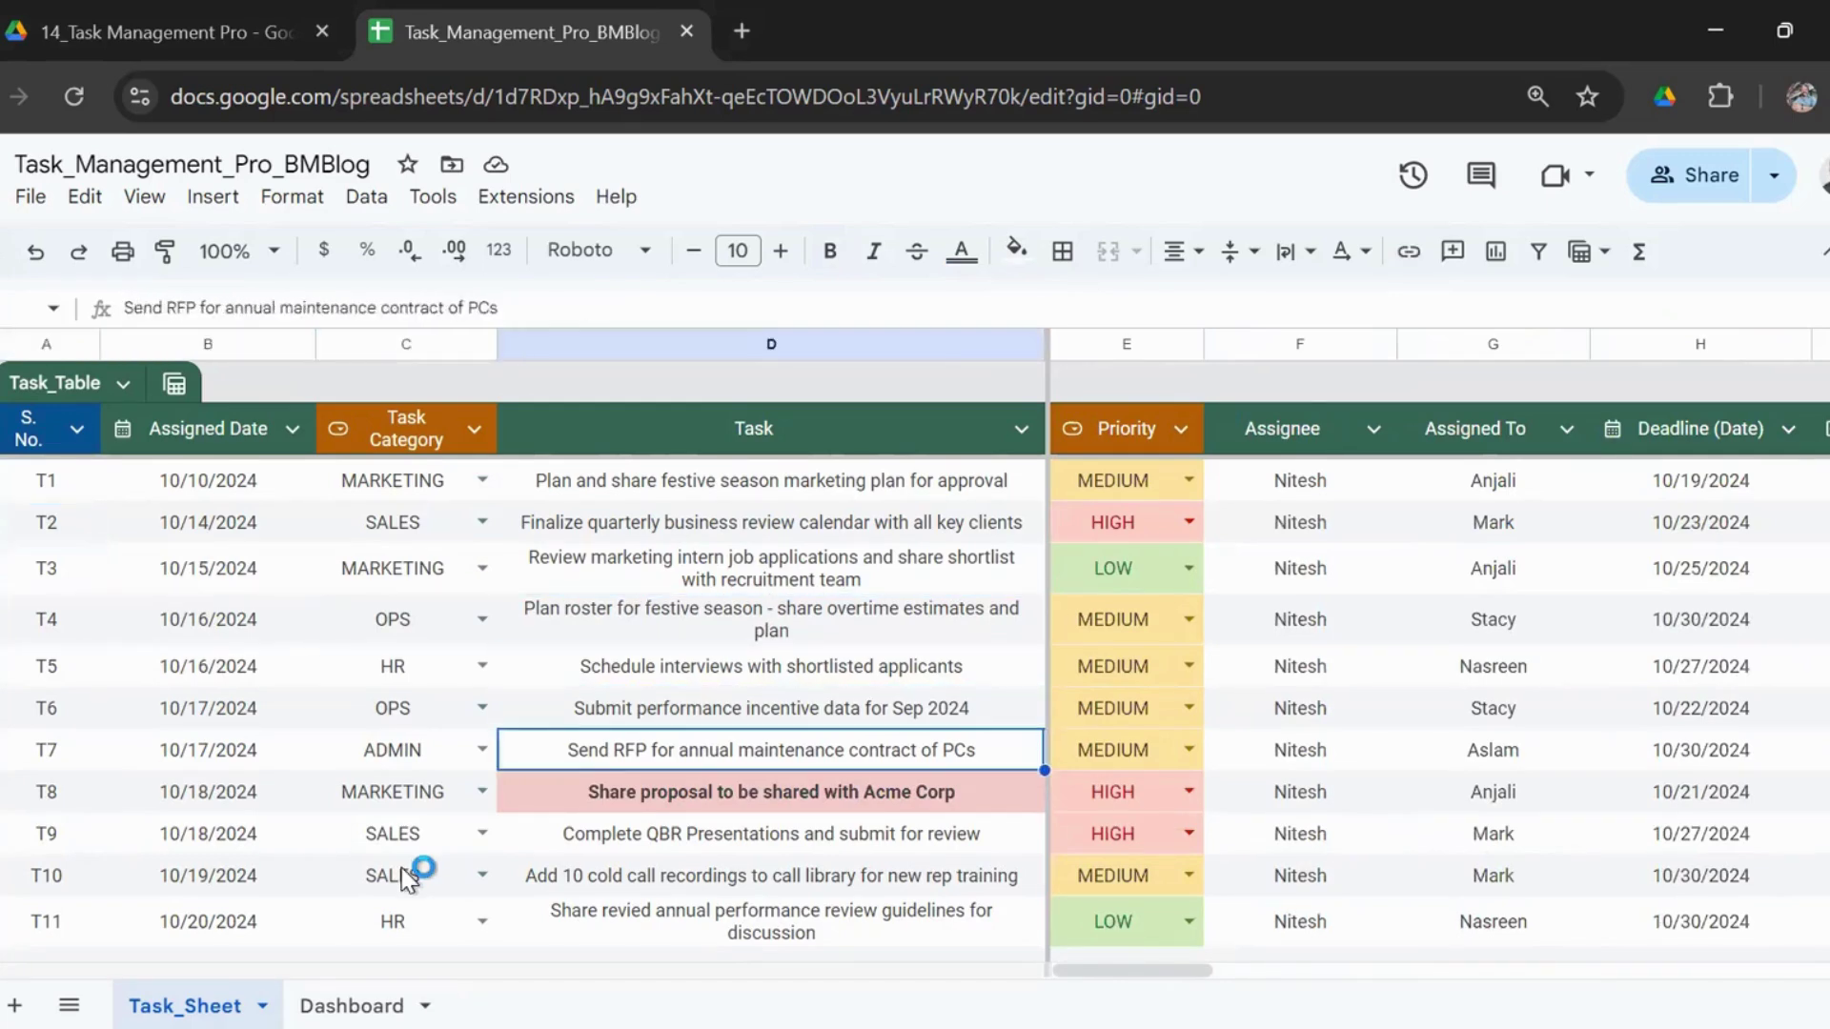
{"action": "key", "text": "Down"}
{"action": "key", "text": "Down"}
{"action": "key", "text": "Down"}
{"action": "key", "text": "Down"}
{"action": "key", "text": "Down"}
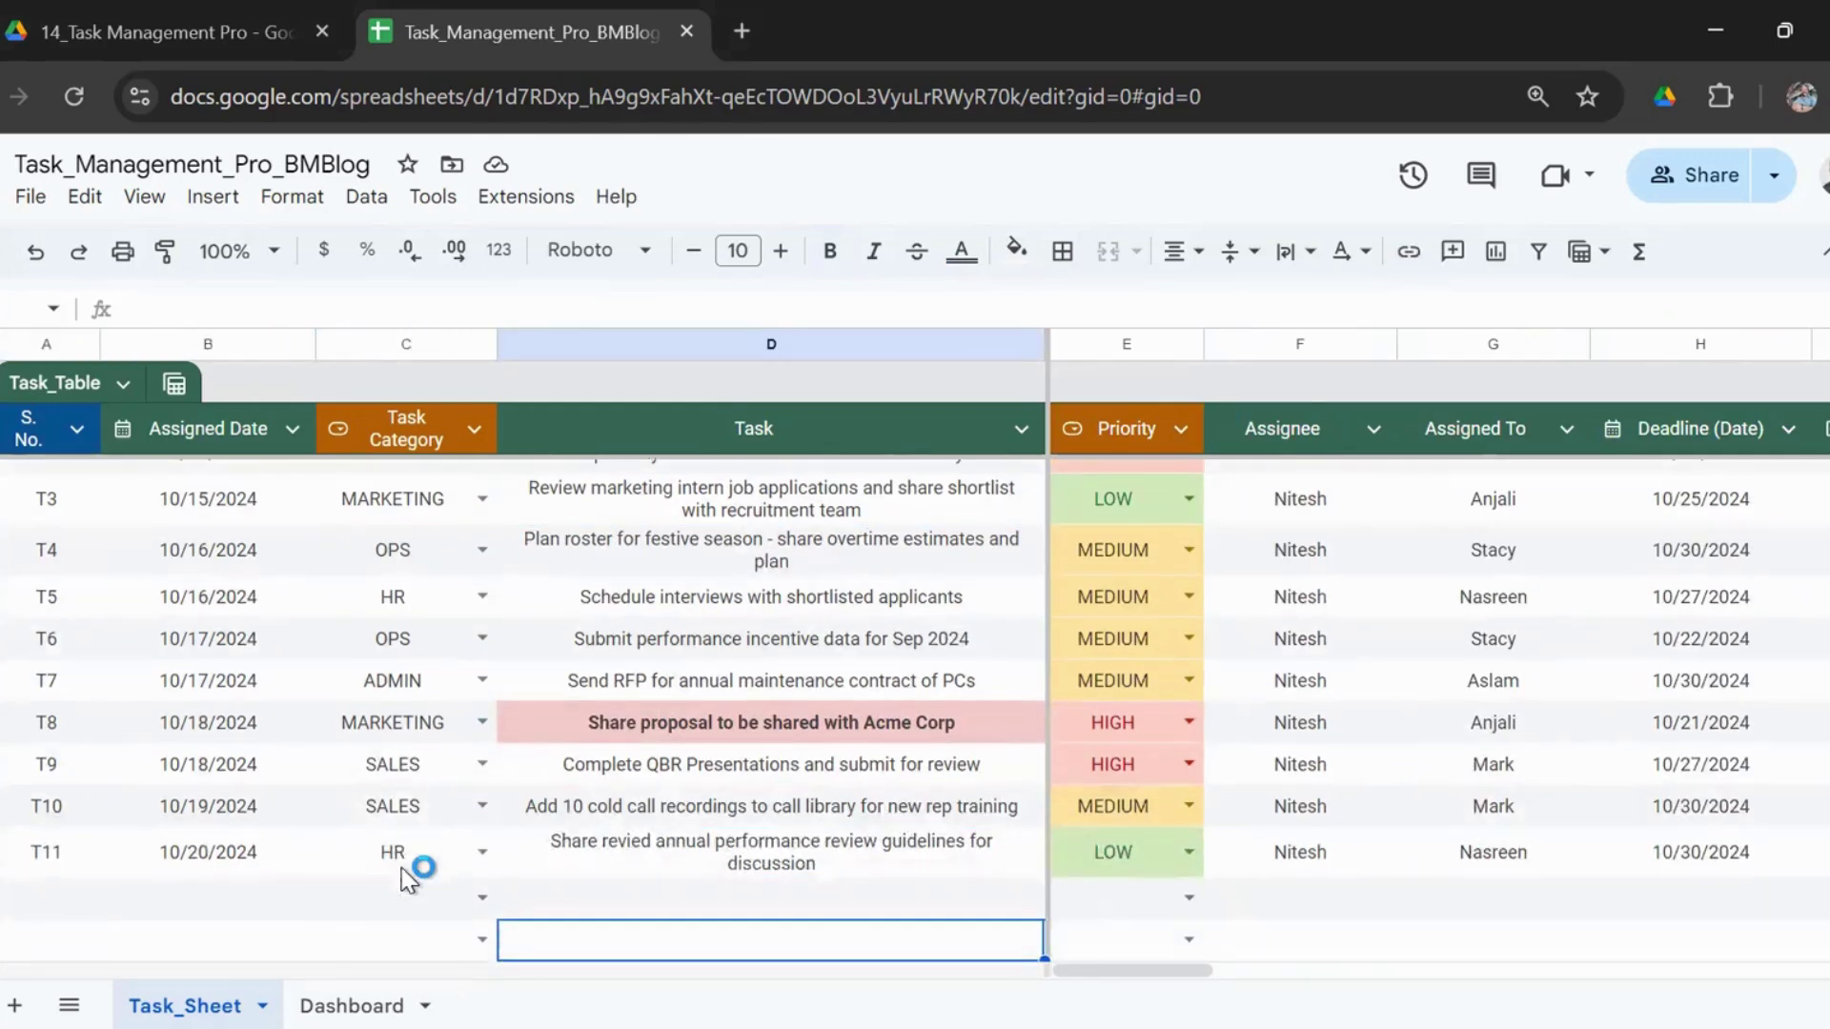
{"action": "key", "text": "Up"}
{"action": "key", "text": "Up"}
{"action": "key", "text": "Up"}
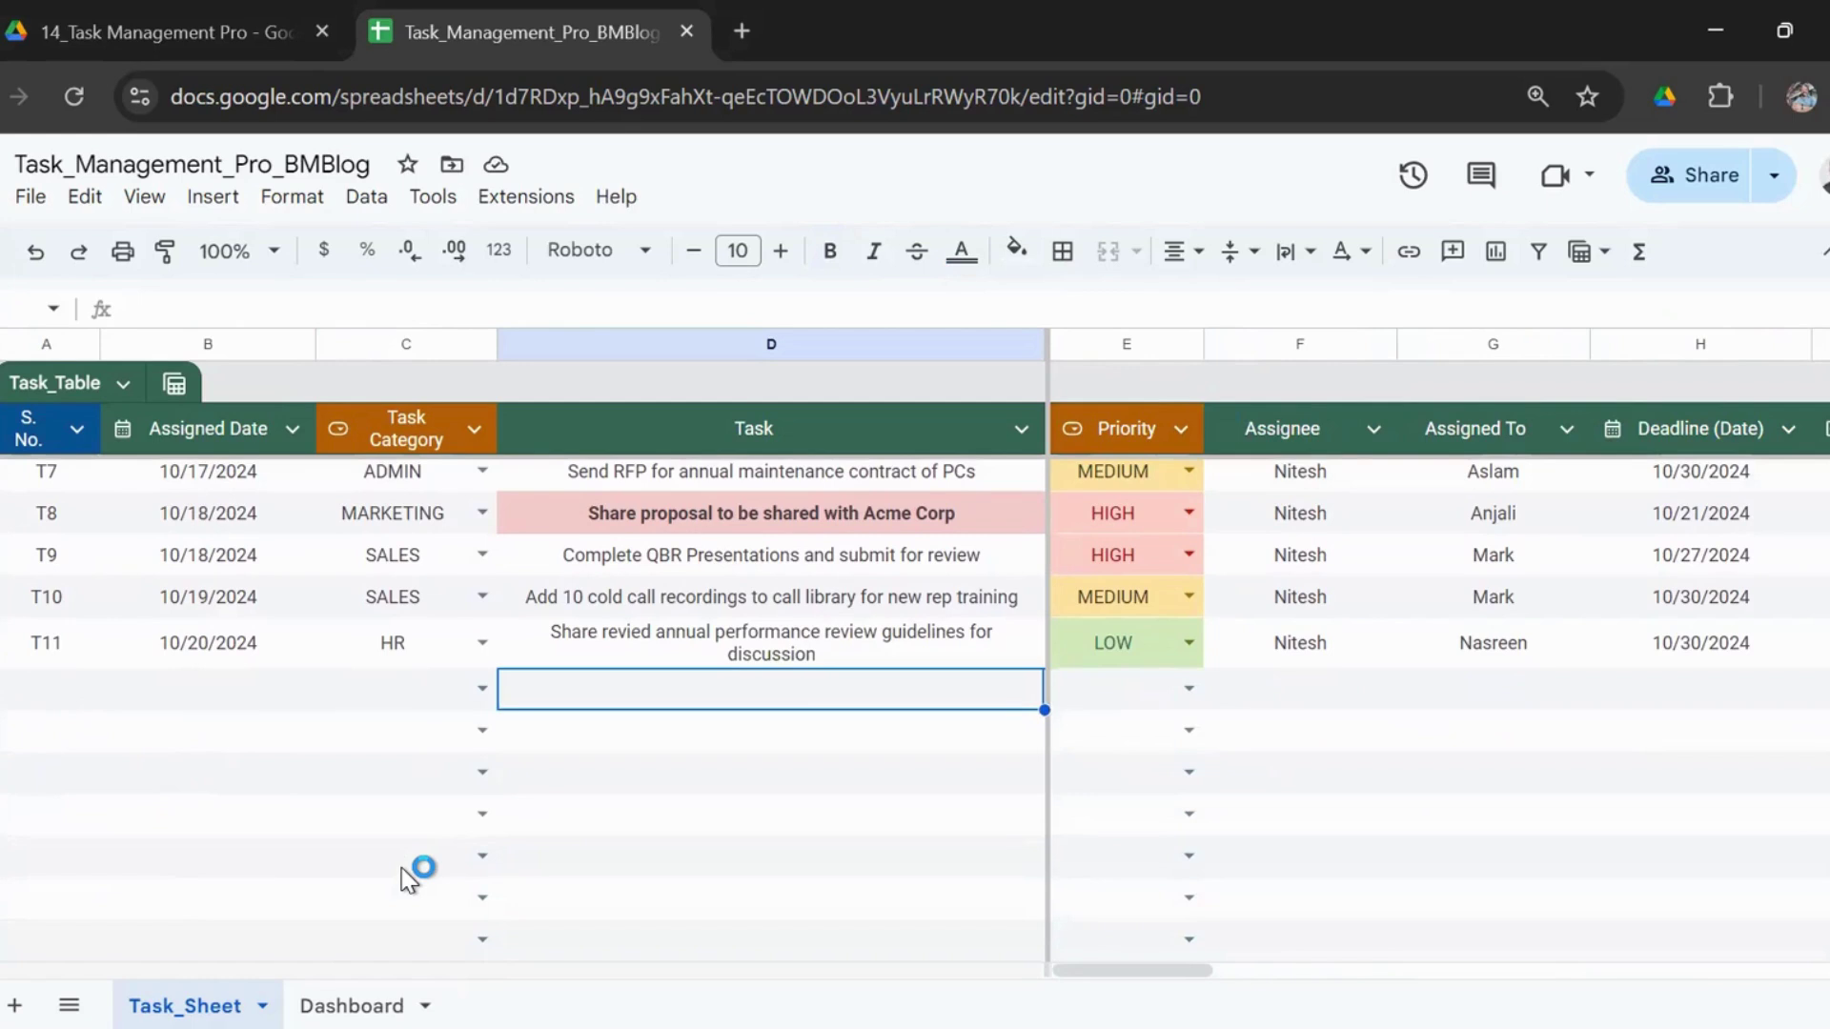
{"action": "type", "text": "Test"}
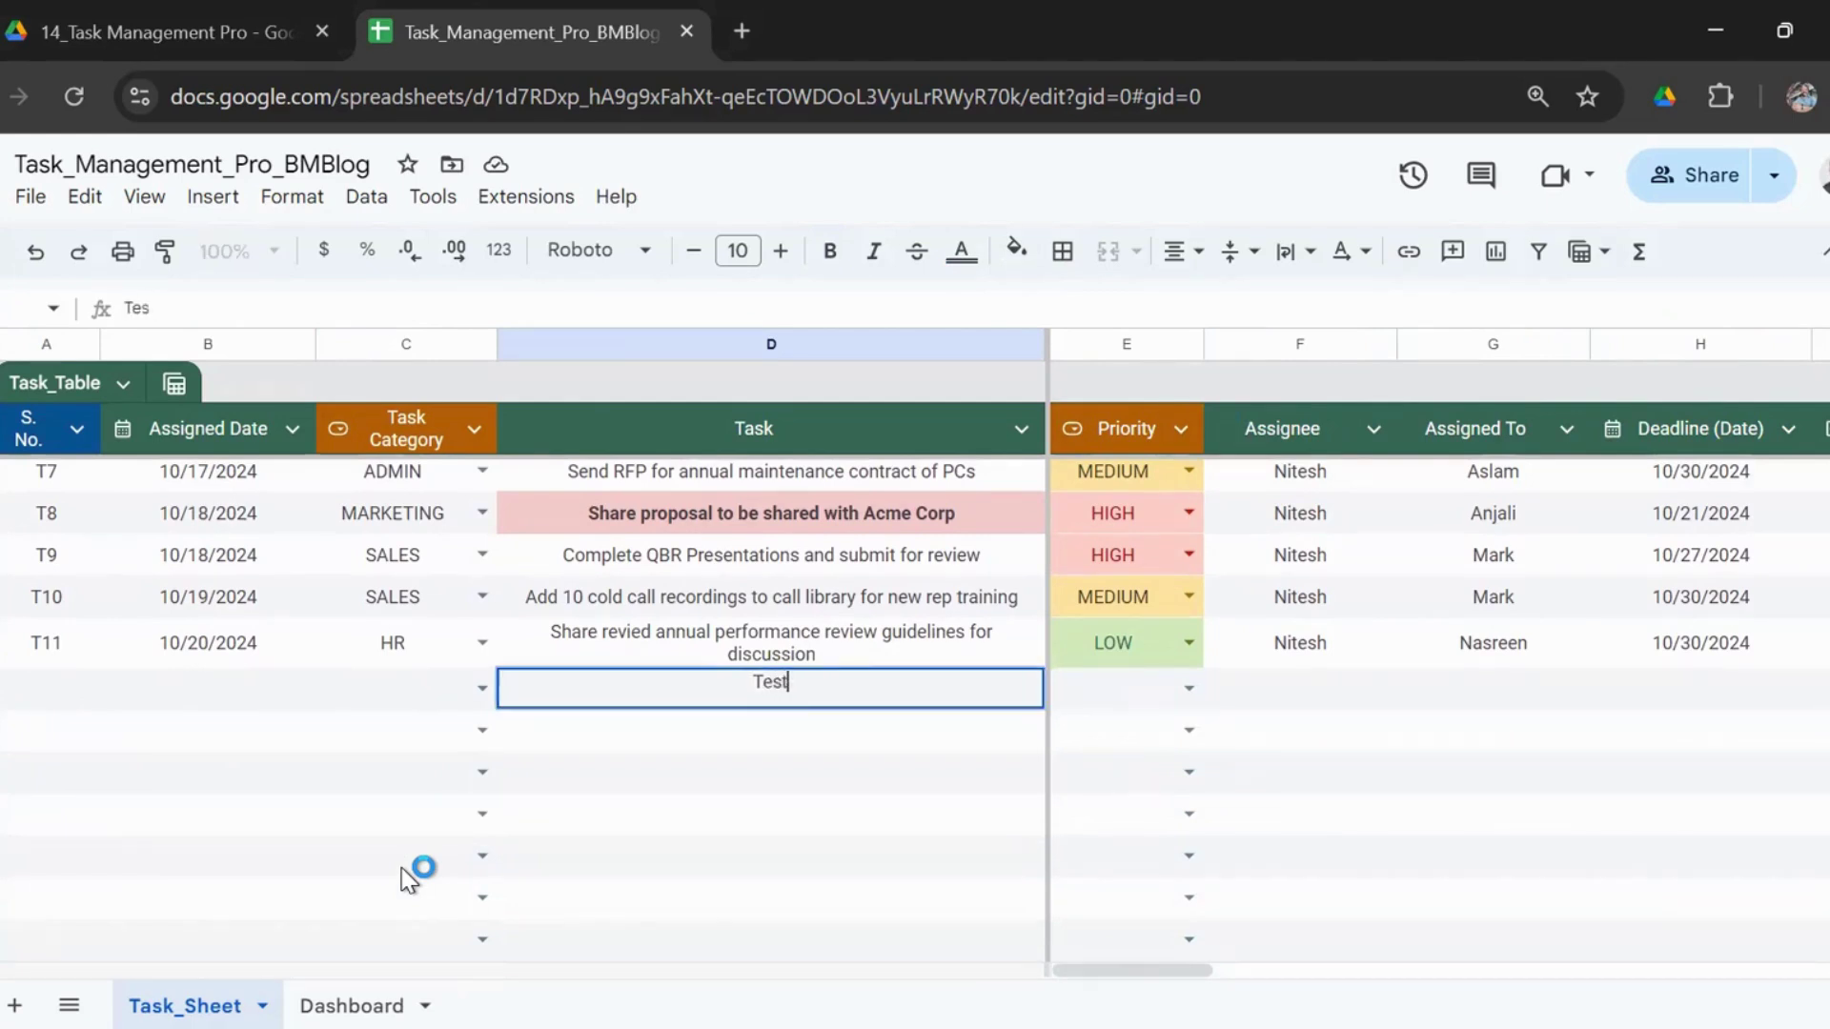
{"action": "type", "text": " Task"}
{"action": "key", "text": "Tab"}
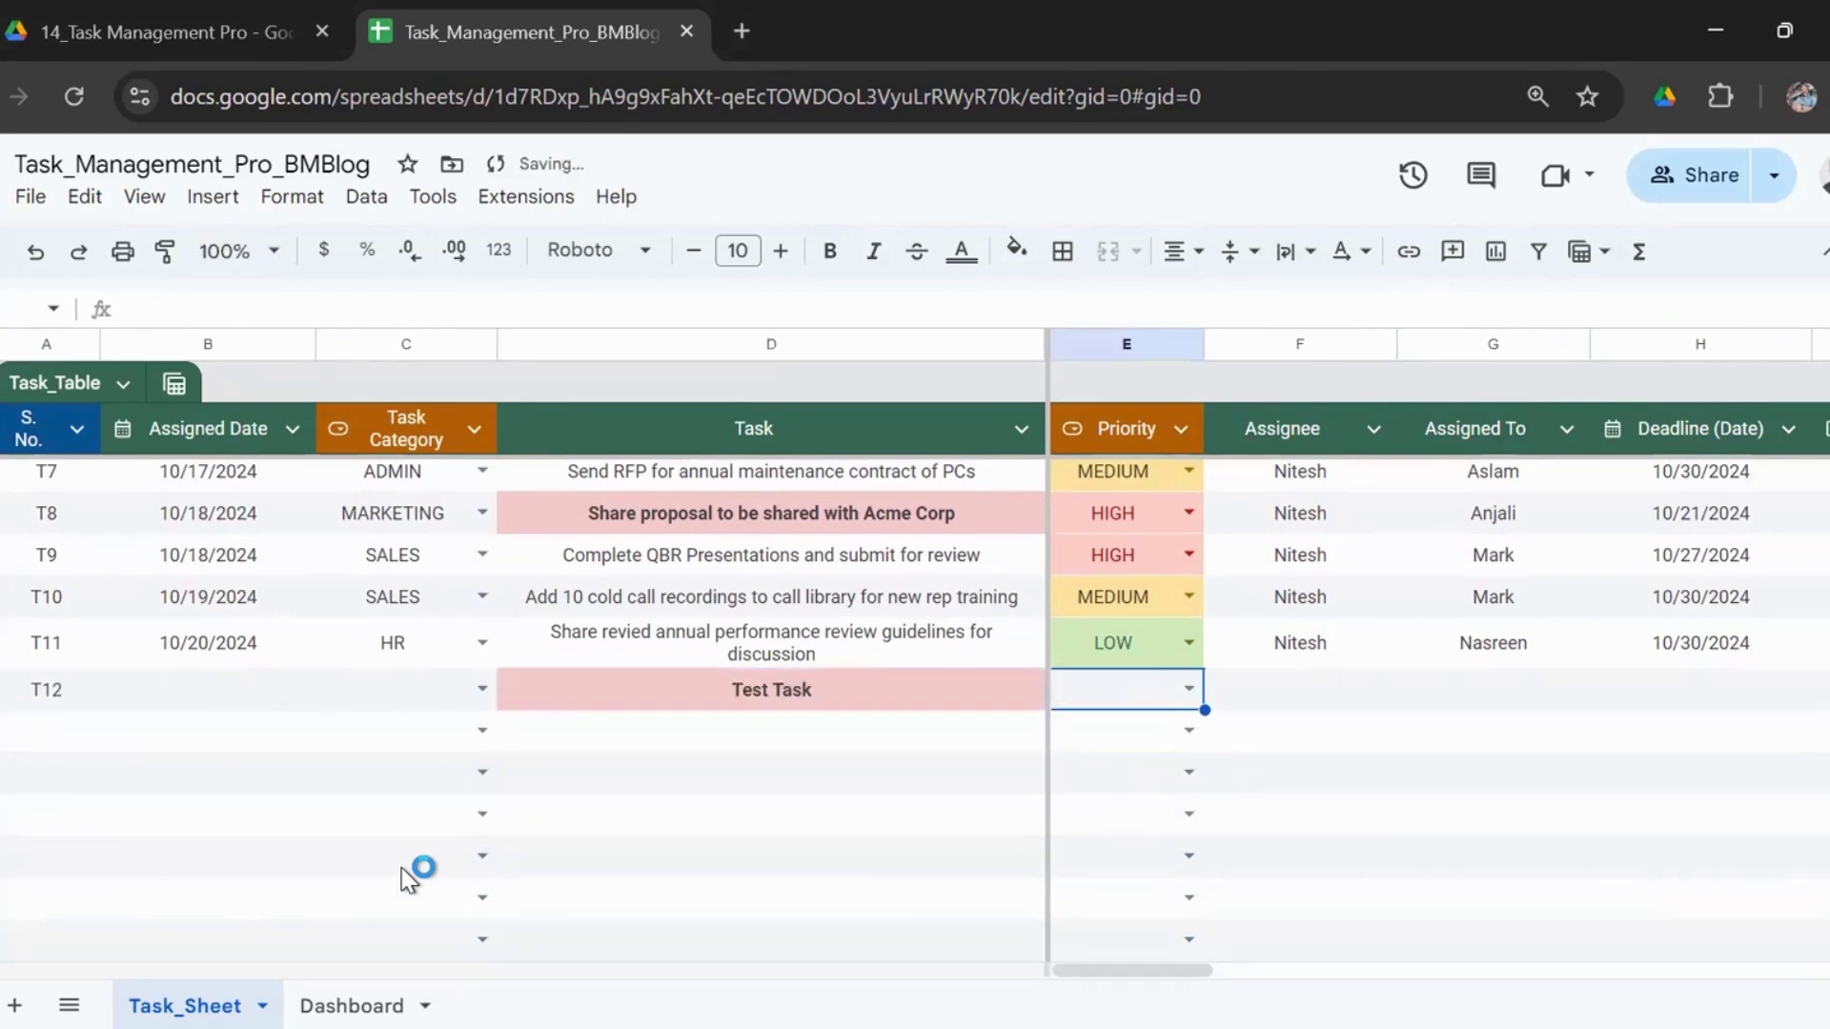
- Give the new task T12 an assigned date of 10/23/2024
{"action": "key", "text": "Left"}
{"action": "key", "text": "Left"}
{"action": "key", "text": "Left"}
{"action": "key", "text": "Left"}
{"action": "key", "text": "Right"}
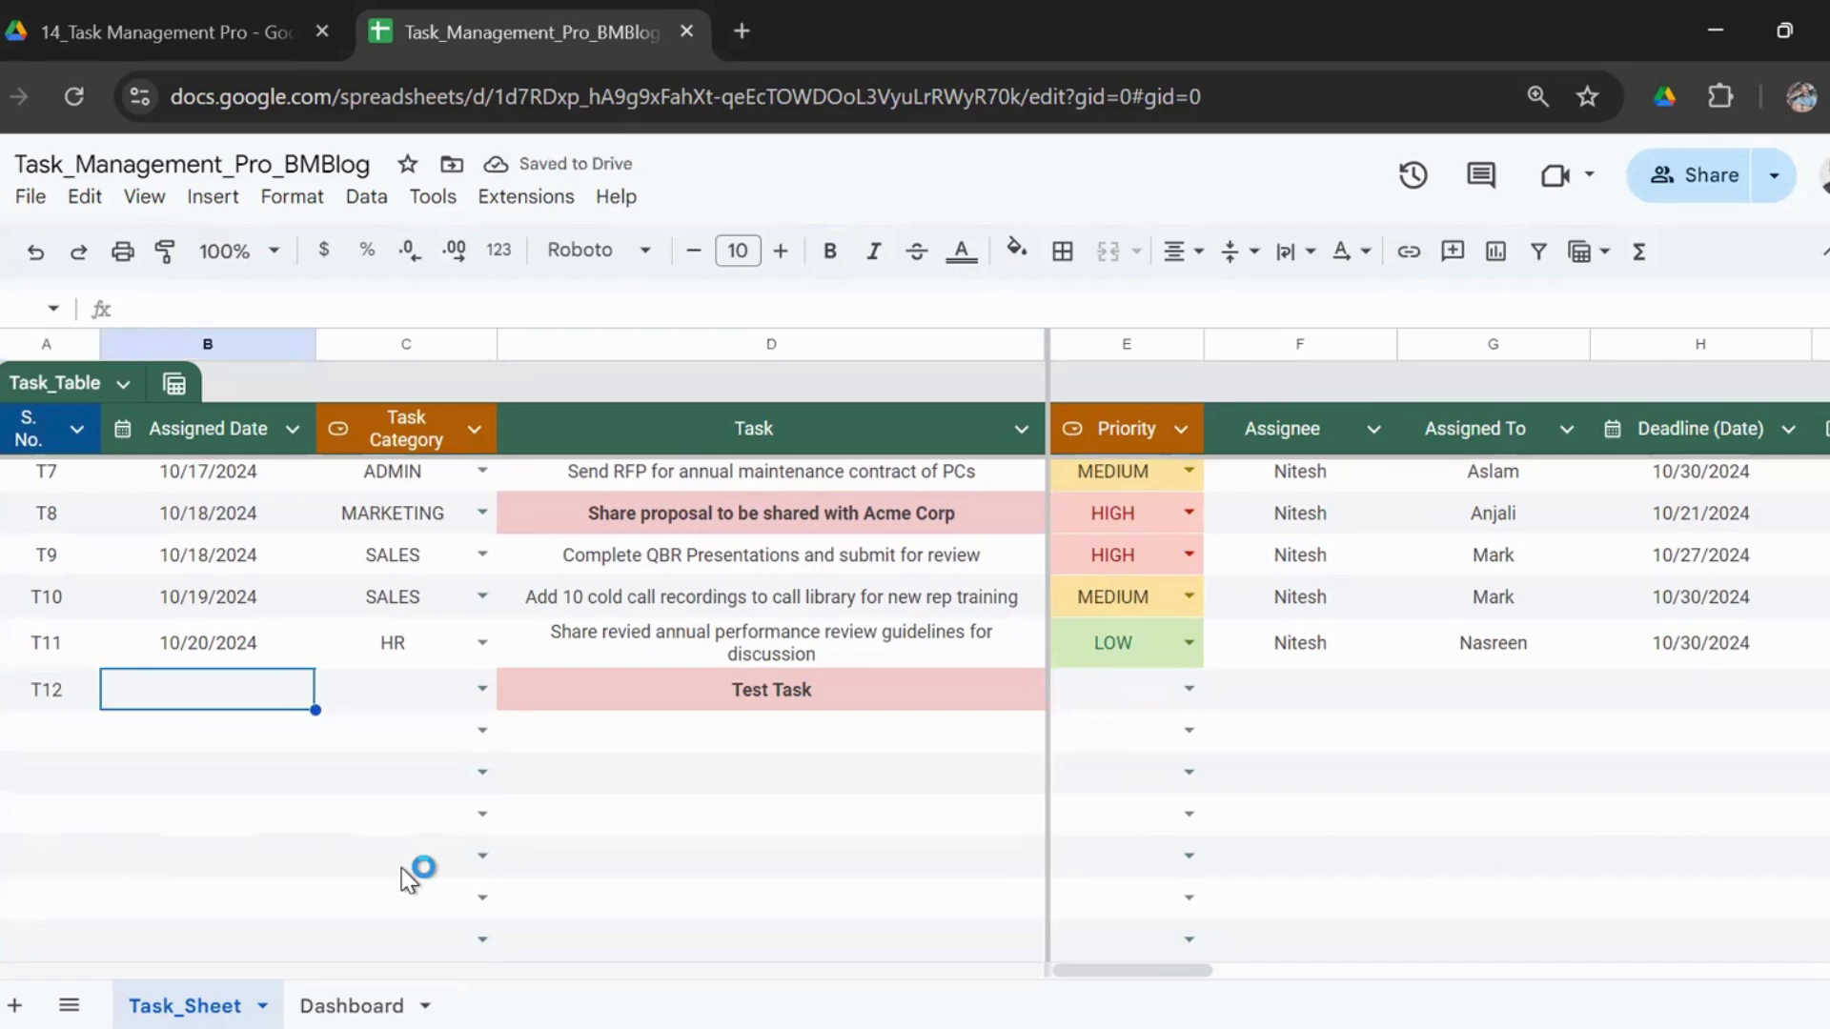
{"action": "type", "text": "23-oct-2"}
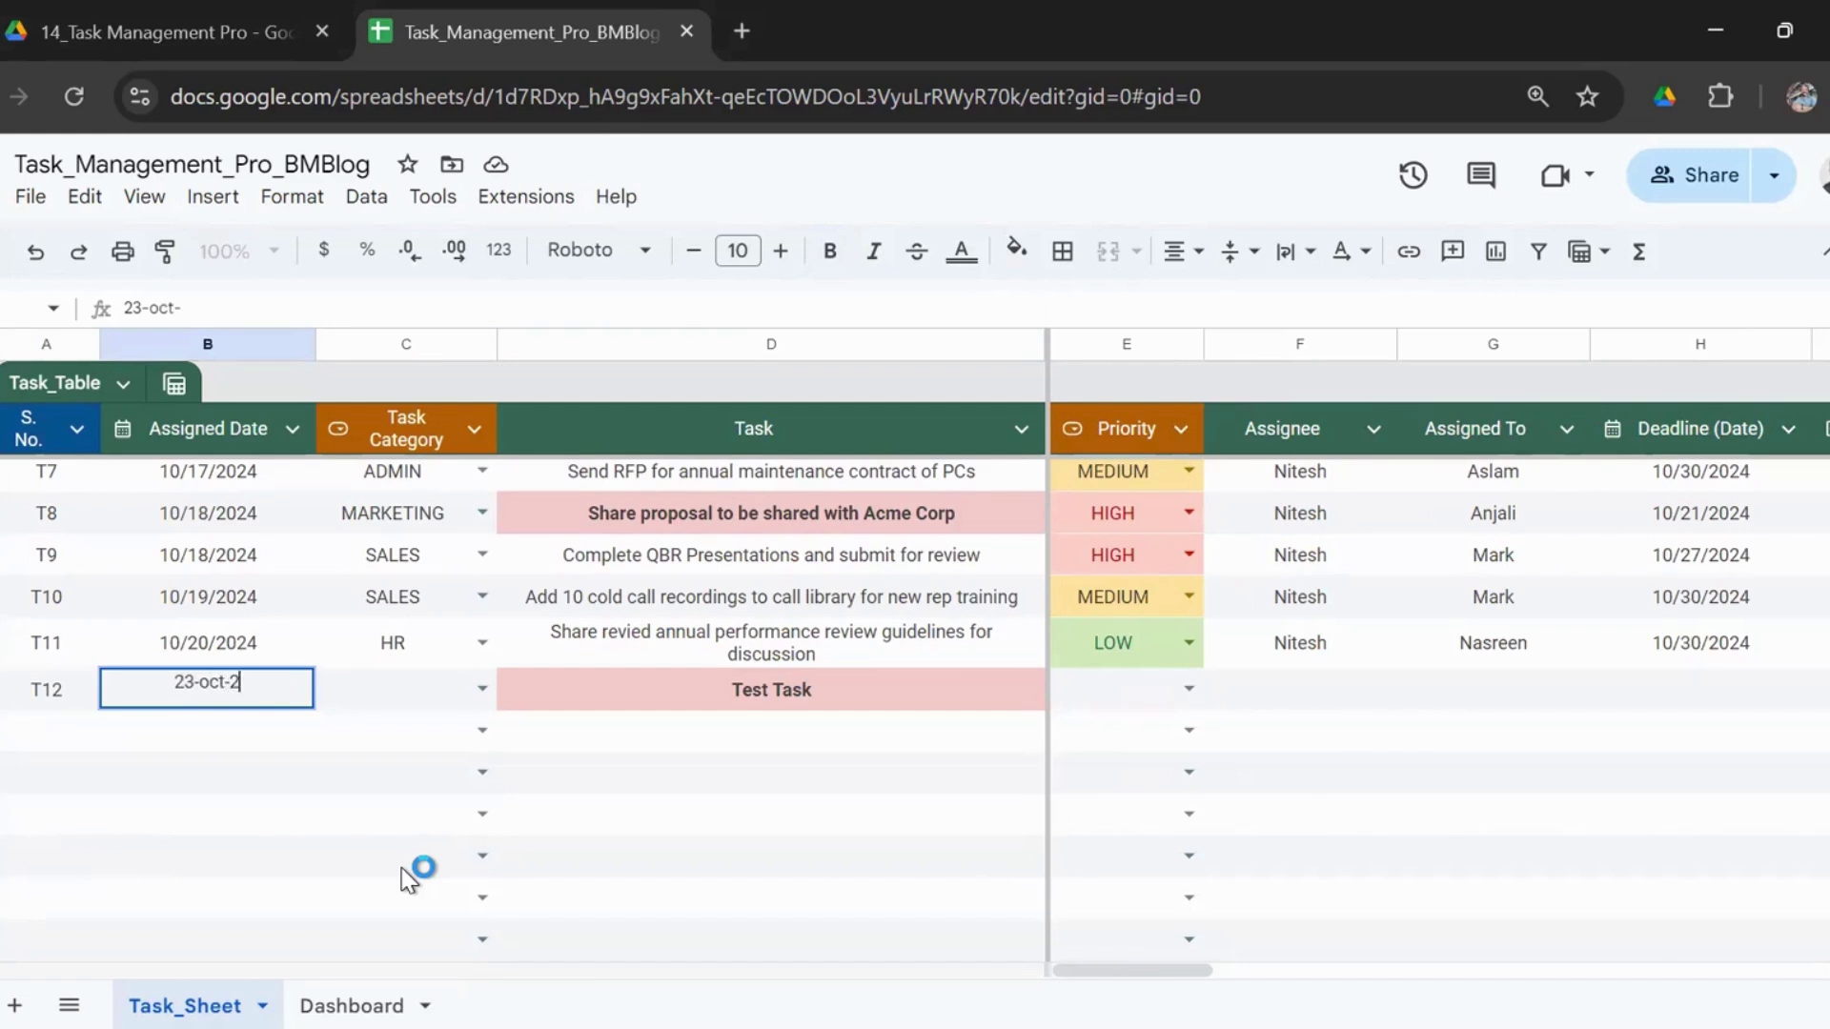
{"action": "type", "text": "4"}
{"action": "key", "text": "Tab"}
- Set T12's category to OPS and its priority to LOW
{"action": "key", "text": "Return"}
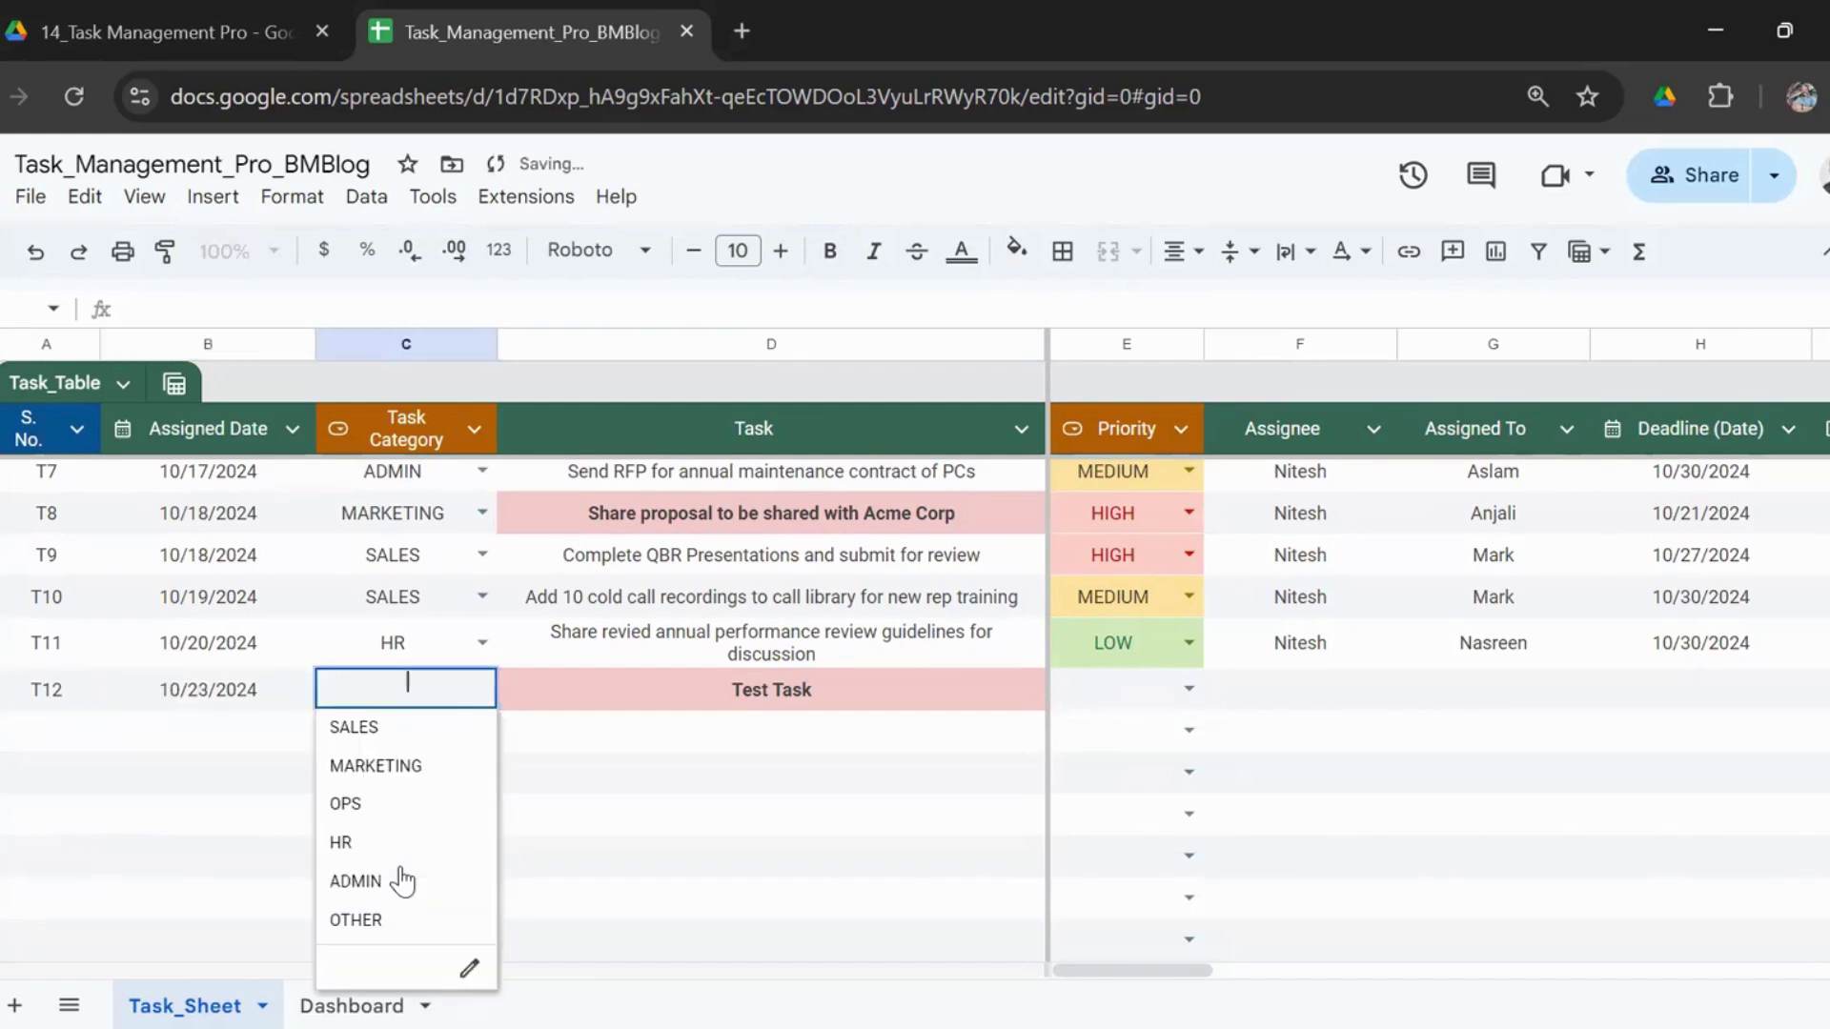
{"action": "key", "text": "Down"}
{"action": "key", "text": "Down"}
{"action": "key", "text": "Down"}
{"action": "key", "text": "Return"}
{"action": "key", "text": "Up"}
{"action": "key", "text": "Right"}
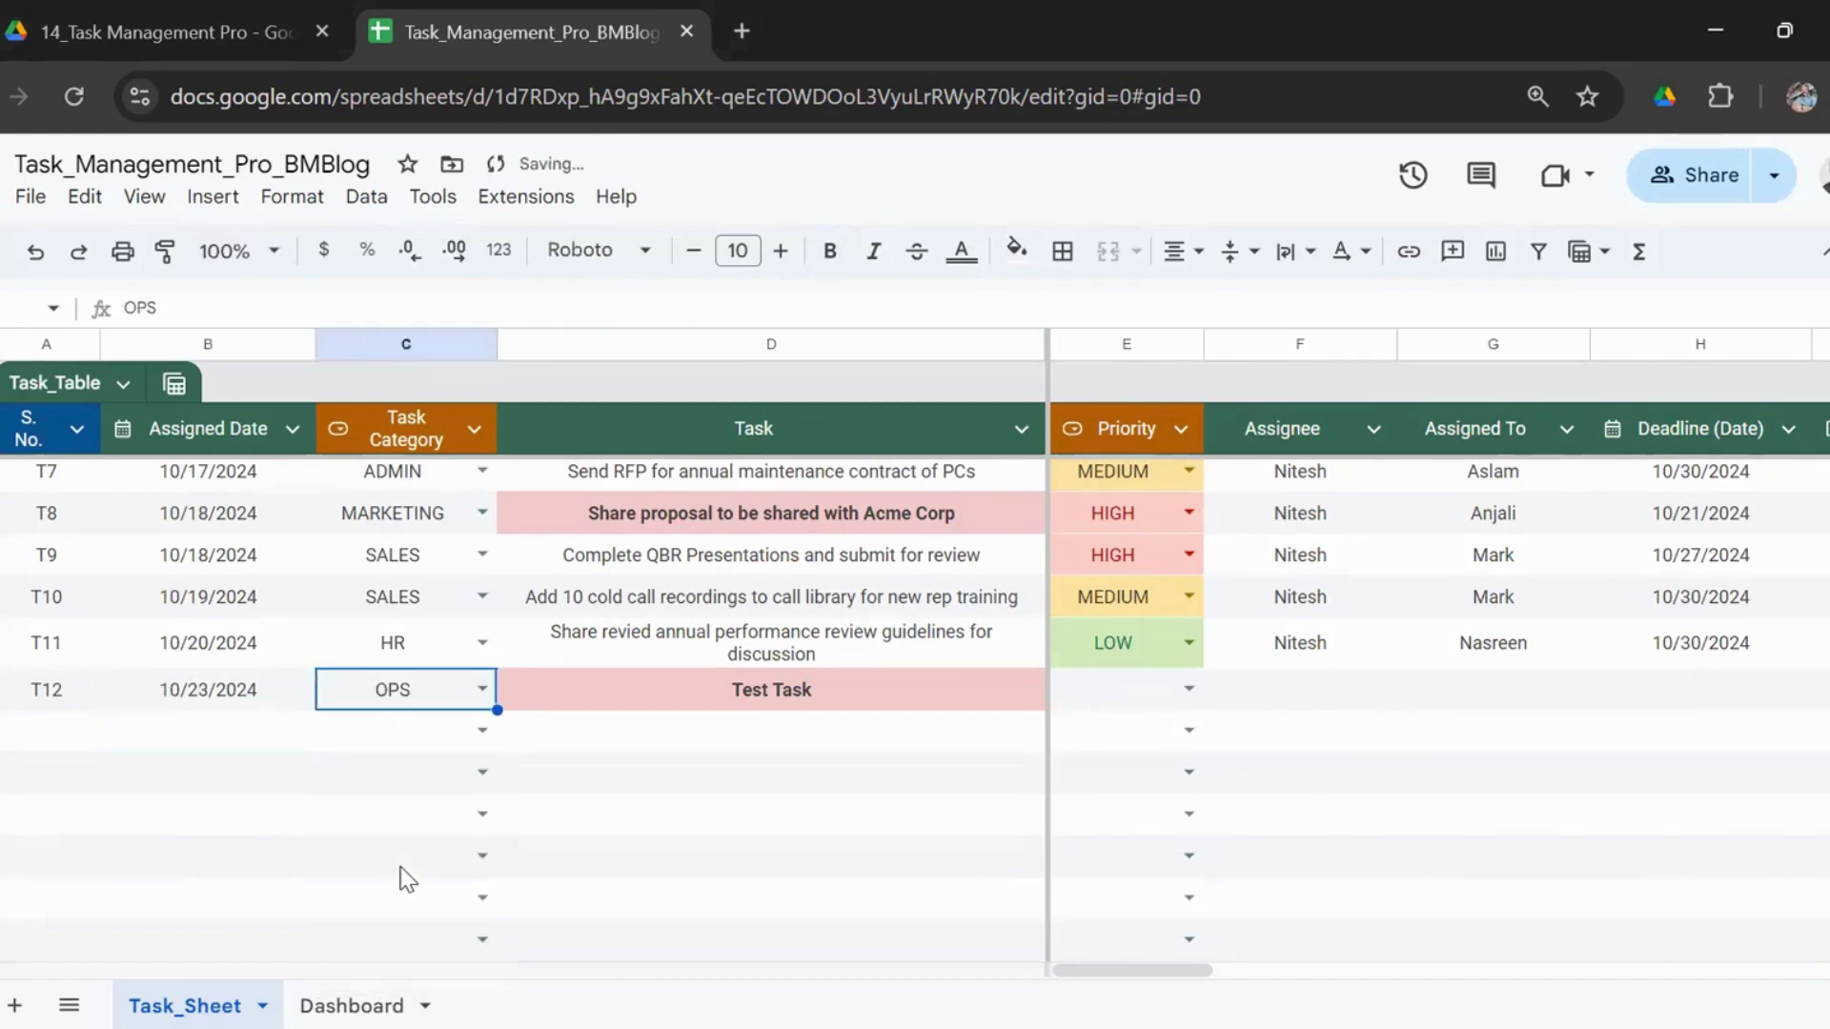
{"action": "key", "text": "Right"}
{"action": "key", "text": "Right"}
{"action": "key", "text": "Return"}
{"action": "key", "text": "Down"}
{"action": "key", "text": "Down"}
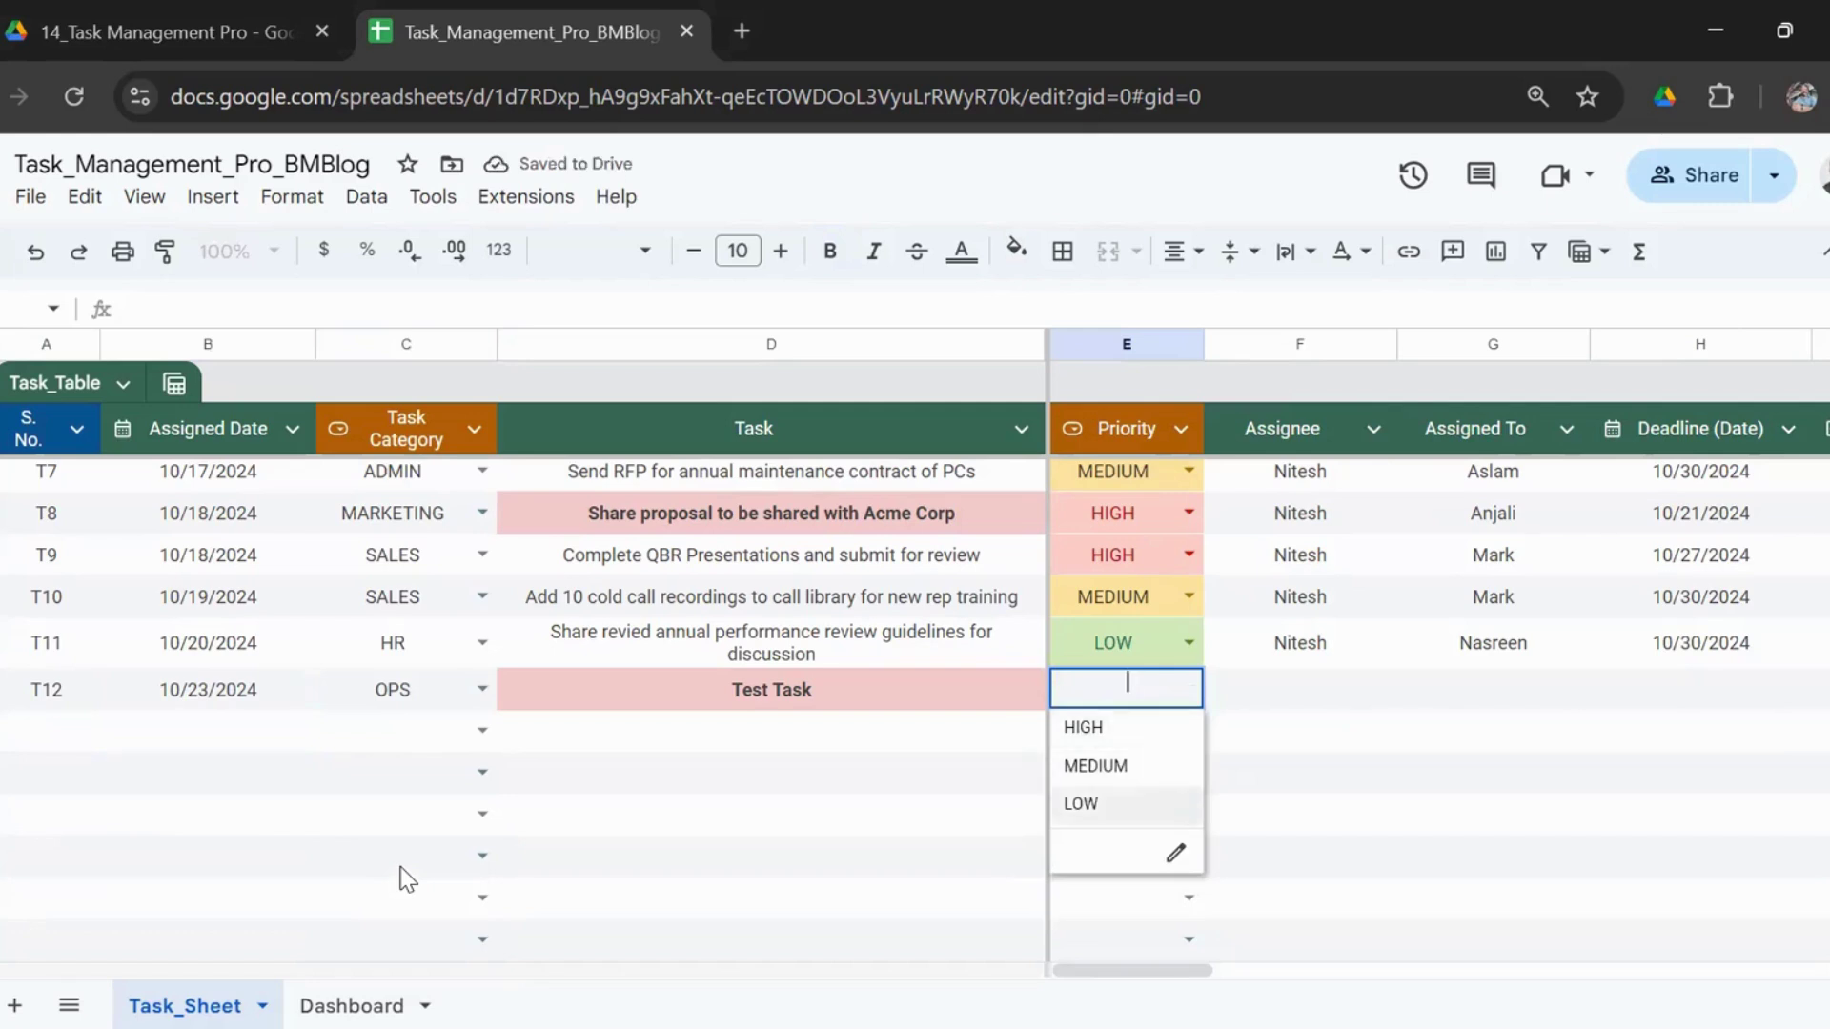
{"action": "key", "text": "Return"}
{"action": "key", "text": "Up"}
- Fill in T12's assignee and assigned-to person names and a 10/30/2024 deadline
{"action": "key", "text": "Right"}
{"action": "type", "text": "Nitesh"}
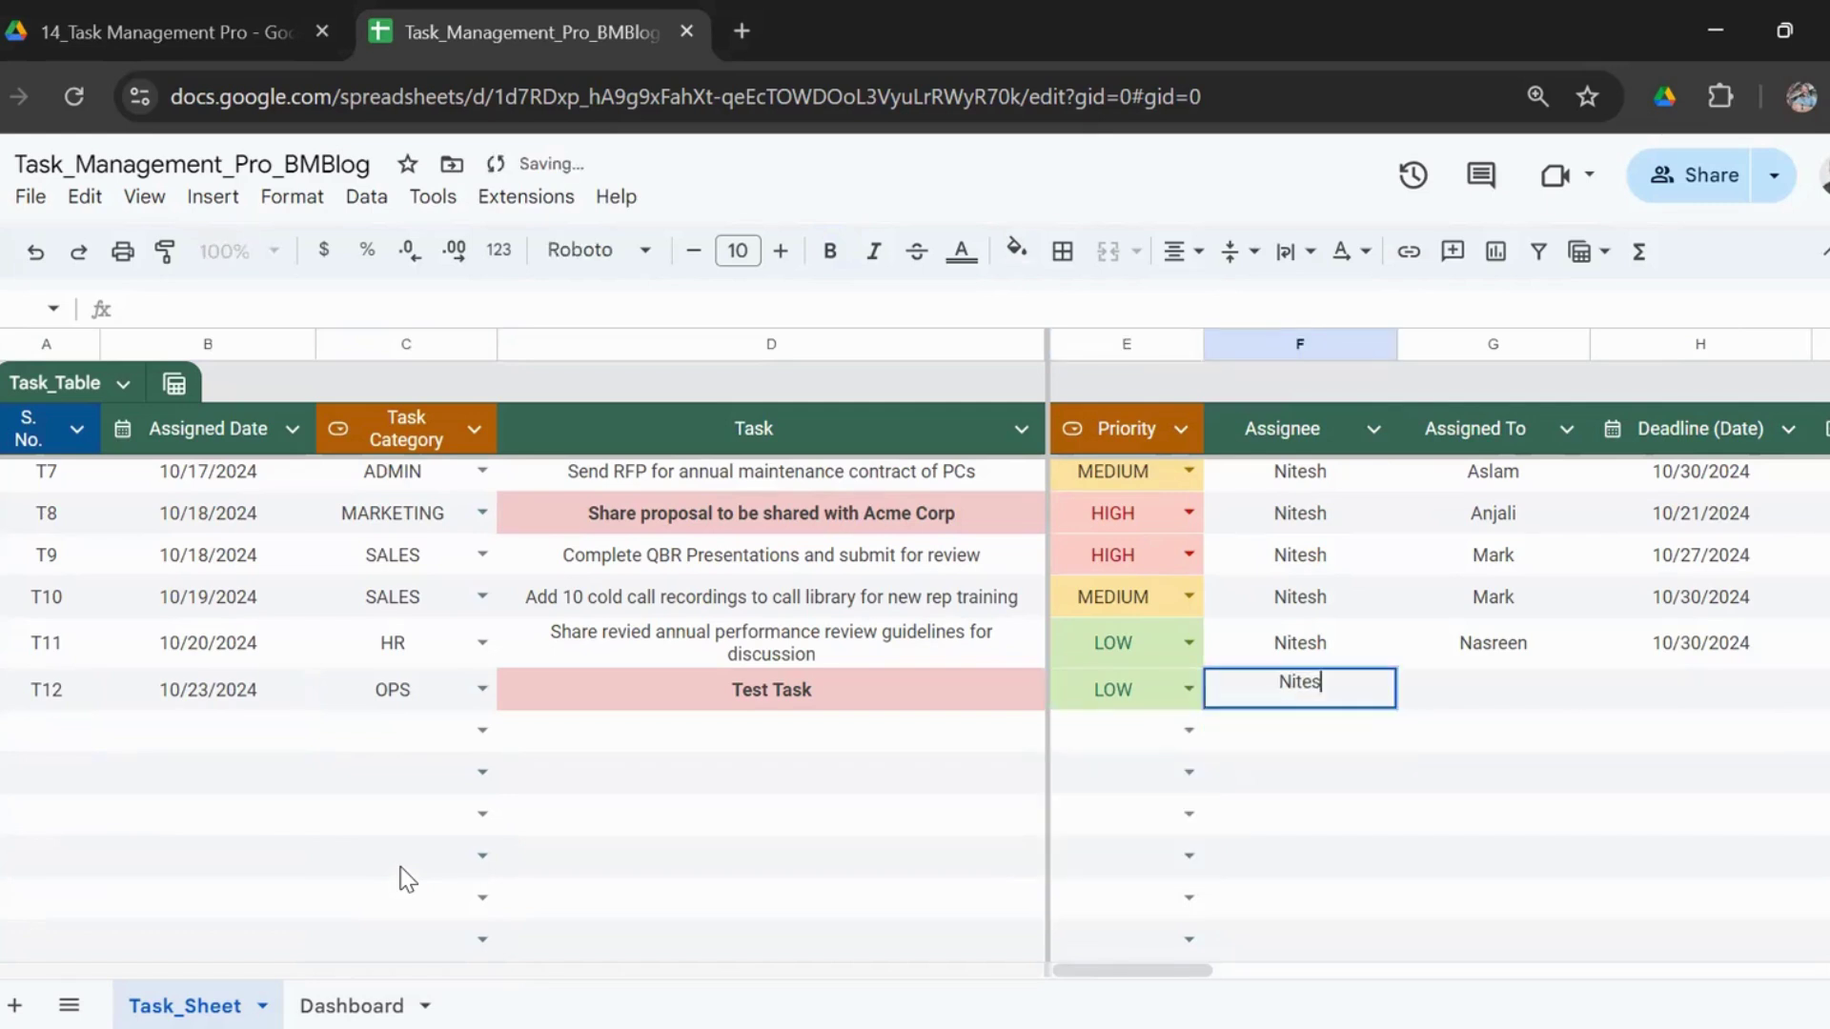
{"action": "key", "text": "Tab"}
{"action": "type", "text": "Aslam"}
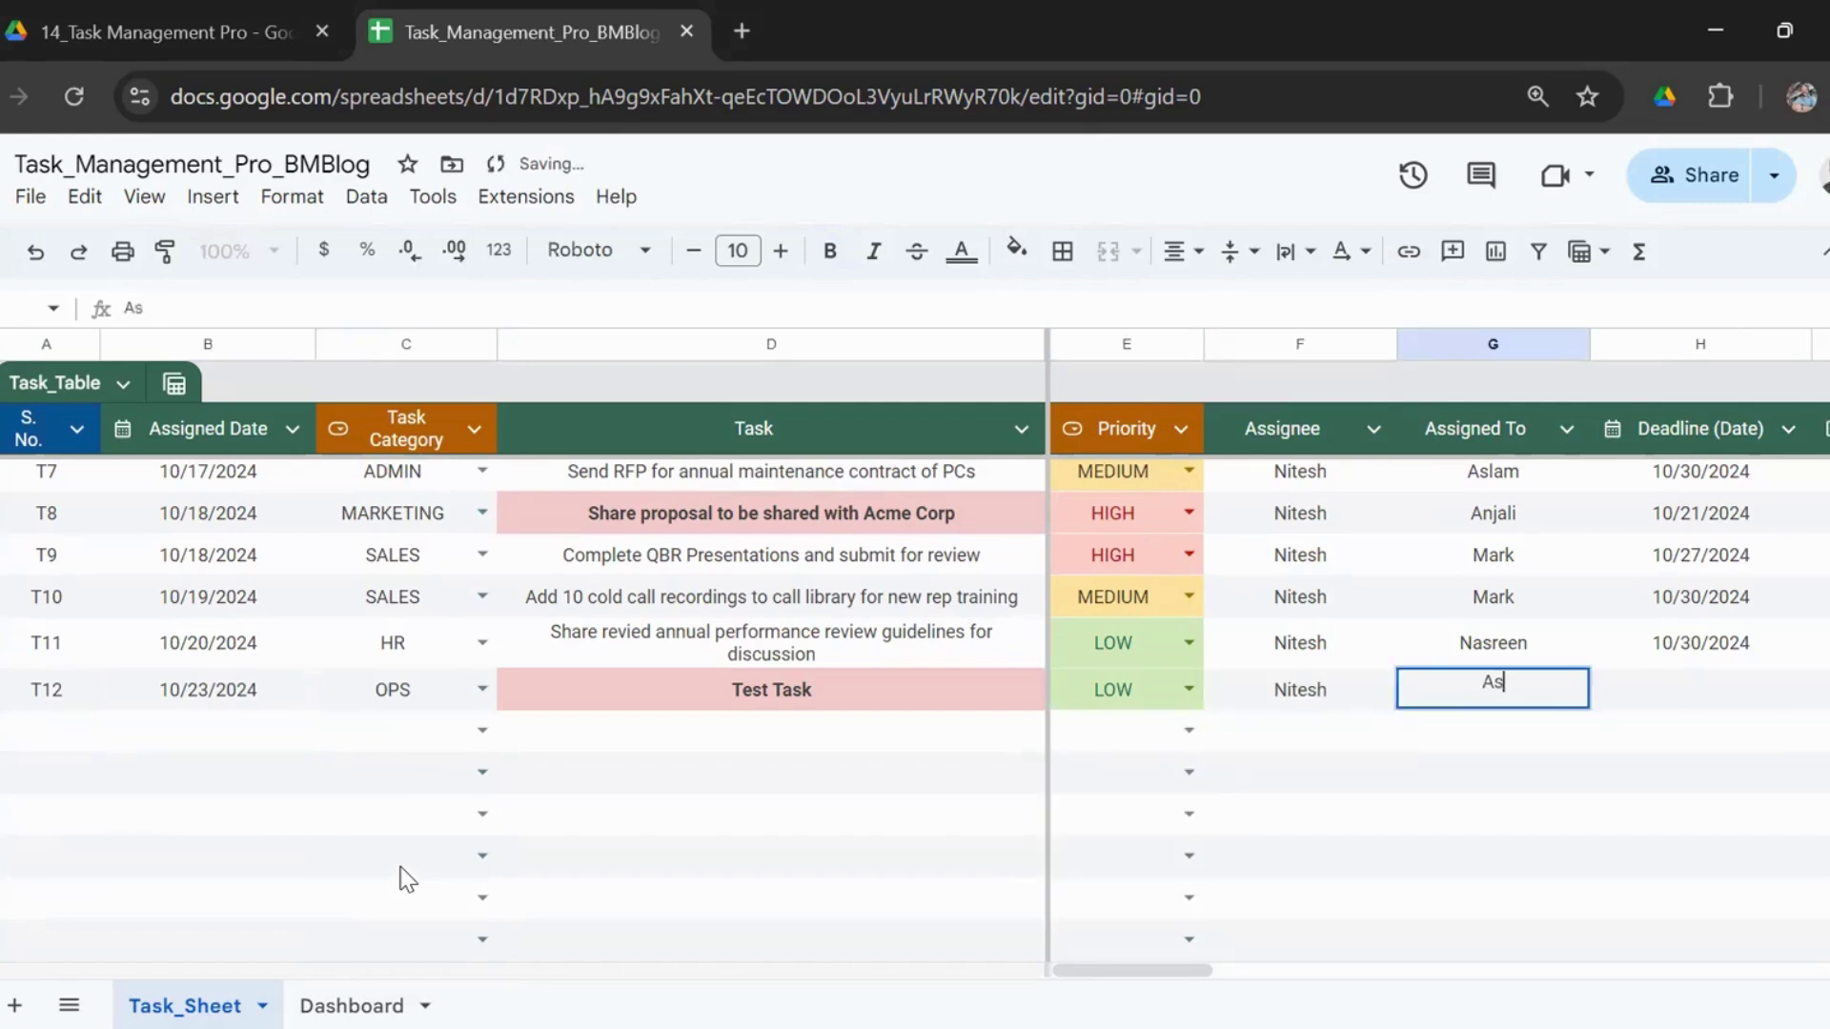
{"action": "key", "text": "Tab"}
{"action": "type", "text": "30-oct"}
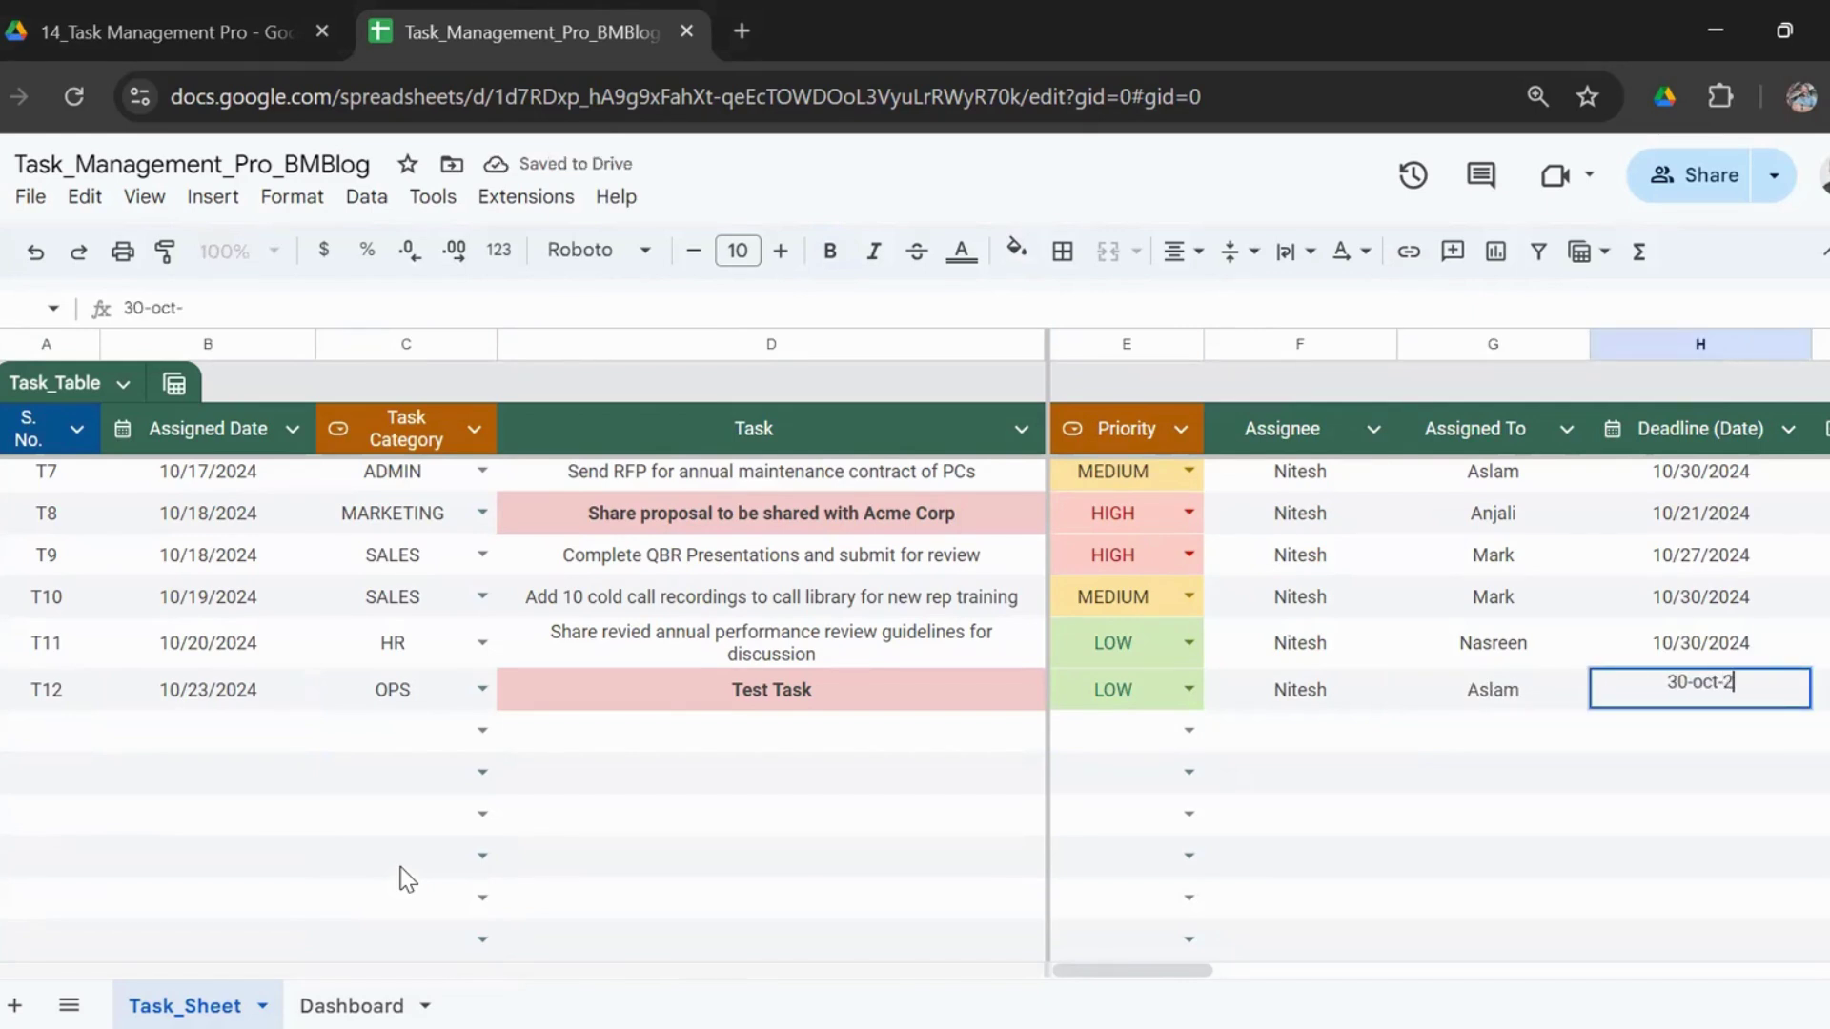
{"action": "key", "text": "Tab"}
{"action": "key", "text": "Left"}
{"action": "key", "text": "Right"}
{"action": "key", "text": "Right"}
{"action": "key", "text": "Right"}
{"action": "key", "text": "Right"}
{"action": "key", "text": "Right"}
{"action": "key", "text": "Right"}
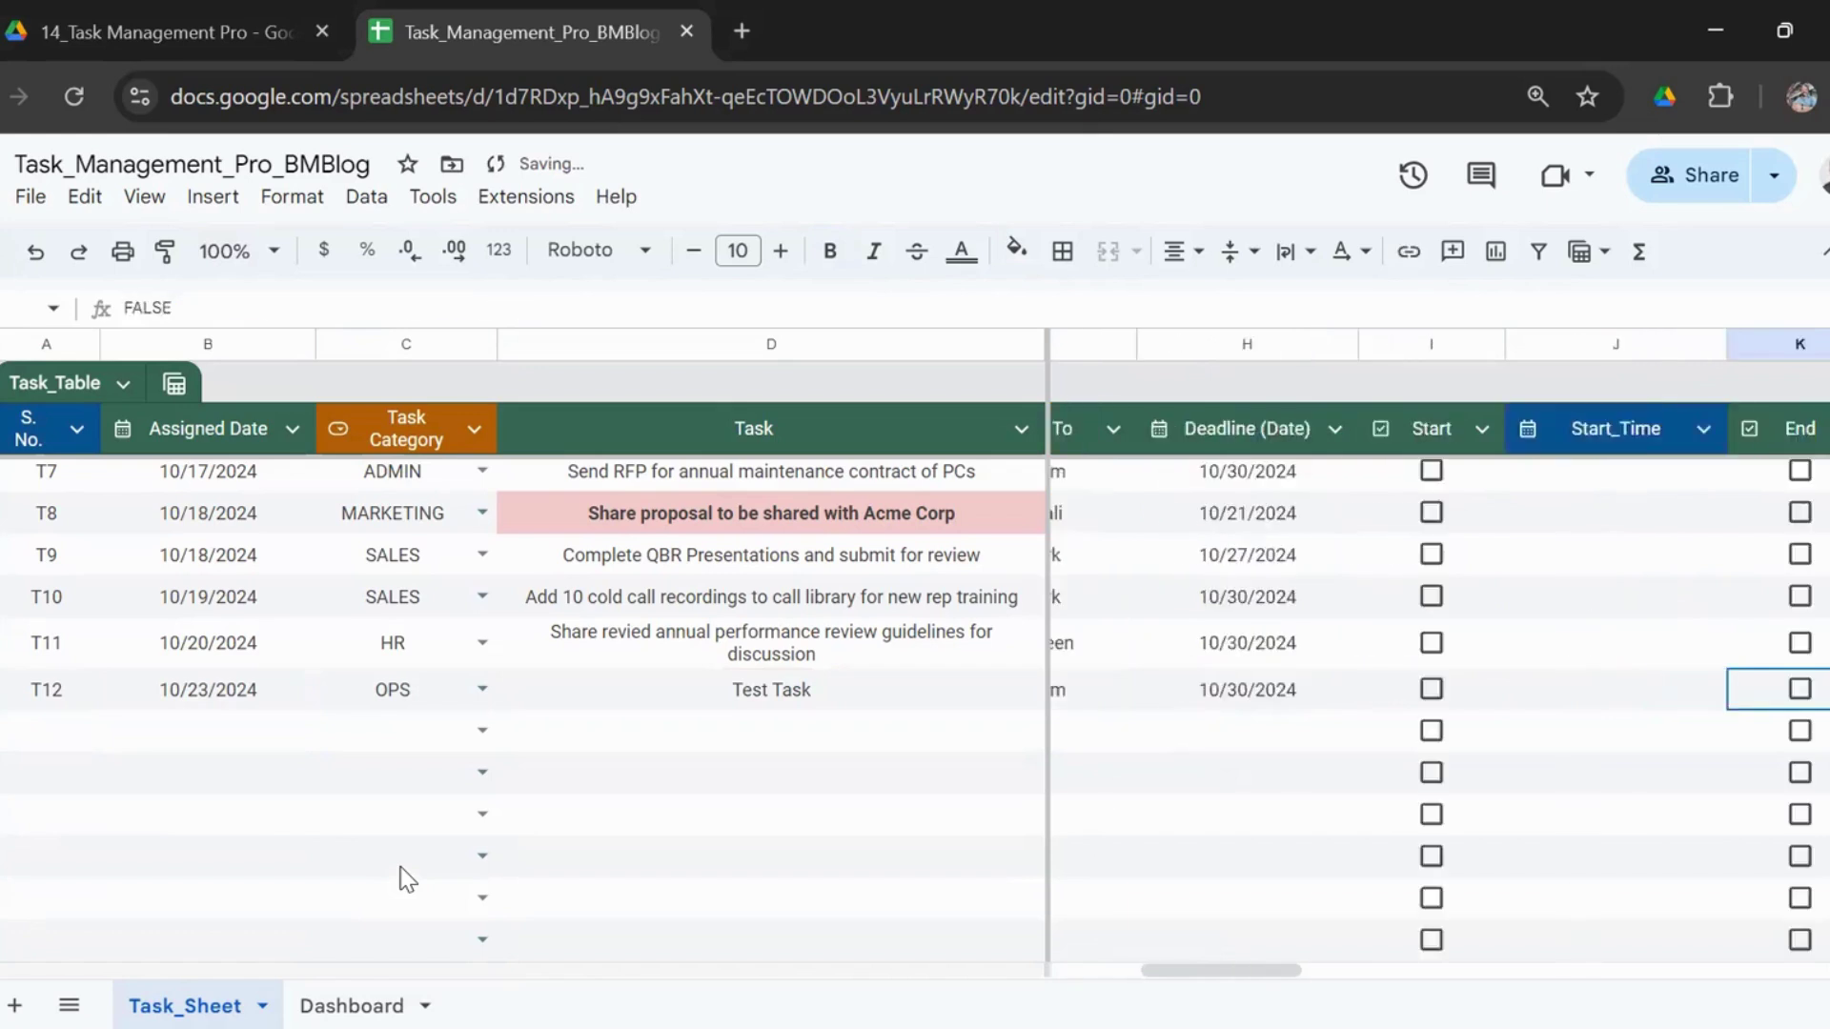
{"action": "key", "text": "Left"}
{"action": "key", "text": "Left"}
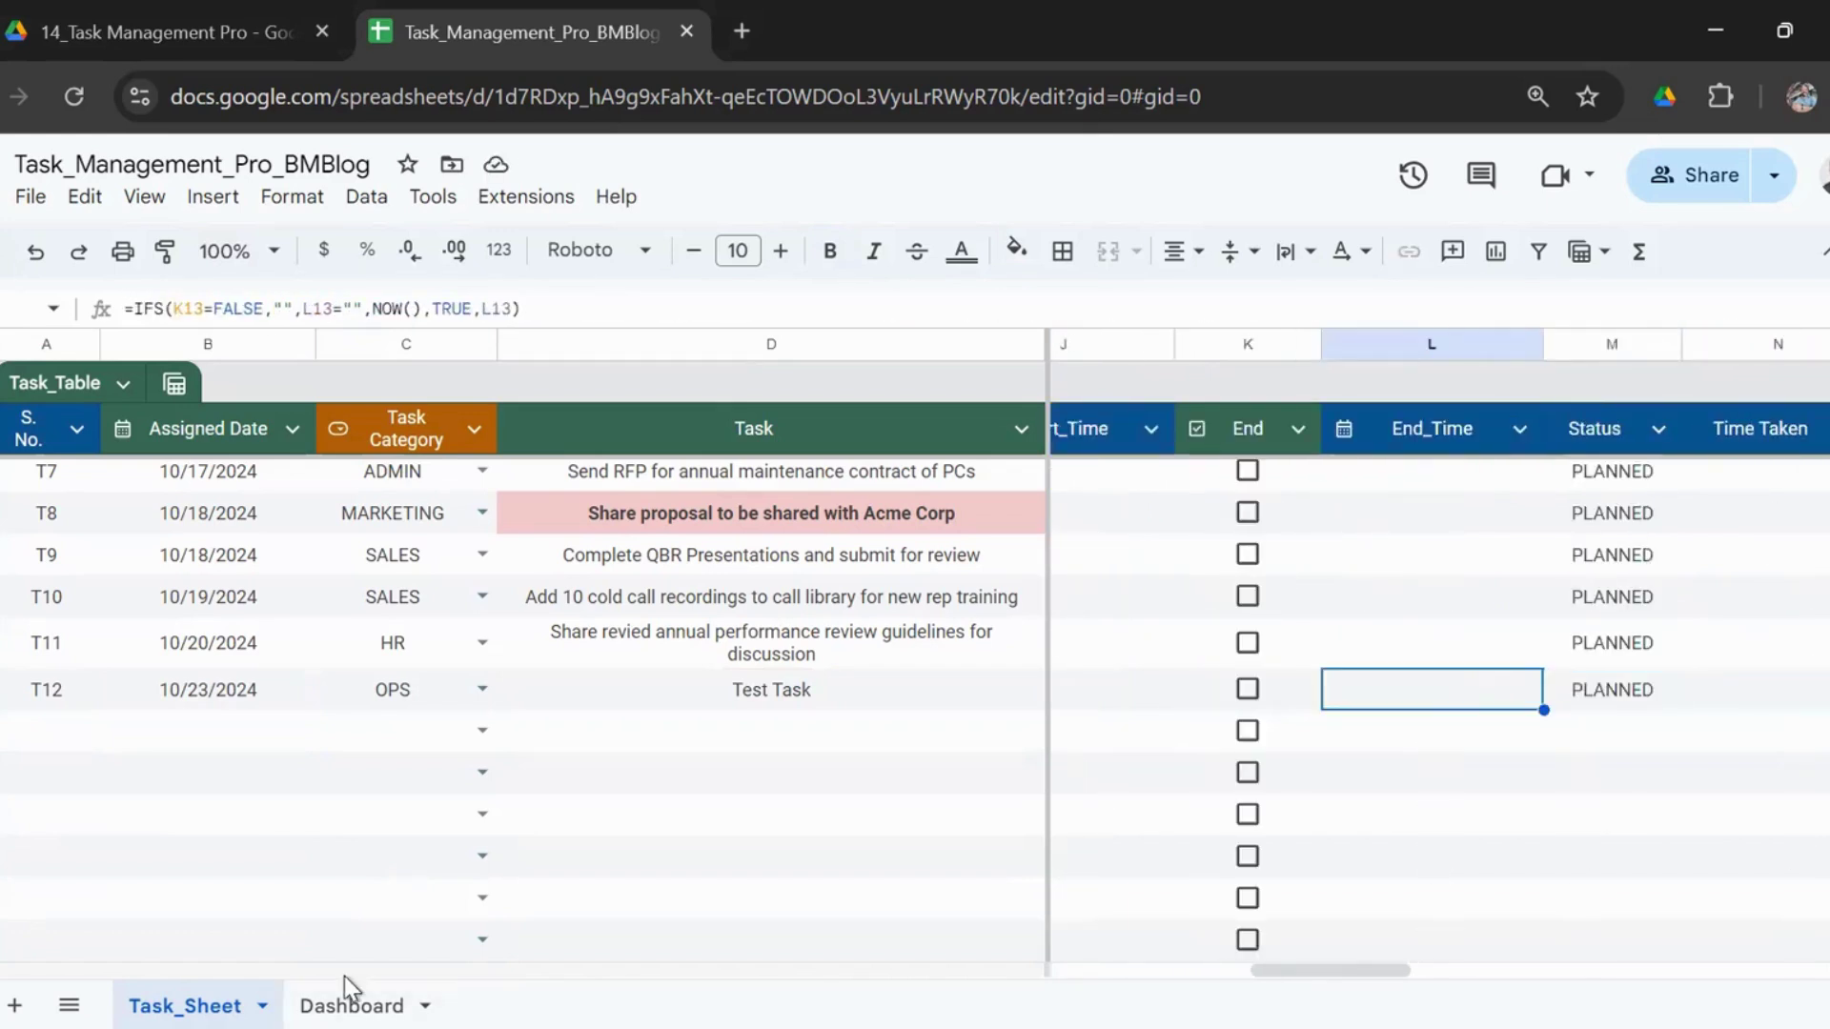
- Inspect the Dashboard's TOTAL TASKS, COMPLETED, ON TIME and WIP count formulas
{"action": "left_click", "coordinate": [351, 1005]}
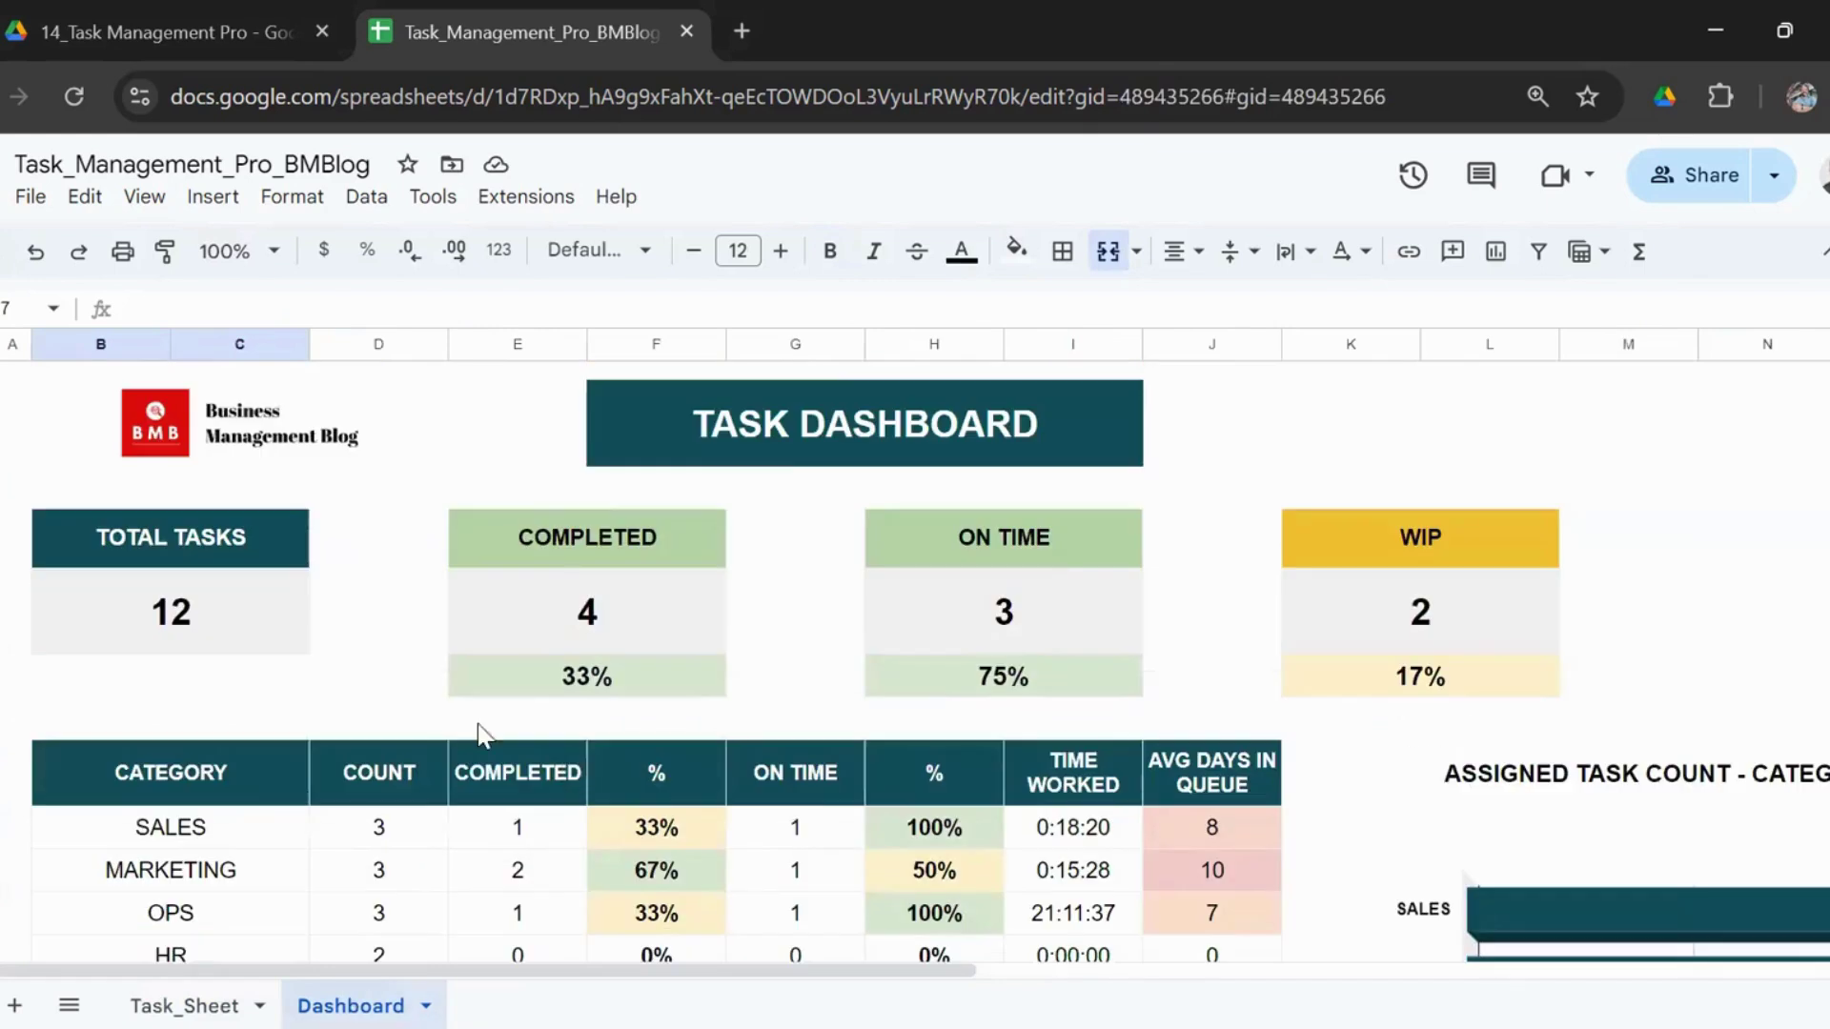
{"action": "left_click", "coordinate": [233, 627]}
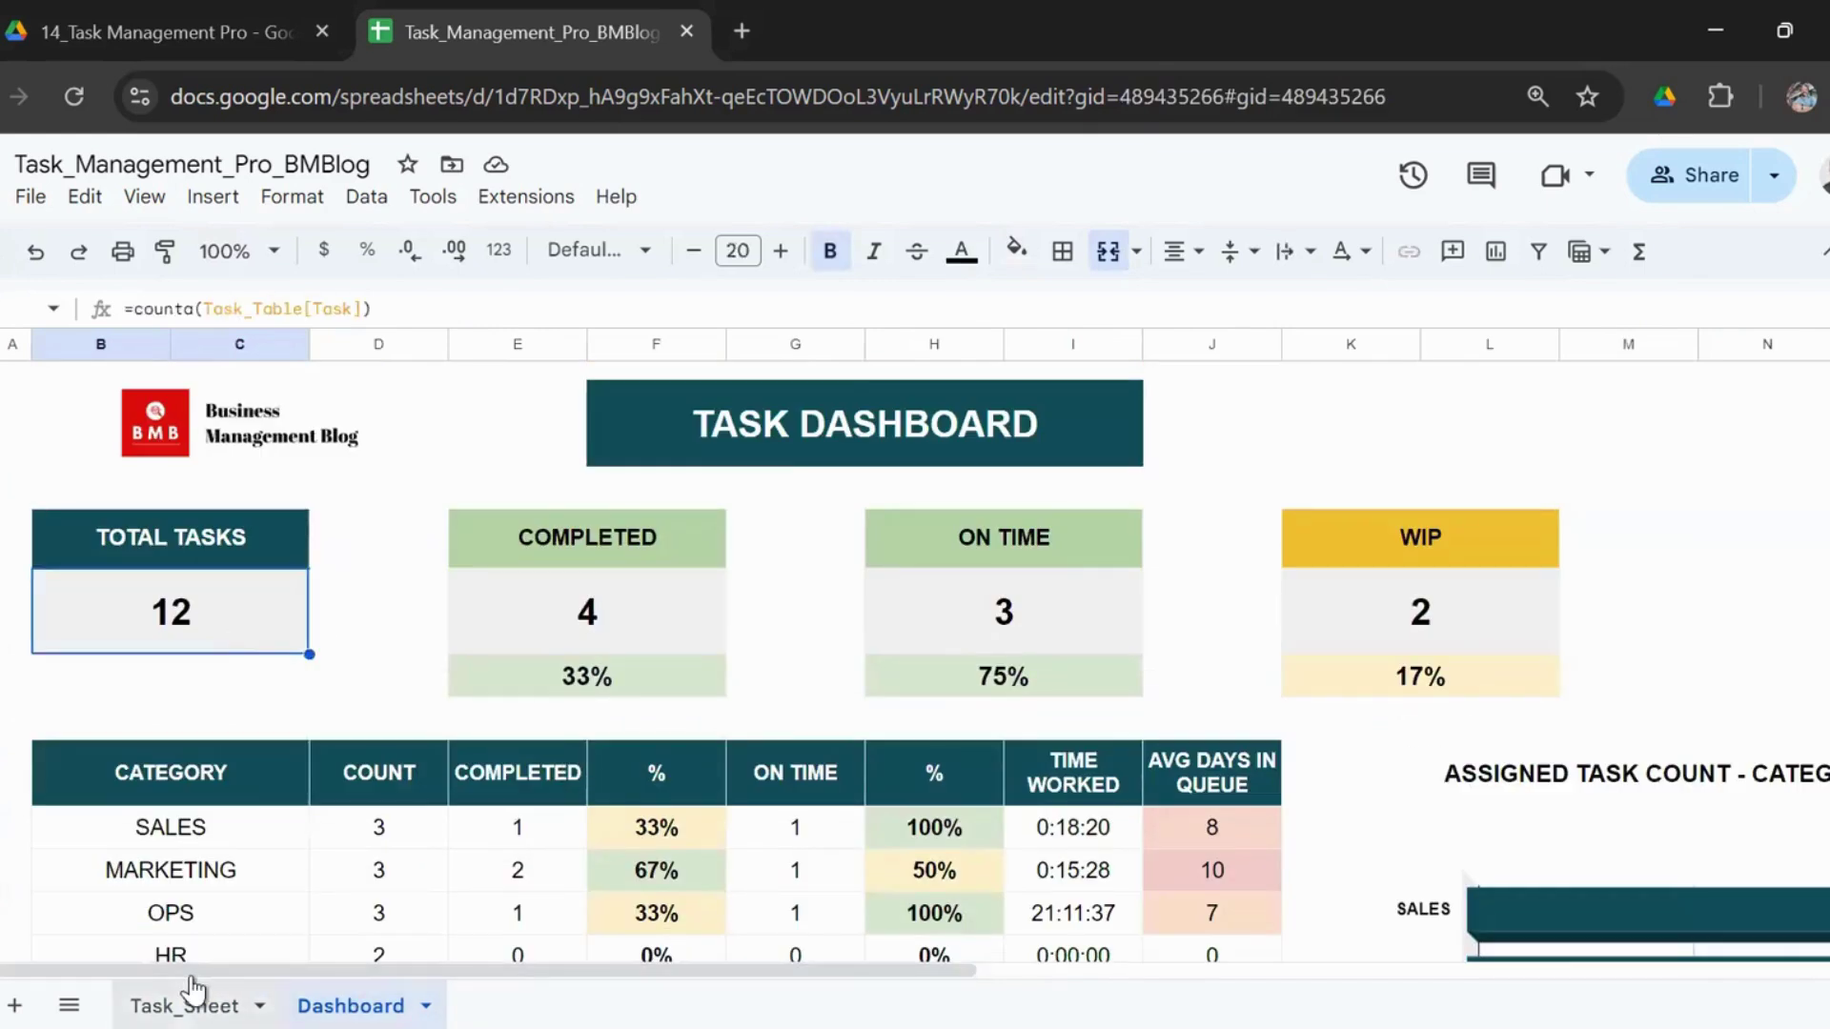
{"action": "left_click", "coordinate": [643, 637]}
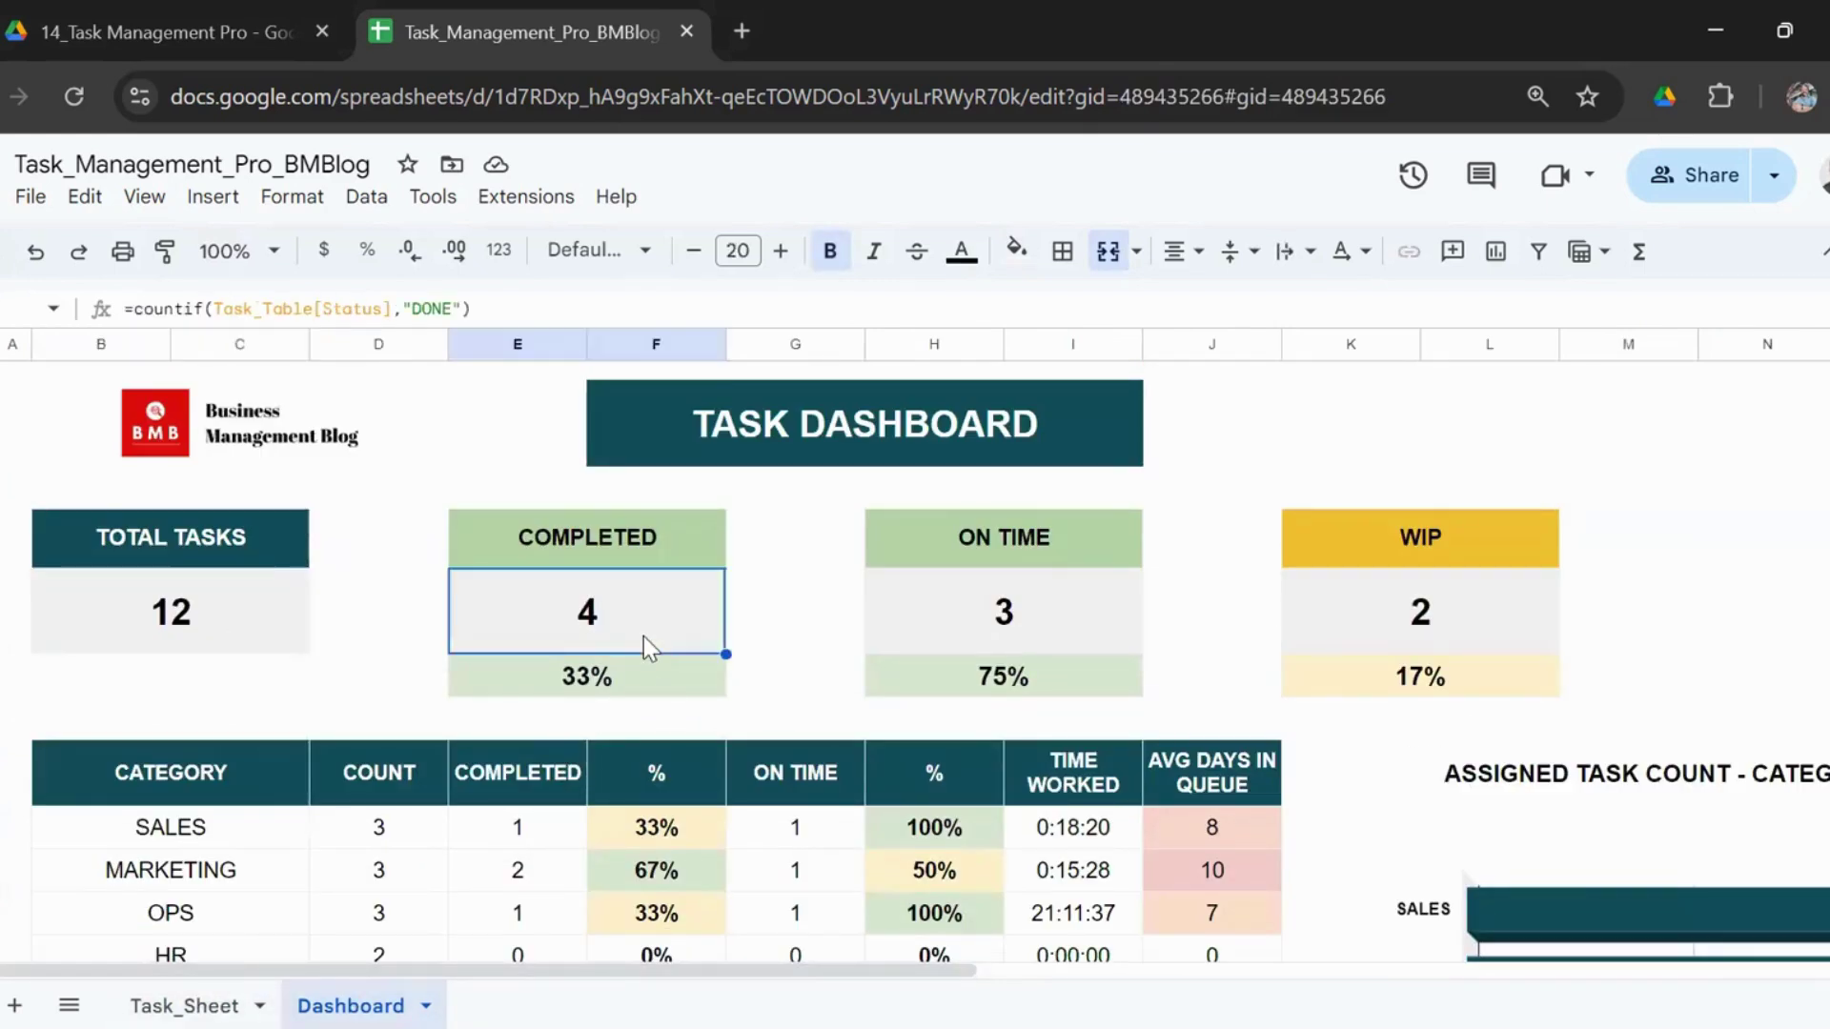
{"action": "left_click", "coordinate": [996, 629]}
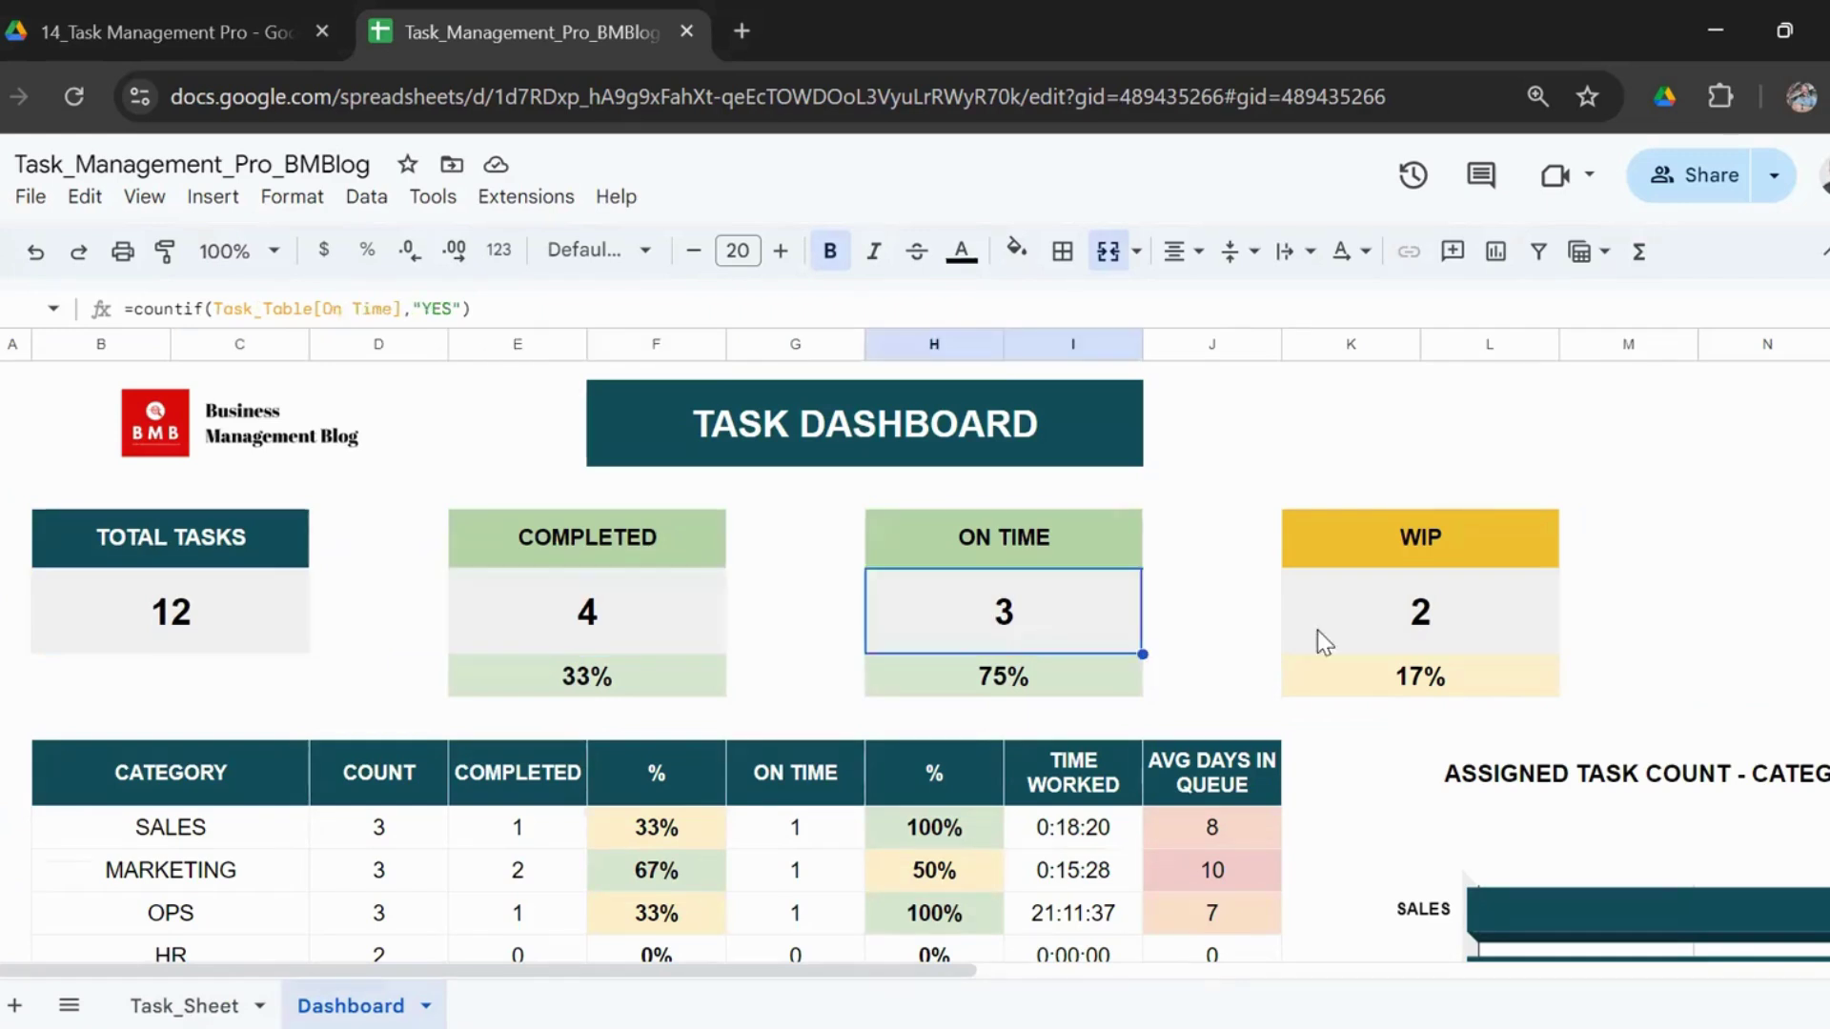
{"action": "left_click", "coordinate": [1445, 633]}
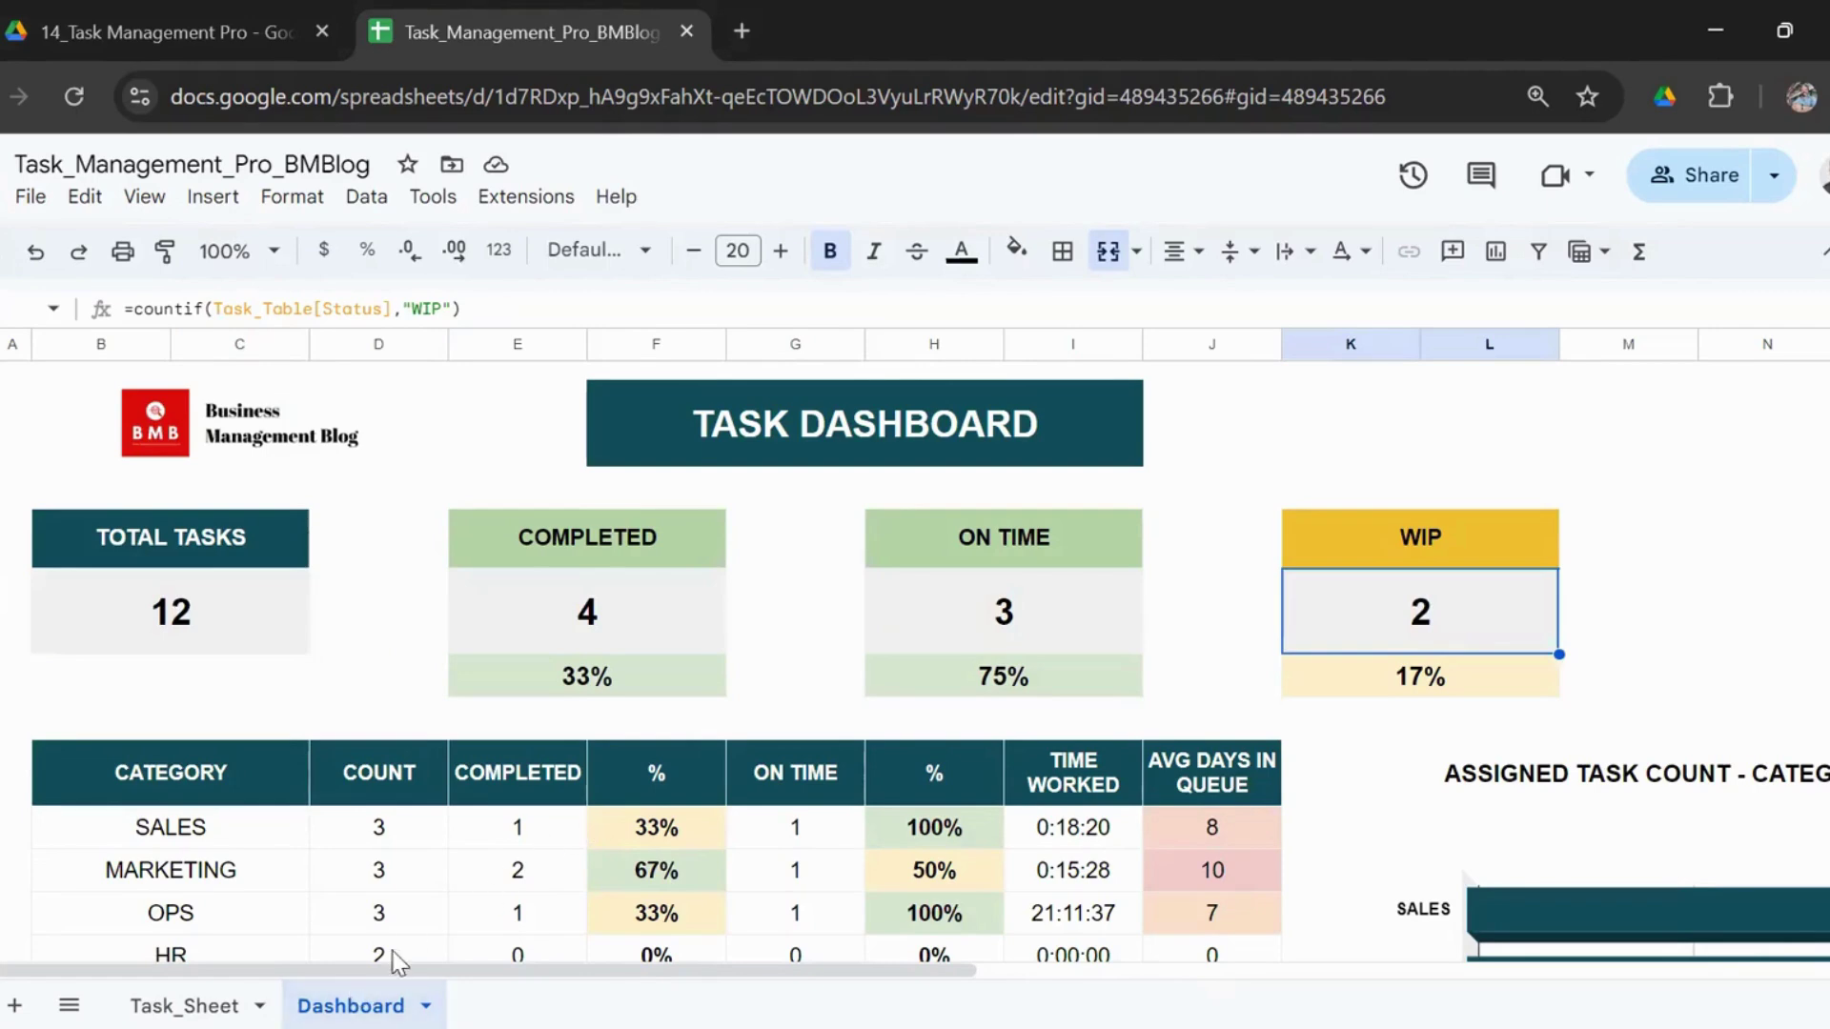
- Check T12's serial-number formula on Task_Sheet, then return to the Dashboard
{"action": "left_click", "coordinate": [200, 986]}
{"action": "left_click", "coordinate": [59, 704]}
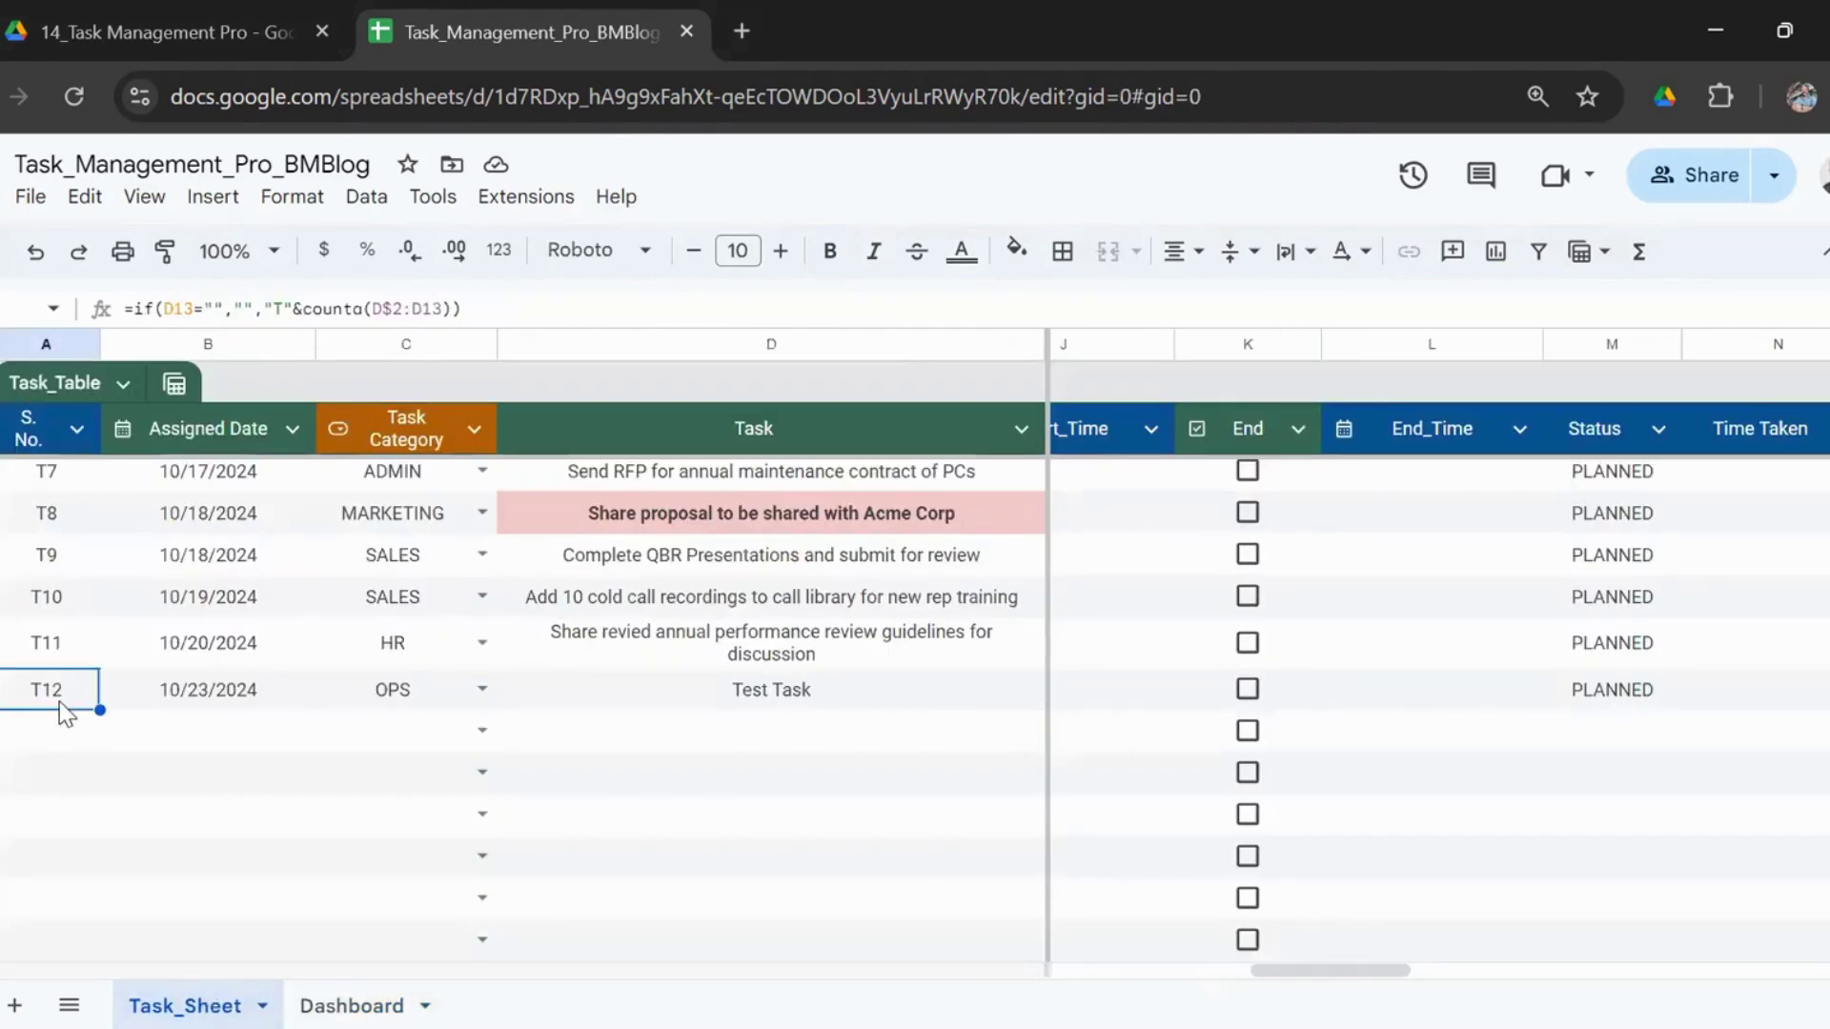
{"action": "scroll", "coordinate": [666, 797], "scroll_direction": "up", "scroll_amount": 3}
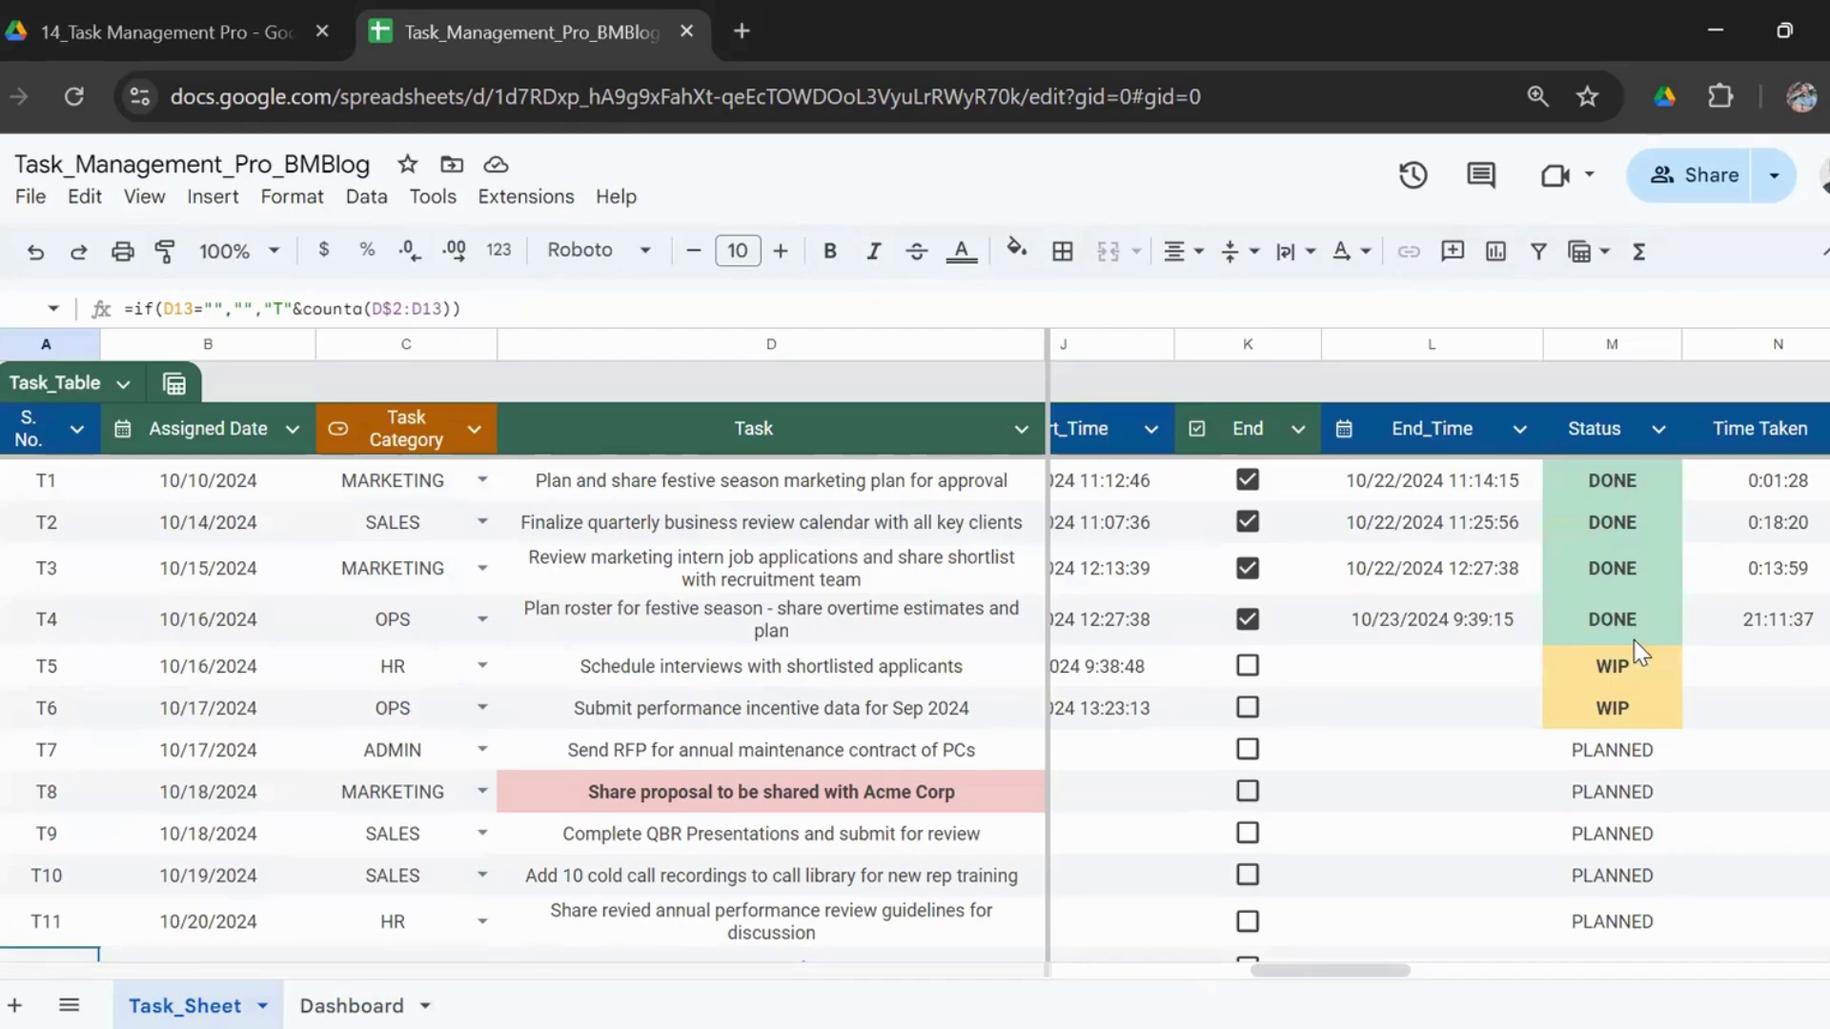
{"action": "left_click", "coordinate": [349, 996]}
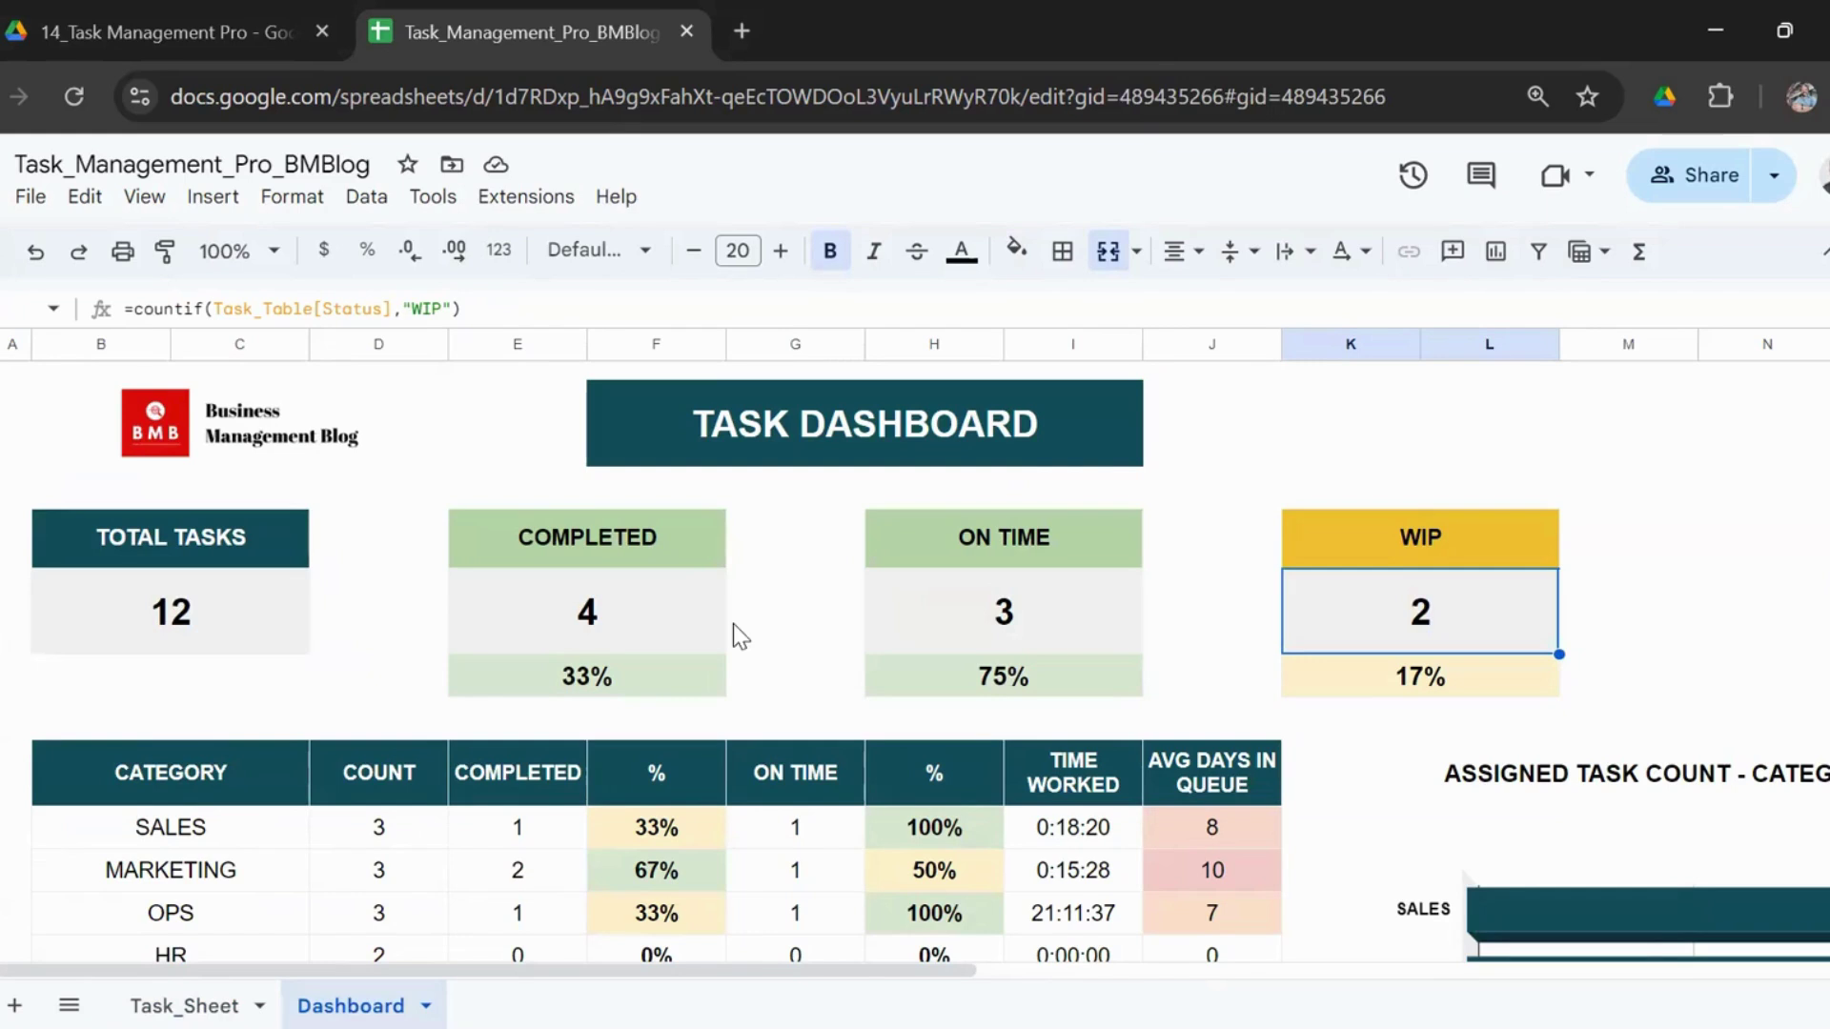
- Inspect the 33% completed, 75% on-time and 17% WIP share formulas
{"action": "left_click", "coordinate": [640, 688]}
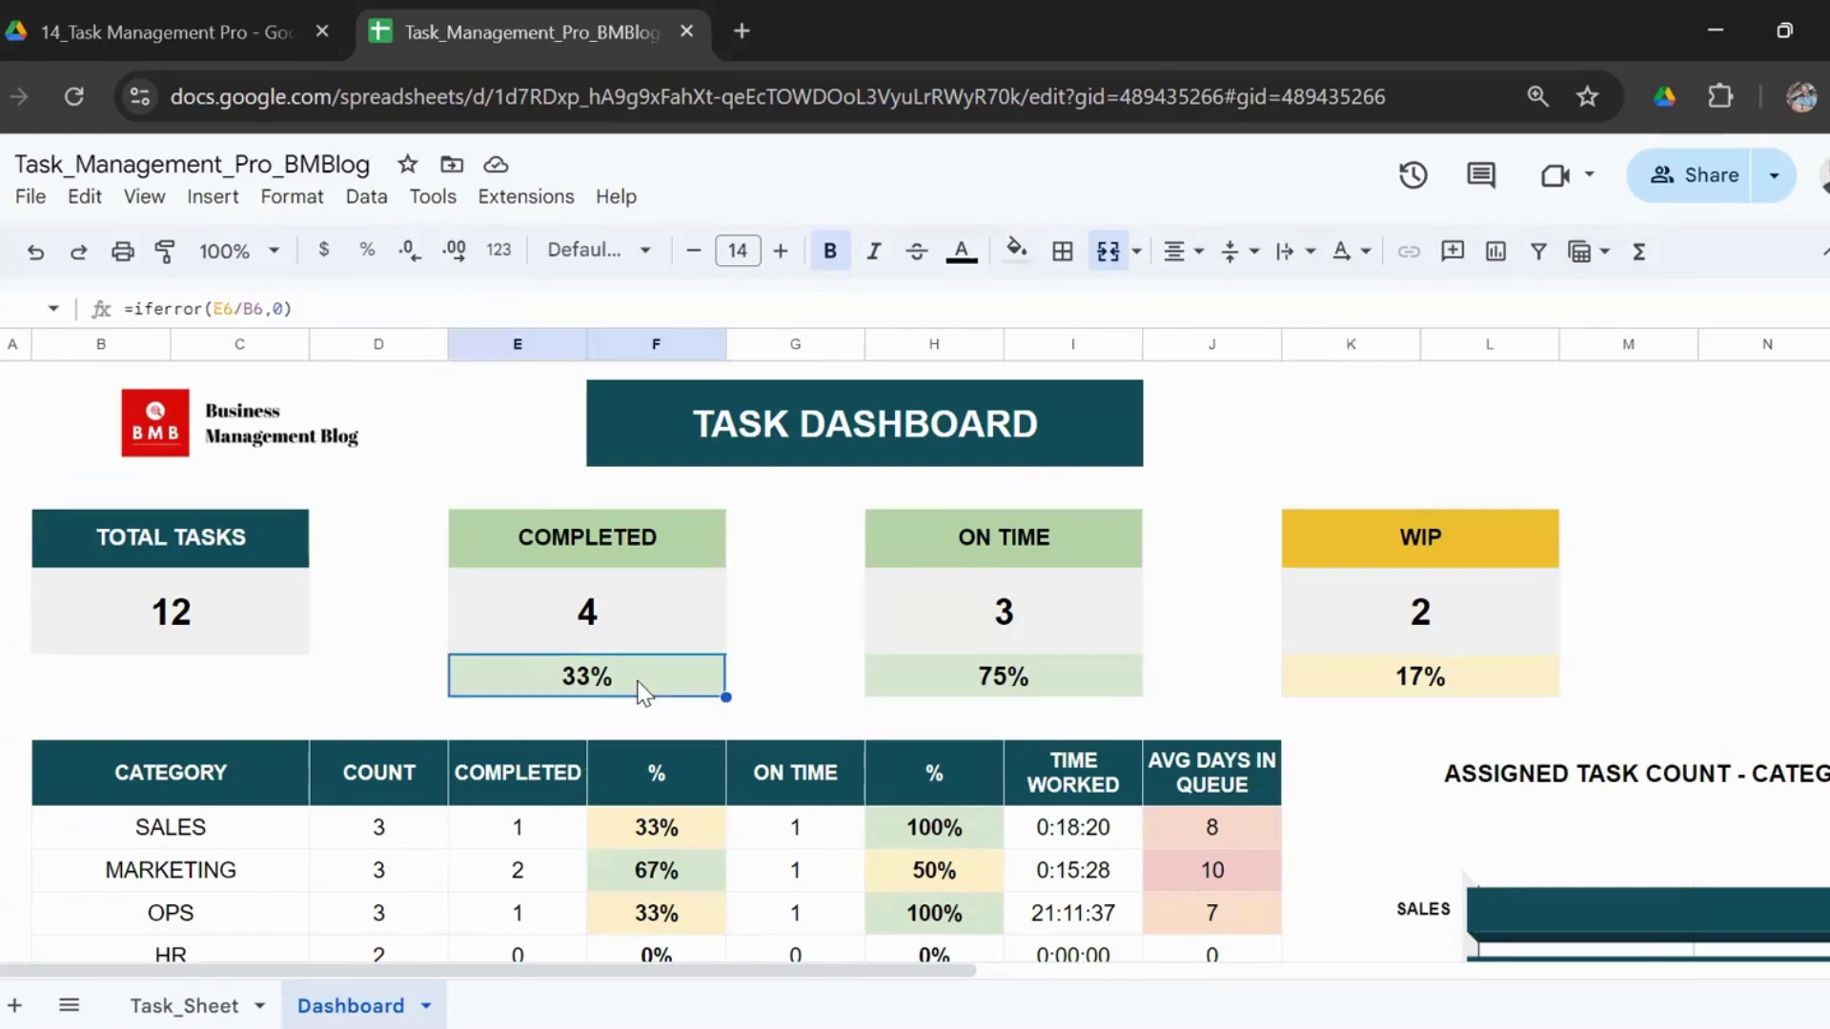
{"action": "key", "text": "Right"}
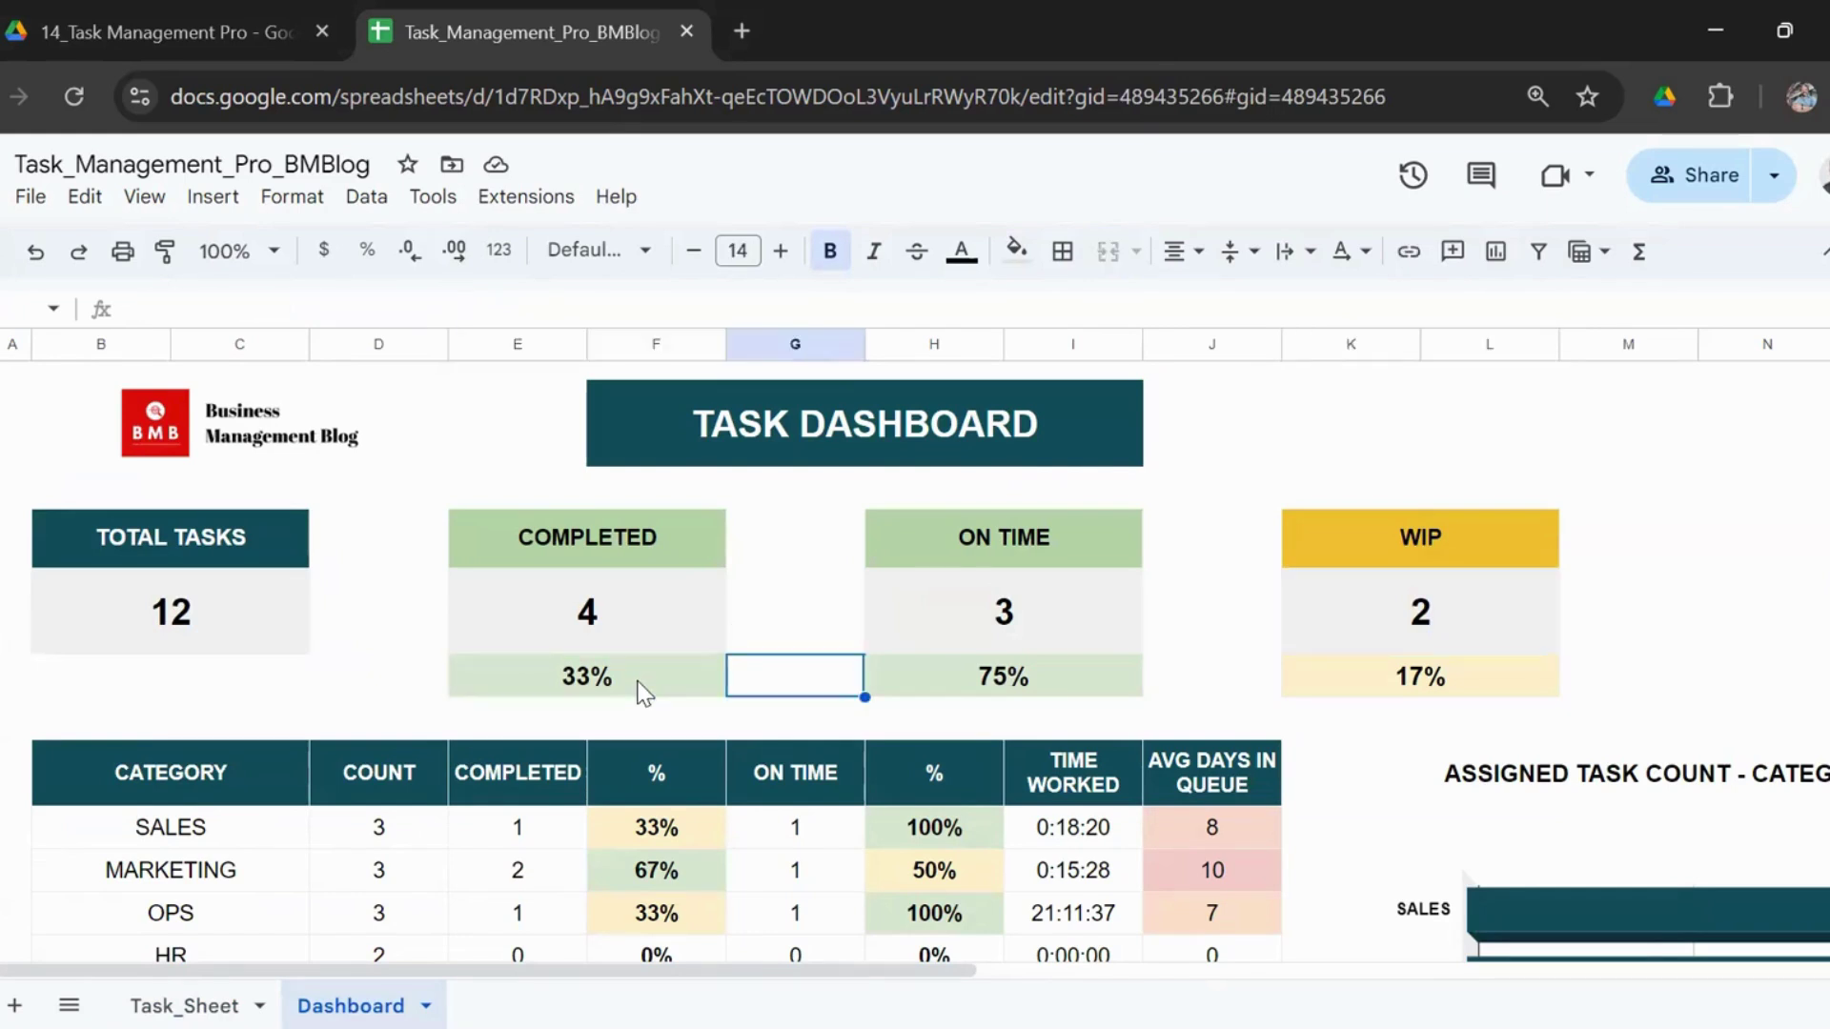
{"action": "key", "text": "Left"}
{"action": "key", "text": "Up"}
{"action": "key", "text": "Right"}
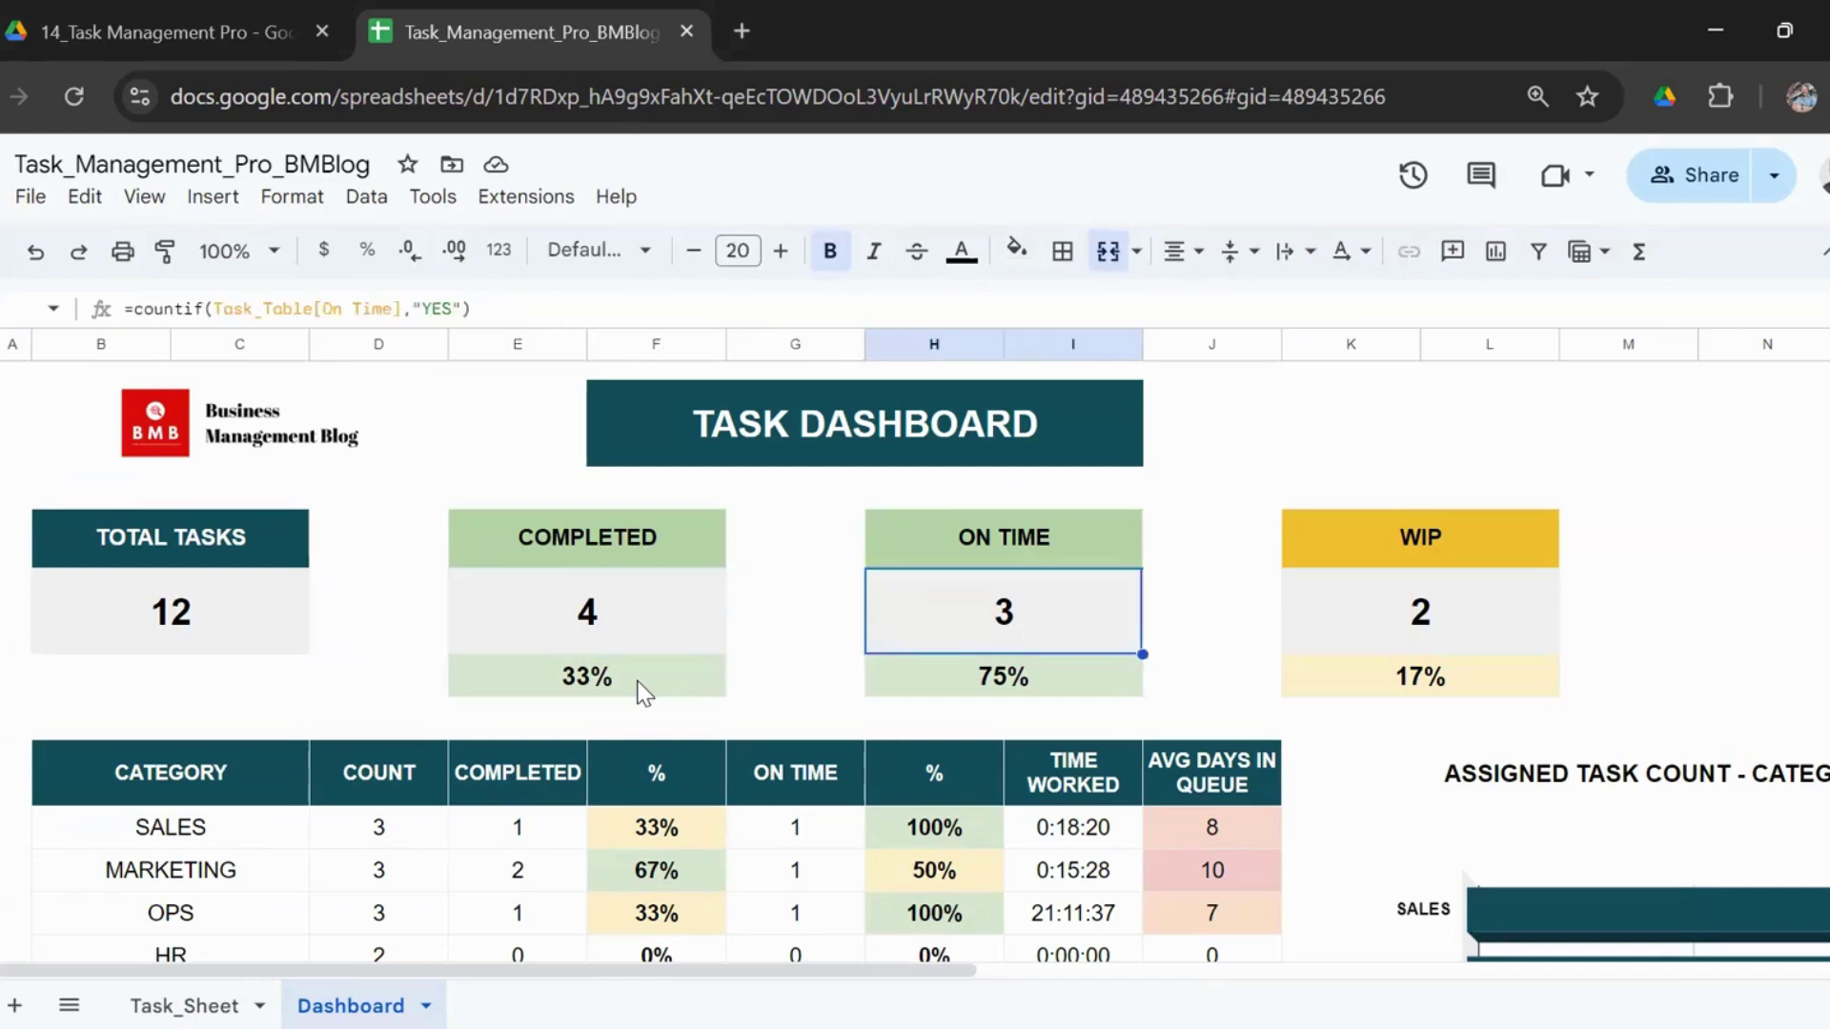
{"action": "key", "text": "Down"}
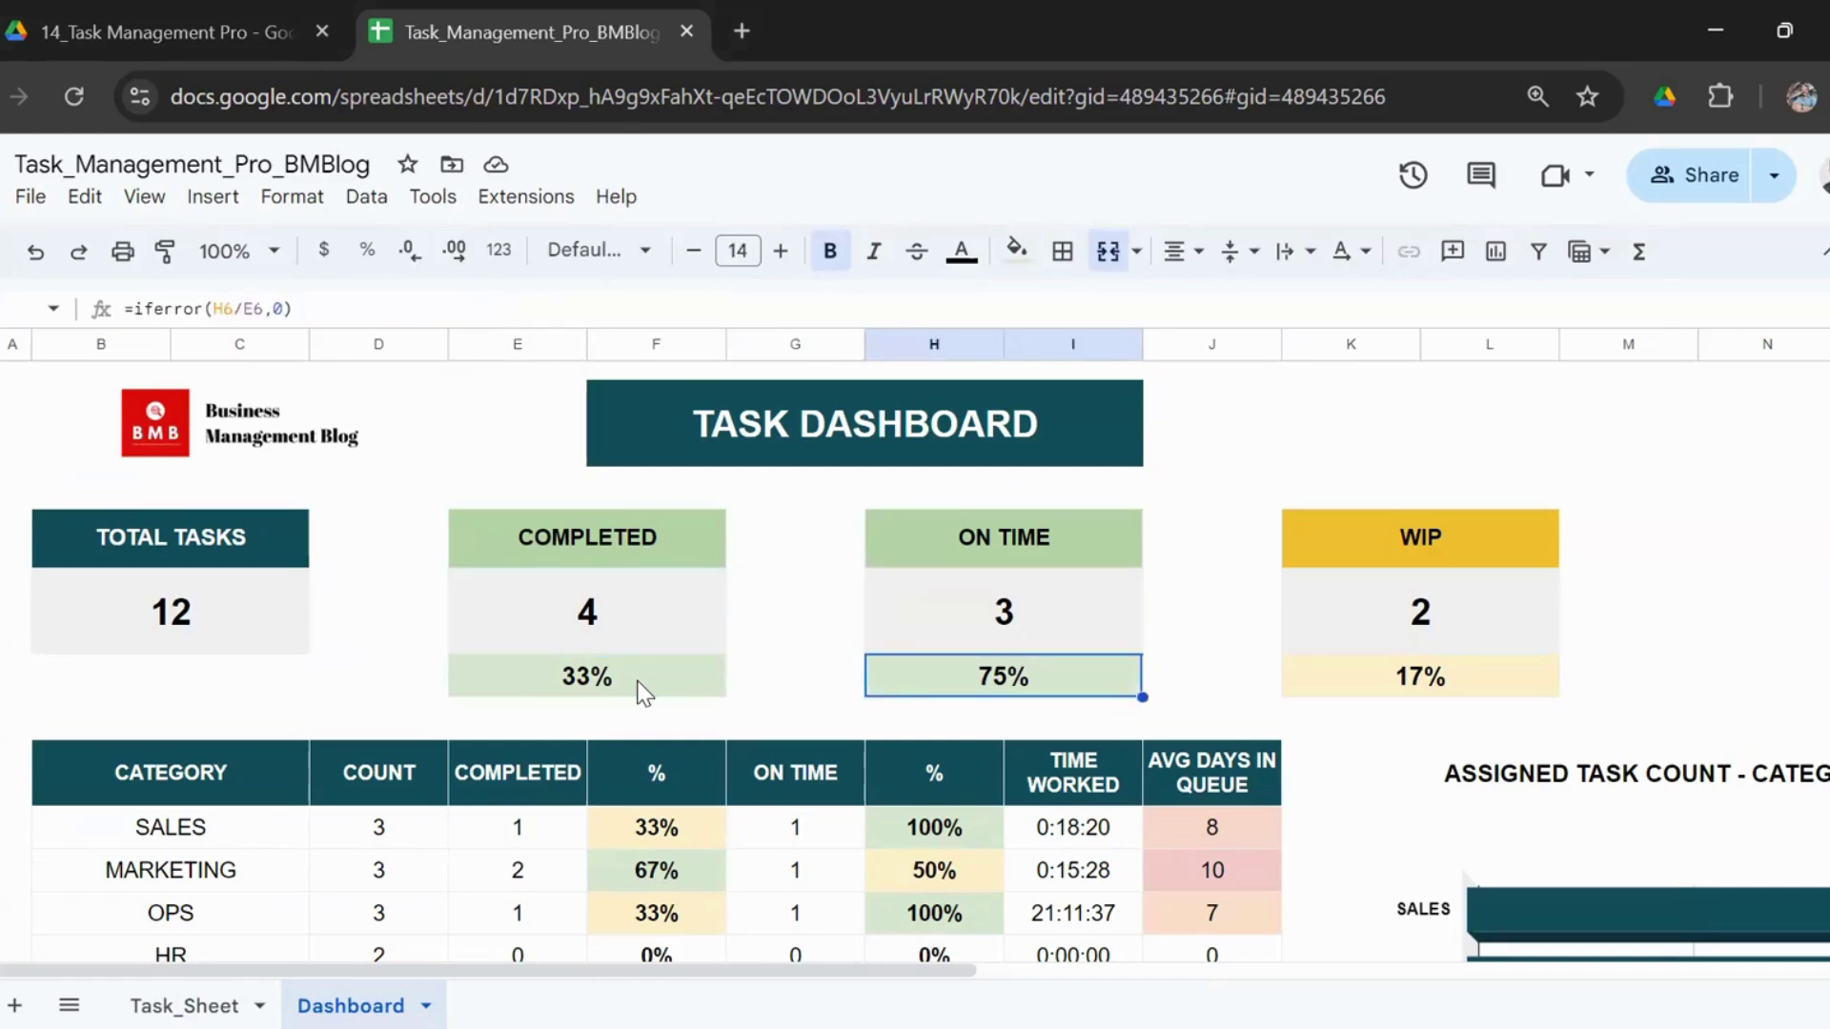
{"action": "key", "text": "Right"}
{"action": "key", "text": "Right"}
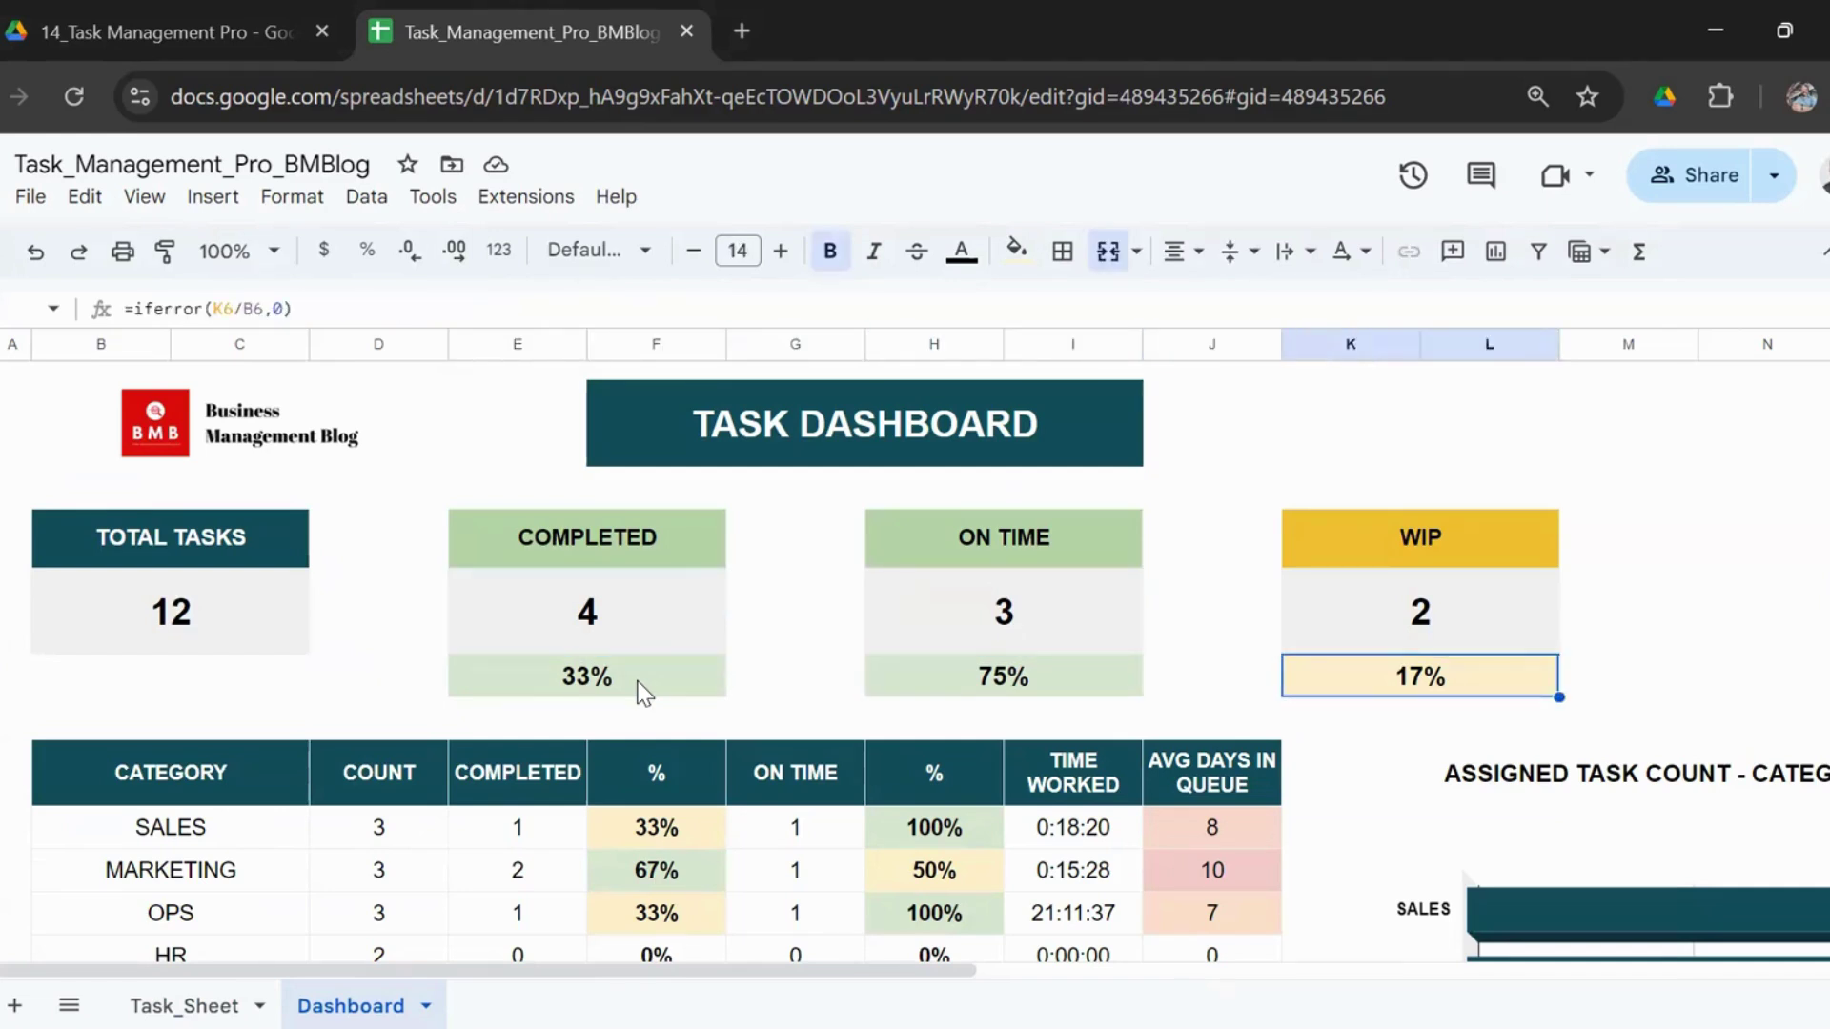
{"action": "scroll", "coordinate": [1210, 724], "scroll_direction": "down", "scroll_amount": 3}
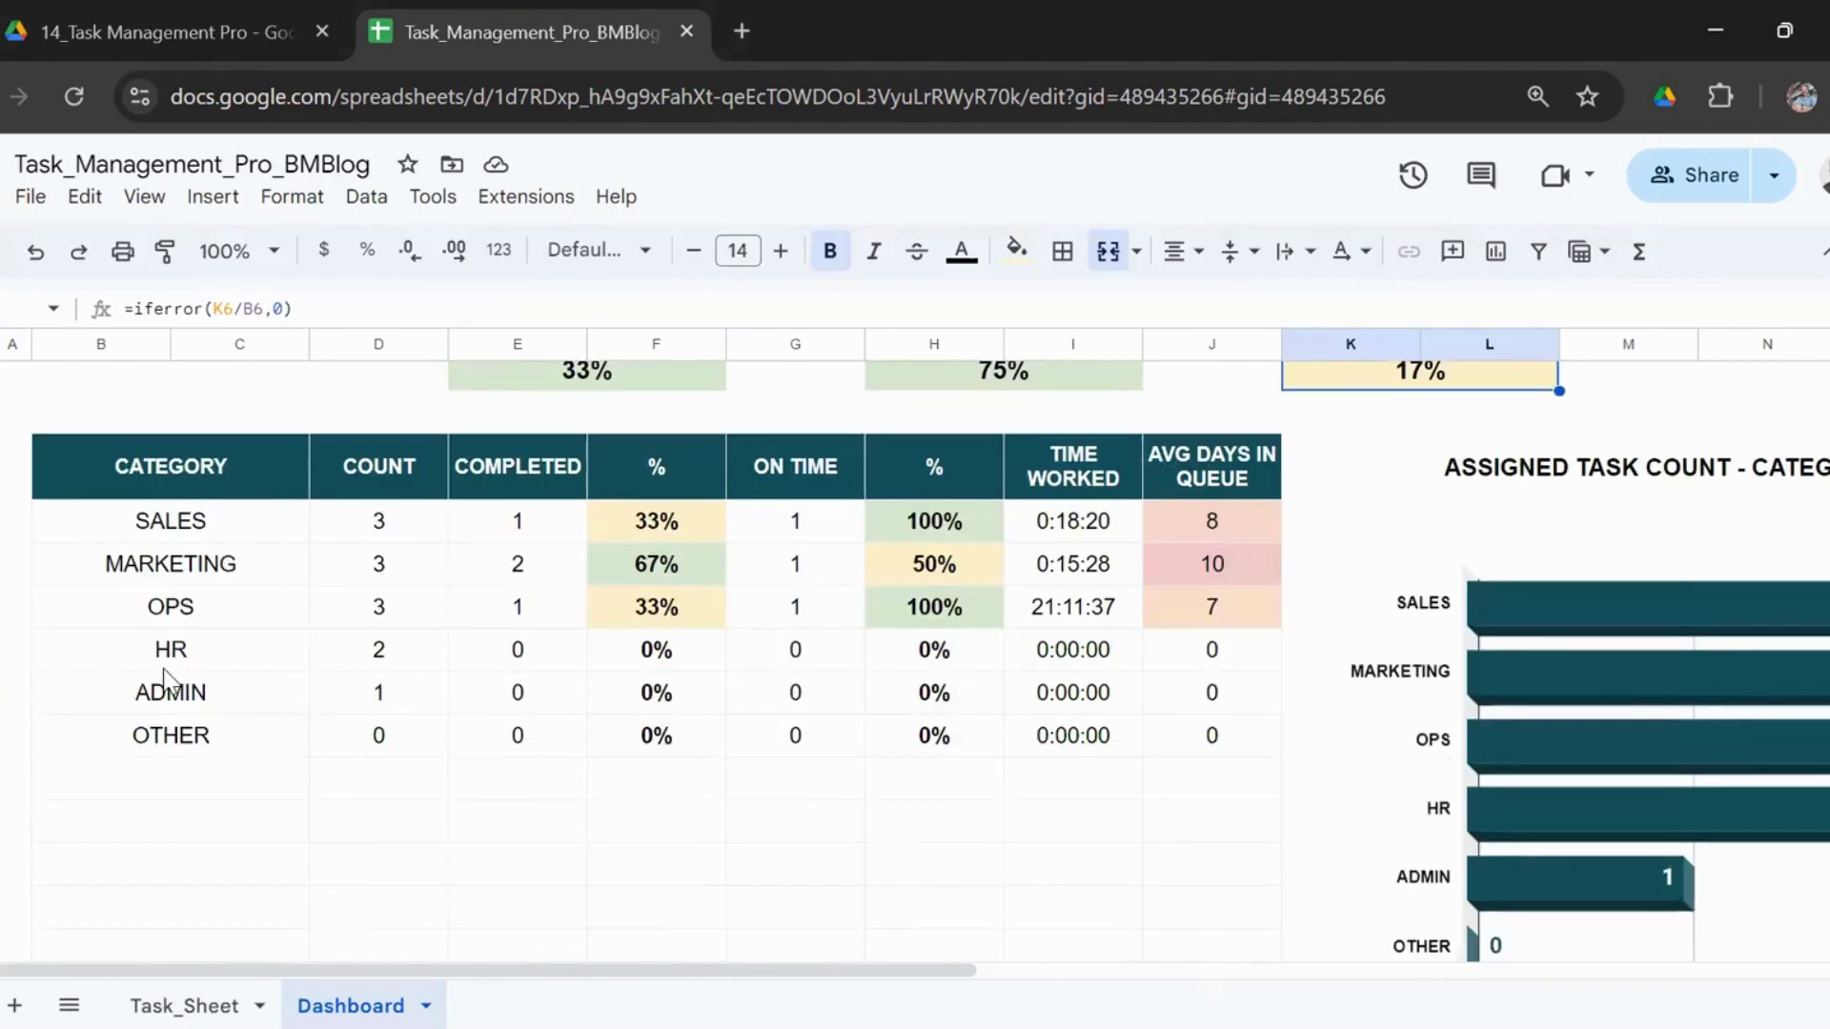
{"action": "left_click", "coordinate": [227, 467]}
{"action": "left_click", "coordinate": [230, 564]}
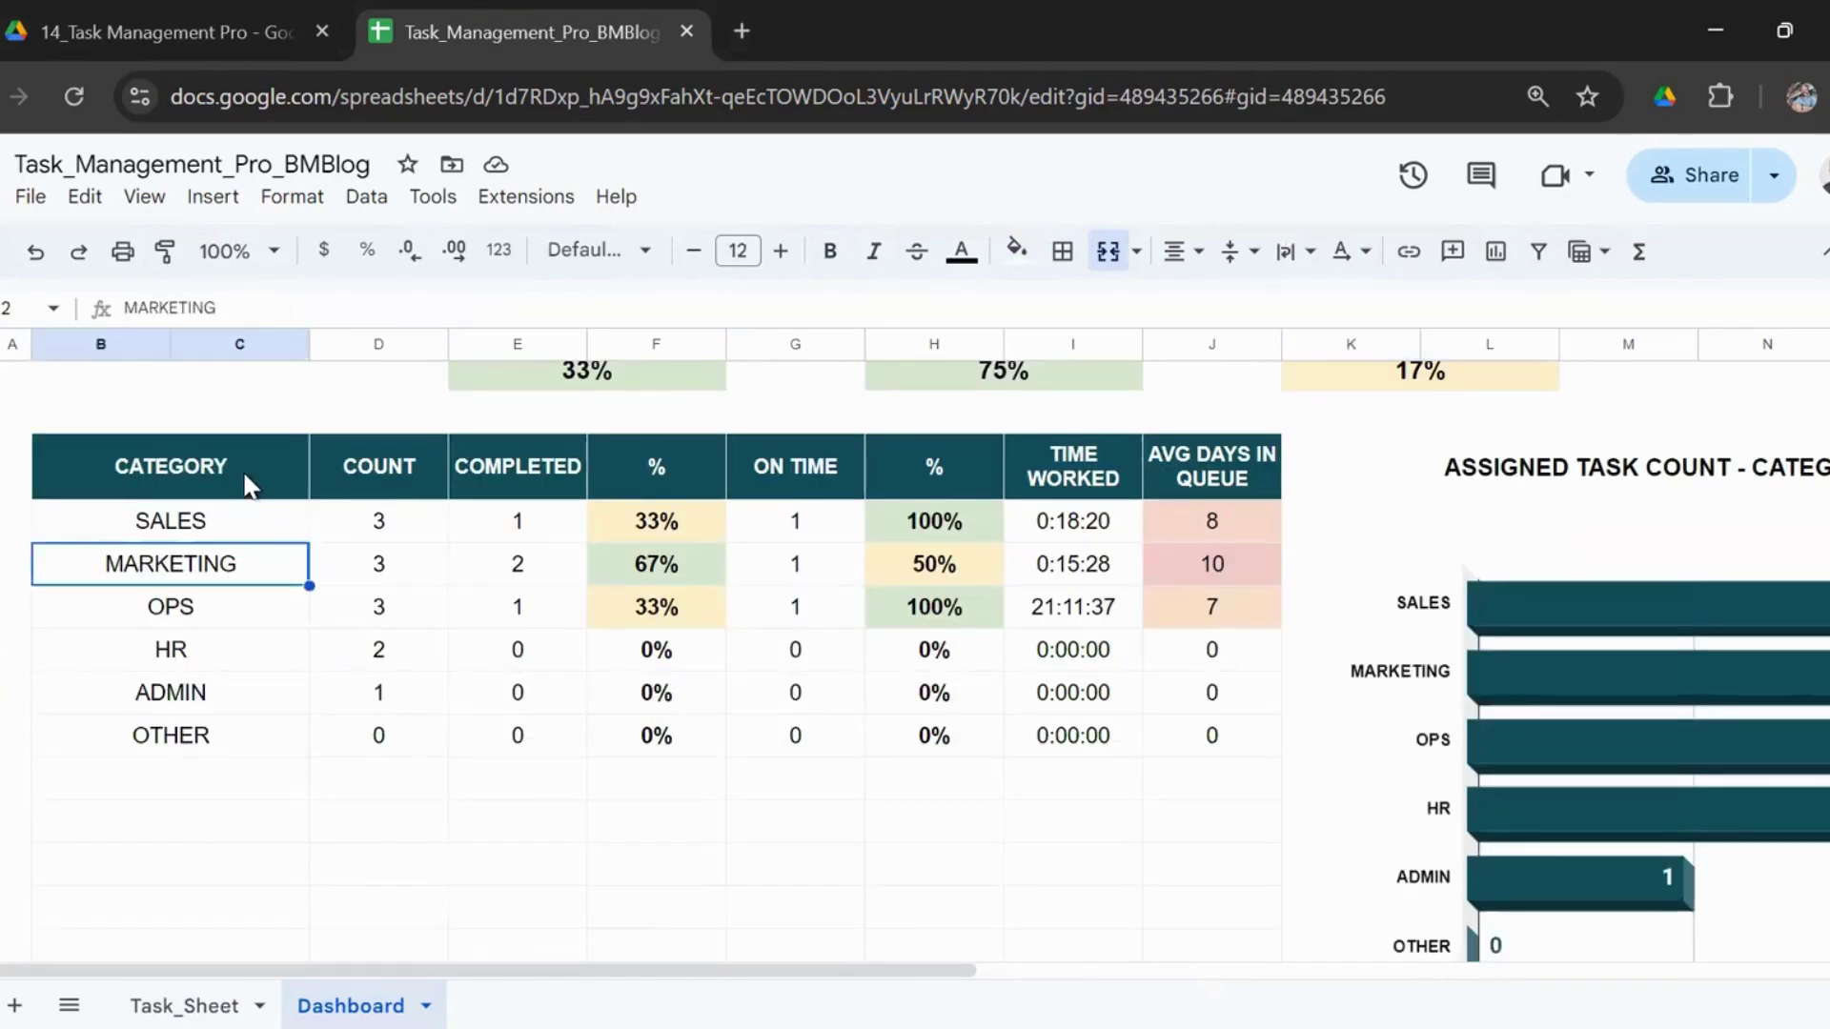
{"action": "left_click", "coordinate": [255, 482]}
{"action": "left_click", "coordinate": [372, 461]}
{"action": "left_click", "coordinate": [389, 526]}
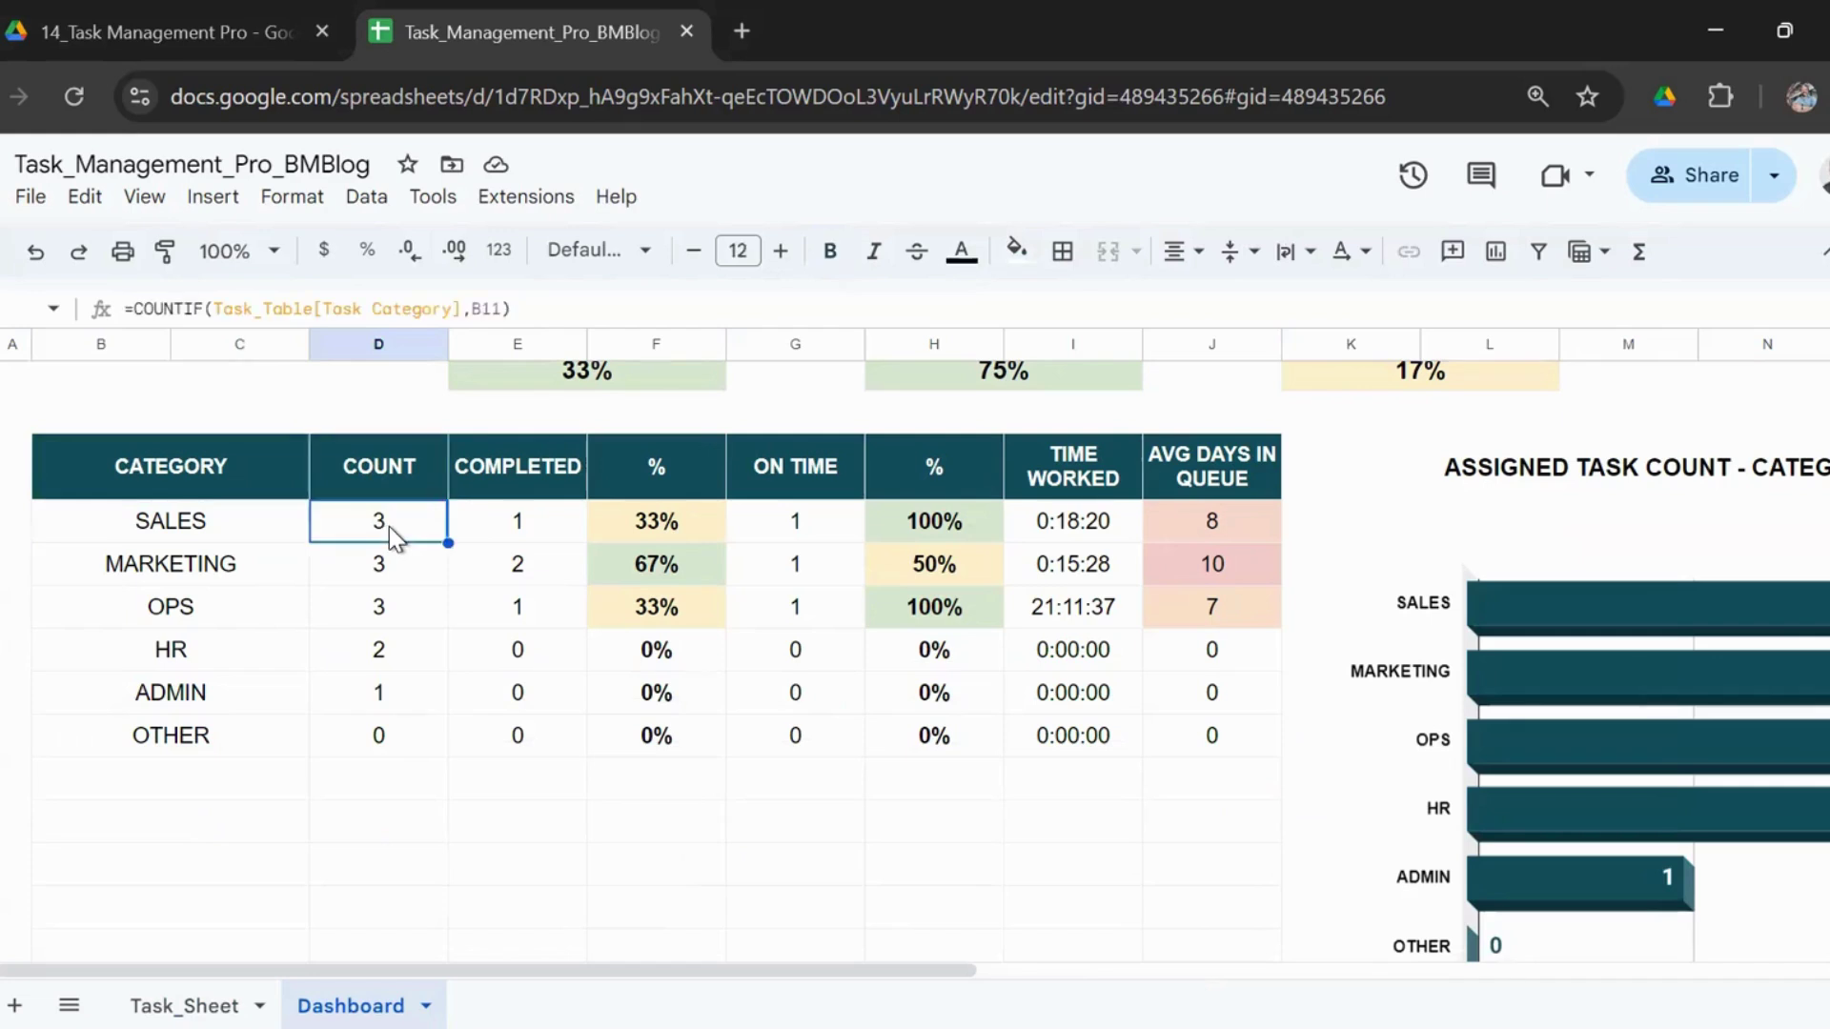
{"action": "left_click", "coordinate": [524, 533]}
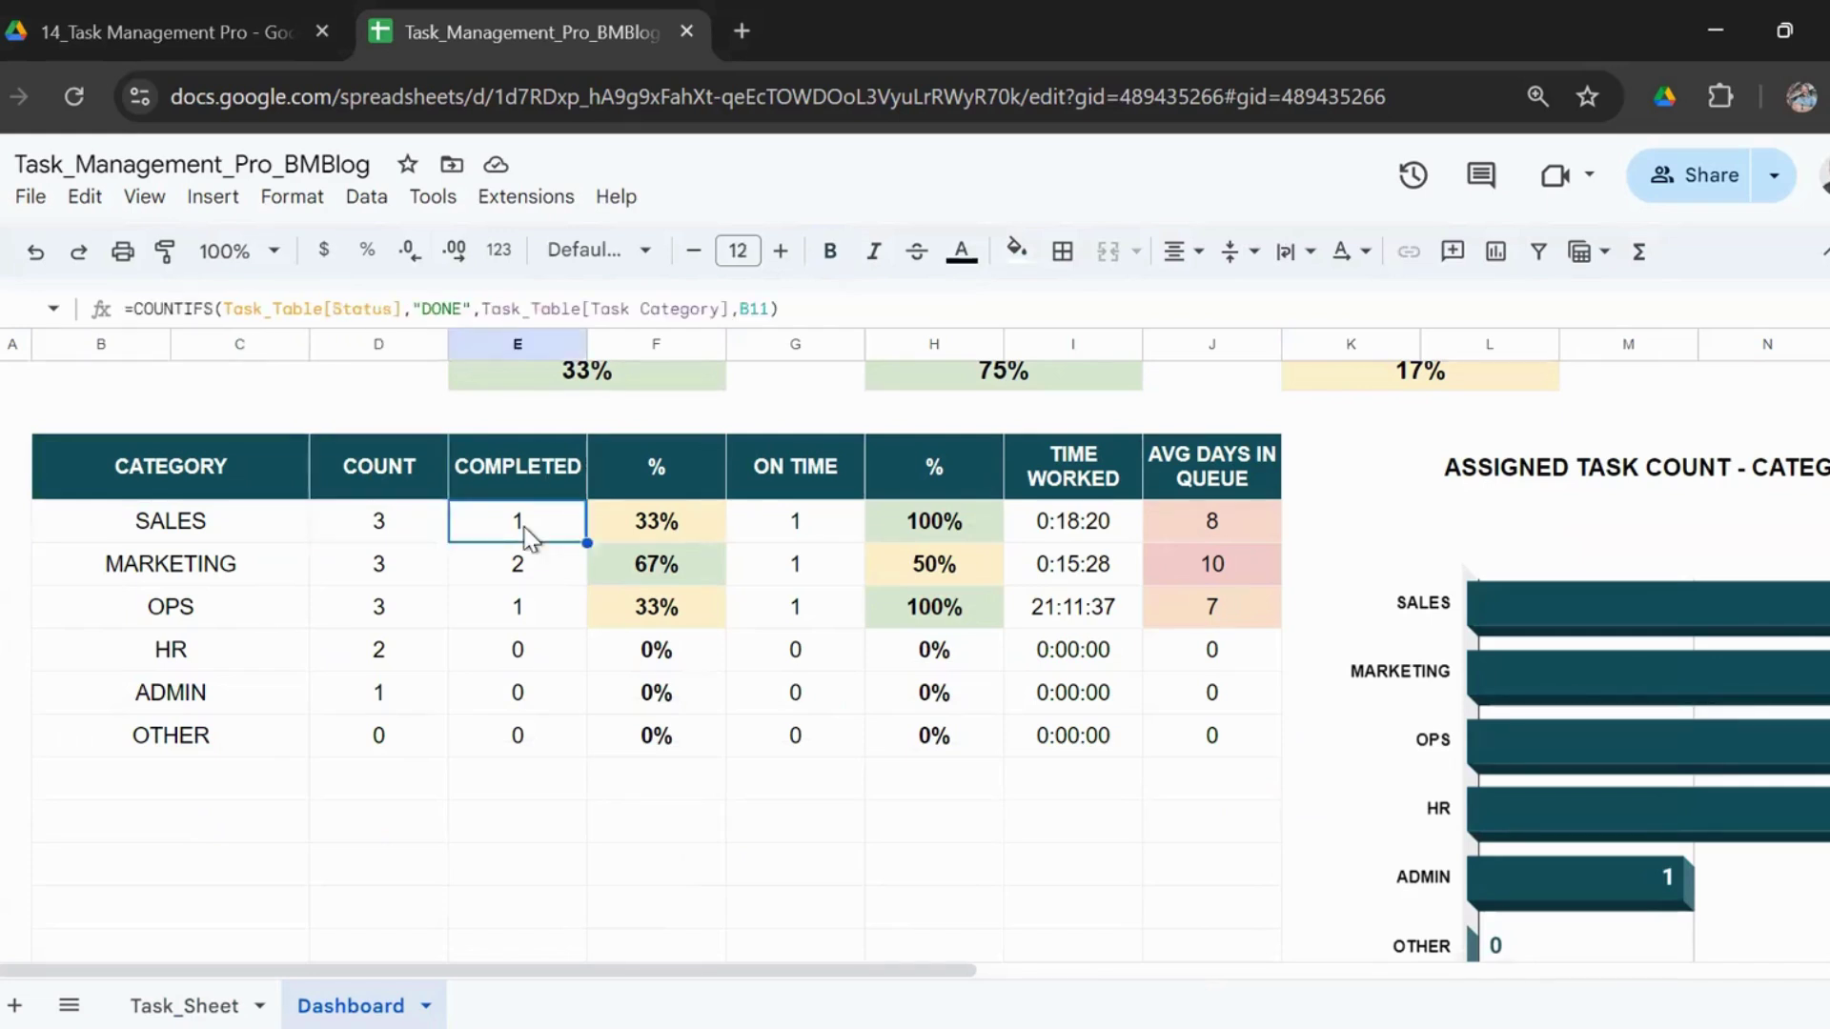
{"action": "left_click", "coordinate": [671, 528]}
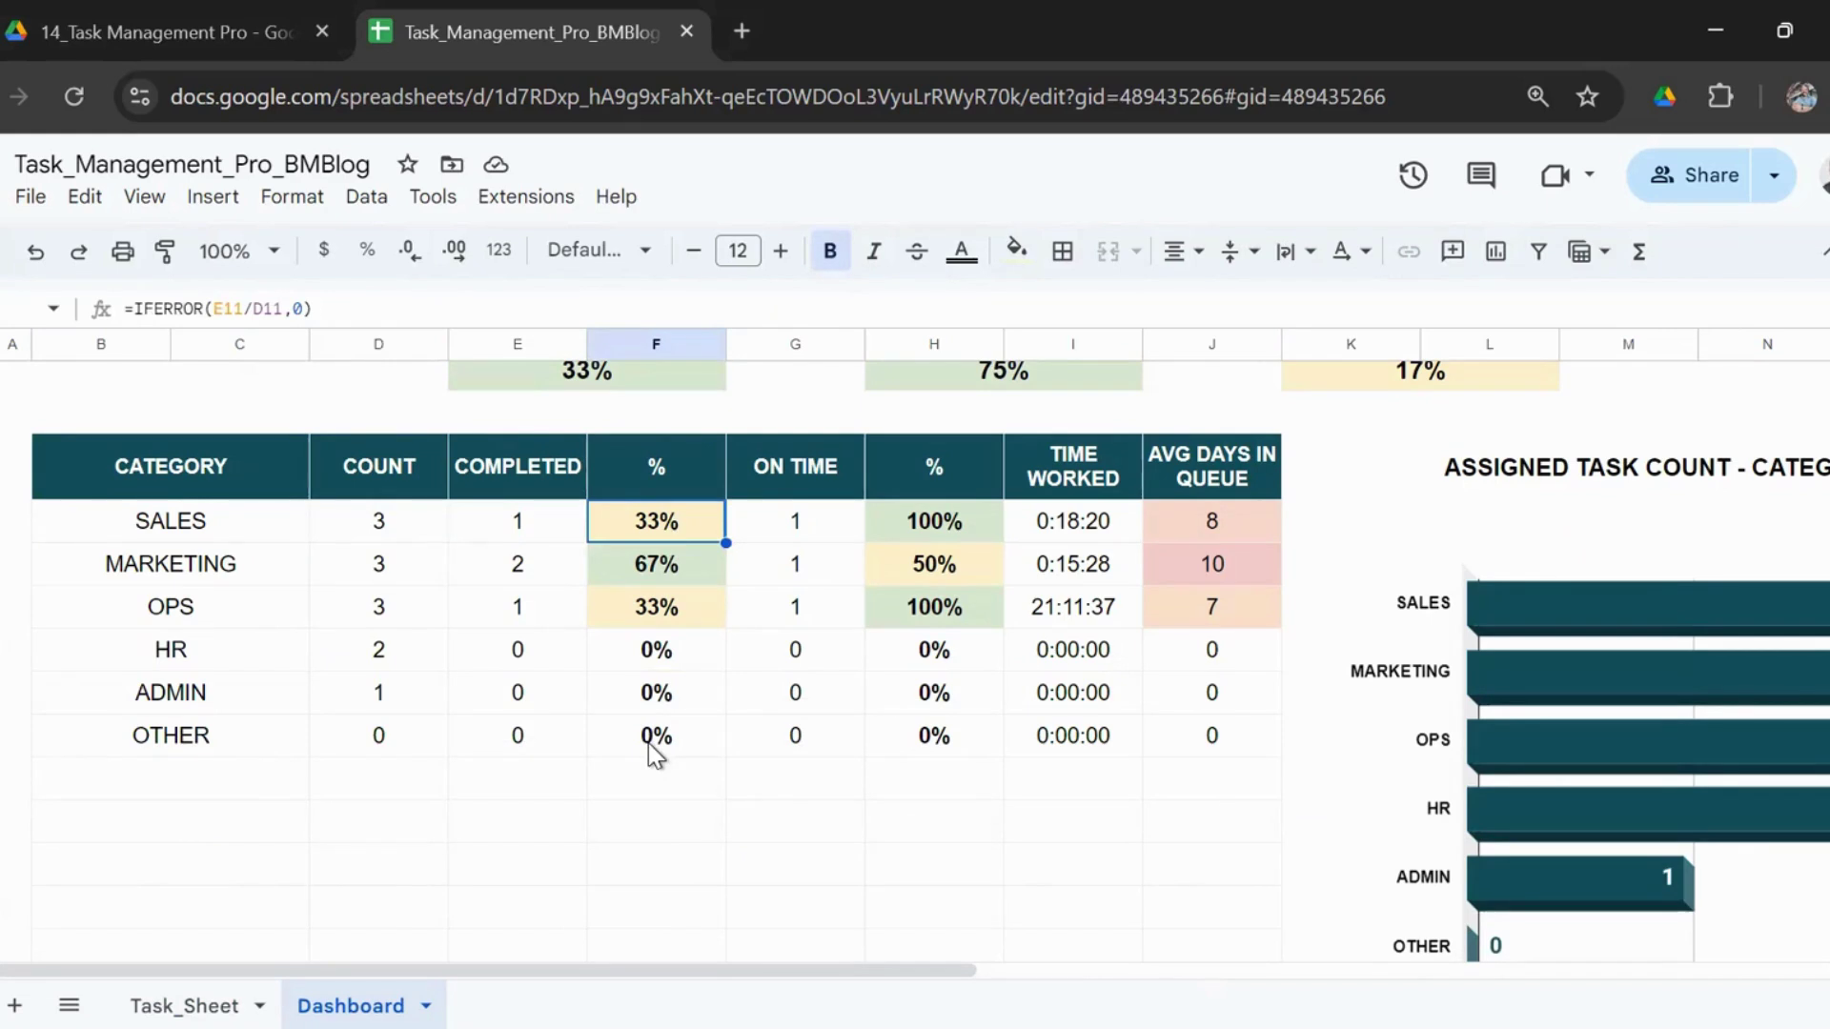
{"action": "left_click", "coordinate": [699, 566]}
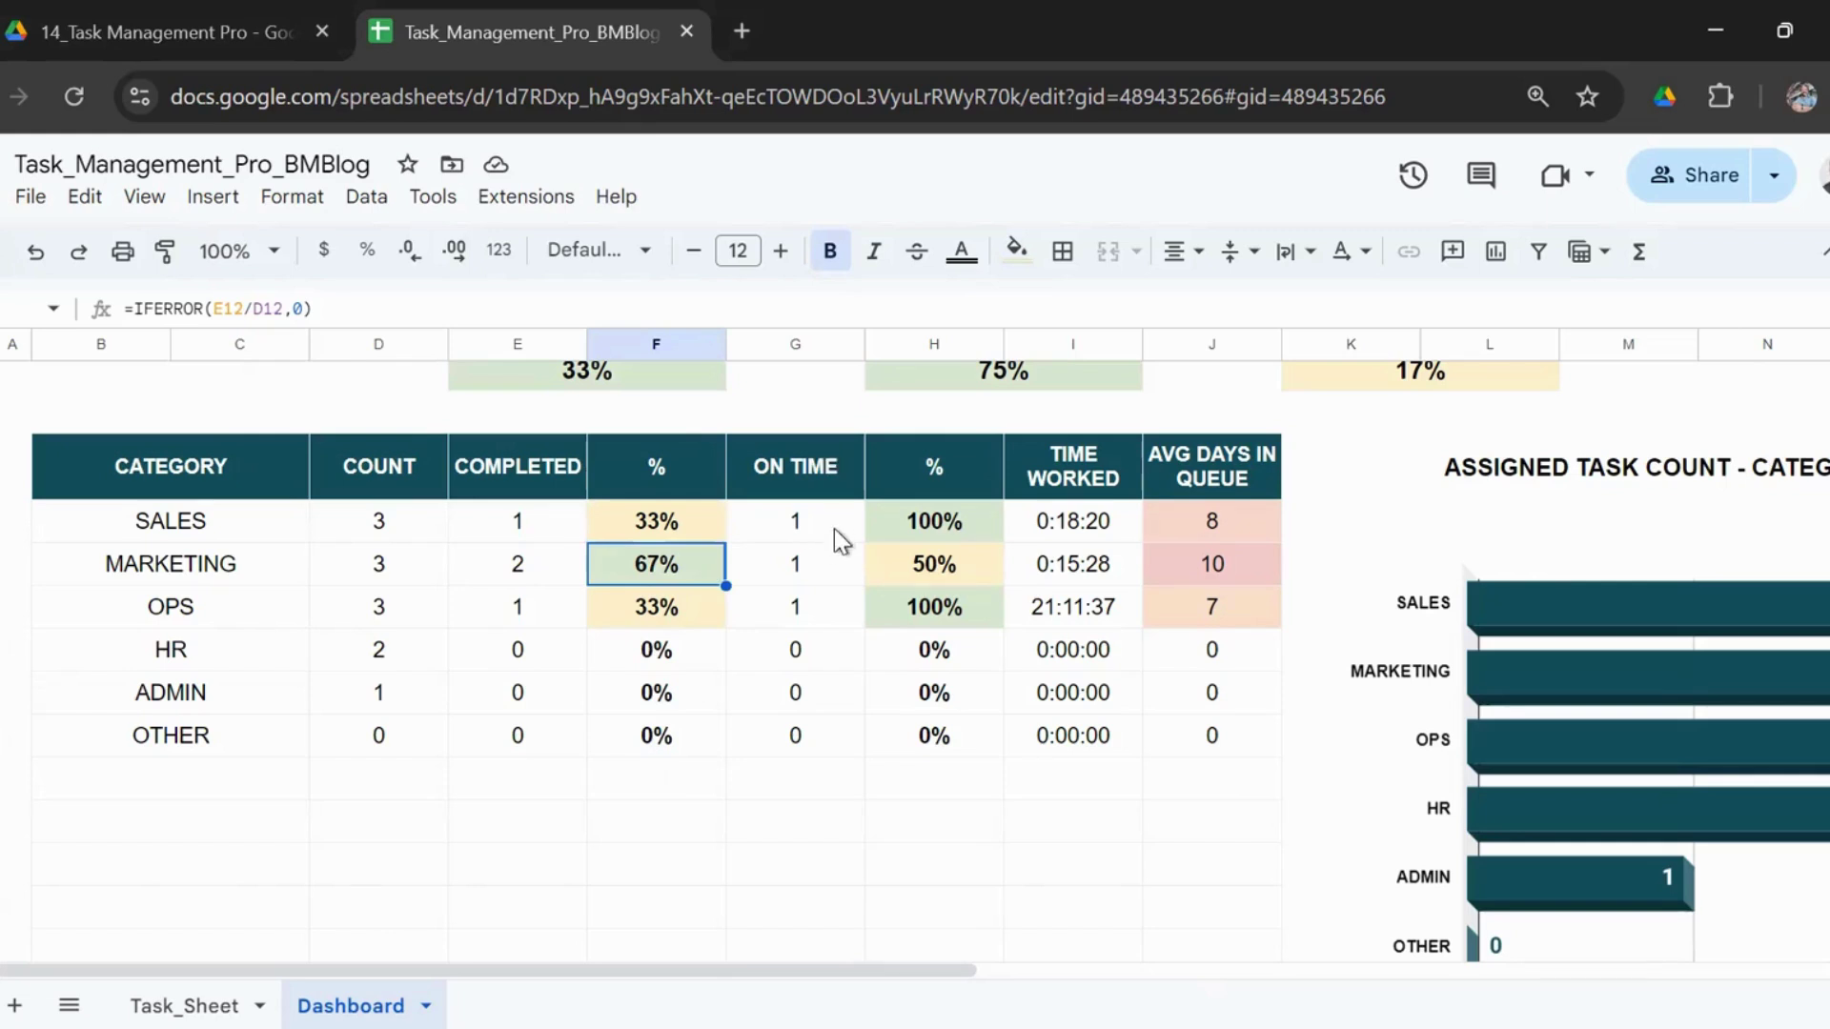
{"action": "left_click", "coordinate": [948, 569]}
{"action": "left_click", "coordinate": [955, 606]}
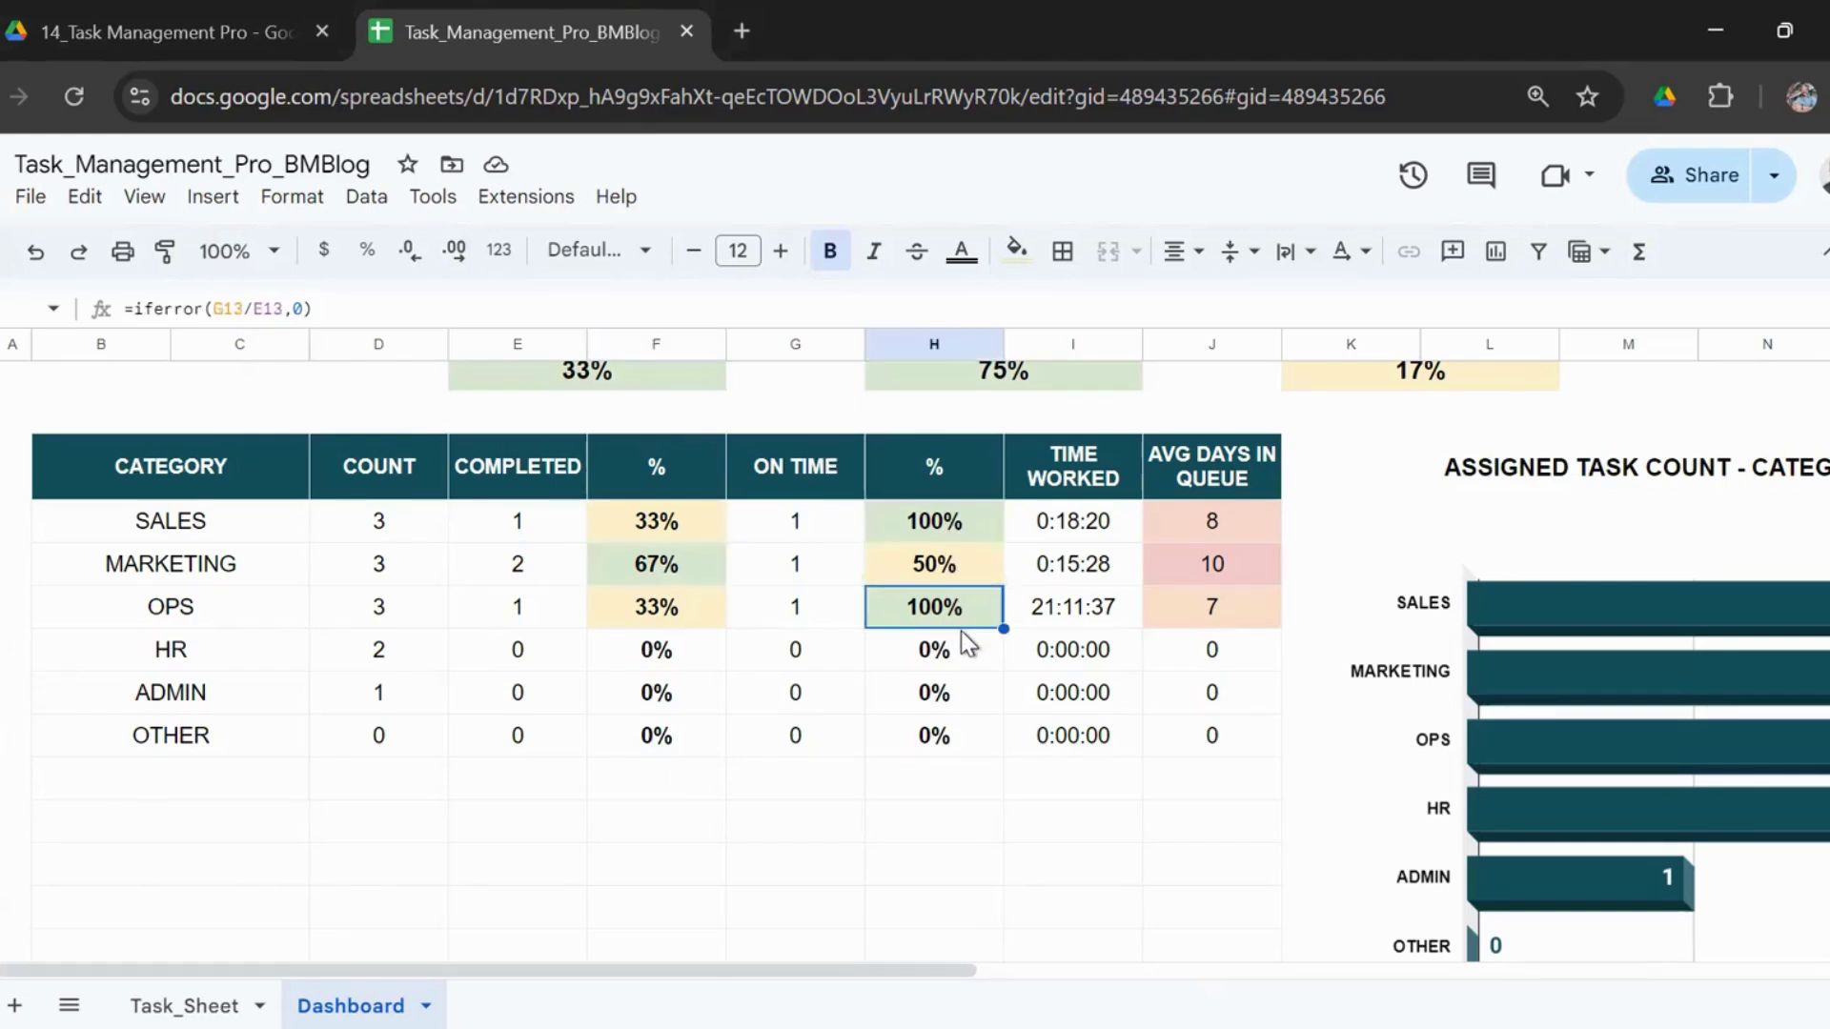
{"action": "left_click", "coordinate": [936, 536]}
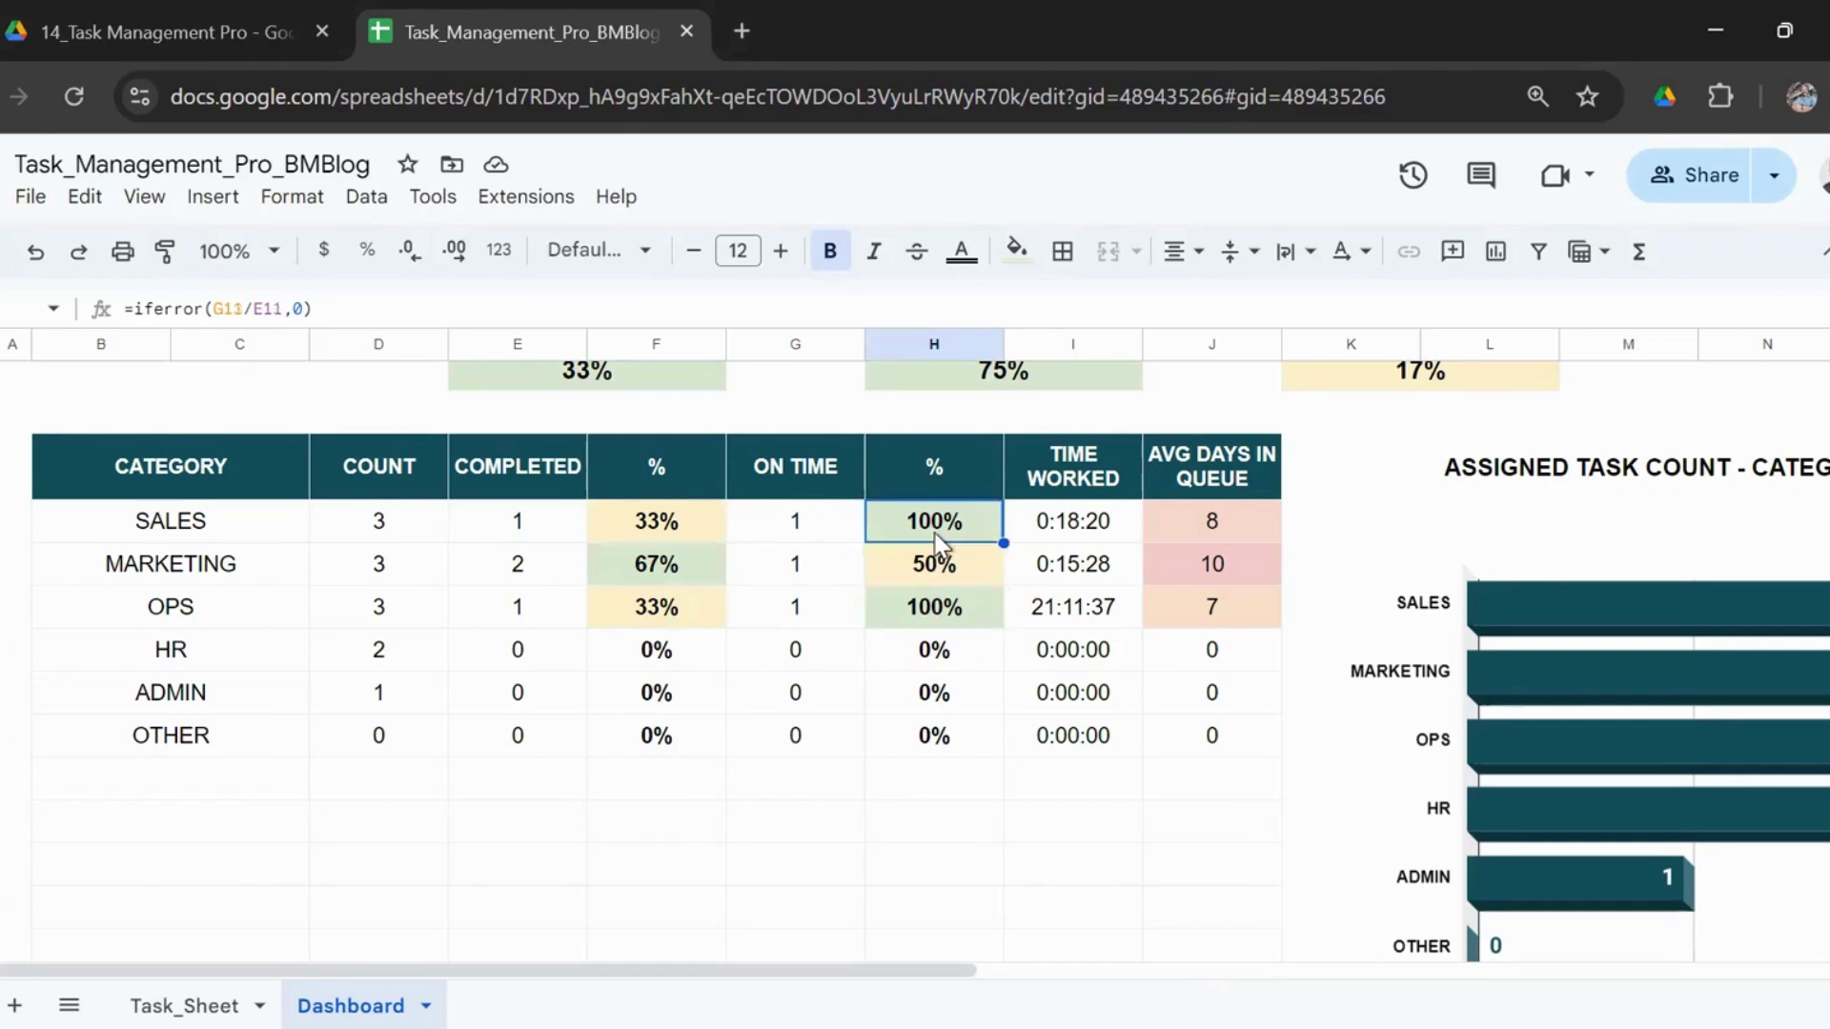
{"action": "left_click", "coordinate": [1094, 476]}
{"action": "left_click", "coordinate": [1091, 530]}
{"action": "left_click", "coordinate": [1082, 569]}
{"action": "left_click", "coordinate": [1074, 610]}
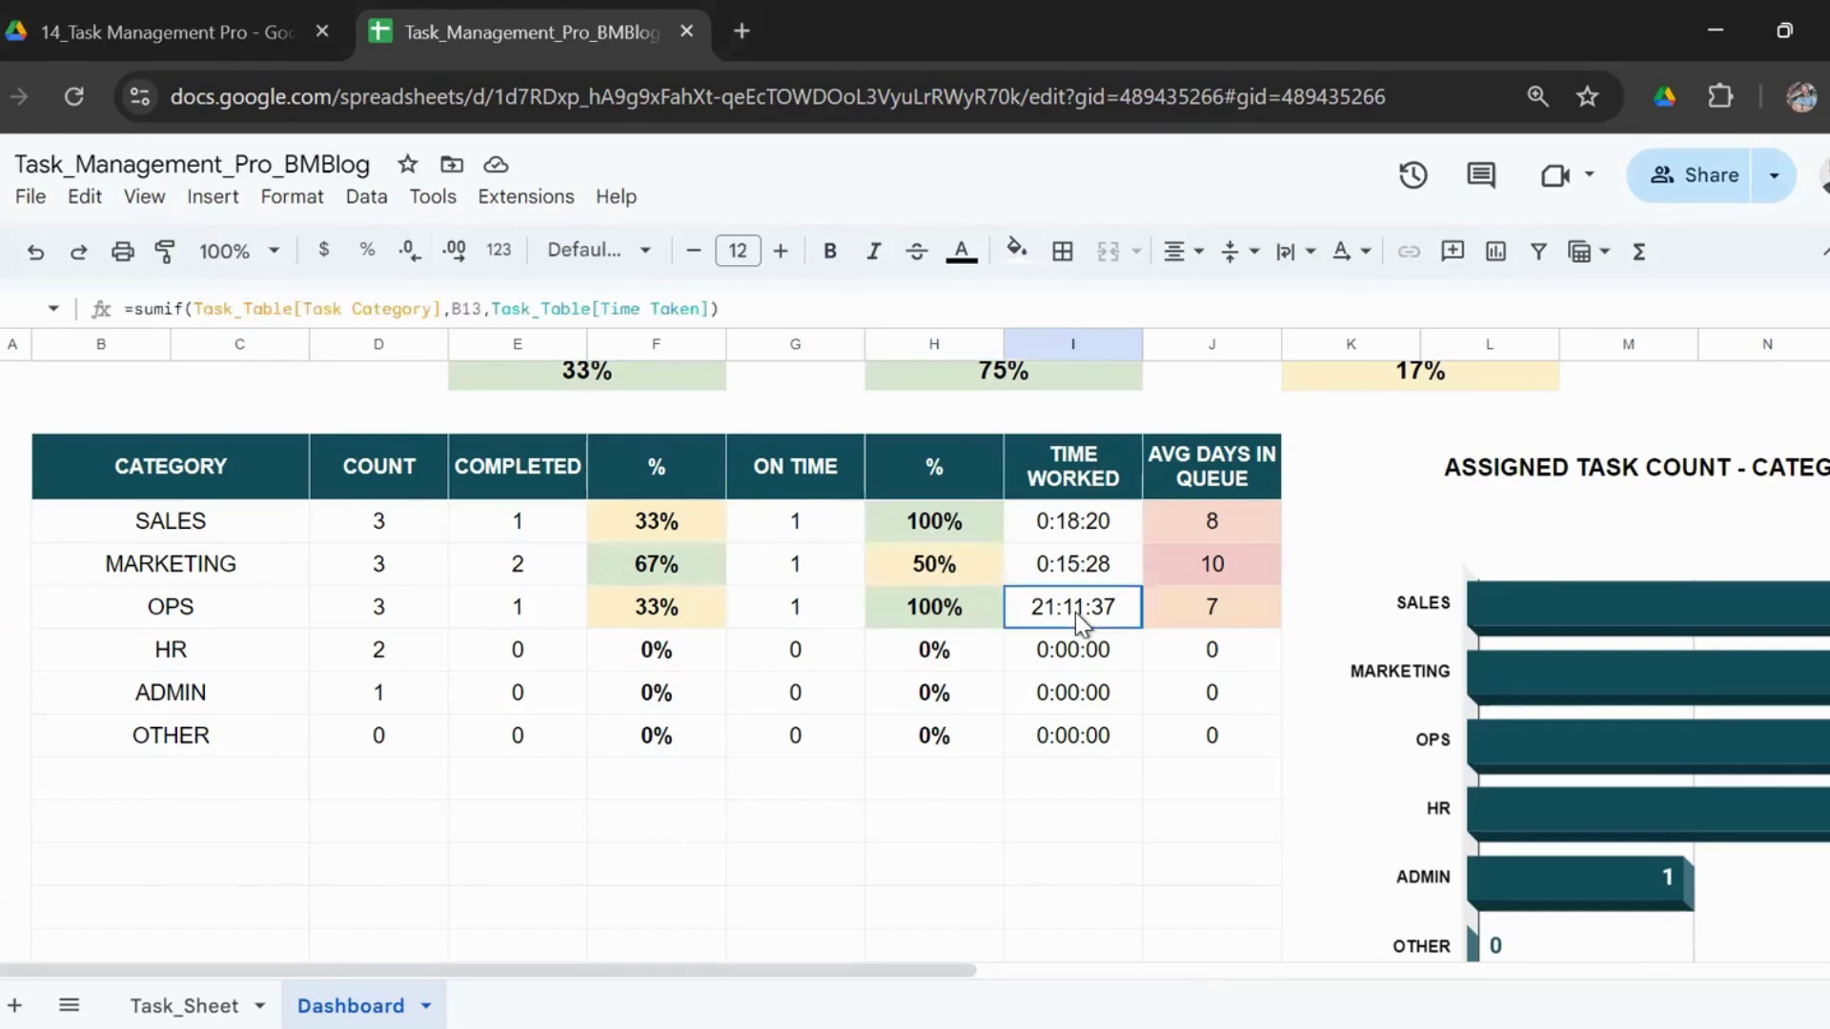
{"action": "left_click", "coordinate": [268, 570]}
{"action": "left_click", "coordinate": [277, 614]}
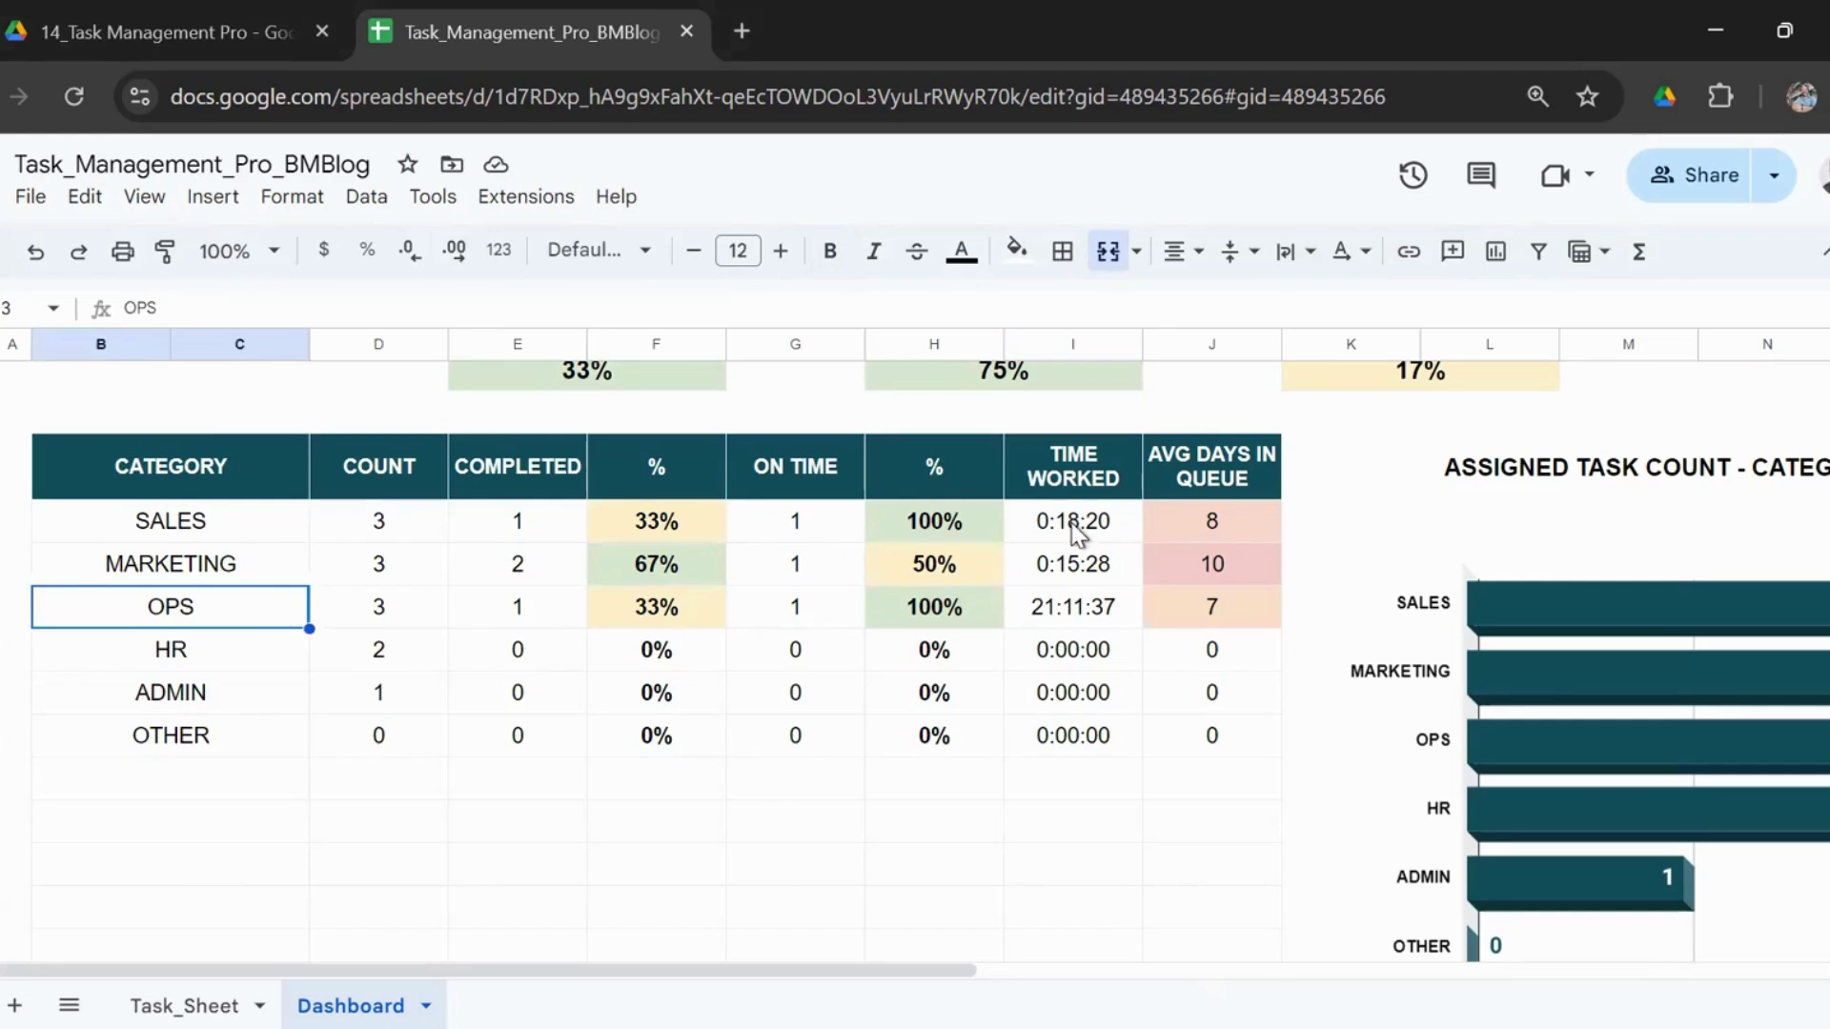
{"action": "left_click", "coordinate": [1071, 571]}
{"action": "left_click", "coordinate": [1069, 620]}
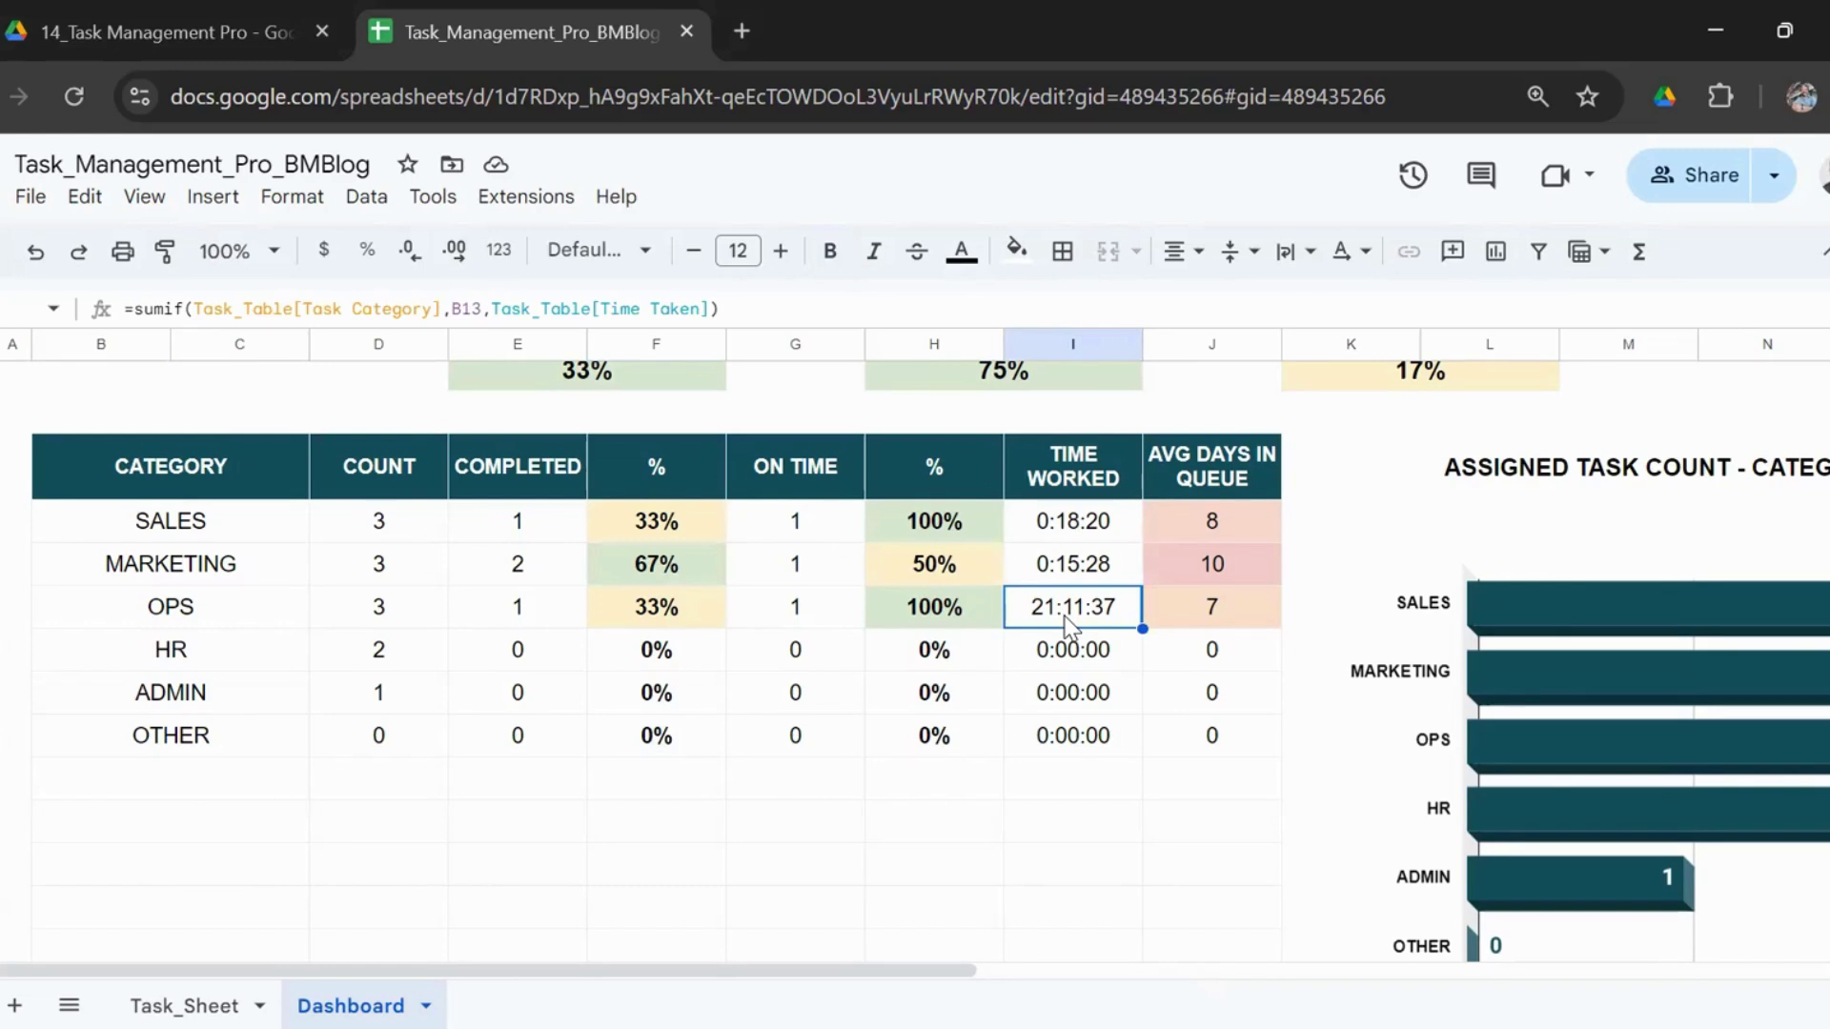
{"action": "key", "text": "Right"}
{"action": "key", "text": "Up"}
{"action": "key", "text": "Up"}
{"action": "key", "text": "Up"}
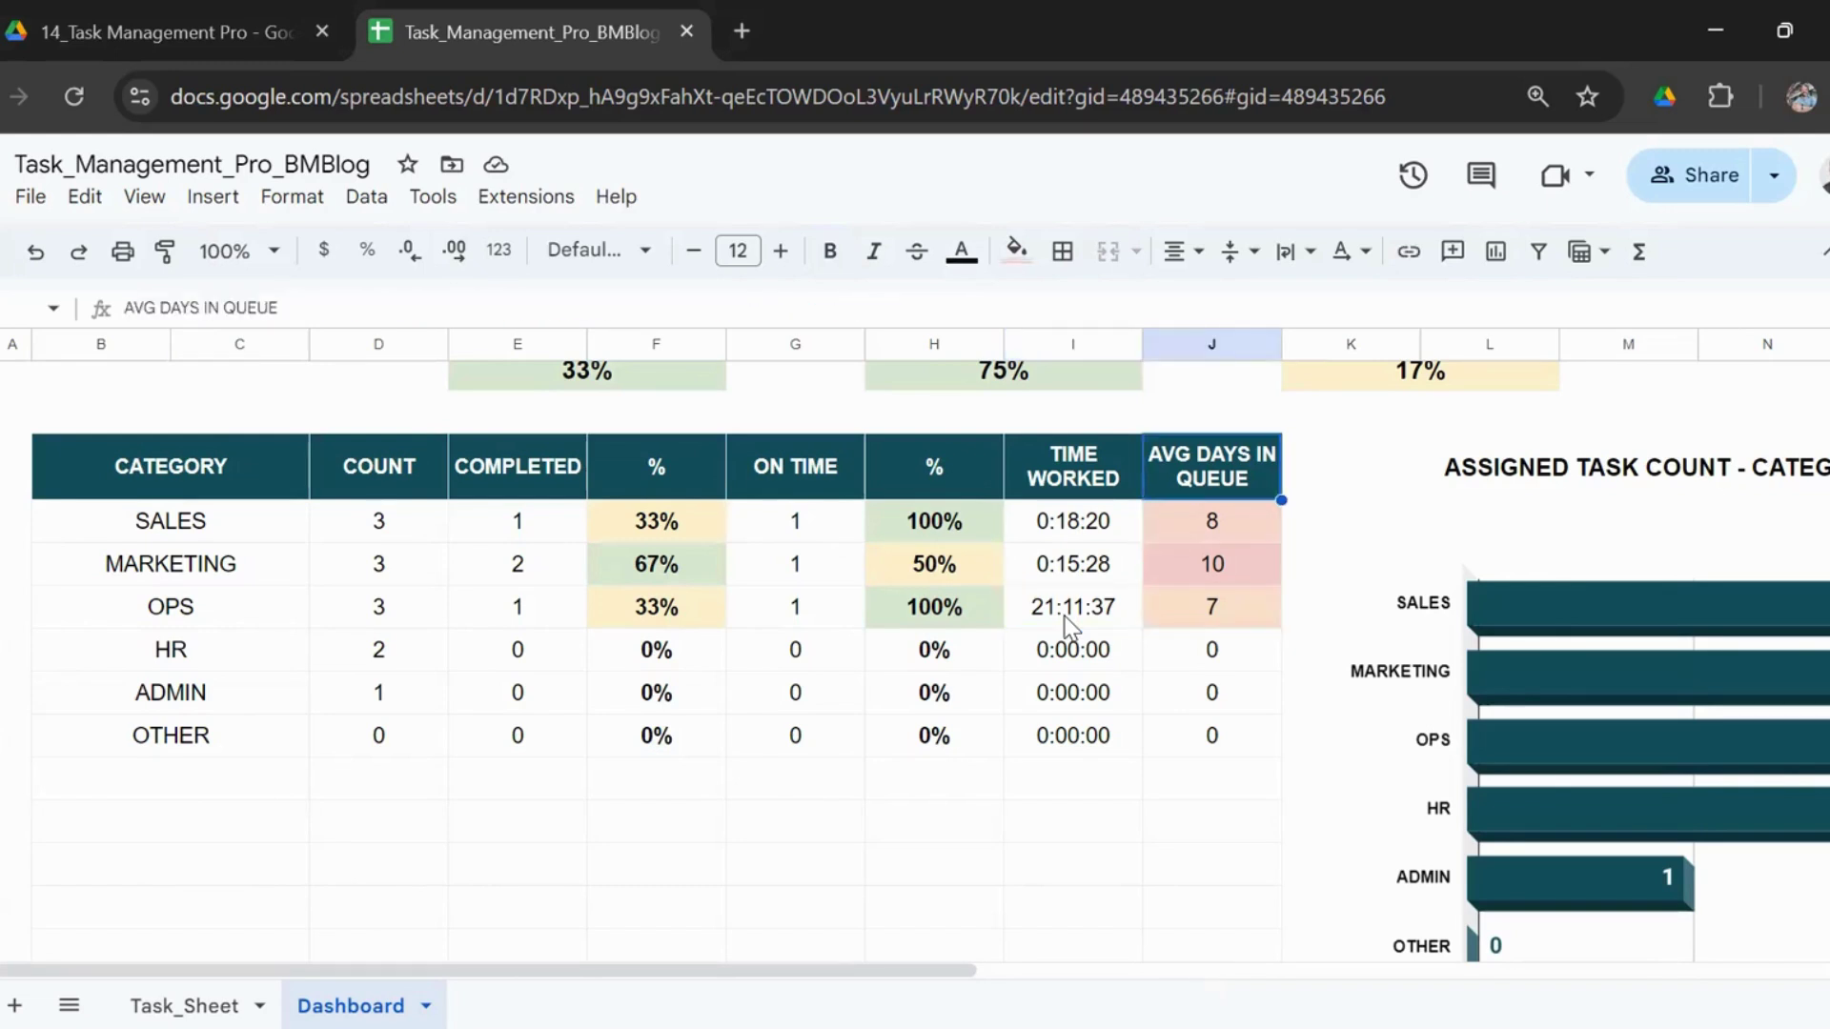
{"action": "key", "text": "Down"}
{"action": "key", "text": "Down"}
{"action": "key", "text": "Down"}
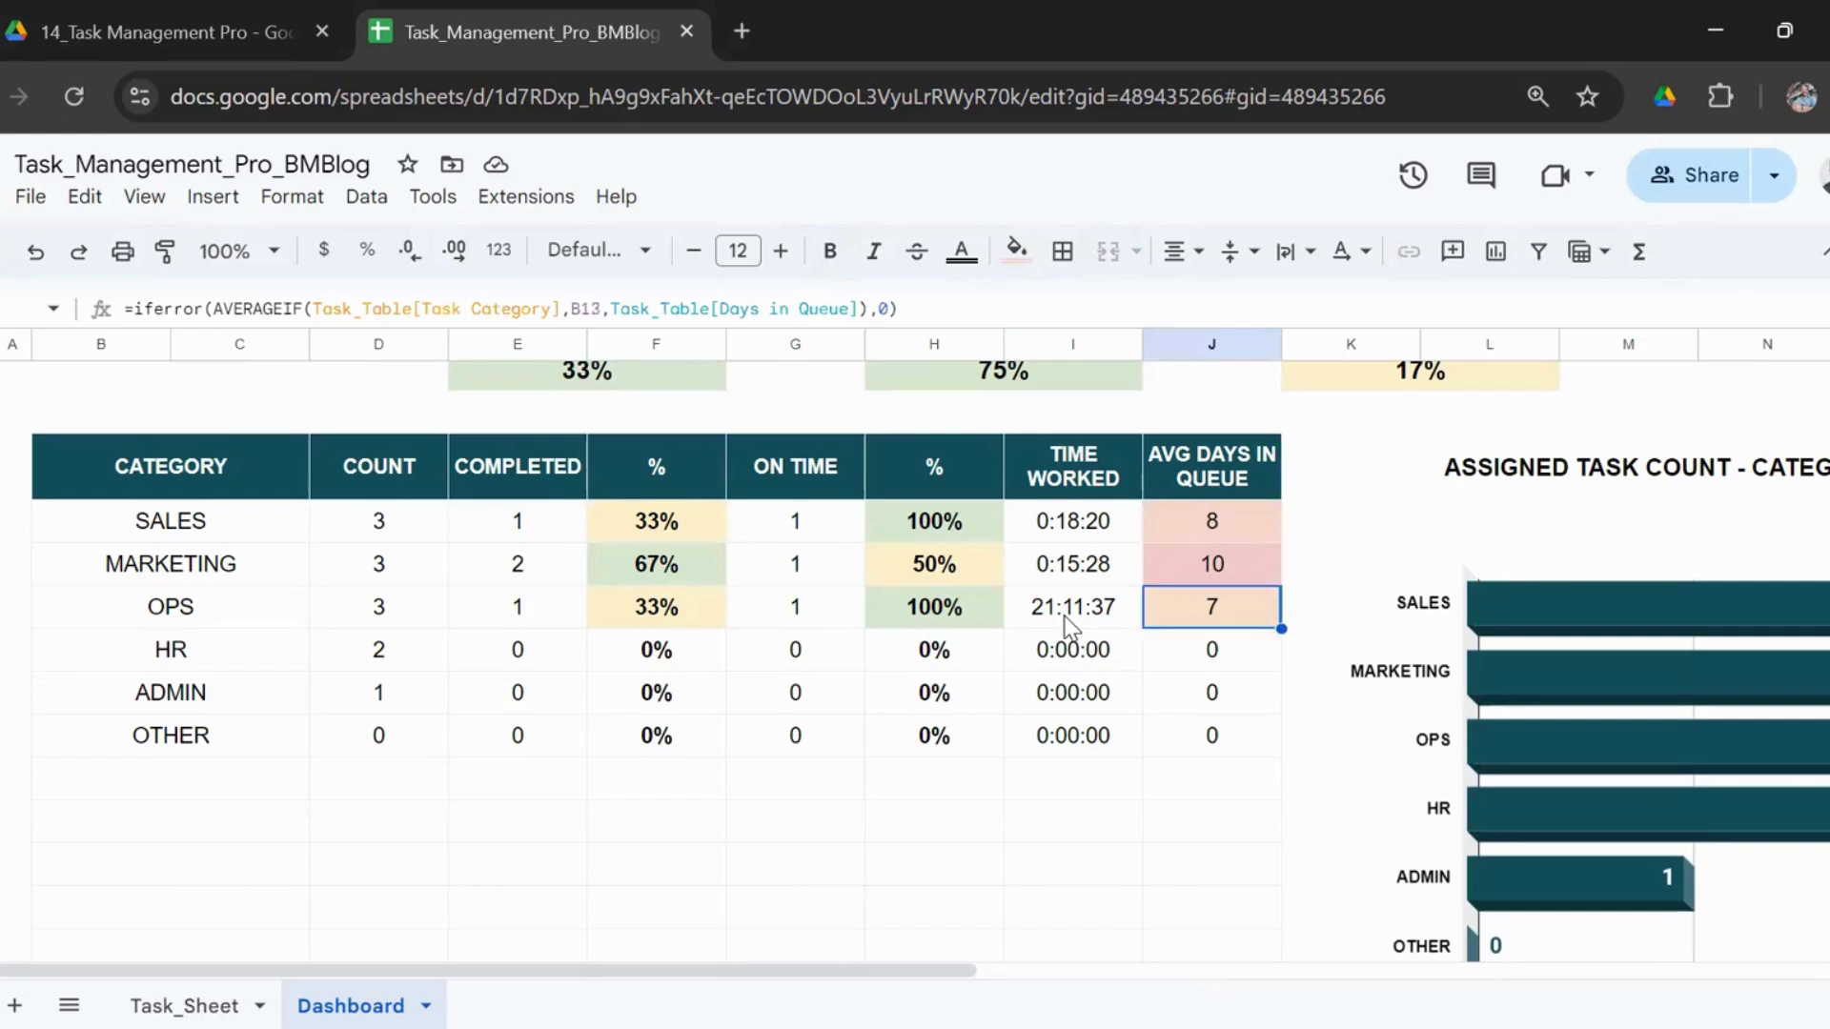
{"action": "key", "text": "Left"}
{"action": "key", "text": "Left"}
{"action": "key", "text": "Left"}
{"action": "key", "text": "Left"}
{"action": "key", "text": "Left"}
{"action": "key", "text": "Left"}
{"action": "key", "text": "Left"}
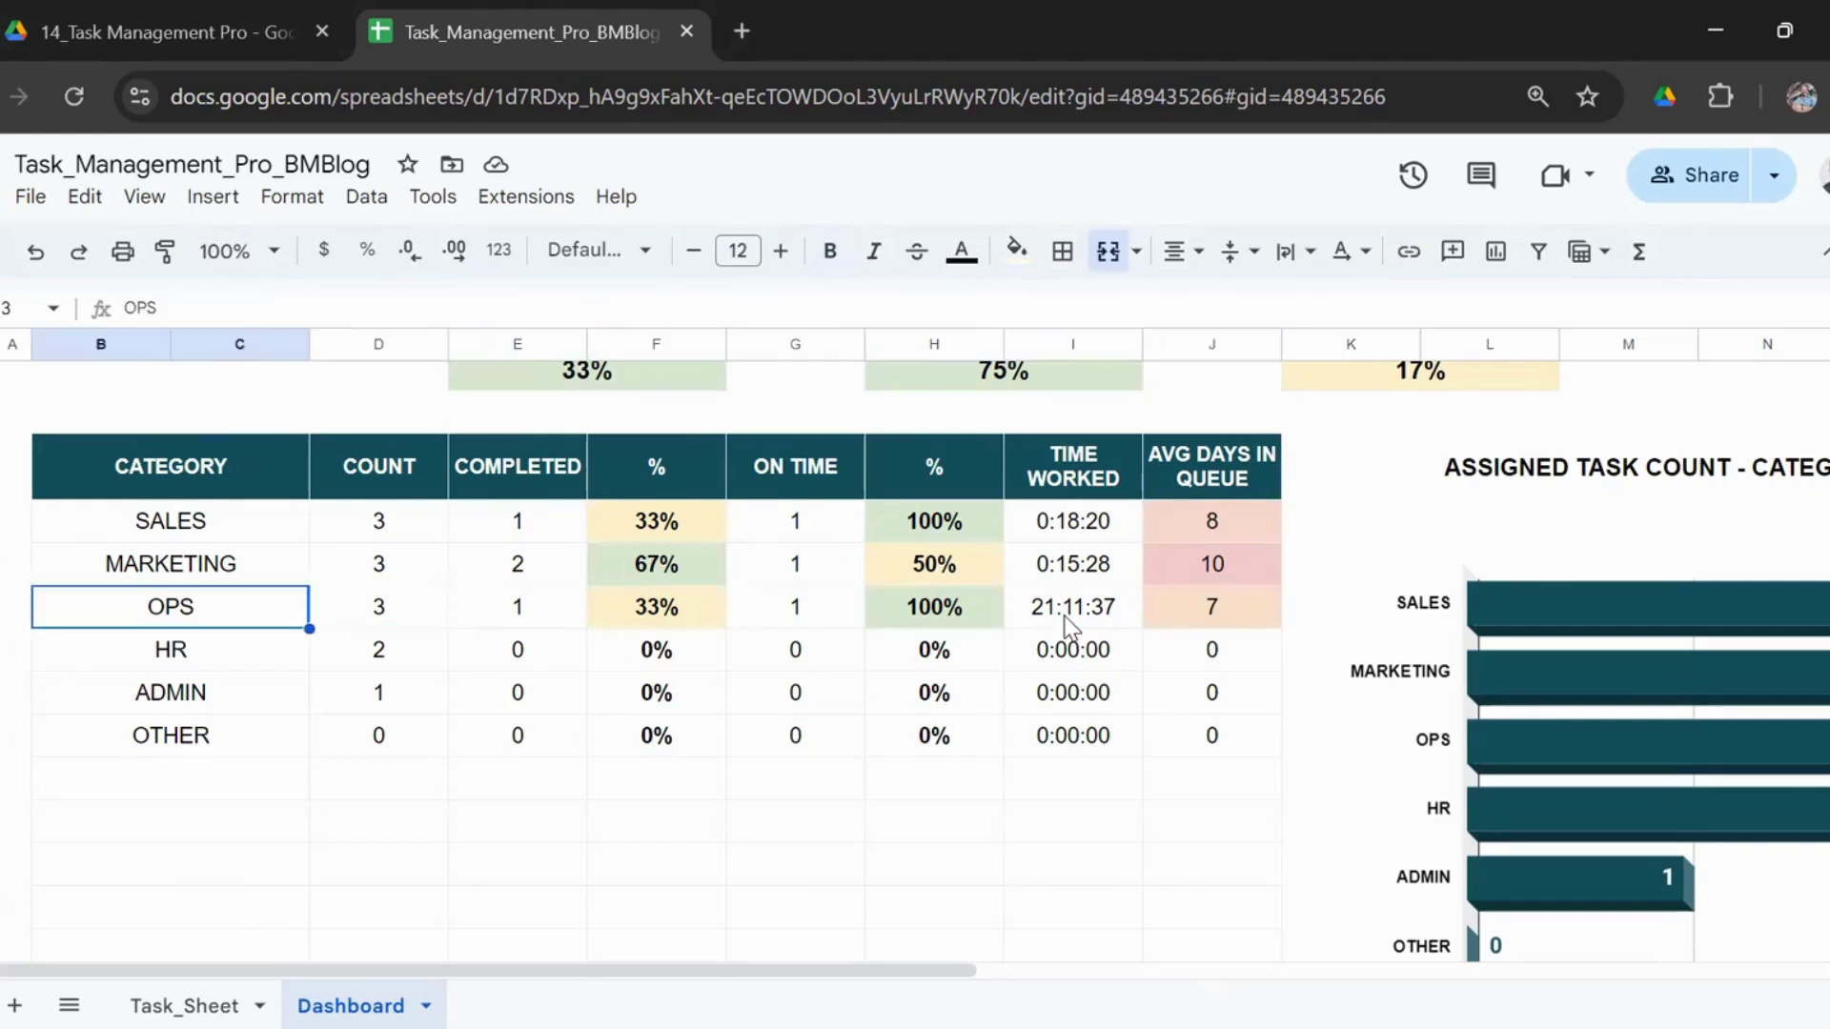
{"action": "key", "text": "Right"}
{"action": "key", "text": "Right"}
{"action": "key", "text": "Right"}
{"action": "key", "text": "Right"}
{"action": "key", "text": "Right"}
{"action": "key", "text": "Right"}
{"action": "key", "text": "Right"}
{"action": "key", "text": "Right"}
{"action": "key", "text": "Right"}
{"action": "key", "text": "Right"}
{"action": "key", "text": "Right"}
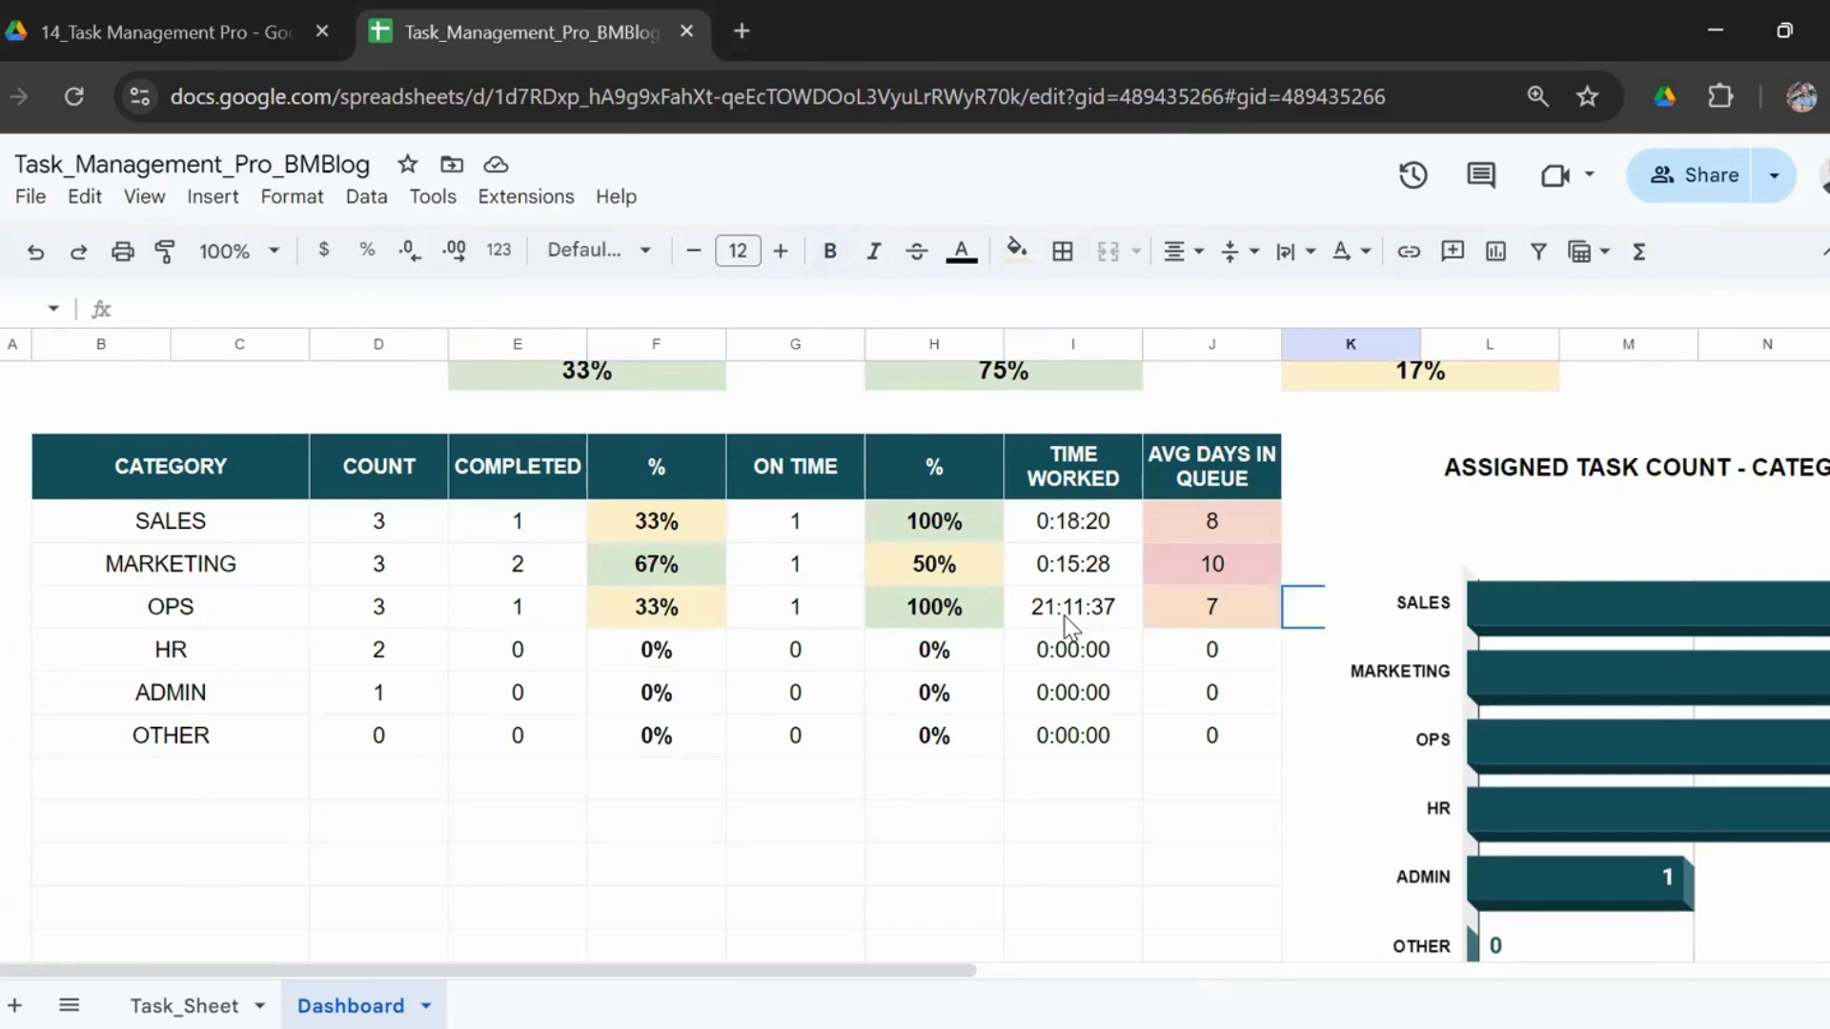
{"action": "key", "text": "Right"}
{"action": "key", "text": "Right"}
{"action": "key", "text": "Right"}
{"action": "key", "text": "Right"}
{"action": "key", "text": "Down"}
{"action": "key", "text": "Down"}
{"action": "key", "text": "Down"}
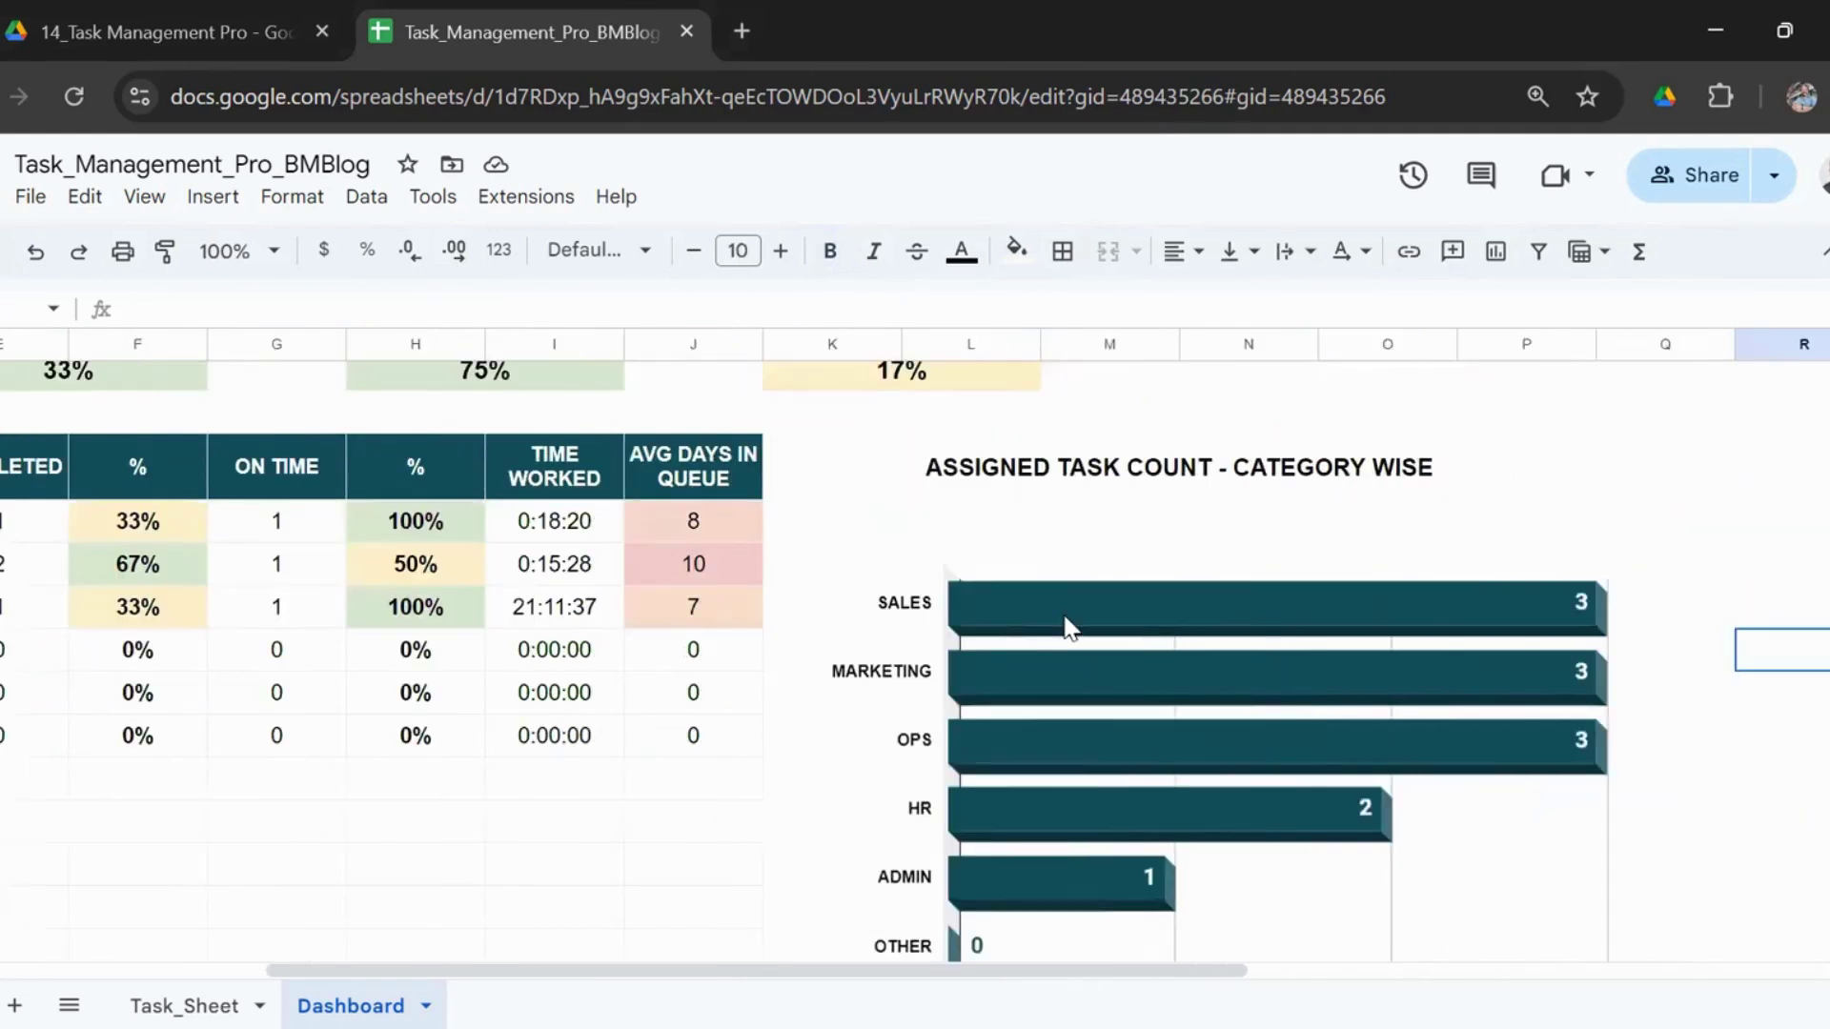
{"action": "key", "text": "Down"}
{"action": "key", "text": "Down"}
{"action": "key", "text": "Down"}
{"action": "key", "text": "Down"}
{"action": "key", "text": "Down"}
{"action": "key", "text": "Down"}
{"action": "key", "text": "Down"}
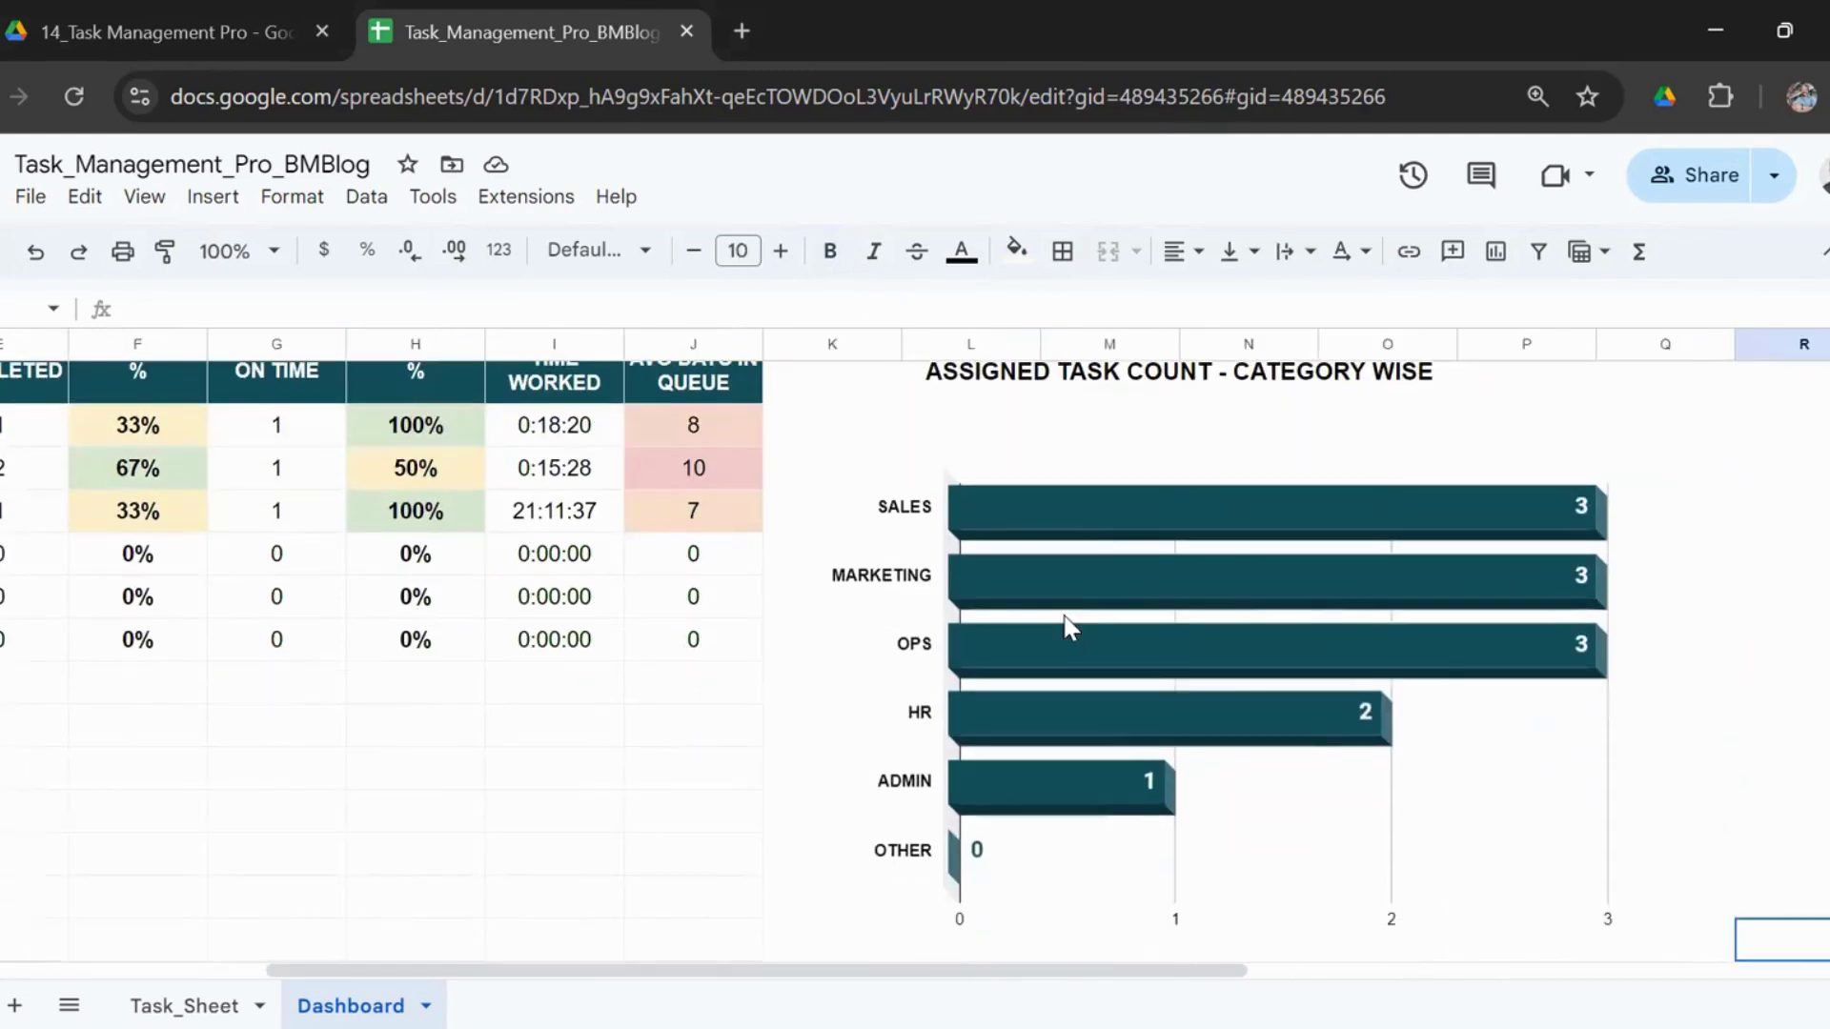
{"action": "key", "text": "Up"}
{"action": "key", "text": "Up"}
{"action": "key", "text": "Up"}
{"action": "key", "text": "Up"}
{"action": "key", "text": "Up"}
{"action": "key", "text": "Up"}
{"action": "key", "text": "Up"}
{"action": "key", "text": "Up"}
{"action": "key", "text": "Up"}
{"action": "key", "text": "Up"}
{"action": "key", "text": "Up"}
{"action": "key", "text": "Up"}
{"action": "key", "text": "Up"}
{"action": "key", "text": "Up"}
{"action": "key", "text": "Up"}
{"action": "key", "text": "Up"}
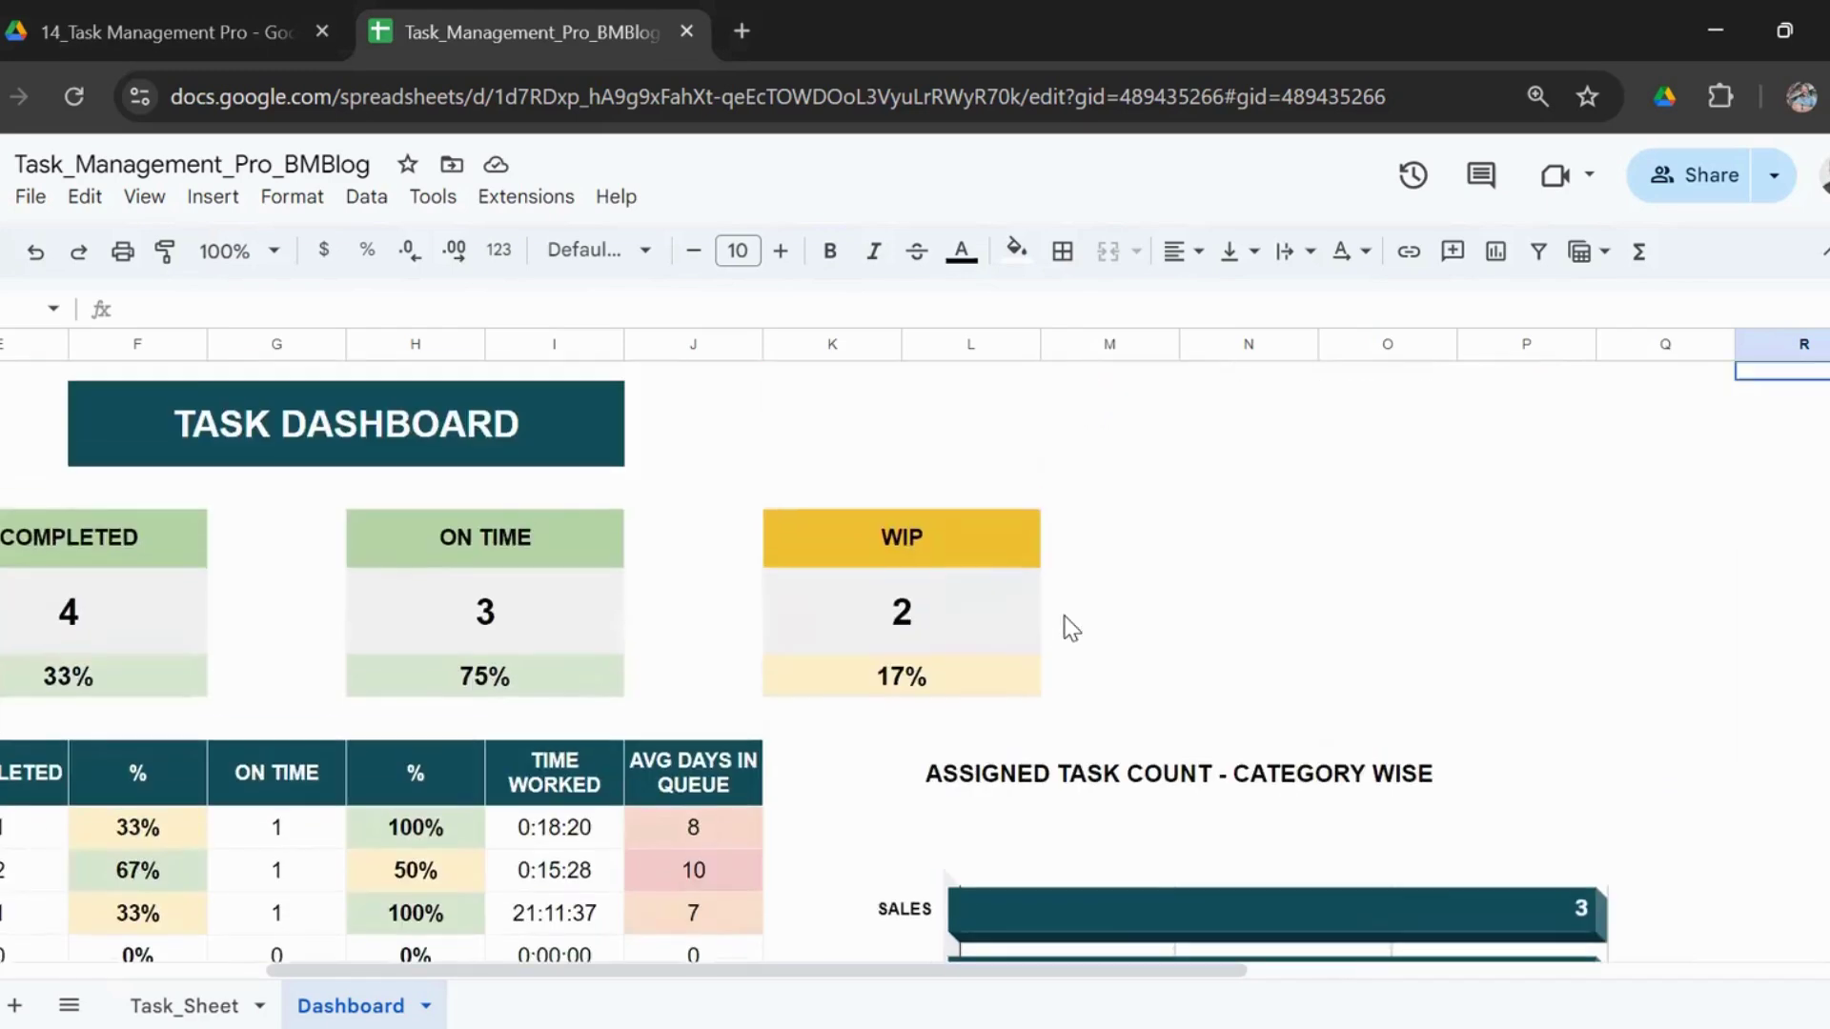
{"action": "key", "text": "Left"}
{"action": "key", "text": "Left"}
{"action": "key", "text": "Left"}
{"action": "key", "text": "Left"}
{"action": "key", "text": "Left"}
{"action": "key", "text": "Left"}
{"action": "key", "text": "Left"}
{"action": "key", "text": "Left"}
{"action": "key", "text": "Left"}
{"action": "key", "text": "Left"}
{"action": "key", "text": "Left"}
{"action": "key", "text": "Left"}
{"action": "key", "text": "Left"}
{"action": "key", "text": "Left"}
{"action": "key", "text": "Left"}
{"action": "key", "text": "Left"}
{"action": "key", "text": "Left"}
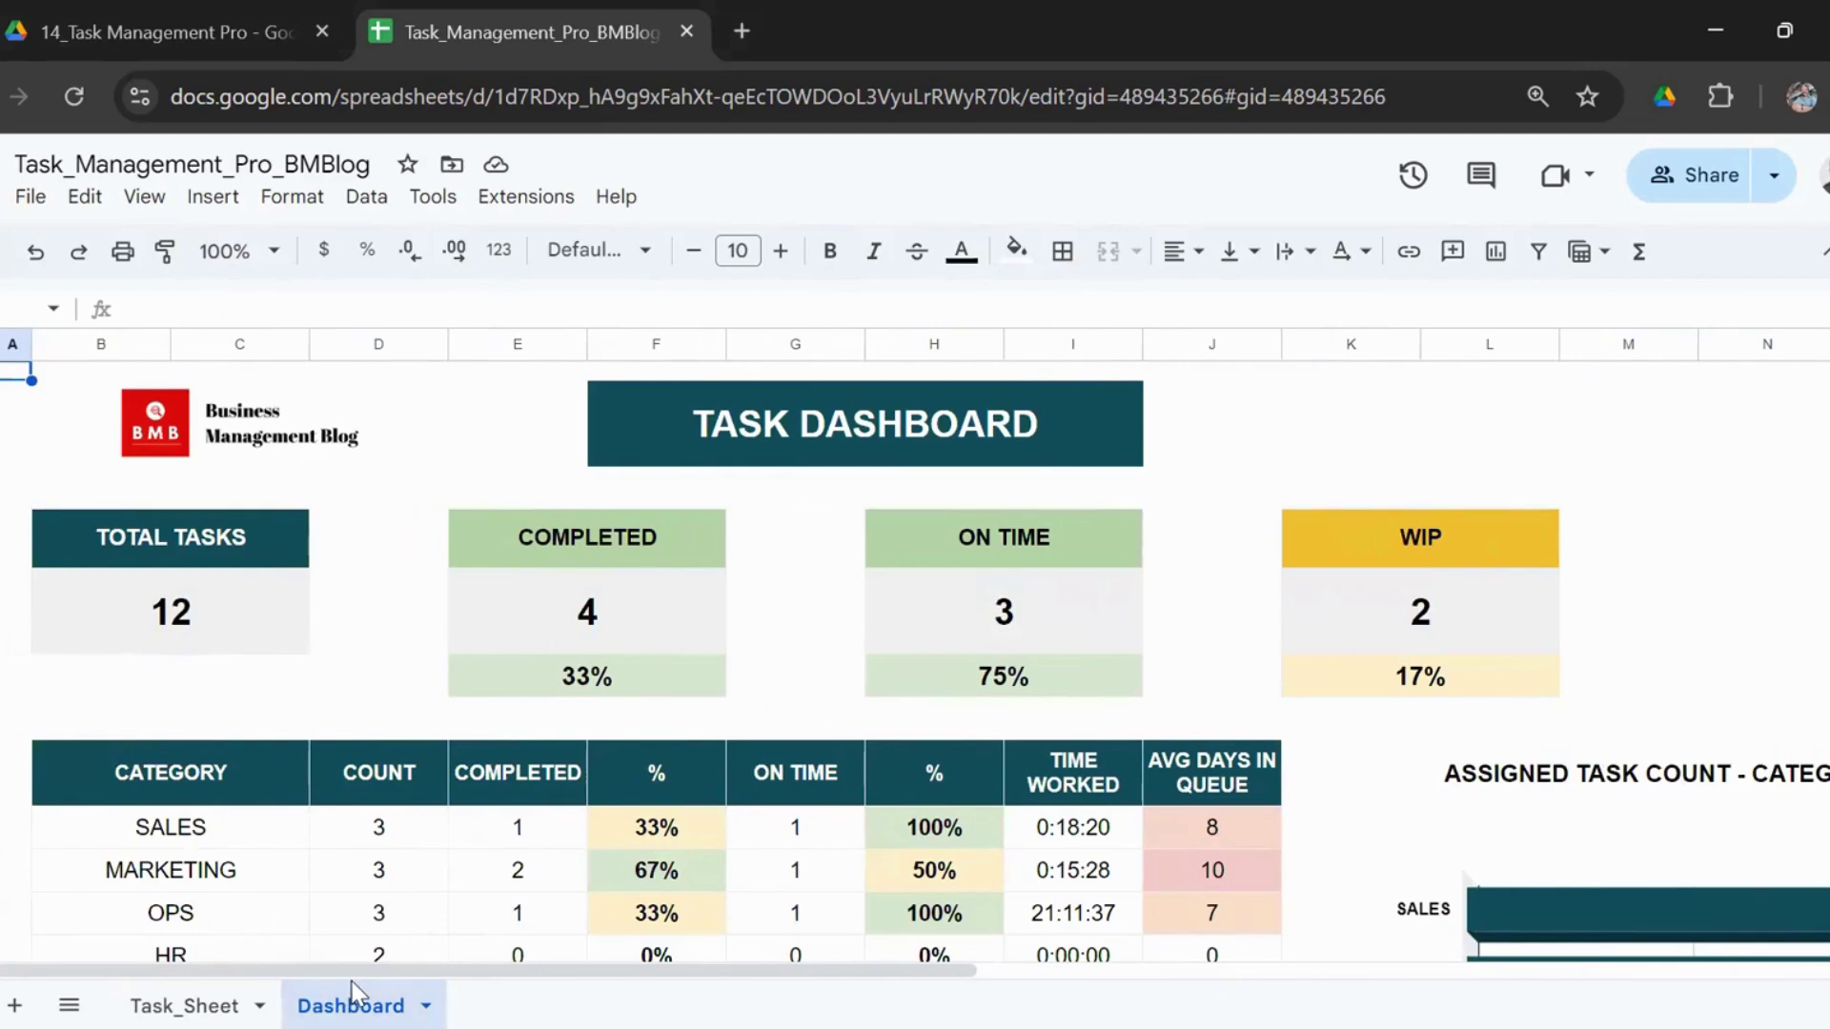
- On Task_Sheet, move along T2's row and check the Start, End and Status cells for T4–T6
{"action": "left_click", "coordinate": [181, 1002]}
{"action": "left_click", "coordinate": [208, 523]}
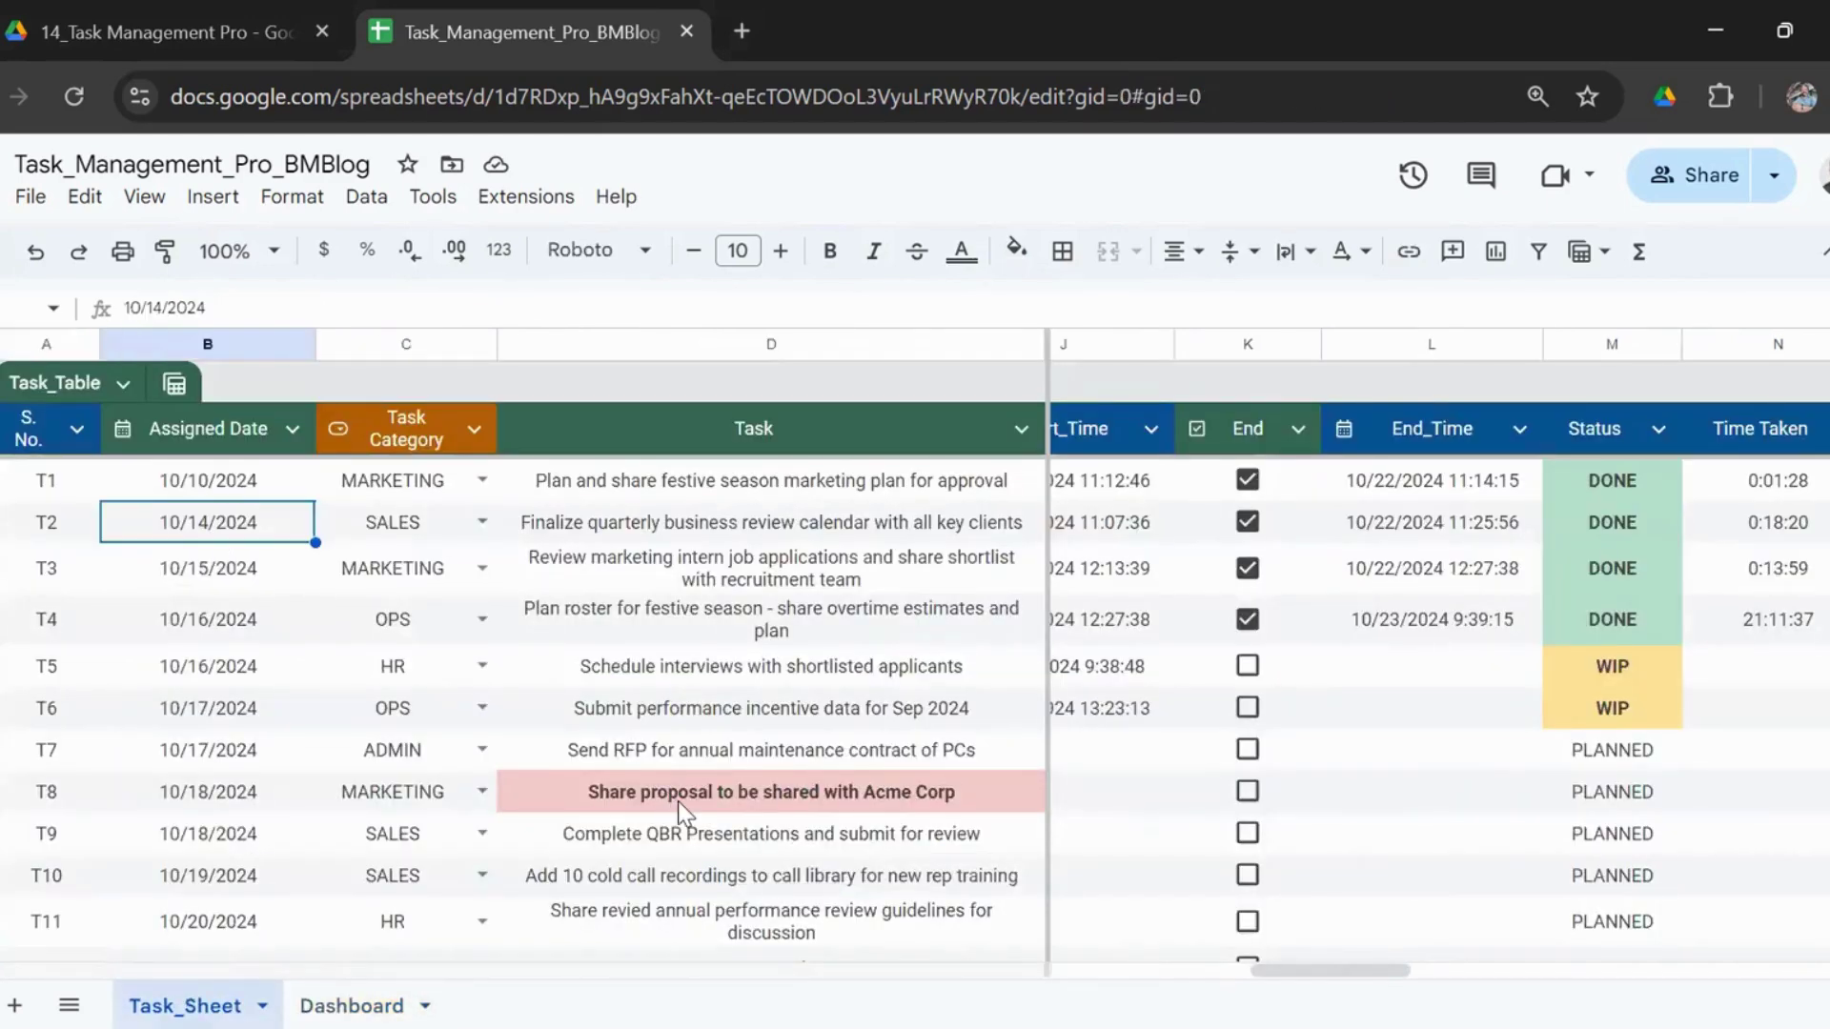
{"action": "key", "text": "Right"}
{"action": "key", "text": "Right"}
{"action": "key", "text": "Right"}
{"action": "key", "text": "Right"}
{"action": "key", "text": "Right"}
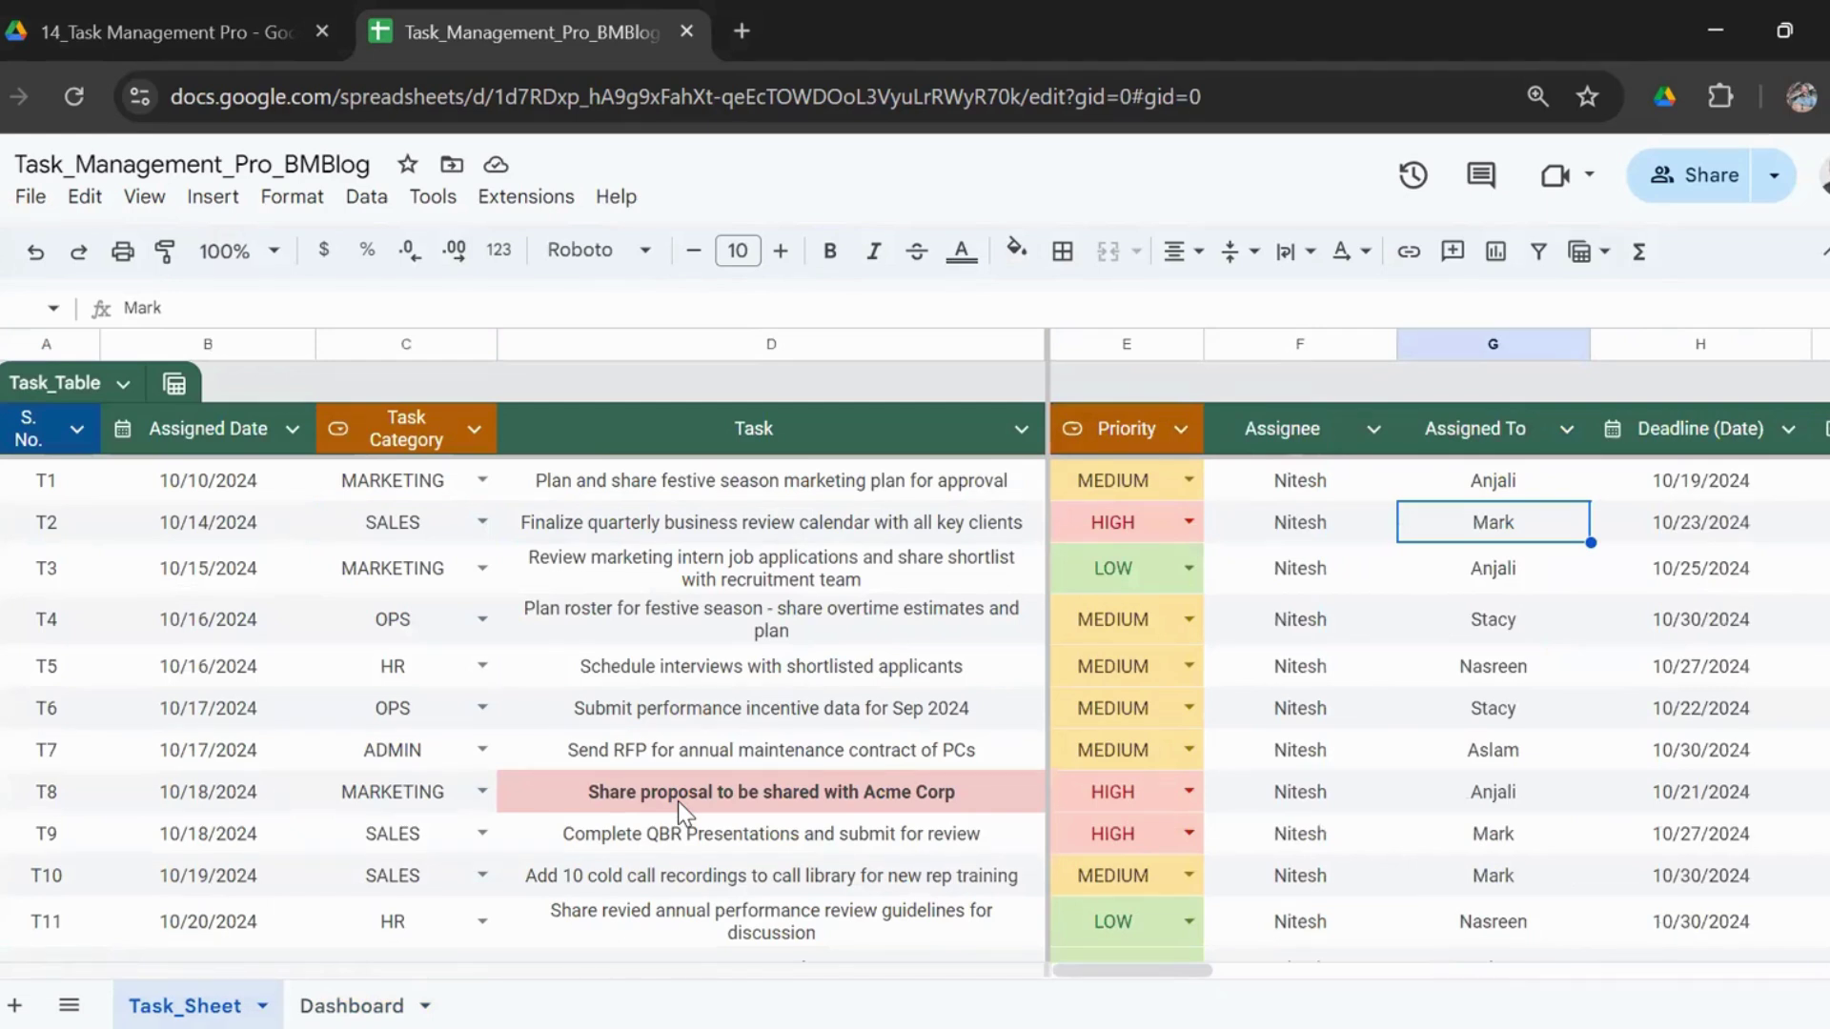
{"action": "key", "text": "Right"}
{"action": "key", "text": "Right"}
{"action": "key", "text": "Right"}
{"action": "key", "text": "Left"}
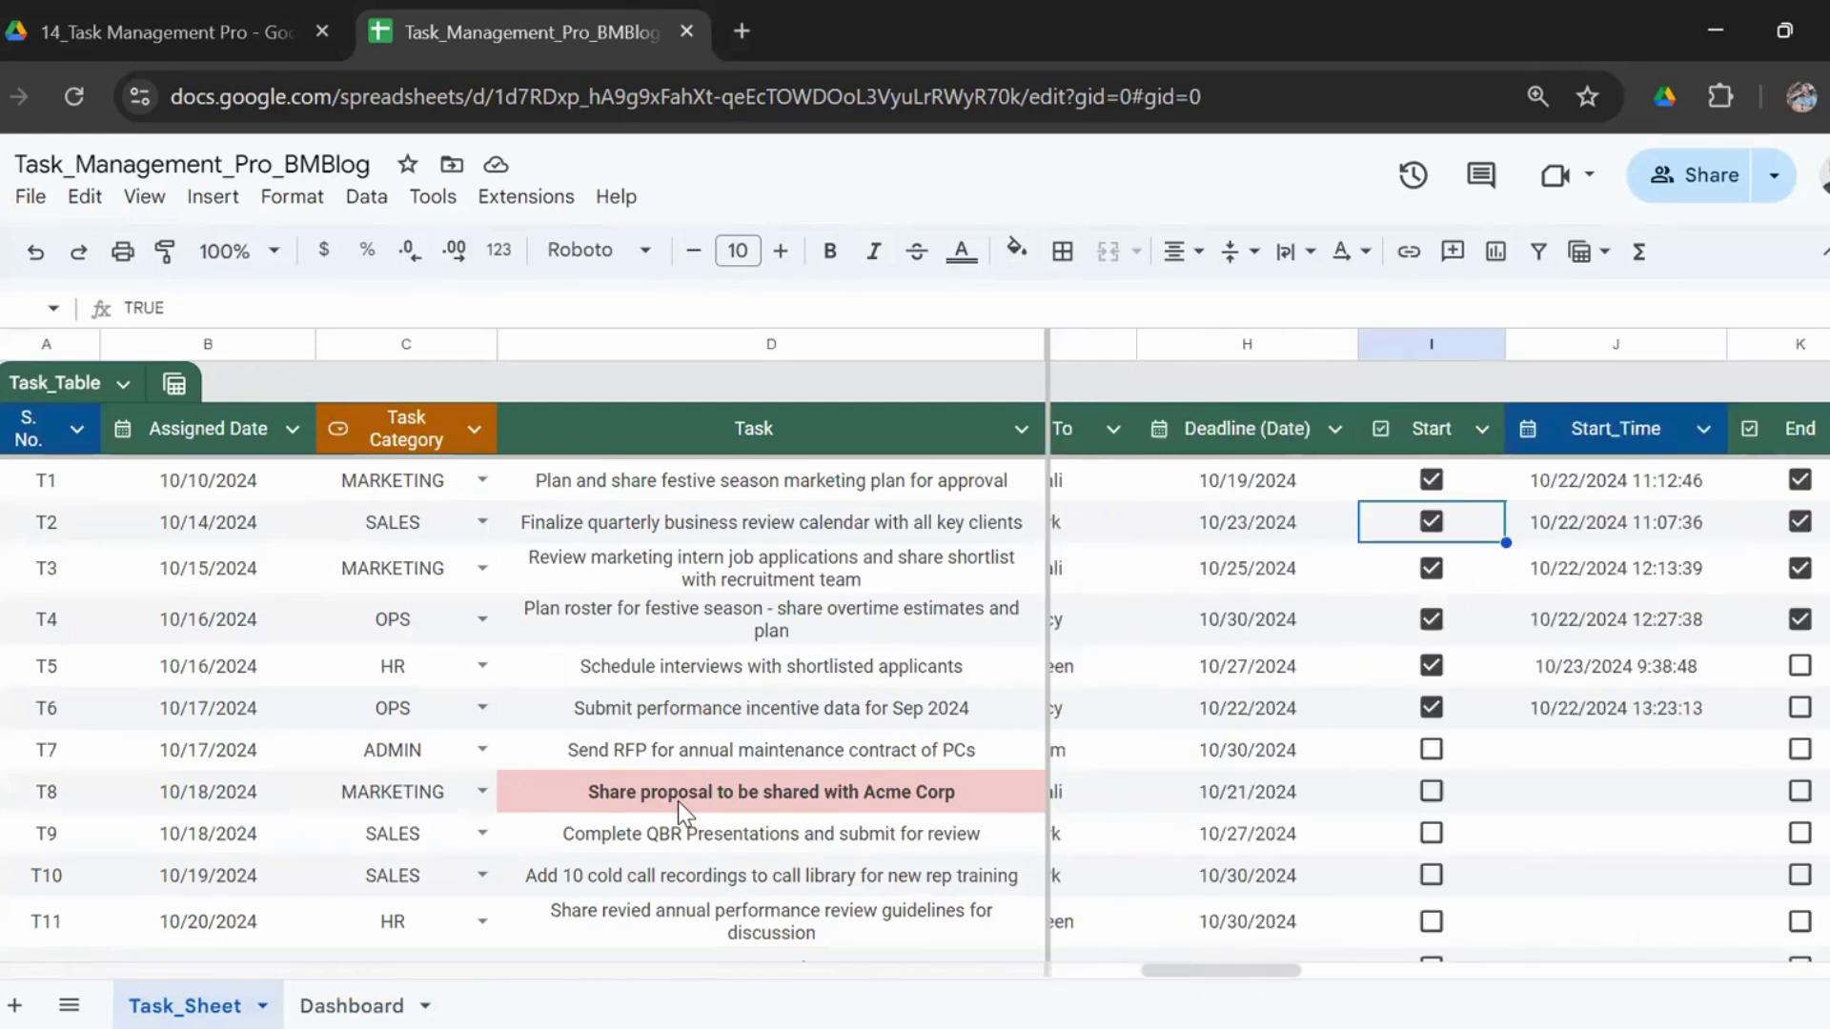
{"action": "key", "text": "Down"}
{"action": "key", "text": "Down"}
{"action": "key", "text": "Down"}
{"action": "key", "text": "Down"}
{"action": "key", "text": "Down"}
{"action": "key", "text": "Right"}
{"action": "key", "text": "Right"}
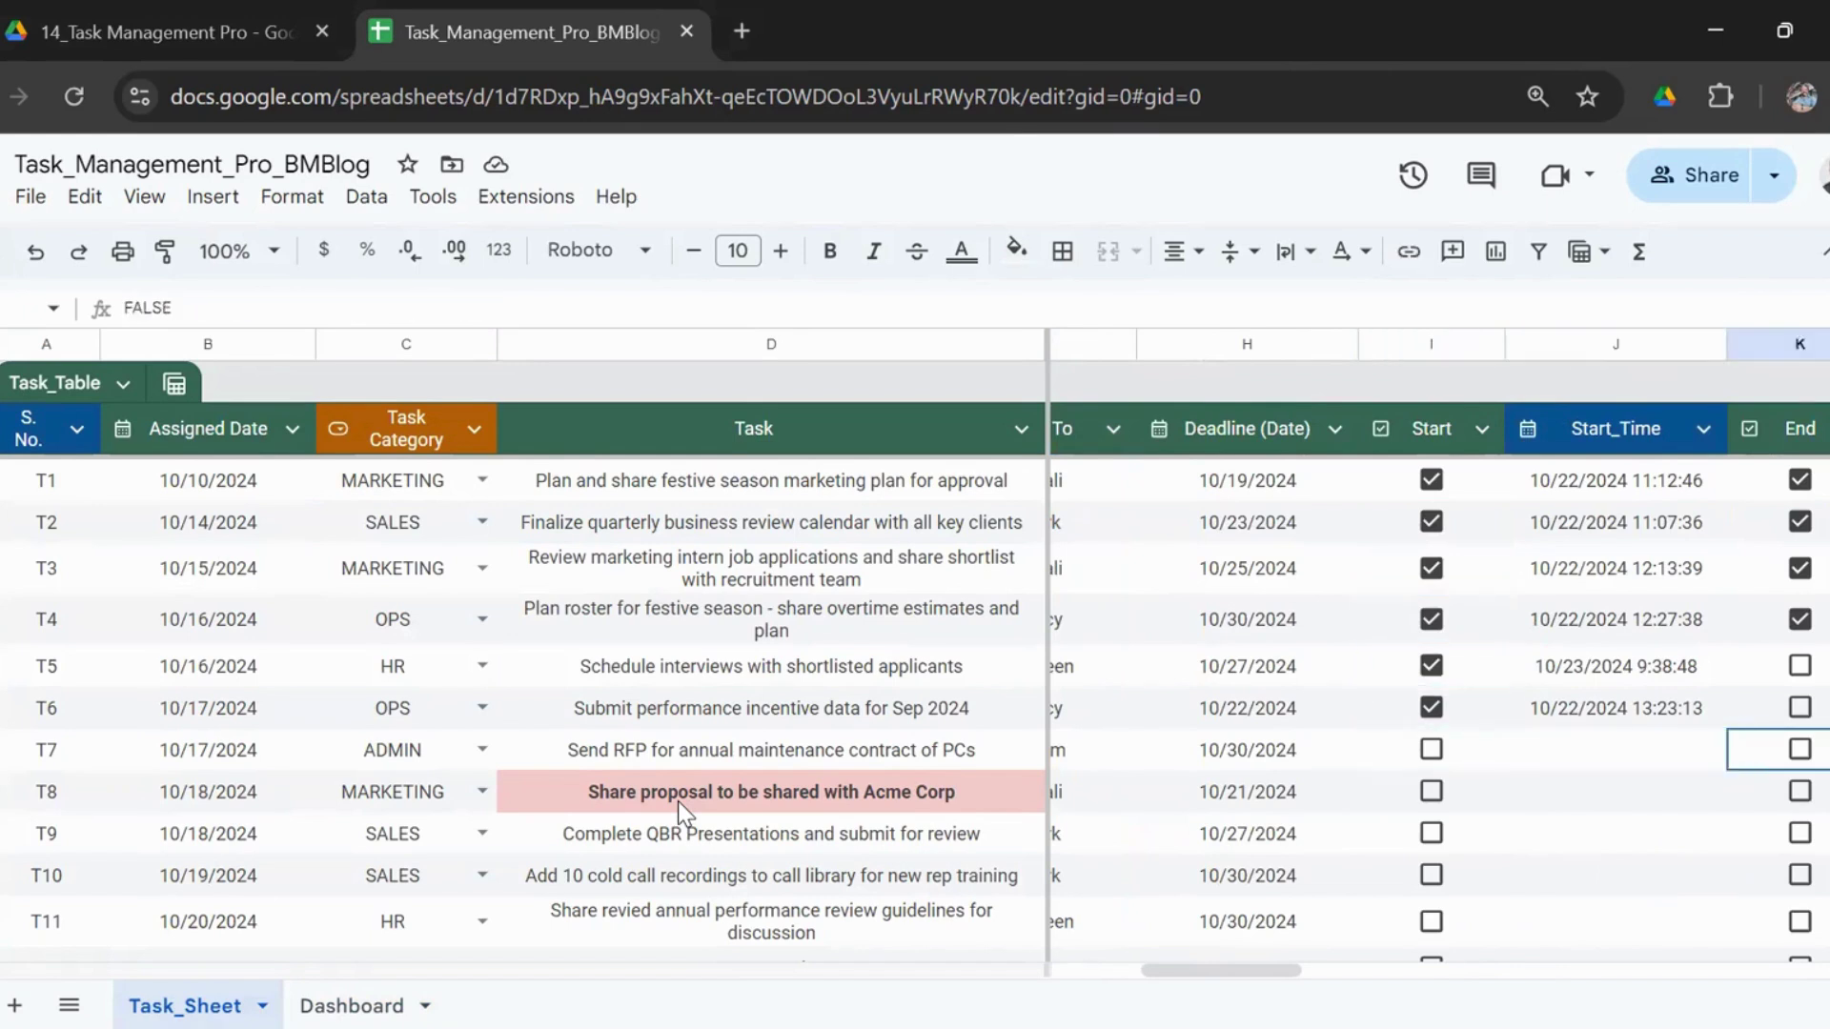
{"action": "key", "text": "Right"}
{"action": "key", "text": "Right"}
{"action": "key", "text": "Left"}
{"action": "key", "text": "Left"}
{"action": "key", "text": "Left"}
{"action": "key", "text": "Up"}
{"action": "key", "text": "Up"}
{"action": "key", "text": "Right"}
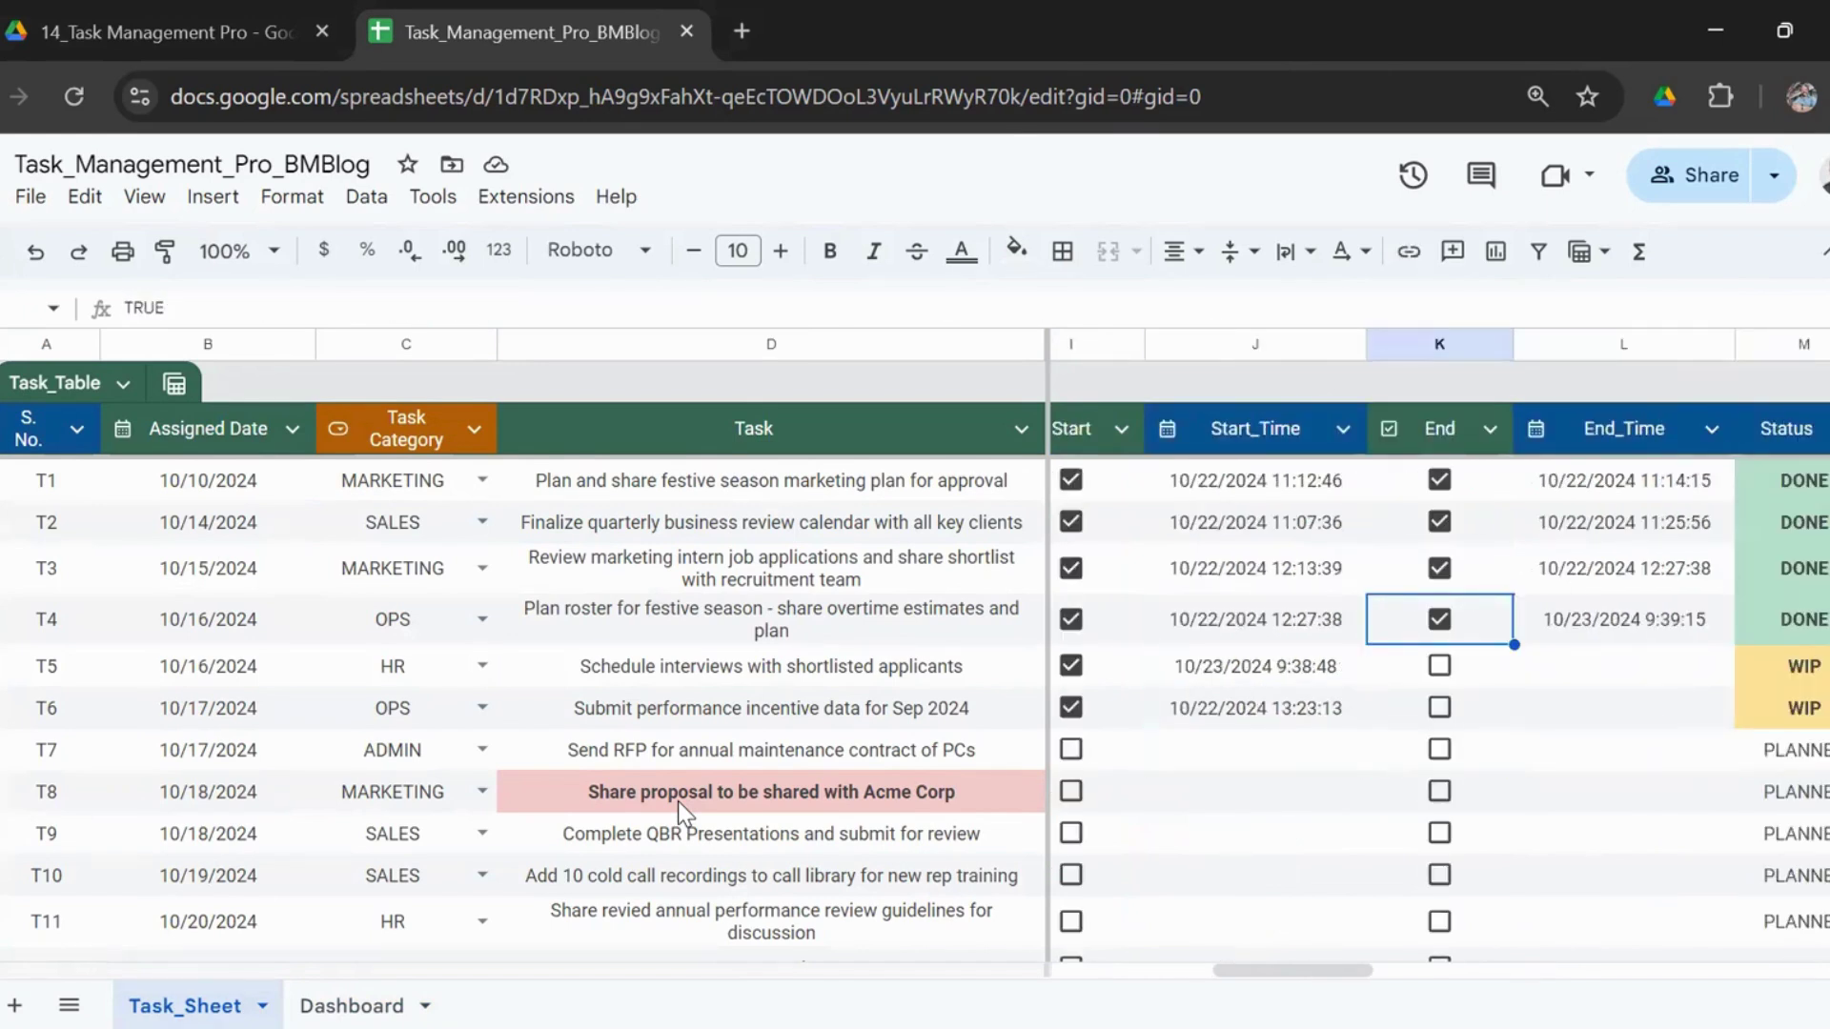
- Review the On Time and Remarks columns for tasks T4 through T6
{"action": "key", "text": "Down"}
{"action": "key", "text": "Right"}
{"action": "key", "text": "Right"}
{"action": "key", "text": "Right"}
{"action": "key", "text": "Right"}
{"action": "key", "text": "Right"}
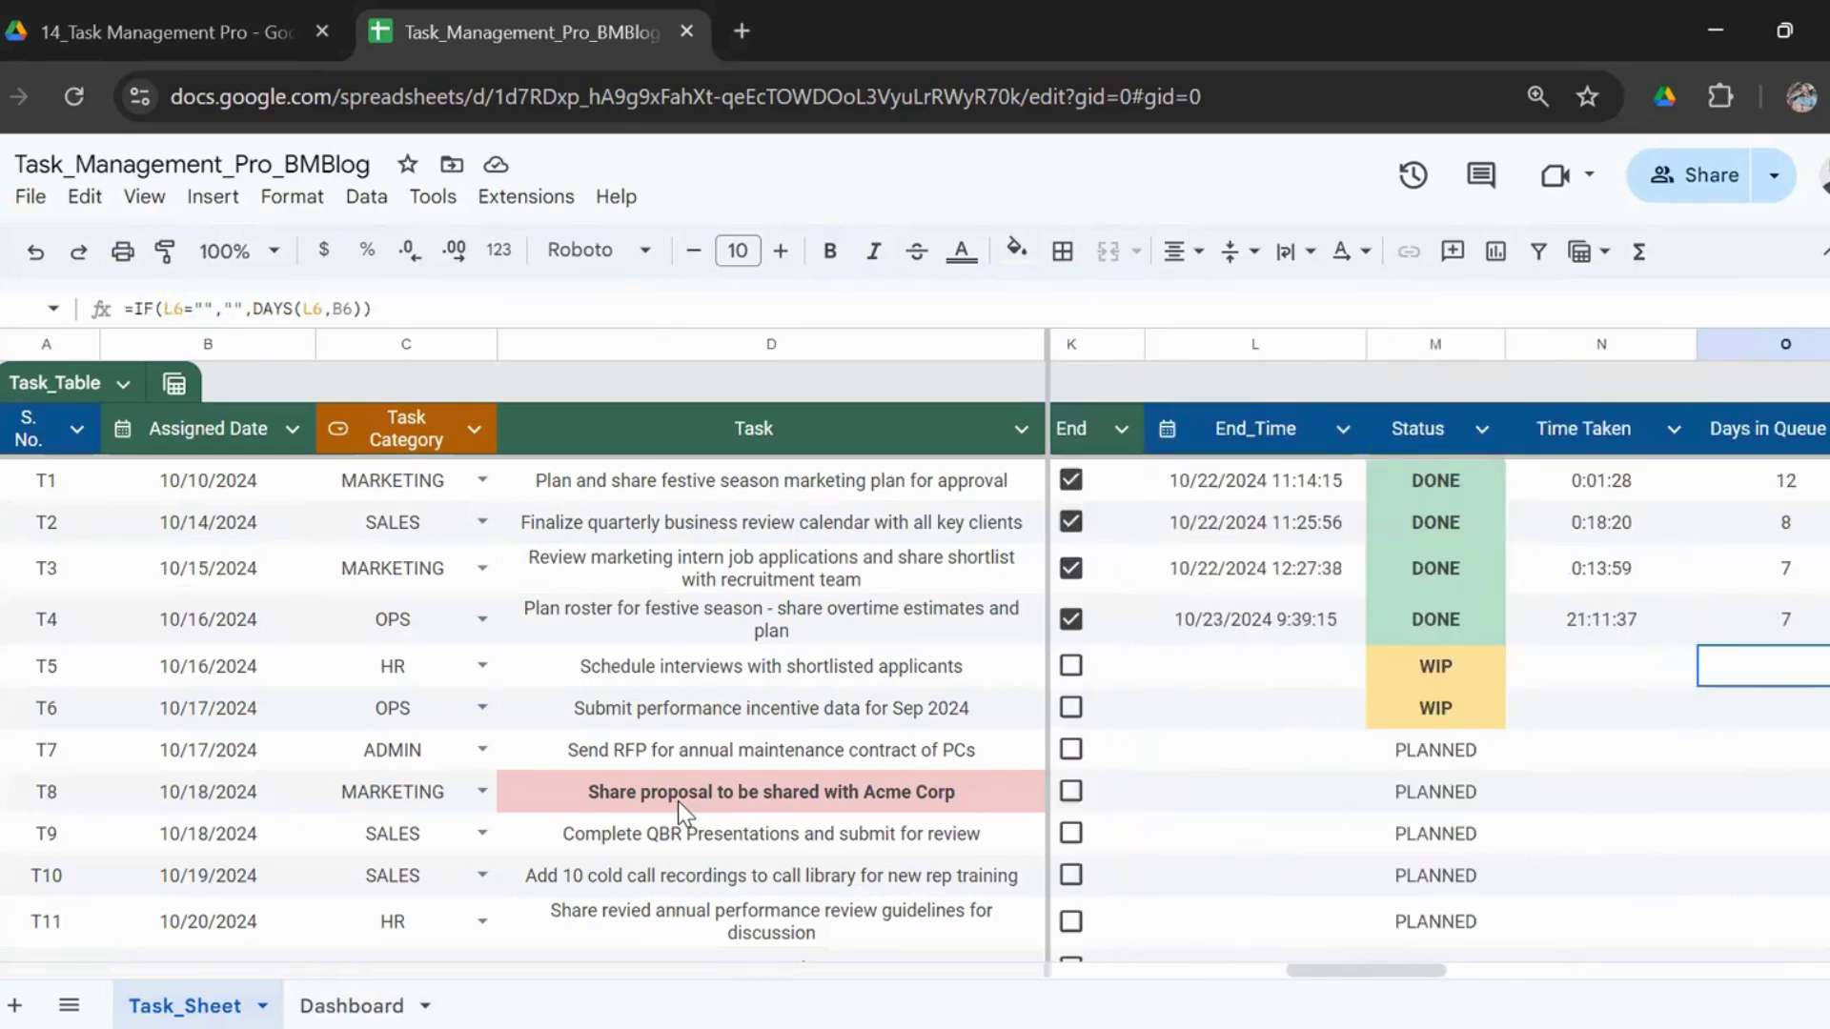
{"action": "key", "text": "Right"}
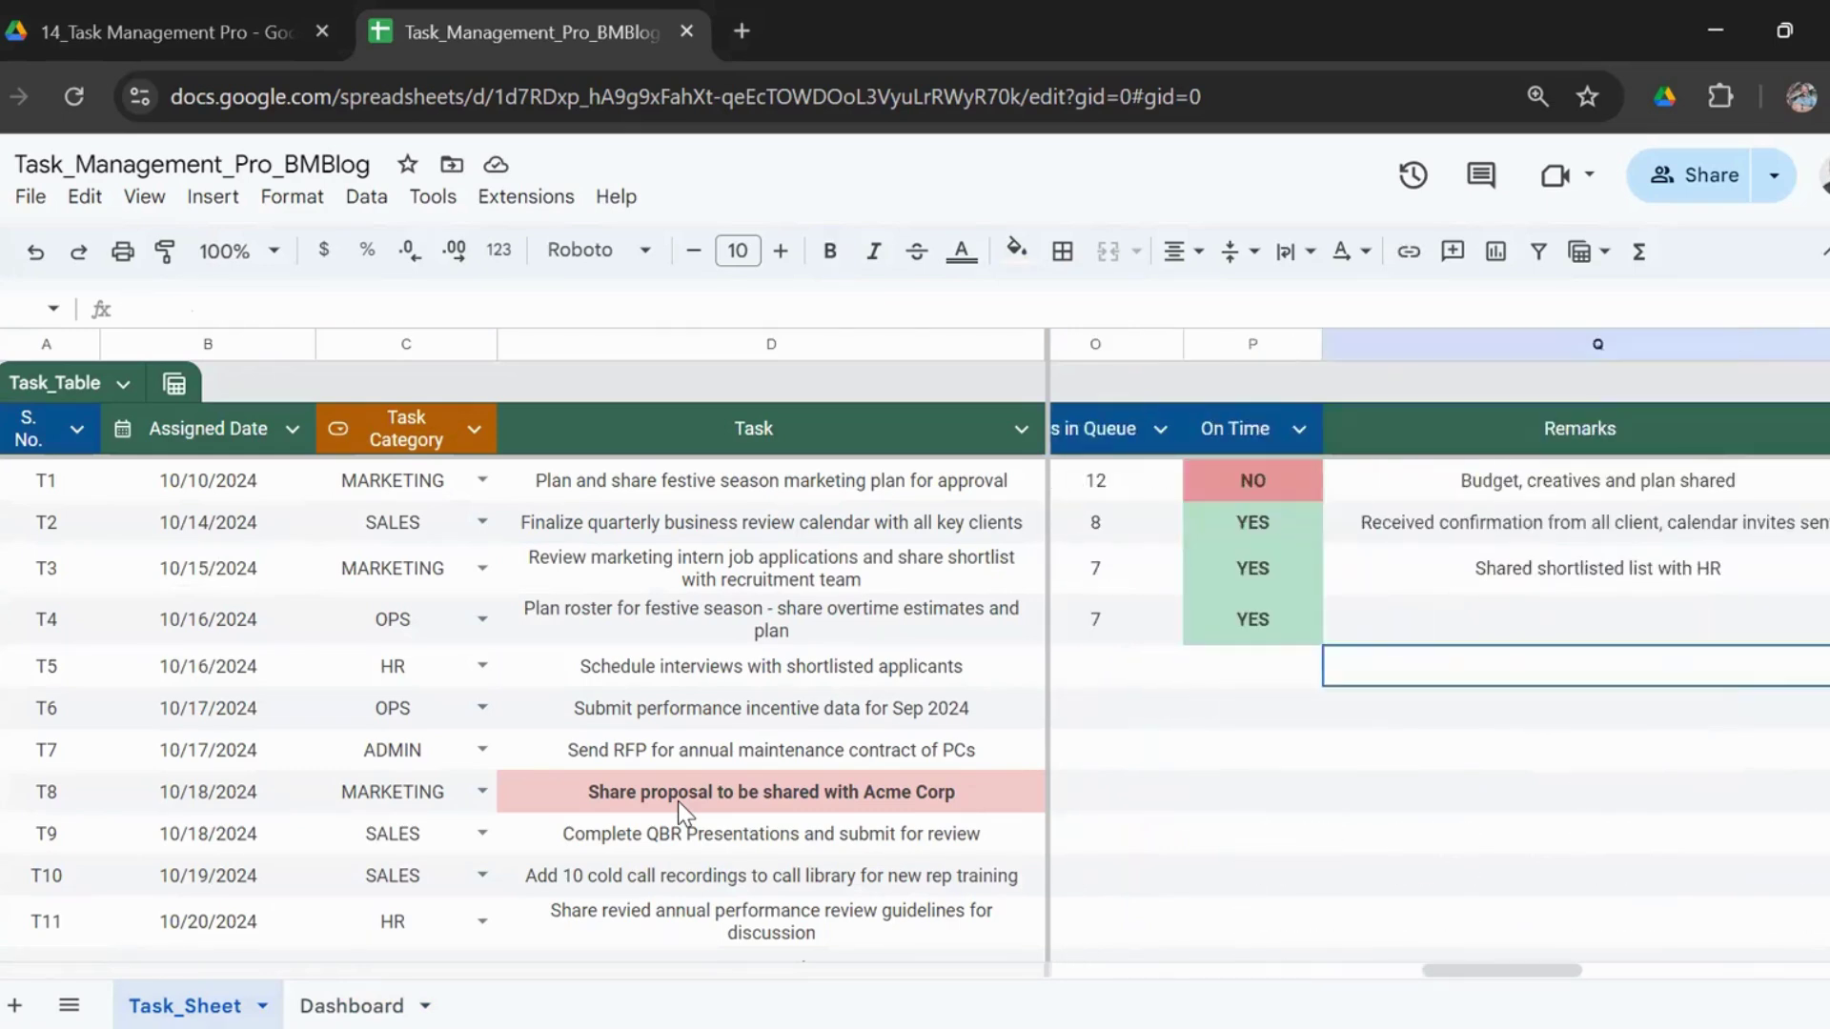
{"action": "key", "text": "Up"}
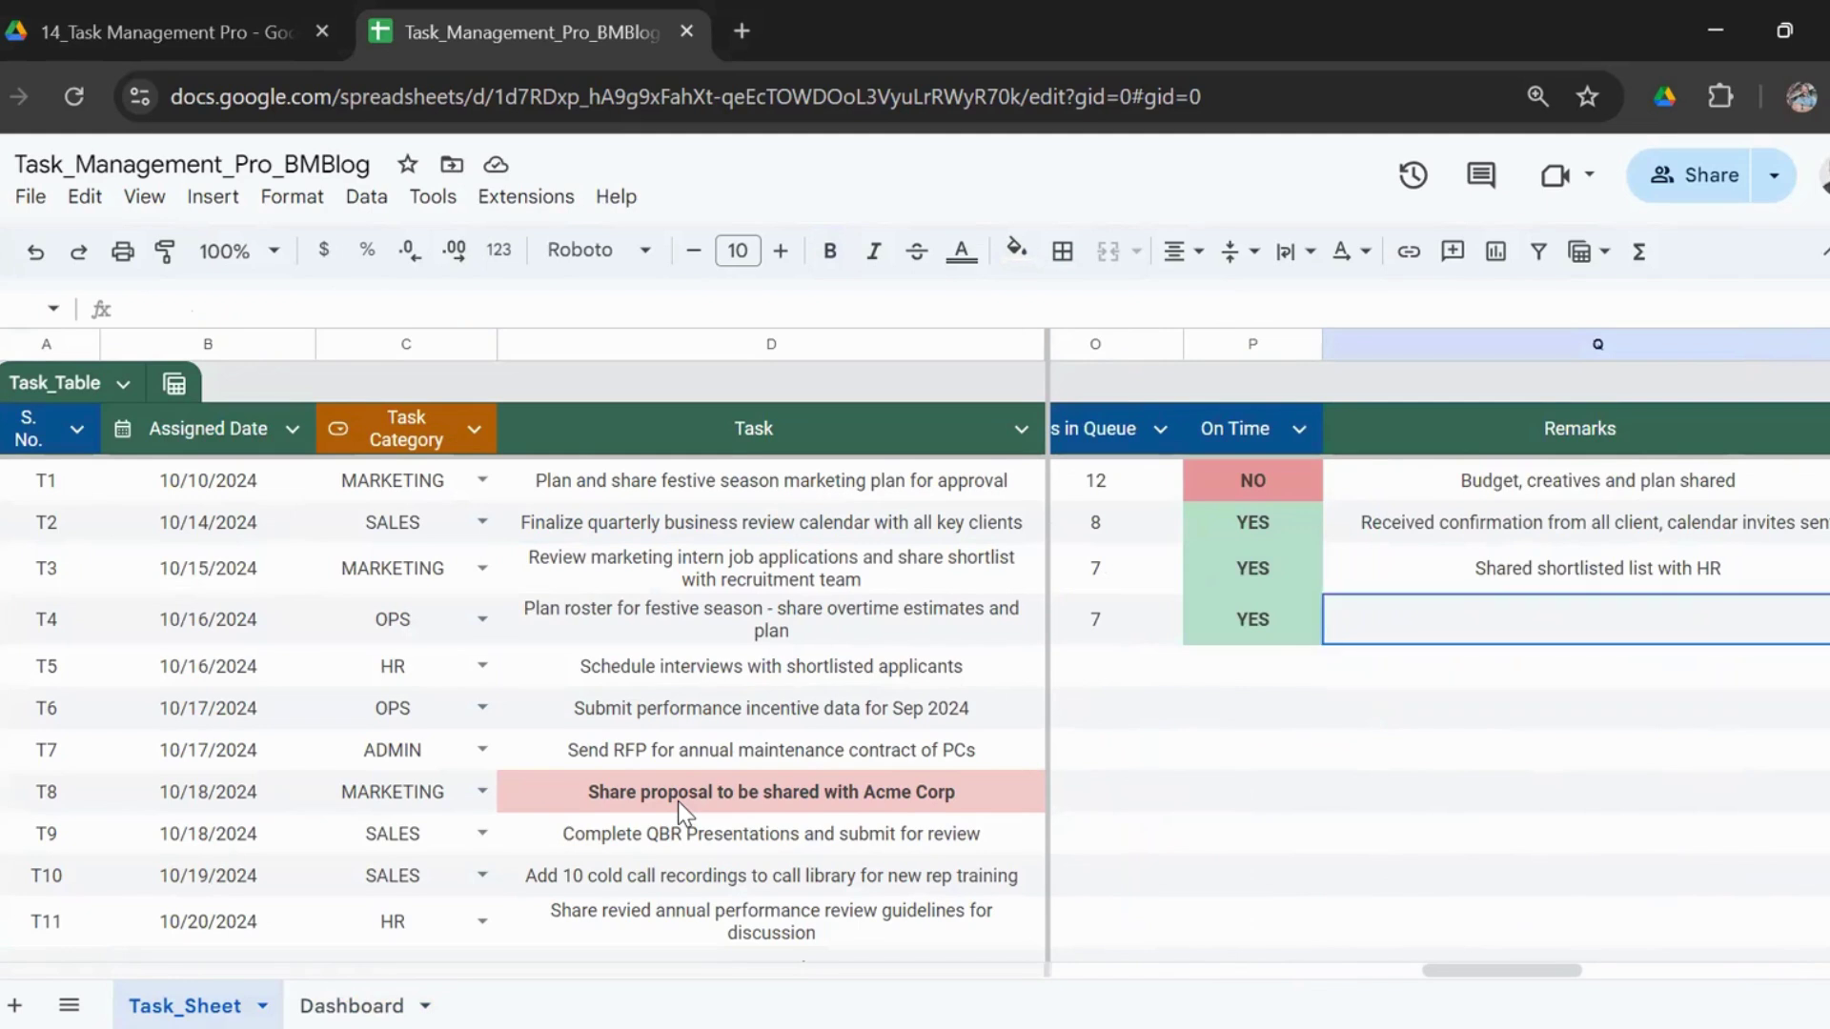
{"action": "key", "text": "Down"}
{"action": "key", "text": "Down"}
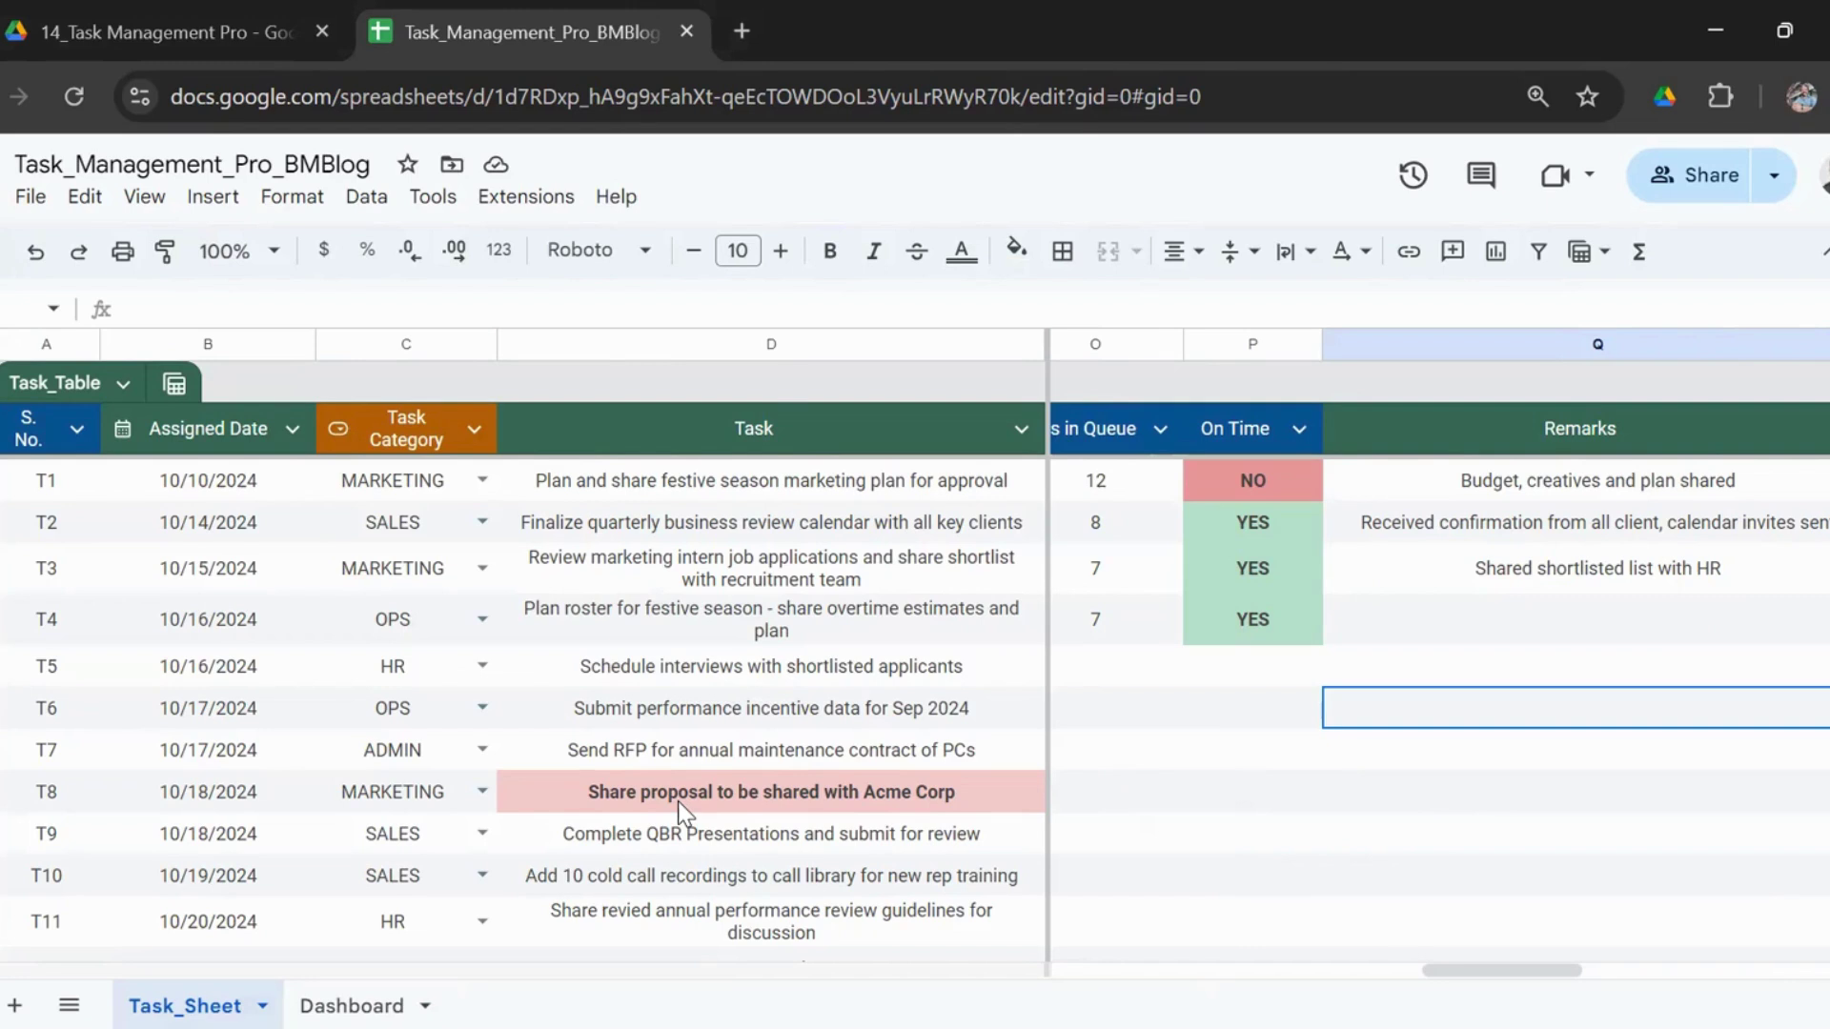
{"action": "key", "text": "Up"}
{"action": "key", "text": "Up"}
{"action": "key", "text": "Left"}
{"action": "key", "text": "Left"}
{"action": "key", "text": "Left"}
{"action": "key", "text": "Left"}
{"action": "key", "text": "Left"}
{"action": "key", "text": "Left"}
{"action": "key", "text": "Left"}
{"action": "key", "text": "Left"}
{"action": "key", "text": "Left"}
{"action": "key", "text": "Left"}
{"action": "key", "text": "Left"}
{"action": "key", "text": "Left"}
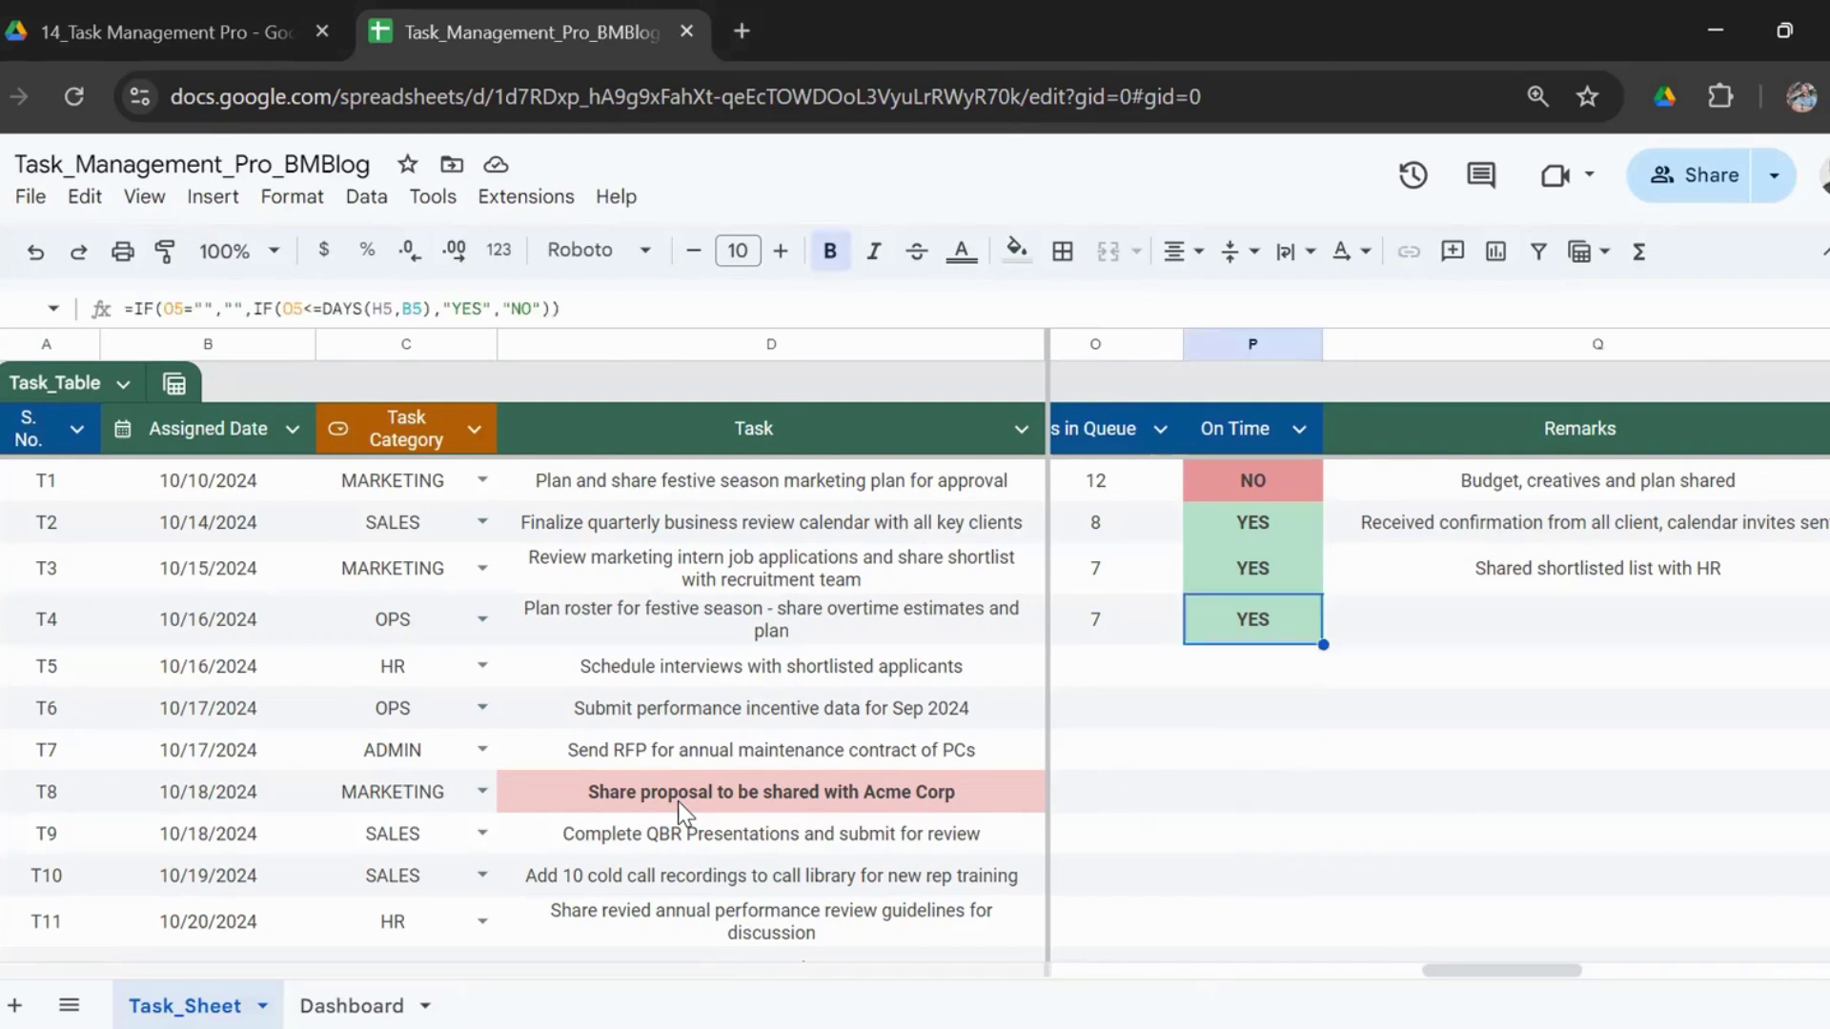
{"action": "key", "text": "Left"}
{"action": "key", "text": "Left"}
{"action": "key", "text": "Left"}
{"action": "key", "text": "Left"}
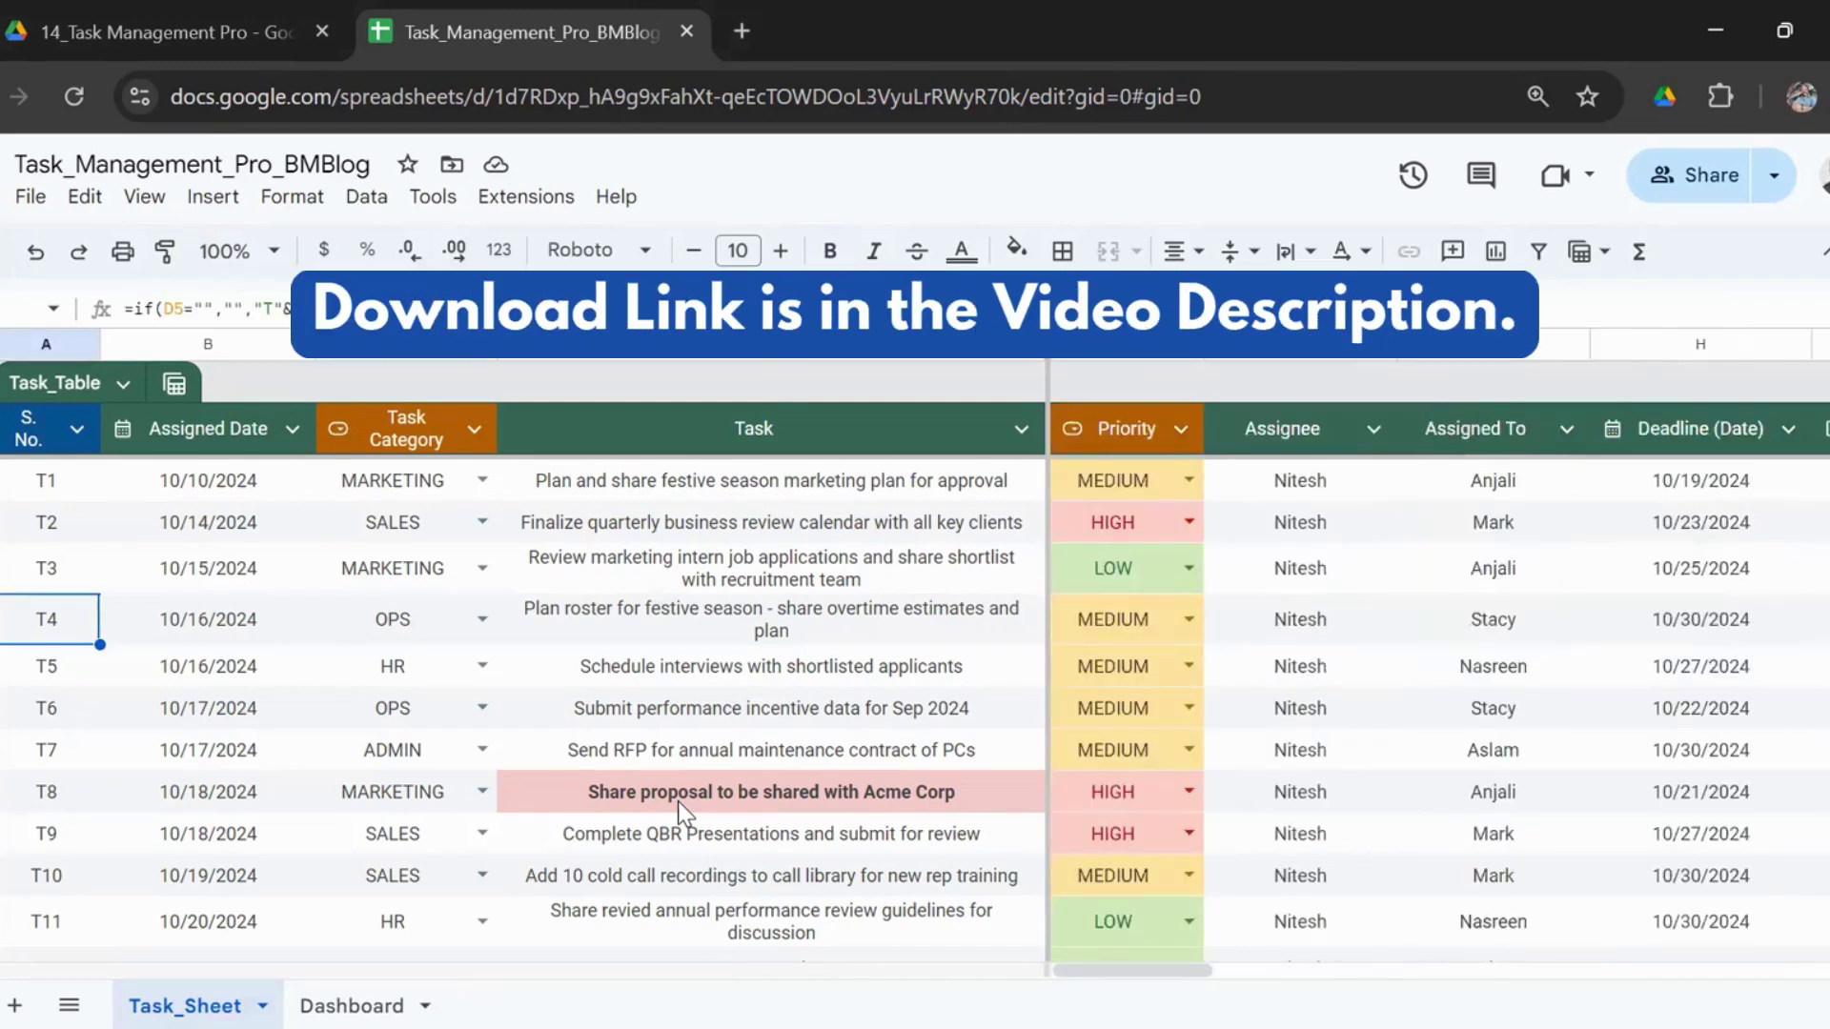
{"action": "key", "text": "Up"}
{"action": "key", "text": "Up"}
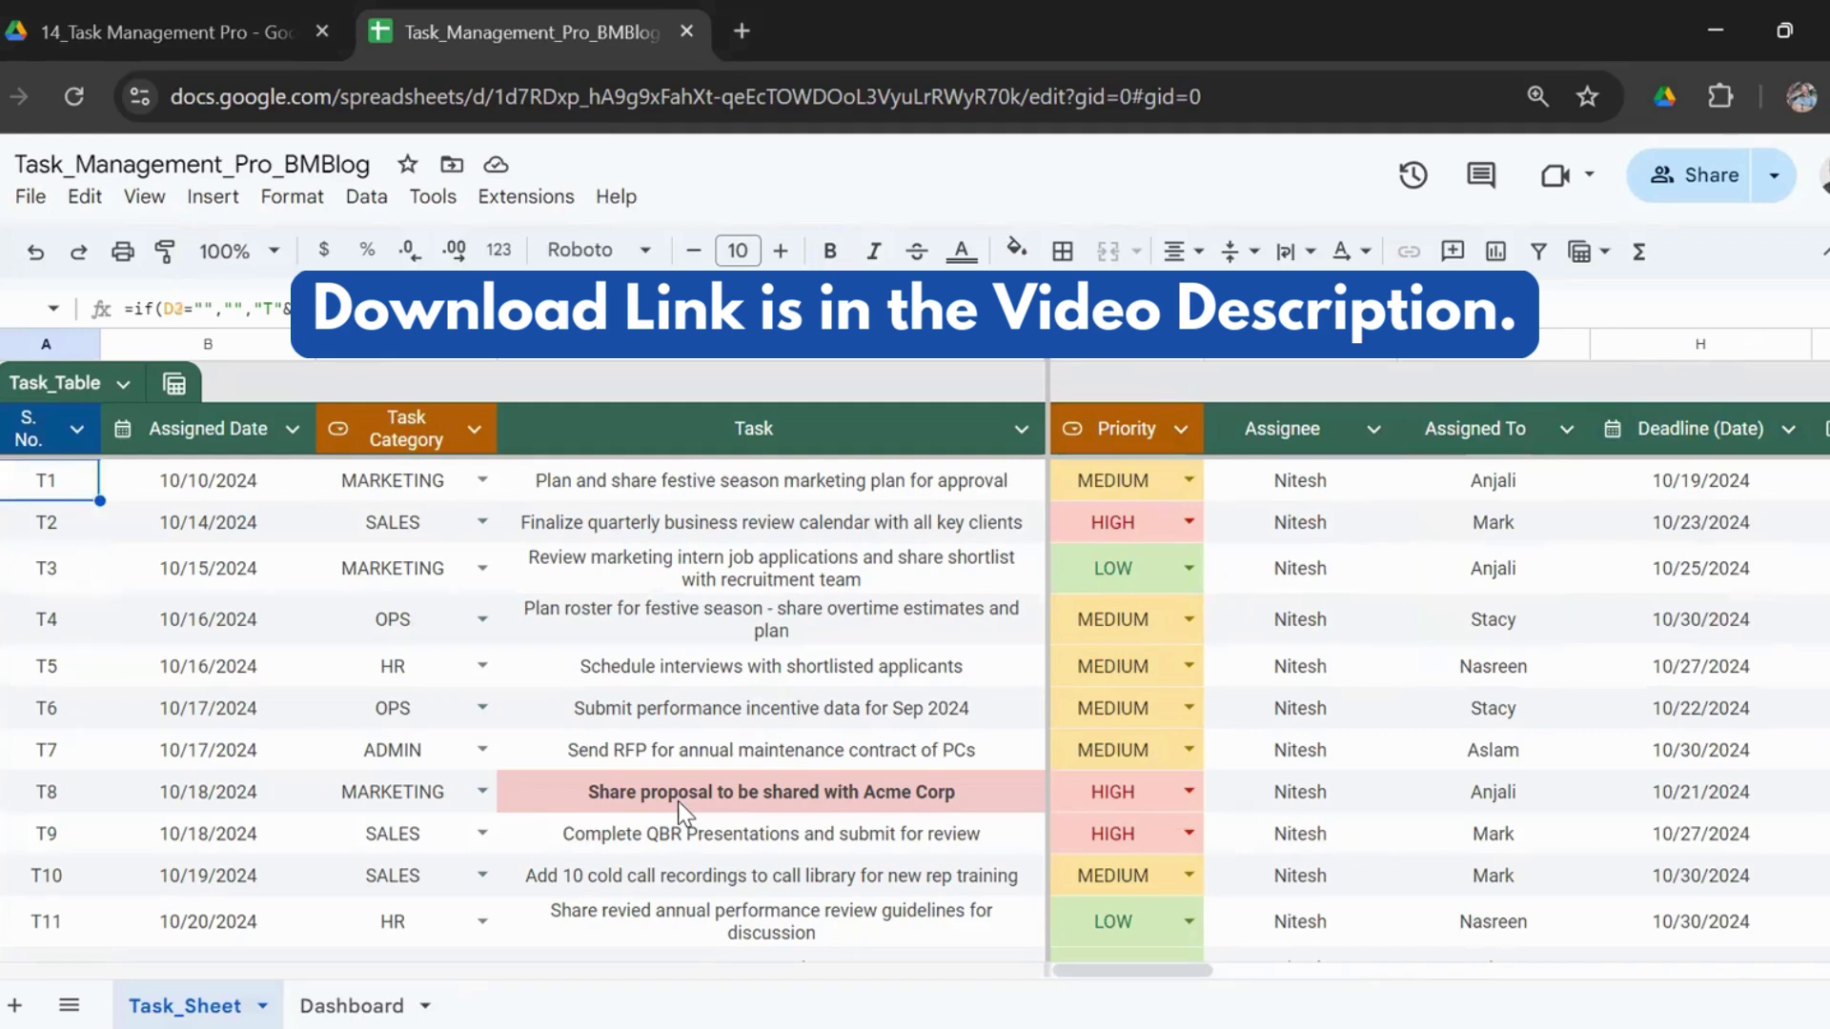
{"action": "key", "text": "Up"}
{"action": "key", "text": "Down"}
{"action": "key", "text": "Down"}
{"action": "key", "text": "Right"}
{"action": "key", "text": "Right"}
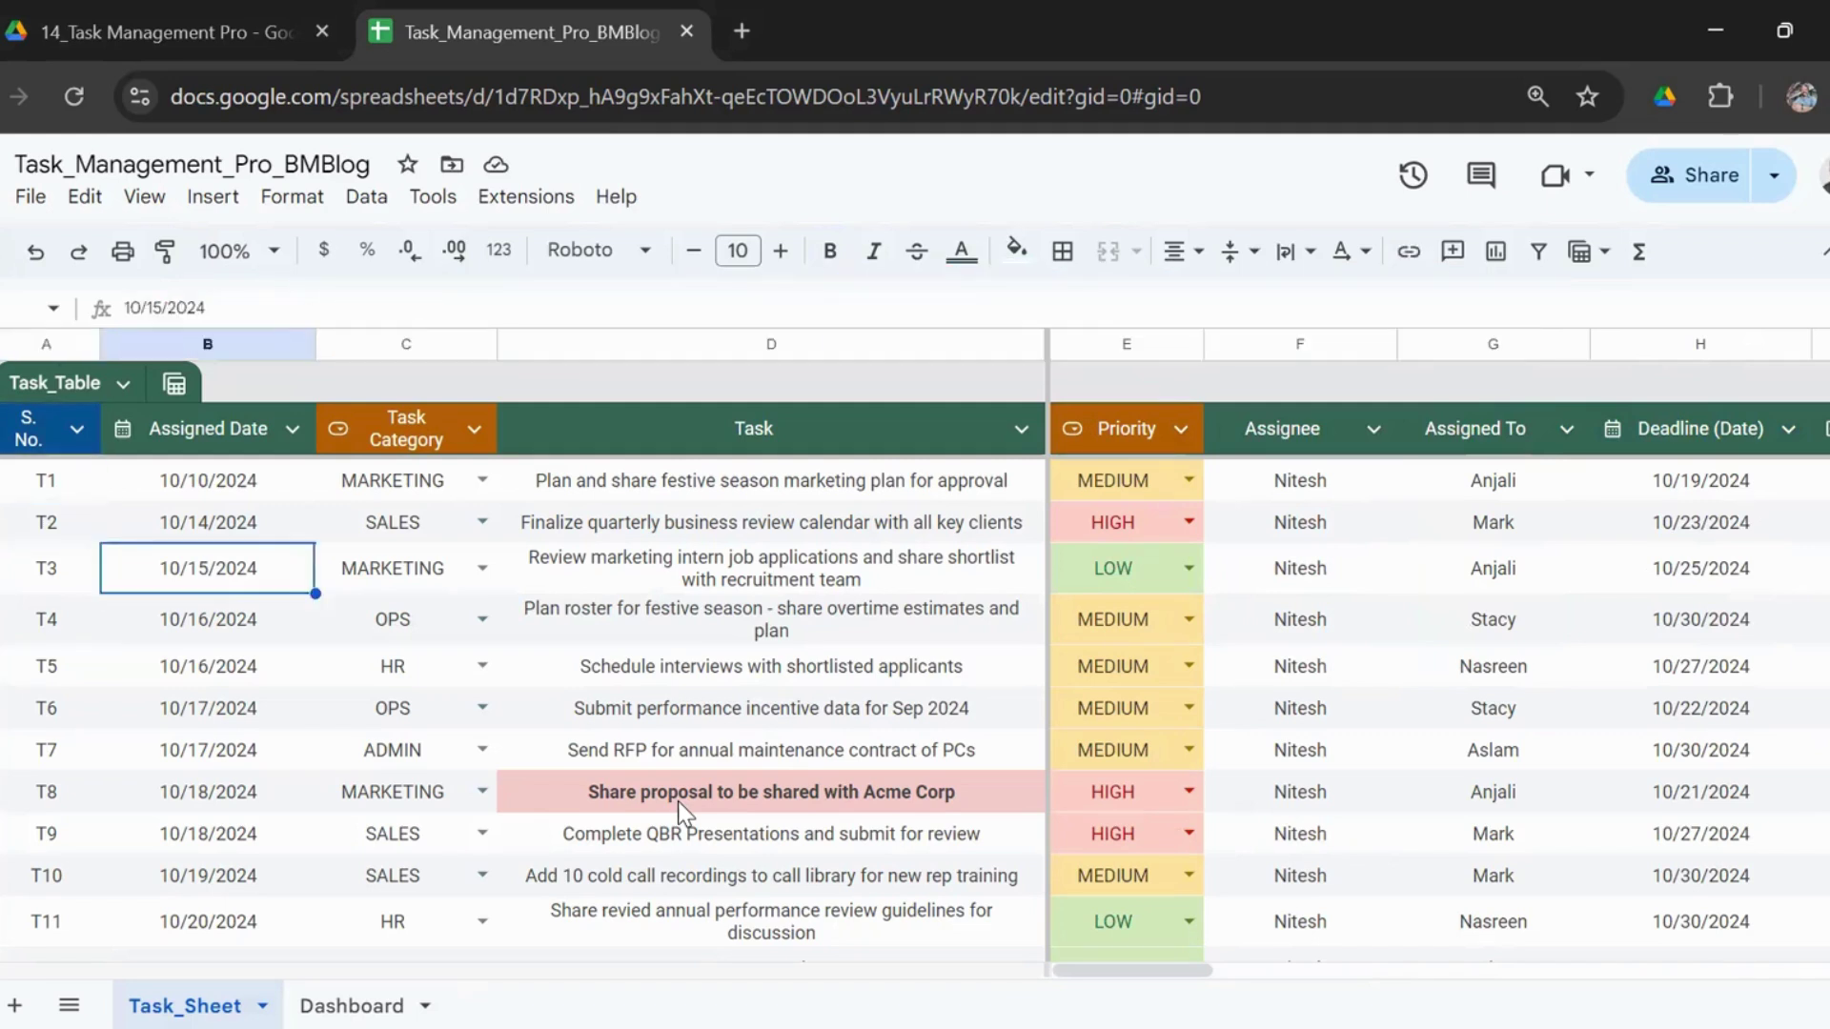
{"action": "key", "text": "Up"}
{"action": "key", "text": "Up"}
{"action": "key", "text": "Up"}
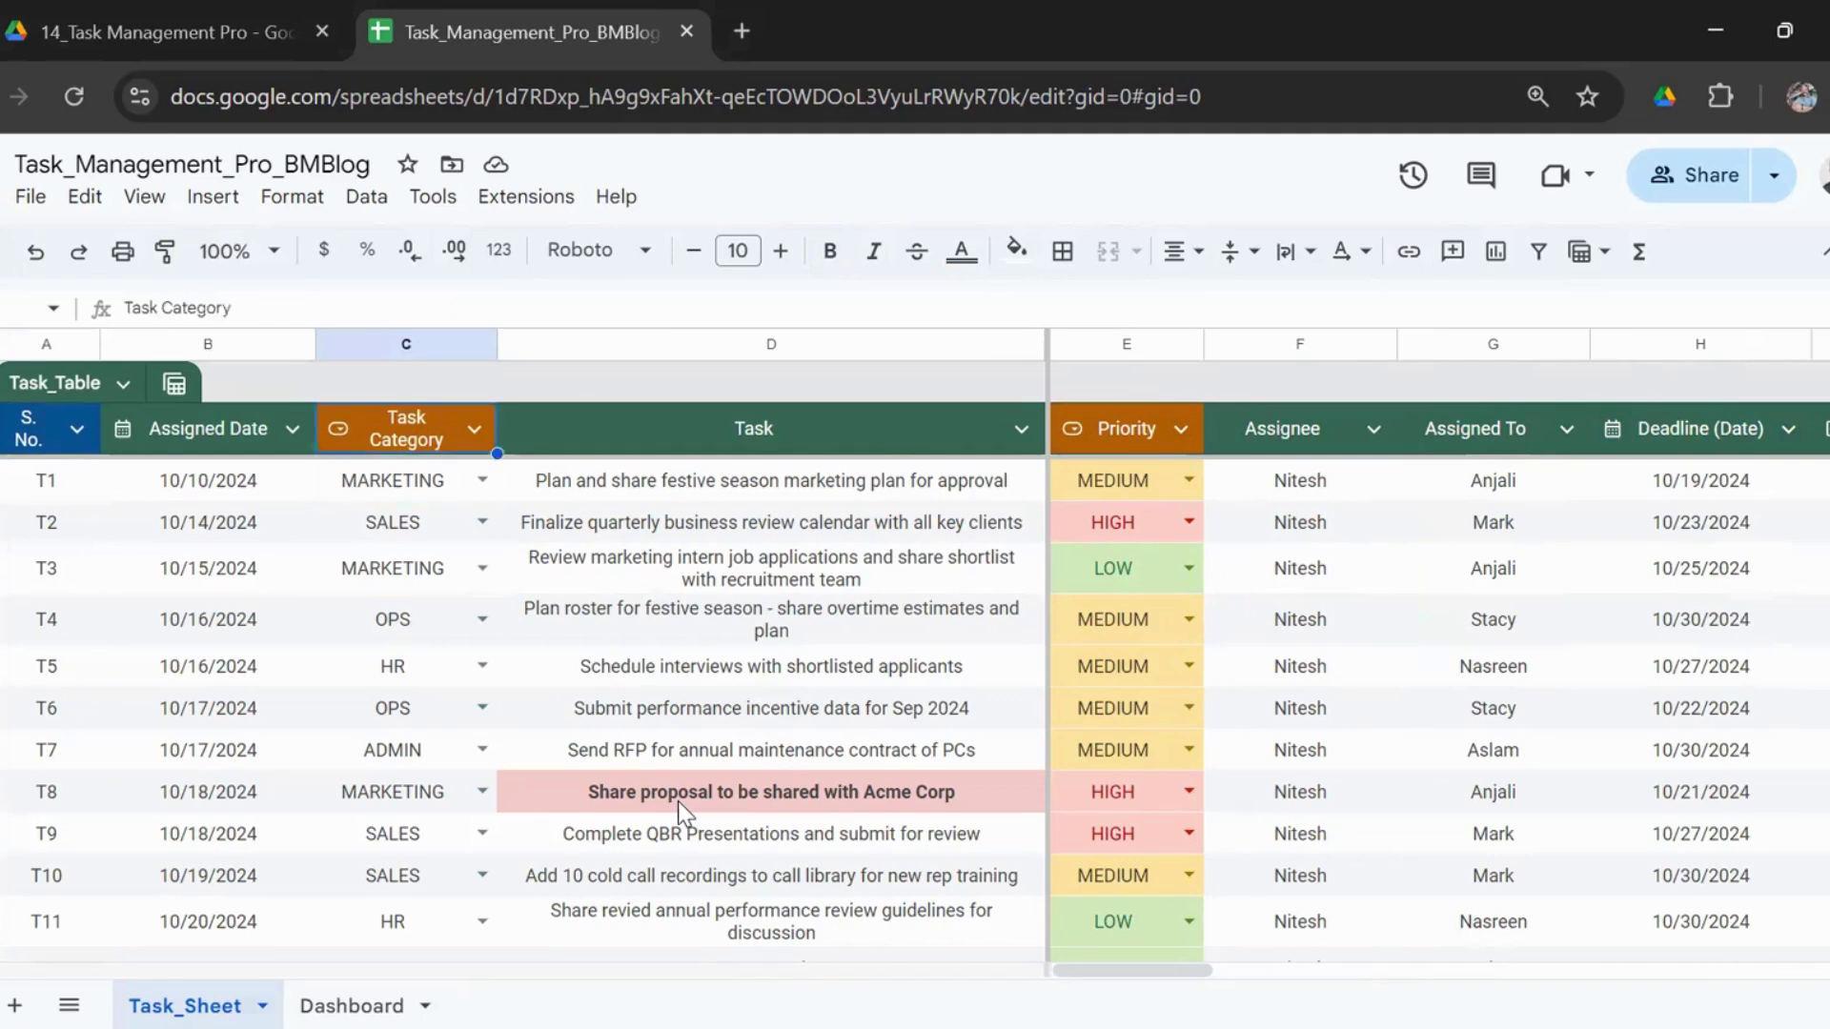
{"action": "key", "text": "Down"}
{"action": "key", "text": "Right"}
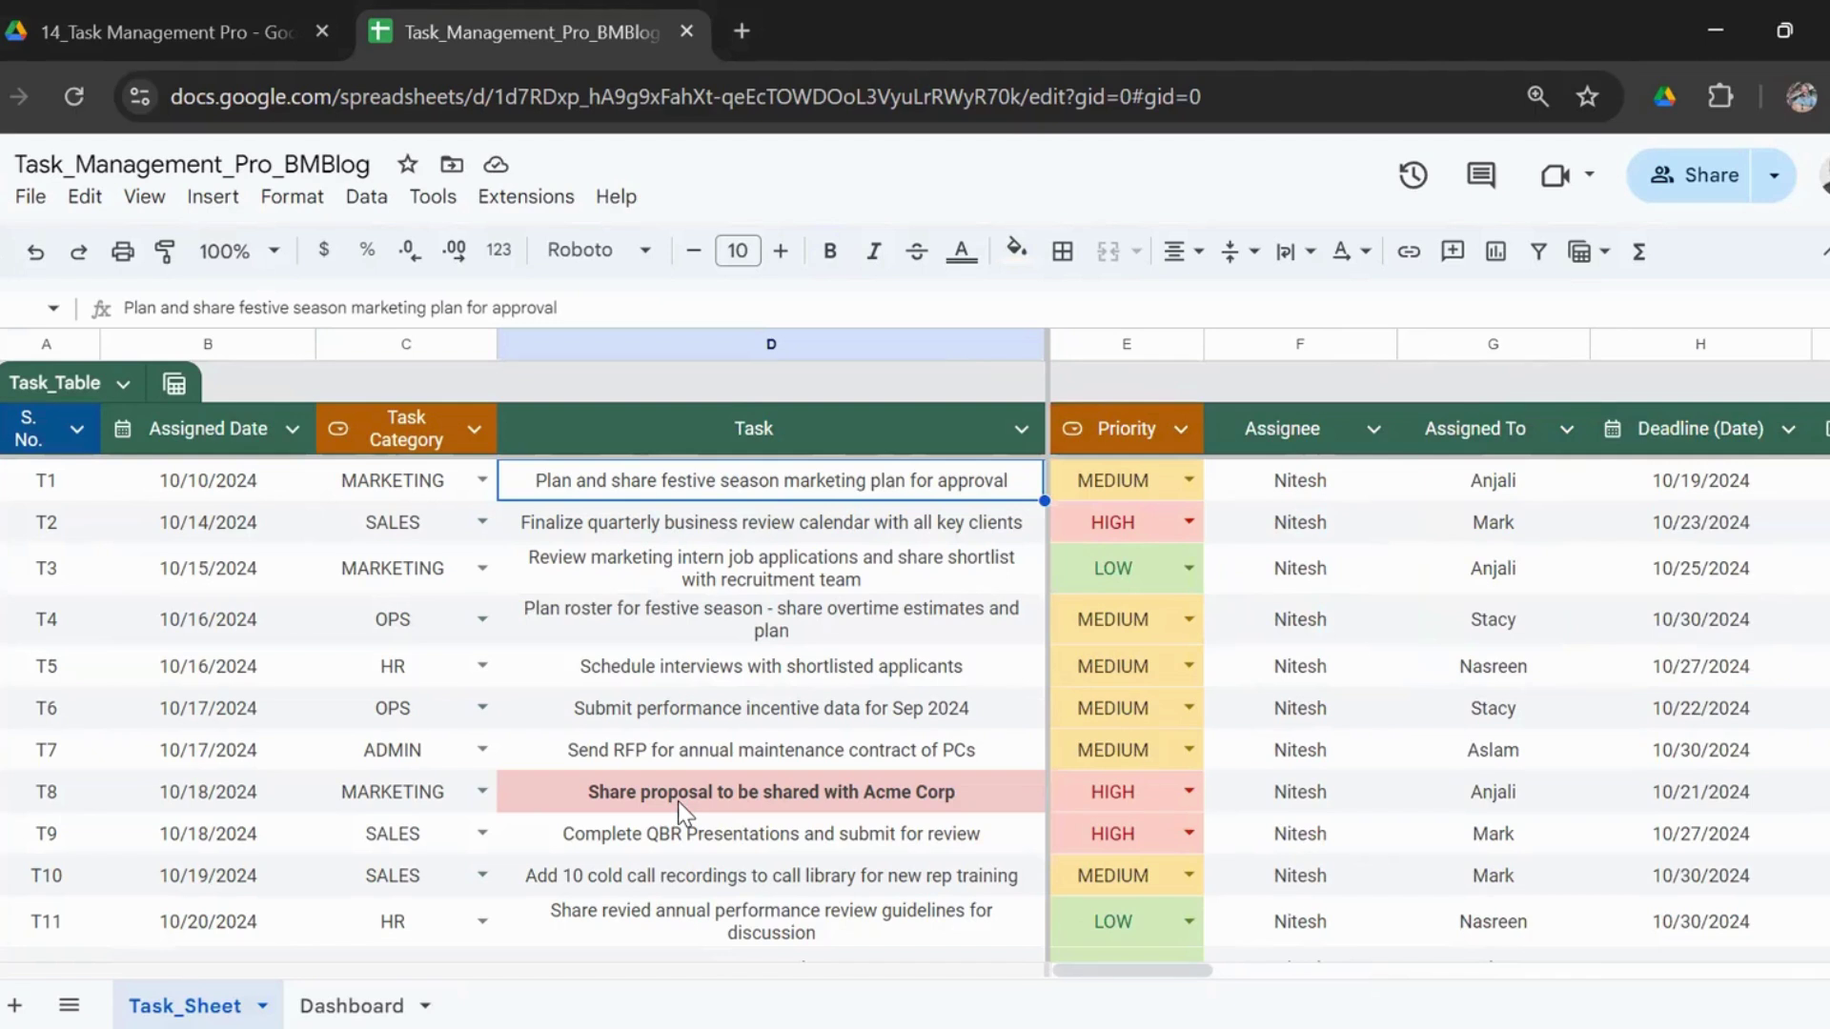
{"action": "key", "text": "Left"}
{"action": "key", "text": "Left"}
{"action": "key", "text": "Right"}
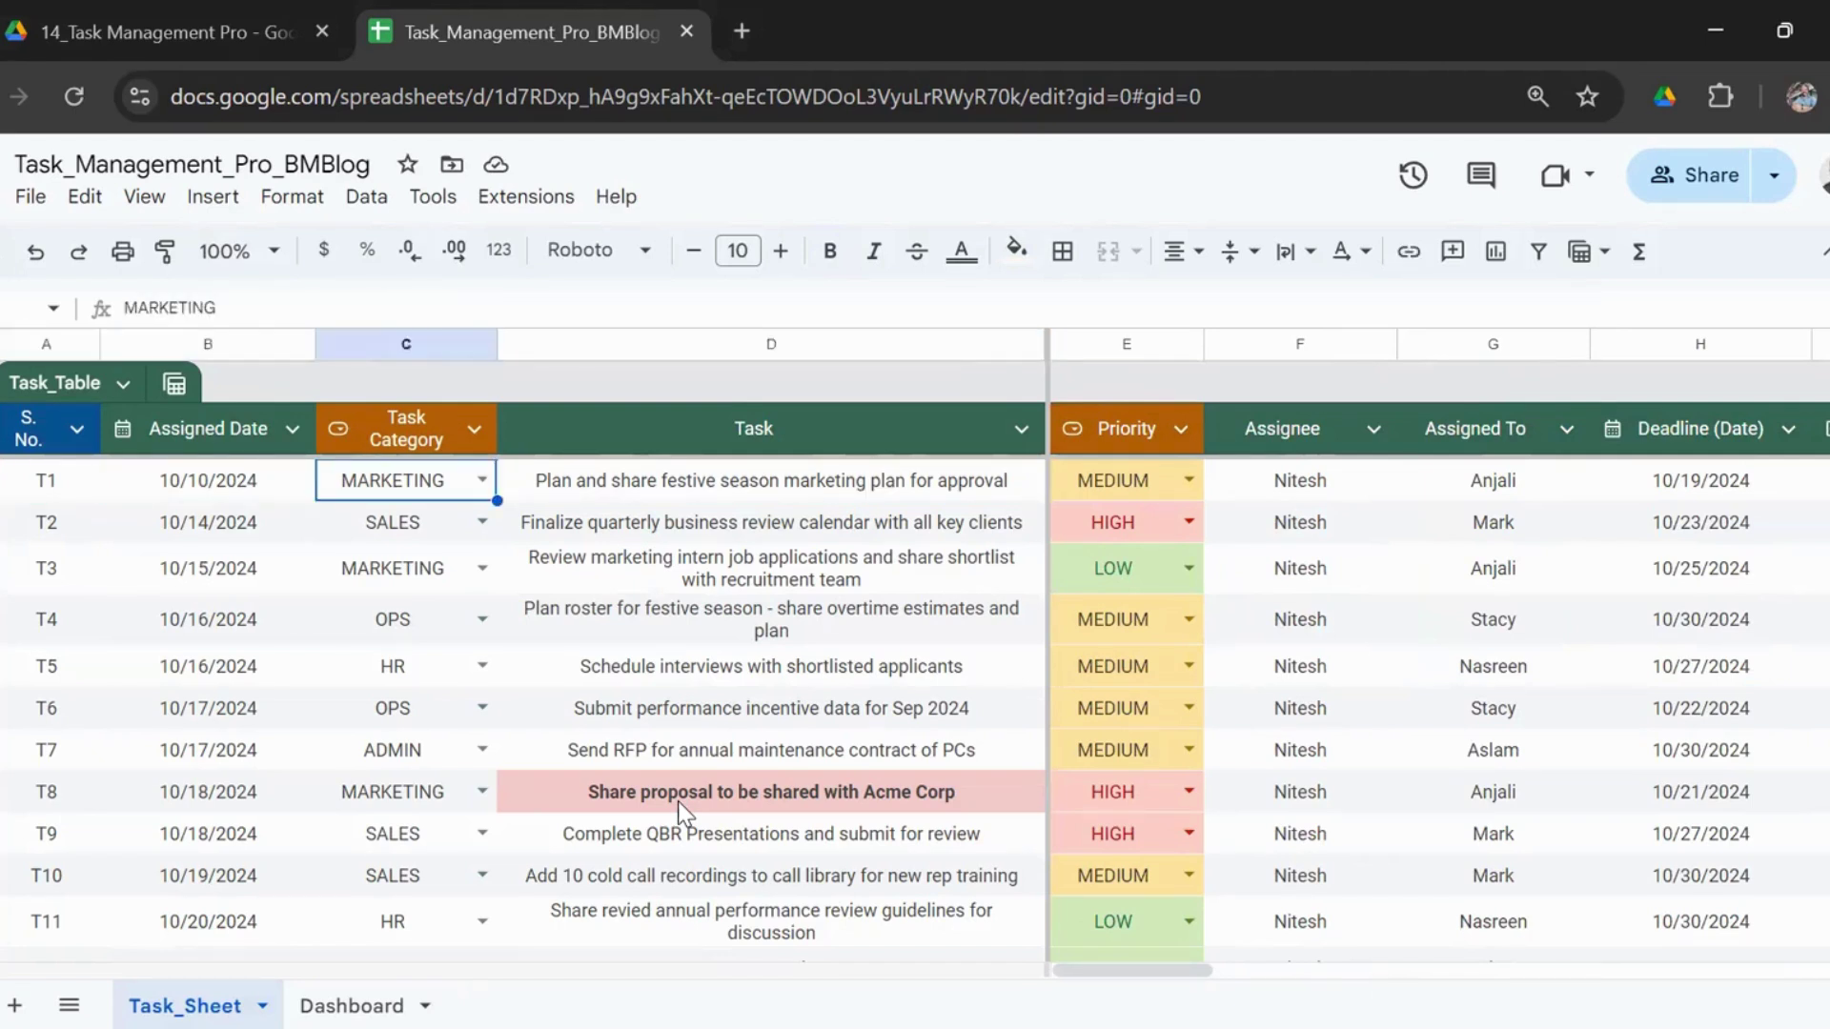